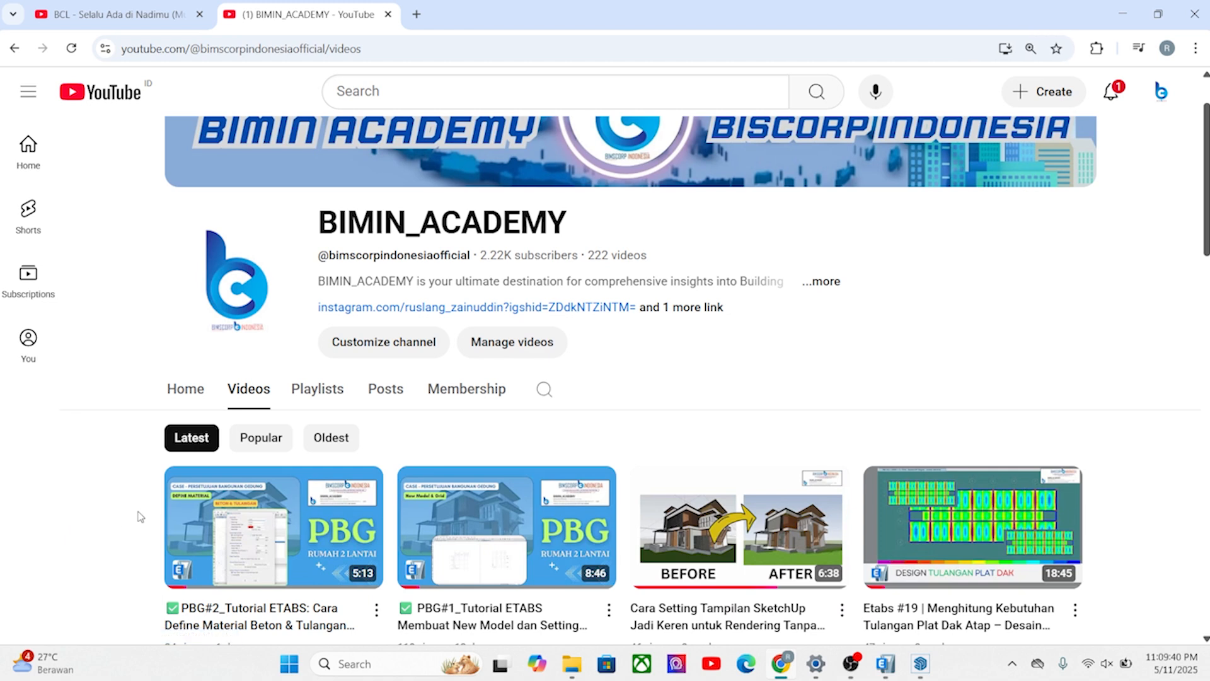
Switch to SketchUp to examine the two-storey house model from several sides, and return to ETABS to view its 3-D grid.
scroll(47, 515, down, 3)
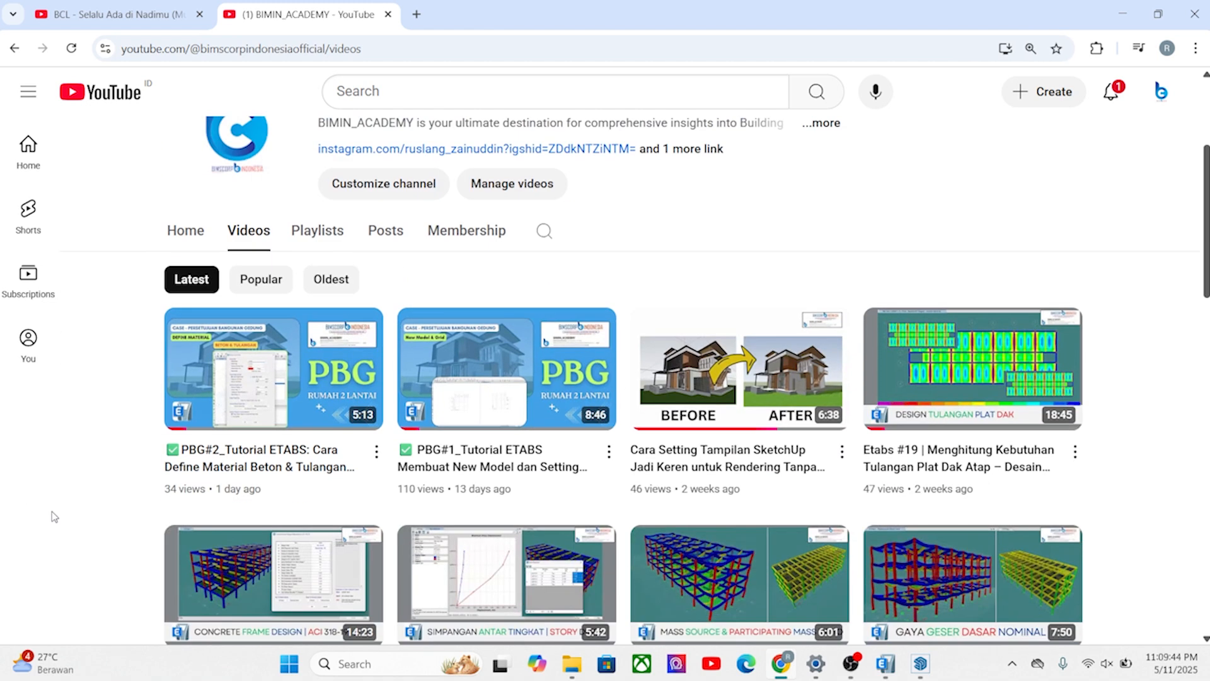
scroll(54, 517, up, 2)
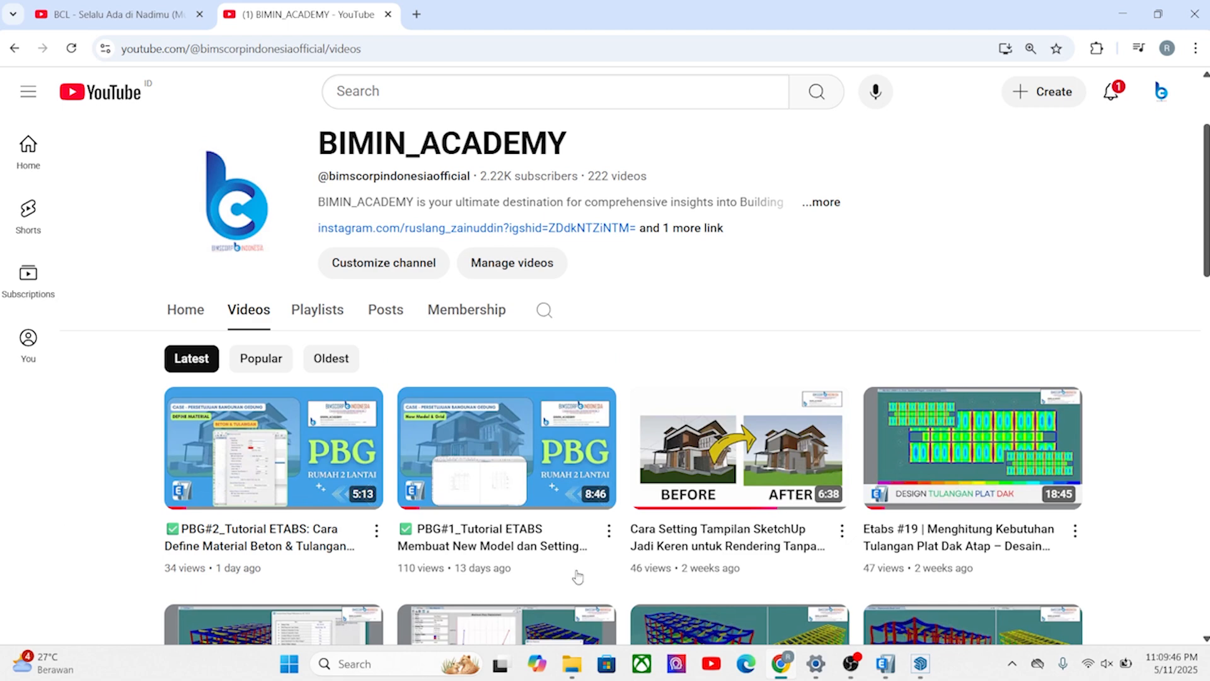
click(892, 669)
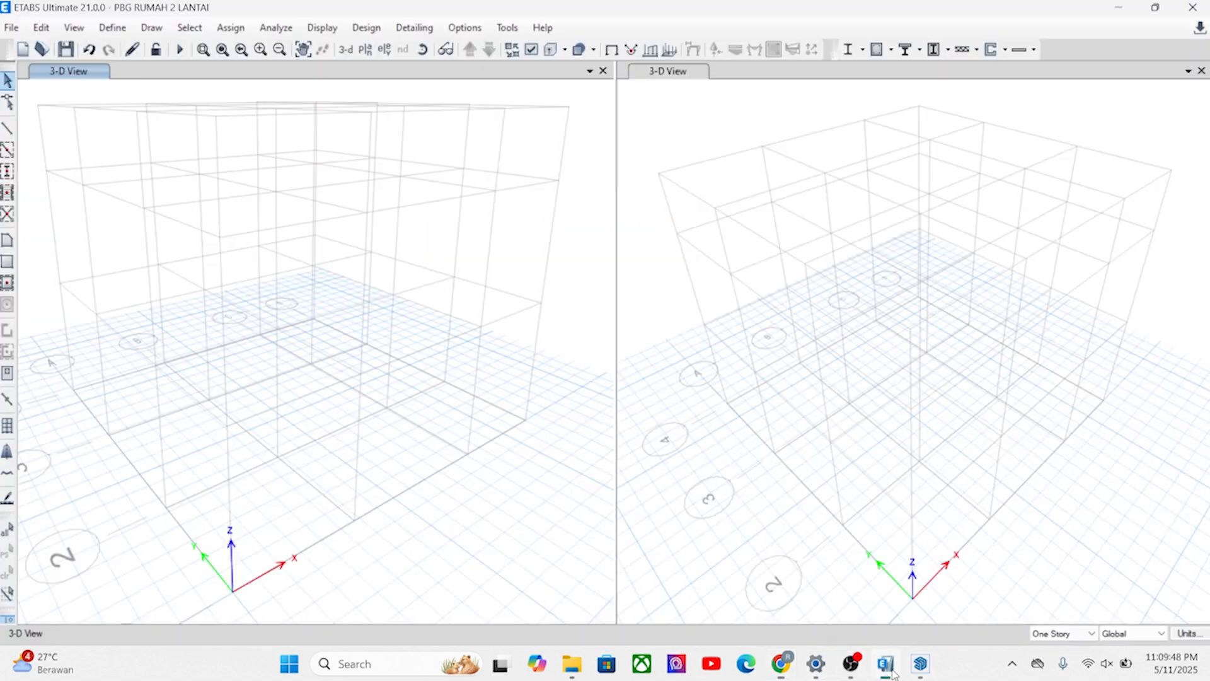
click(921, 668)
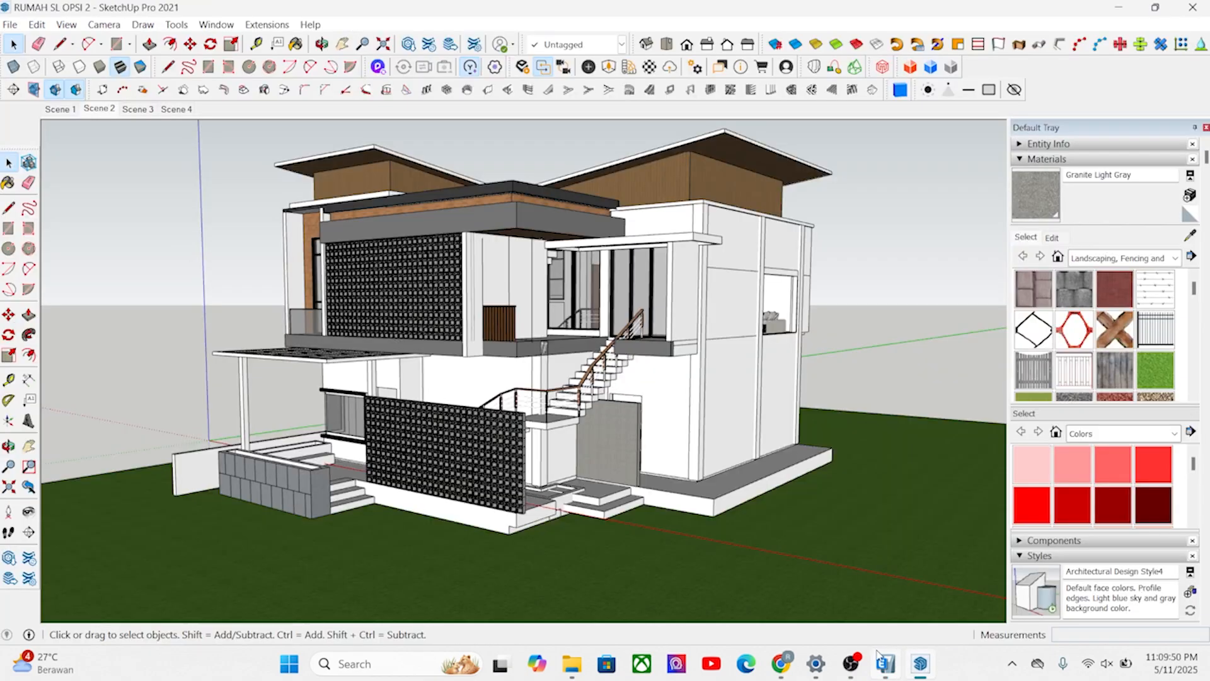
middle_drag(484, 425, 275, 318)
scroll(390, 416, up, 3)
middle_drag(419, 426, 242, 447)
middle_drag(562, 482, 521, 411)
click(884, 666)
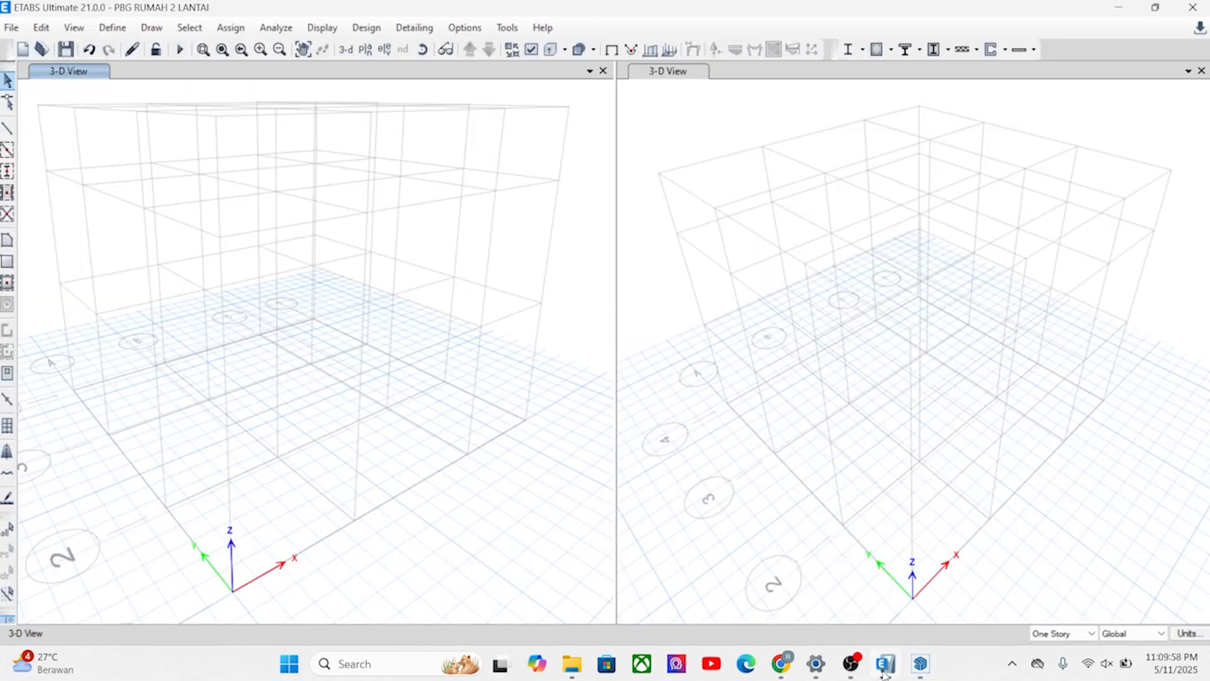
middle_drag(197, 381, 263, 427)
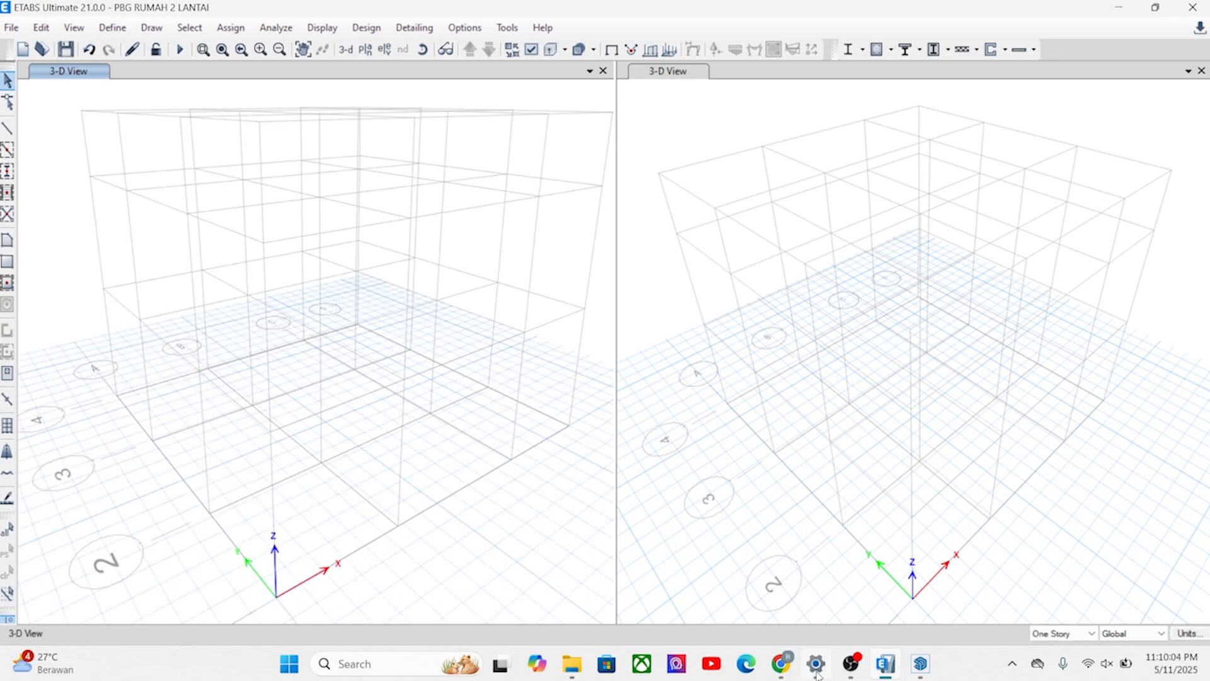
Switch to the browser and look through the BIMIN_ACADEMY channel's video list for the PBG and ETABS tutorials.
mouse_move(788, 673)
mouse_move(738, 579)
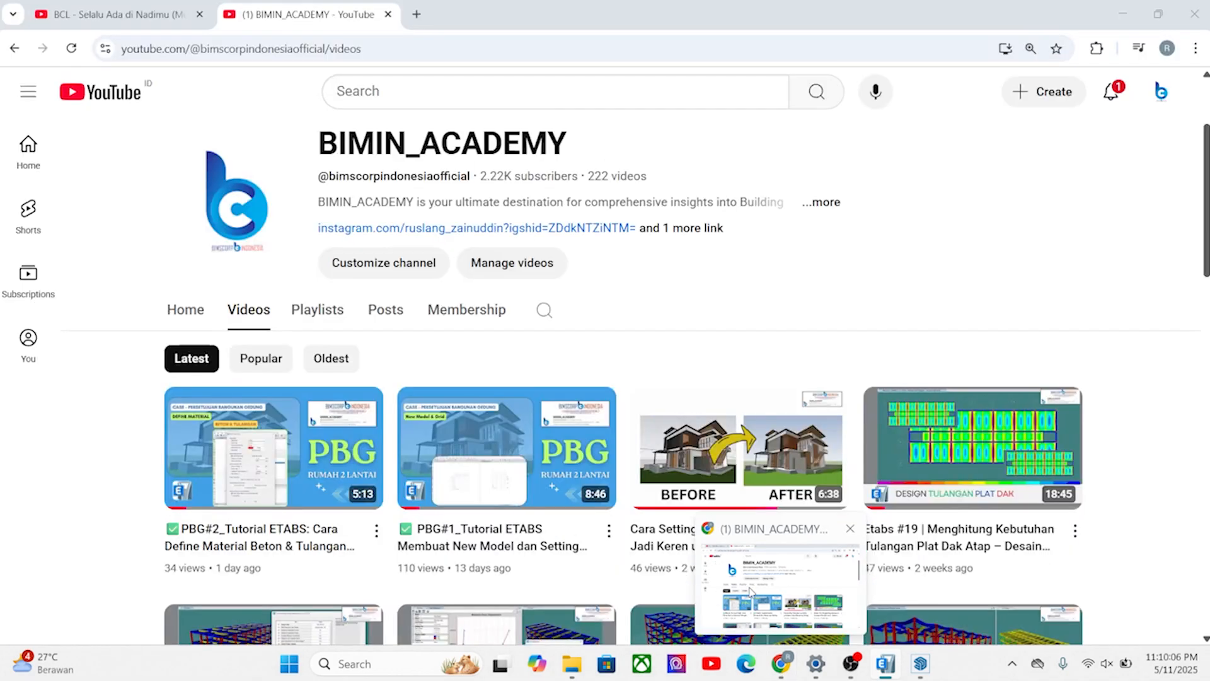
click(752, 603)
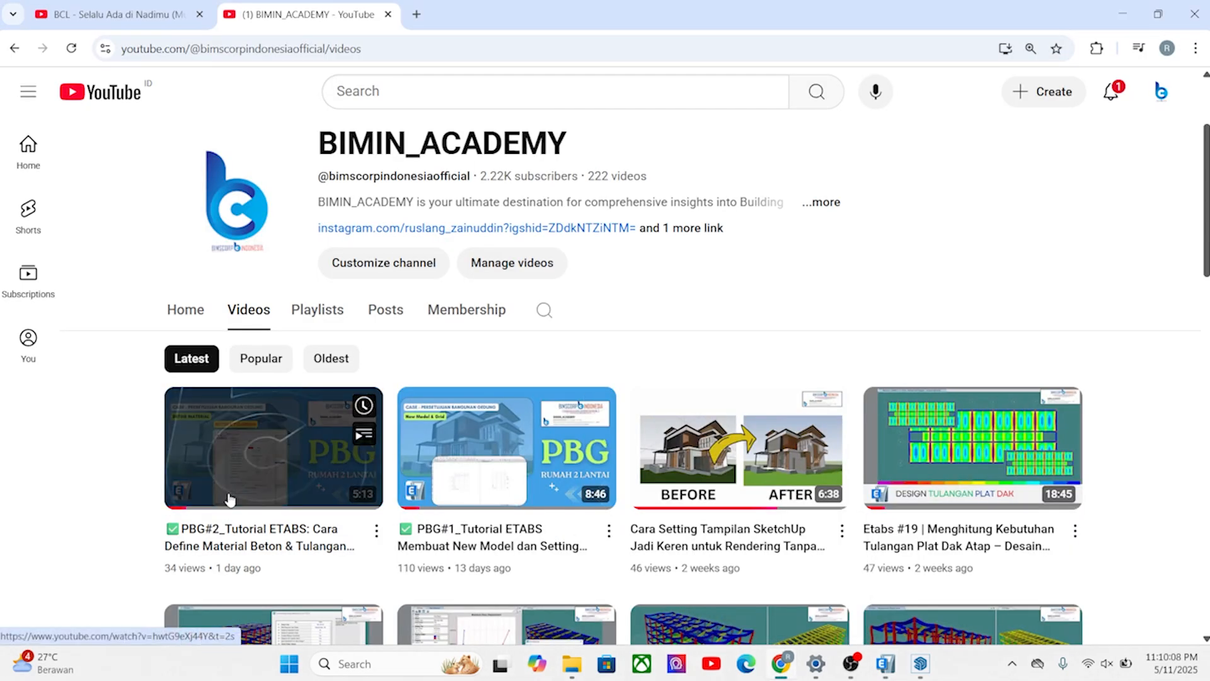
scroll(121, 468, up, 3)
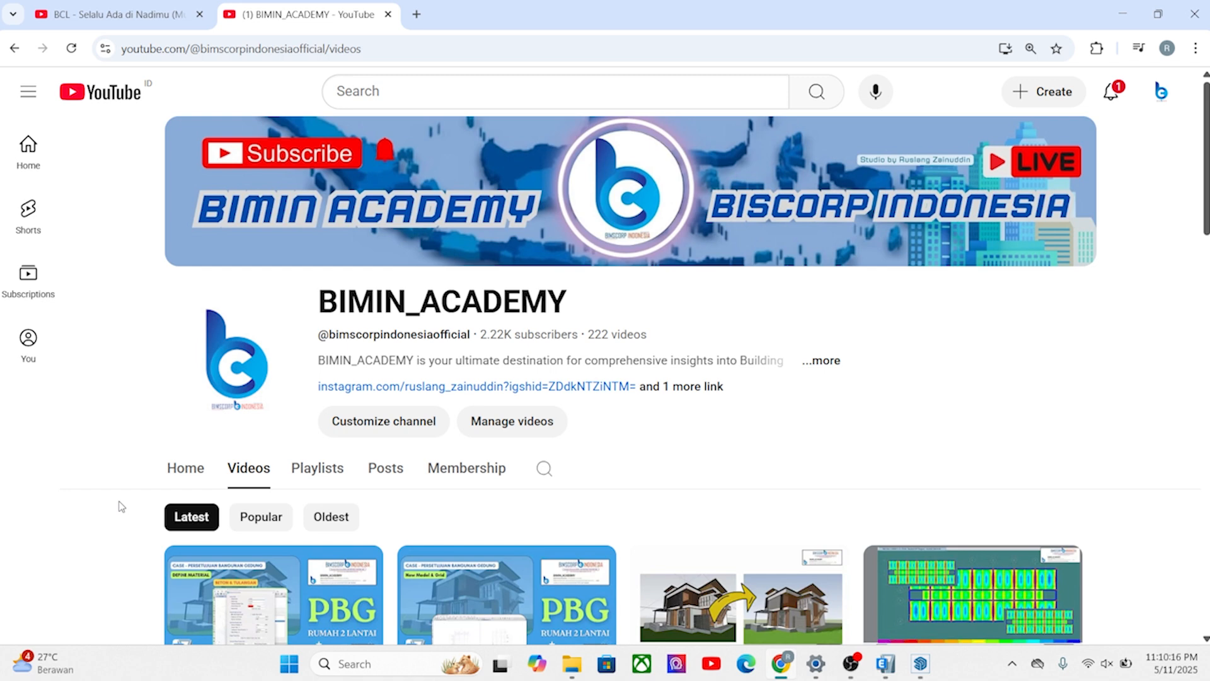
scroll(151, 520, down, 5)
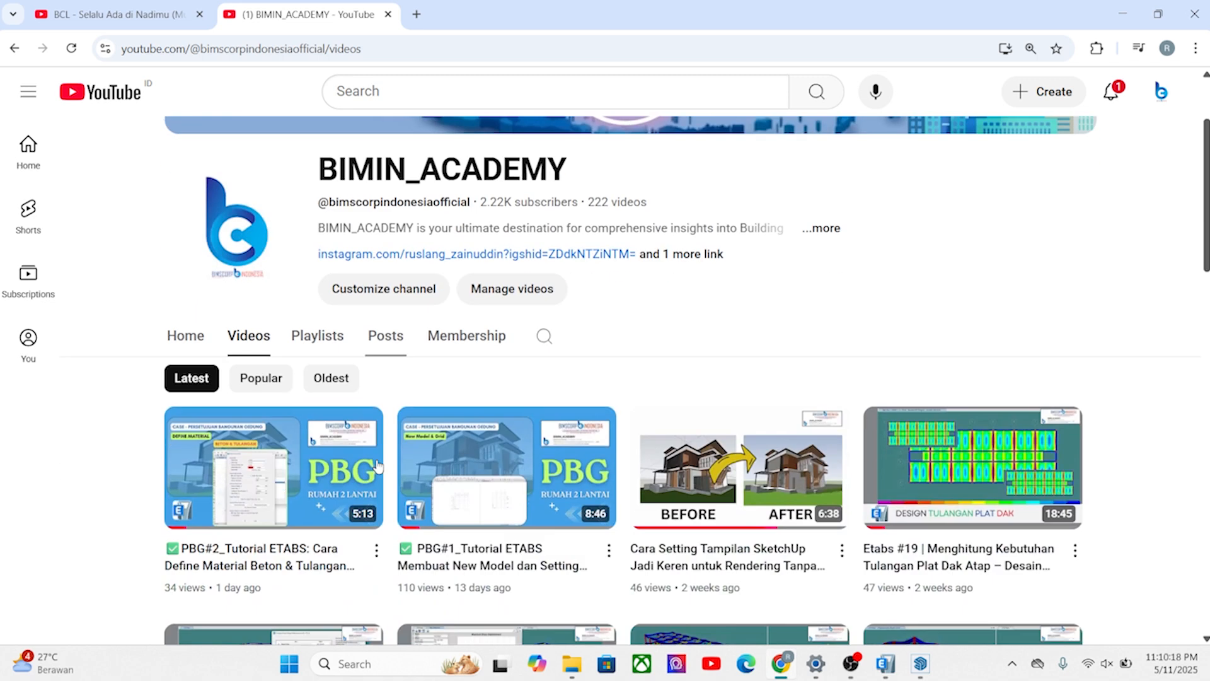
scroll(107, 512, down, 6)
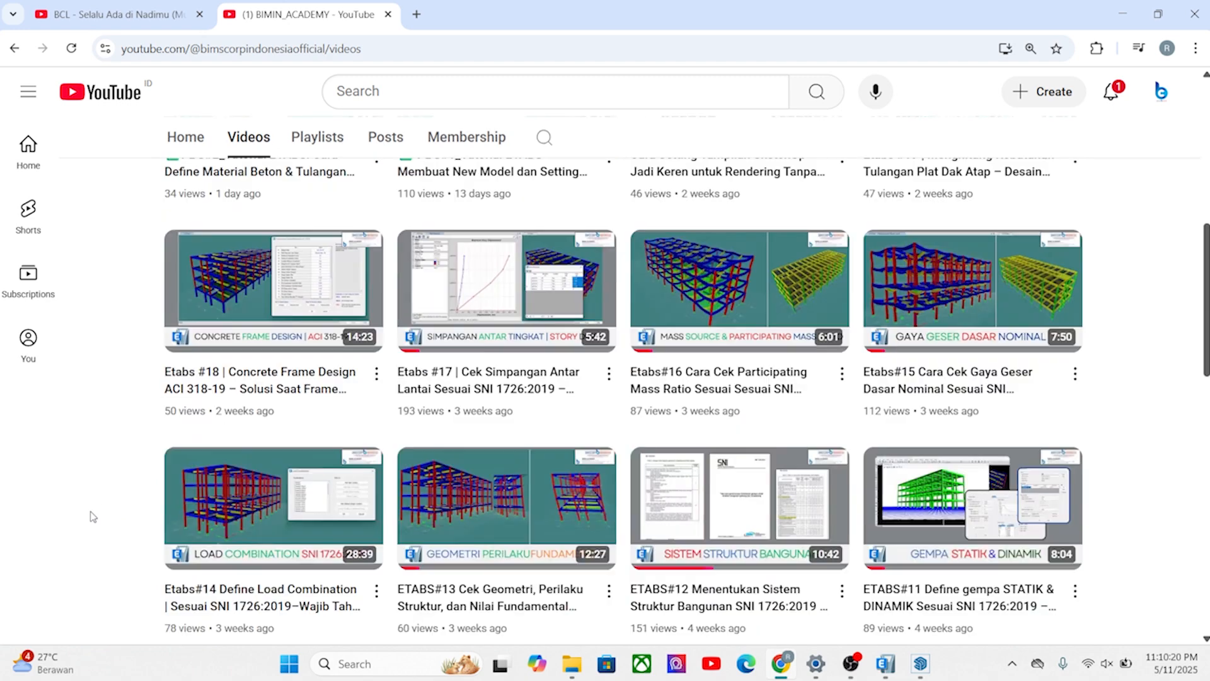
scroll(121, 506, up, 7)
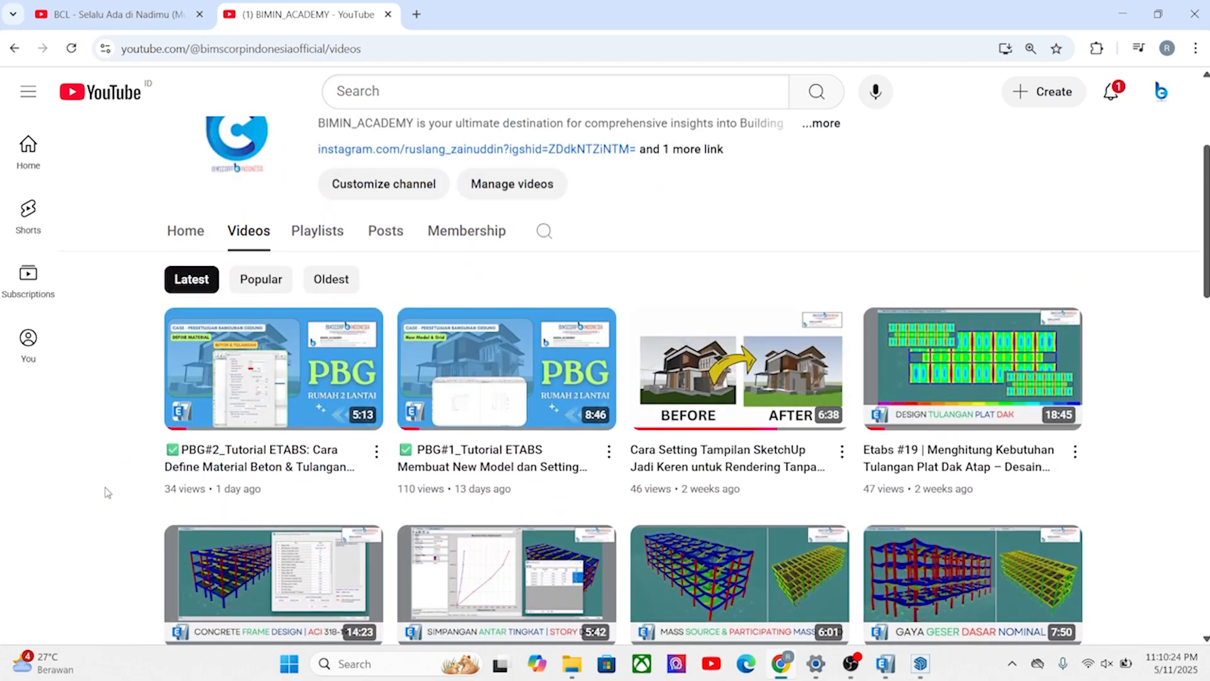
scroll(108, 492, down, 1)
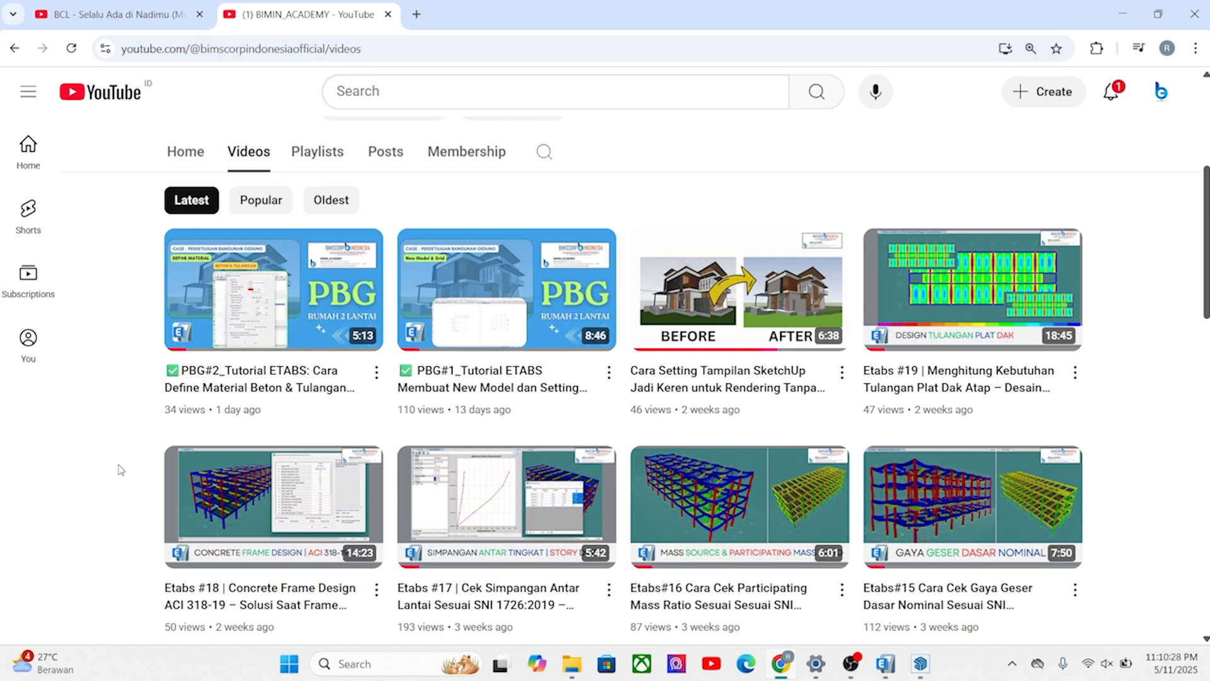
scroll(121, 470, up, 5)
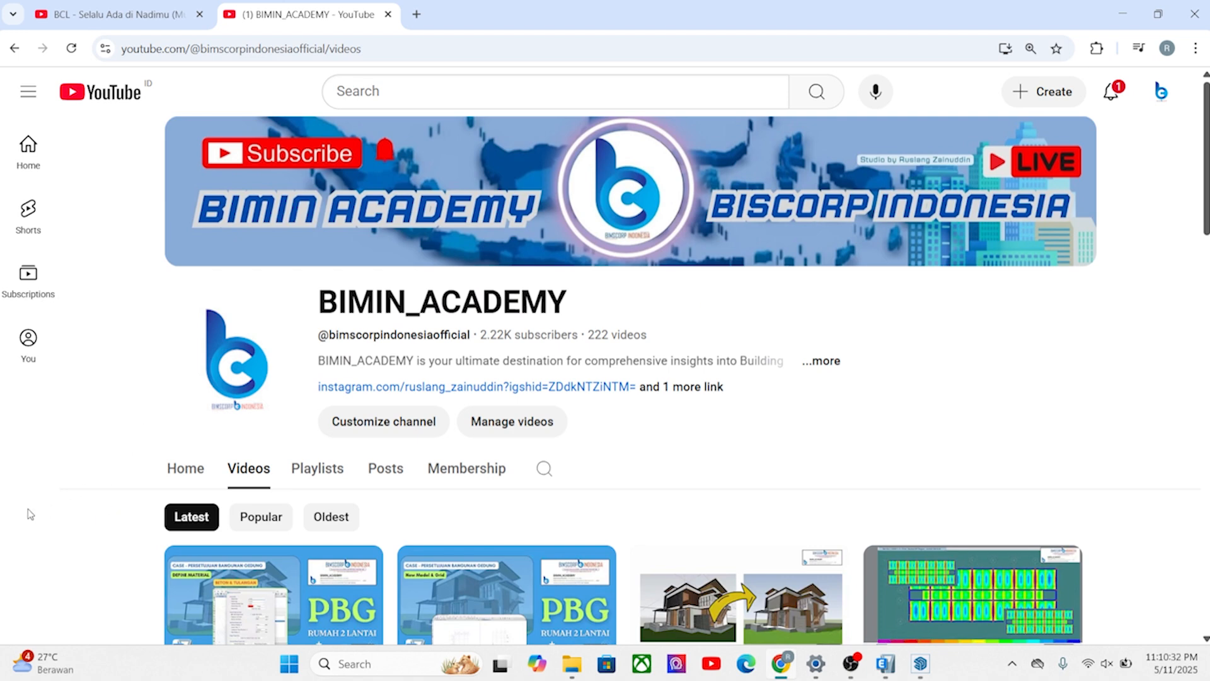
scroll(55, 501, down, 2)
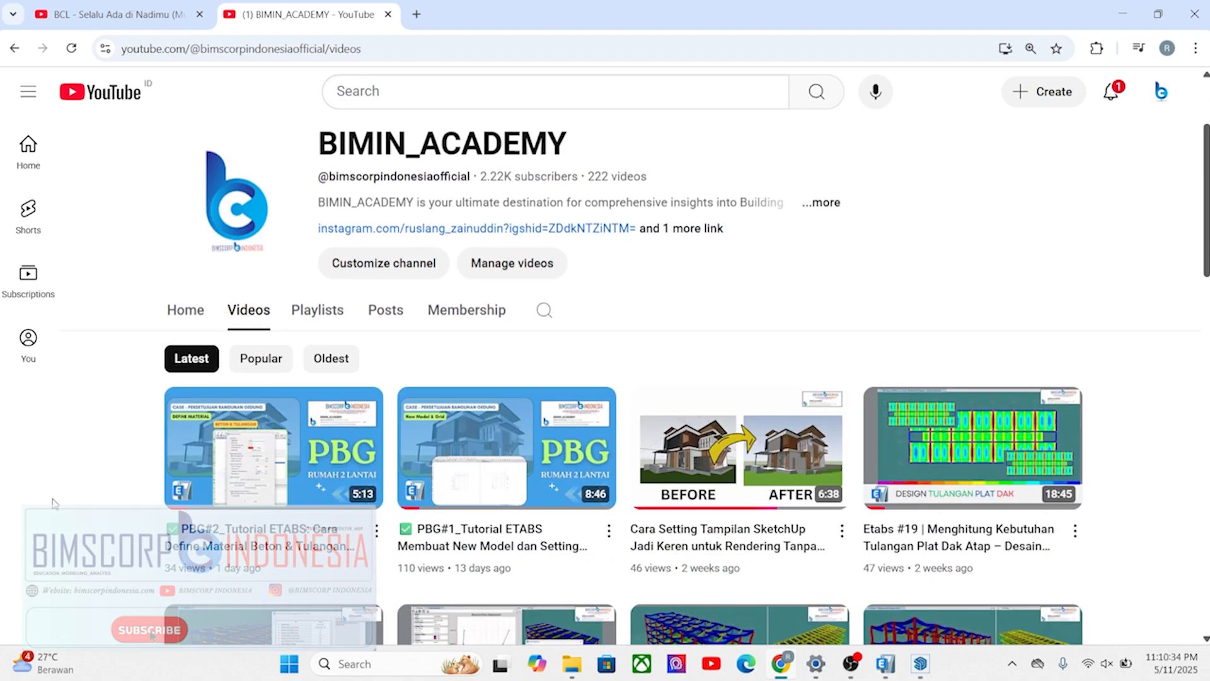
scroll(54, 503, up, 2)
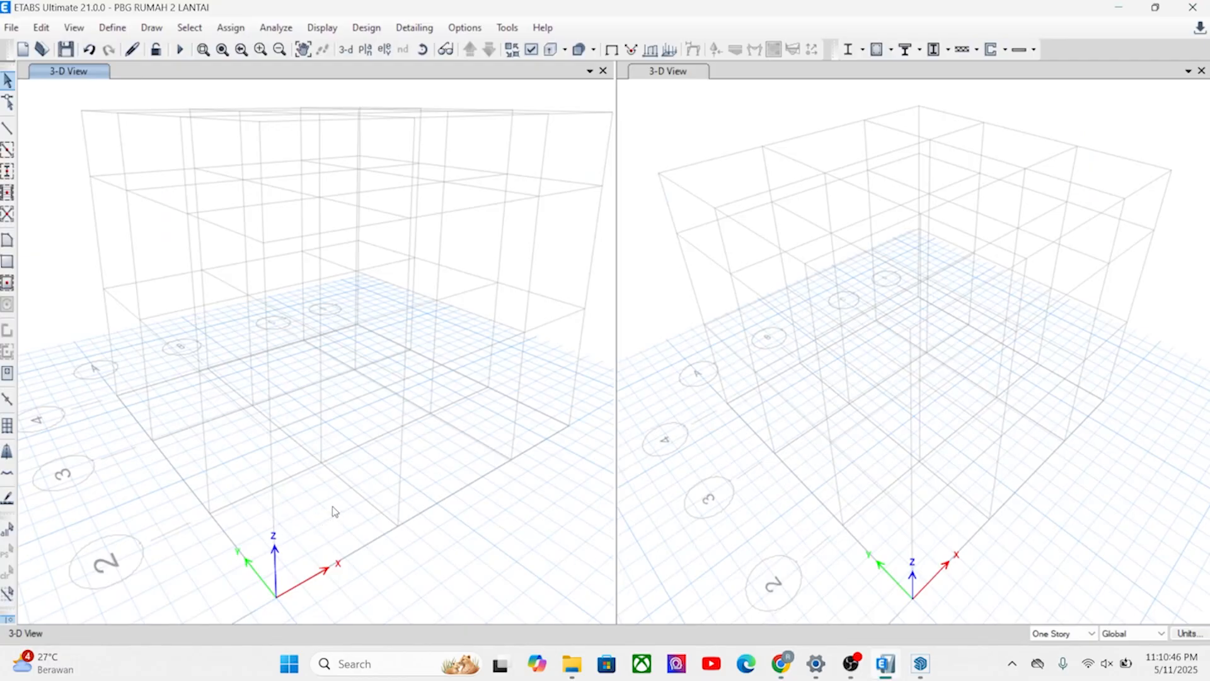
View the ETABS grid from another side, and switch to SketchUp to examine the house's facades, stairs and roofs.
mouse_move(308, 523)
shift+middle_down()
mouse_move(373, 543)
mouse_move(396, 536)
shift+middle_up()
mouse_move(333, 505)
shift+middle_down()
mouse_move(305, 495)
mouse_move(313, 503)
shift+middle_up()
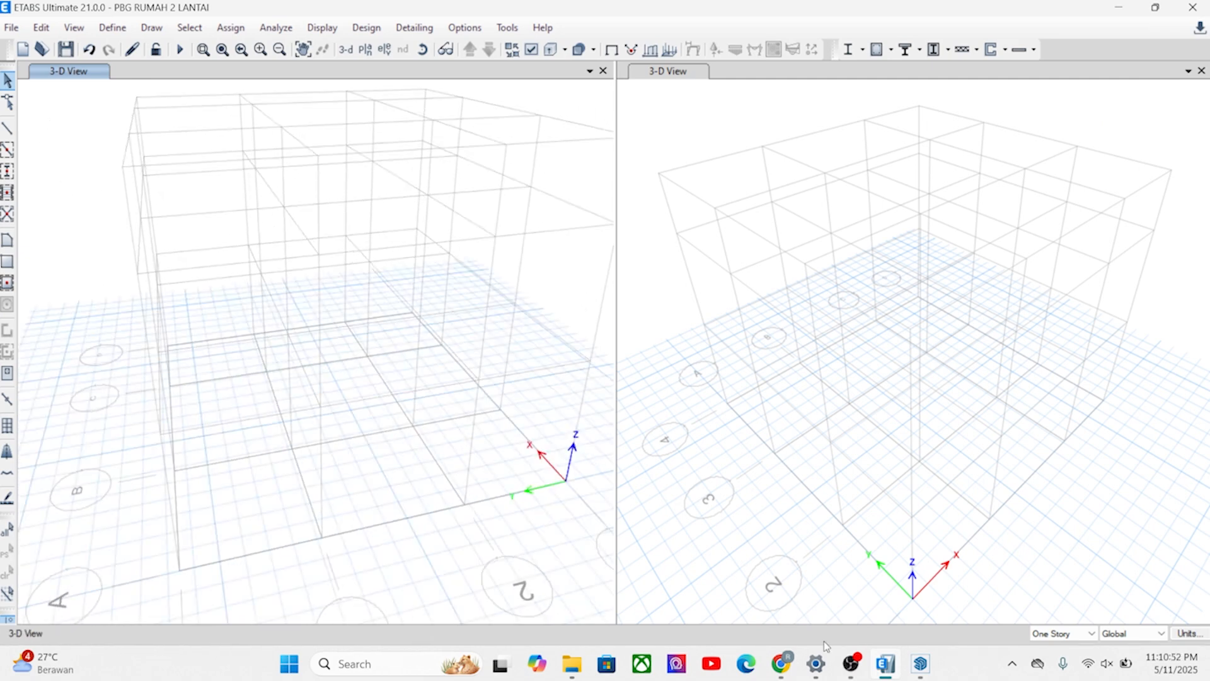
click(924, 670)
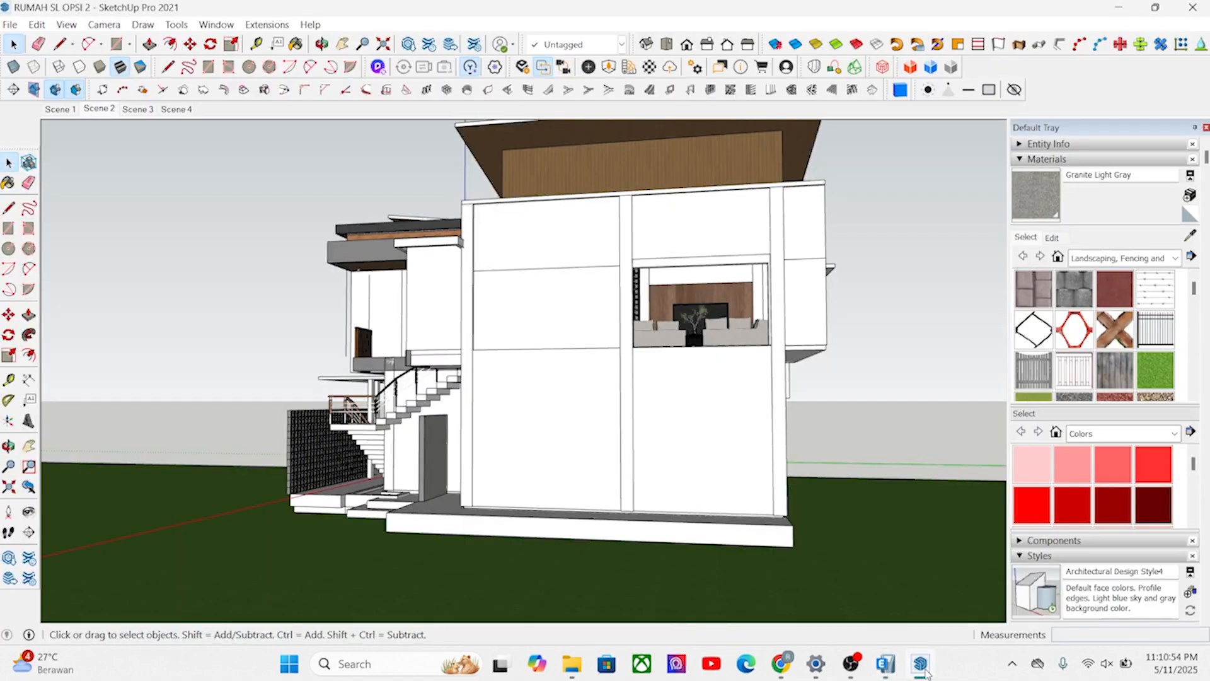
middle_drag(759, 403, 628, 397)
scroll(627, 397, down, 3)
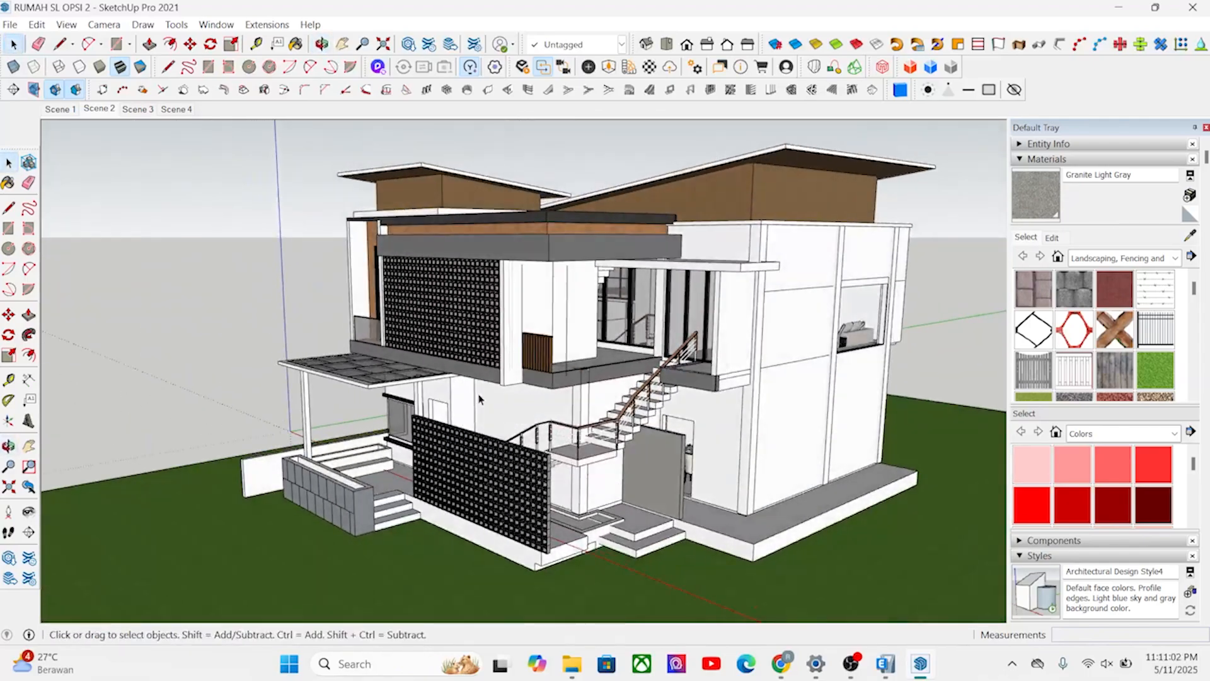
scroll(624, 393, down, 3)
middle_drag(623, 391, 579, 448)
scroll(468, 466, up, 3)
middle_drag(340, 431, 391, 376)
scroll(649, 460, down, 2)
key(space)
scroll(617, 391, down, 2)
scroll(353, 341, up, 2)
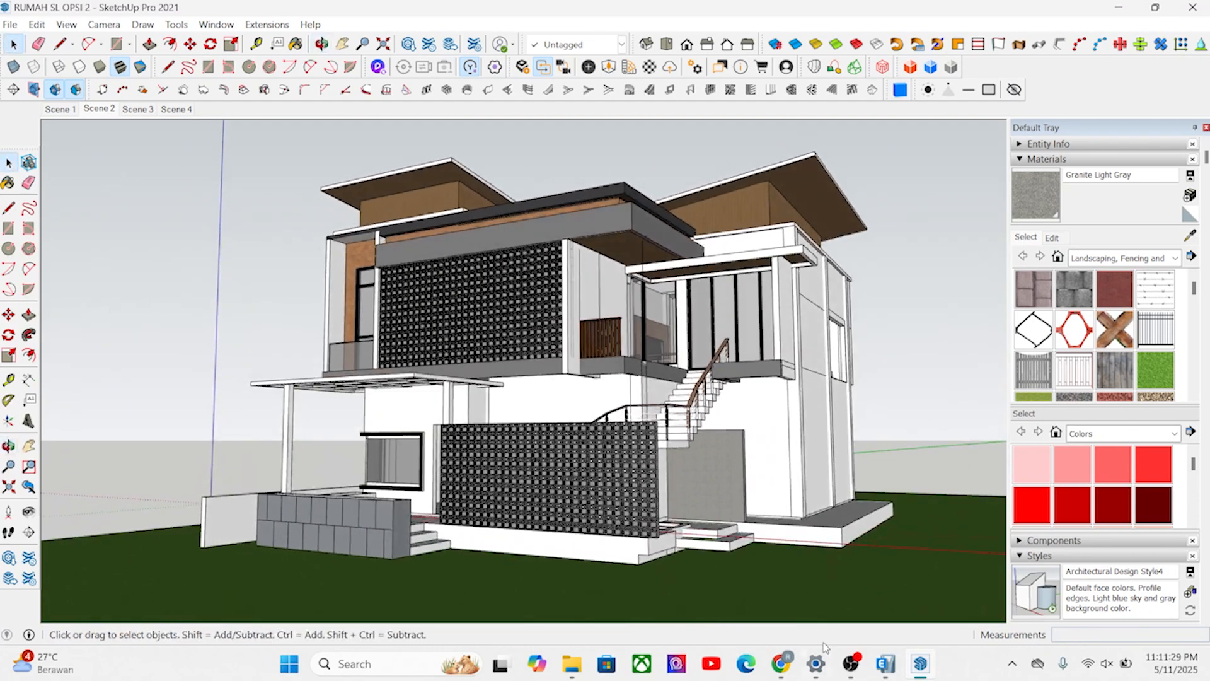
Switch to ETABS and examine the building grid's axes and storey levels from several sides in the 3-D view.
click(883, 670)
shift+middle_drag(287, 431, 307, 221)
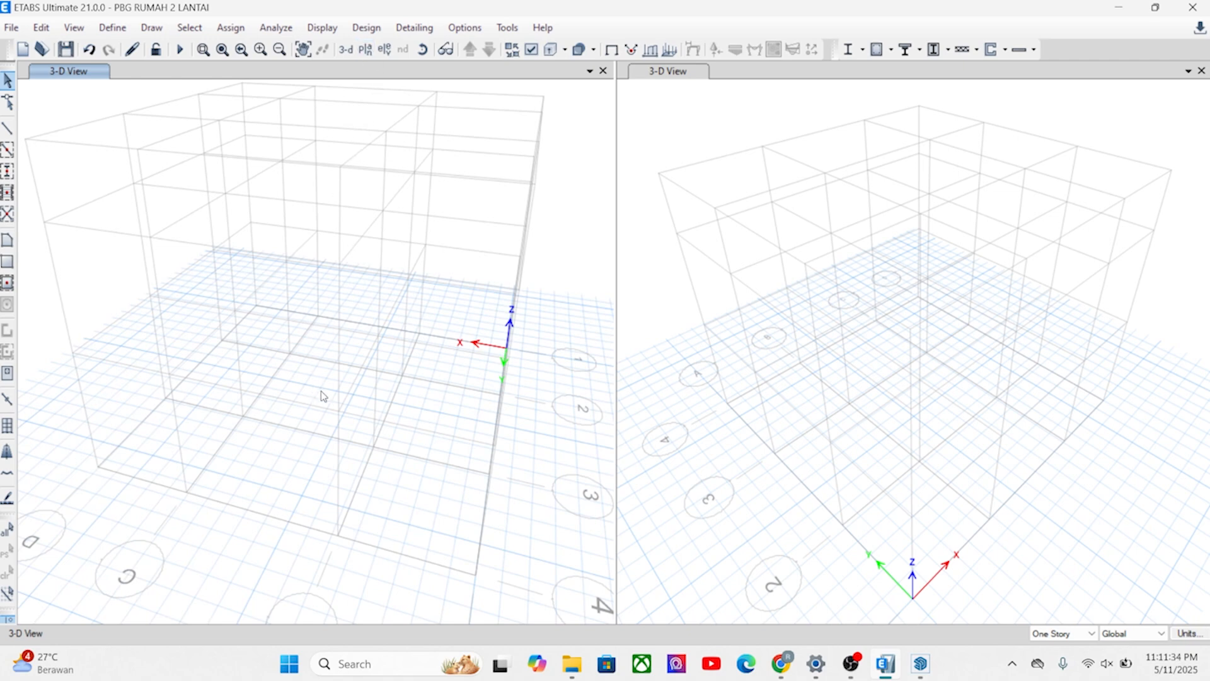
shift+middle_drag(317, 389, 381, 397)
middle_drag(373, 441, 391, 415)
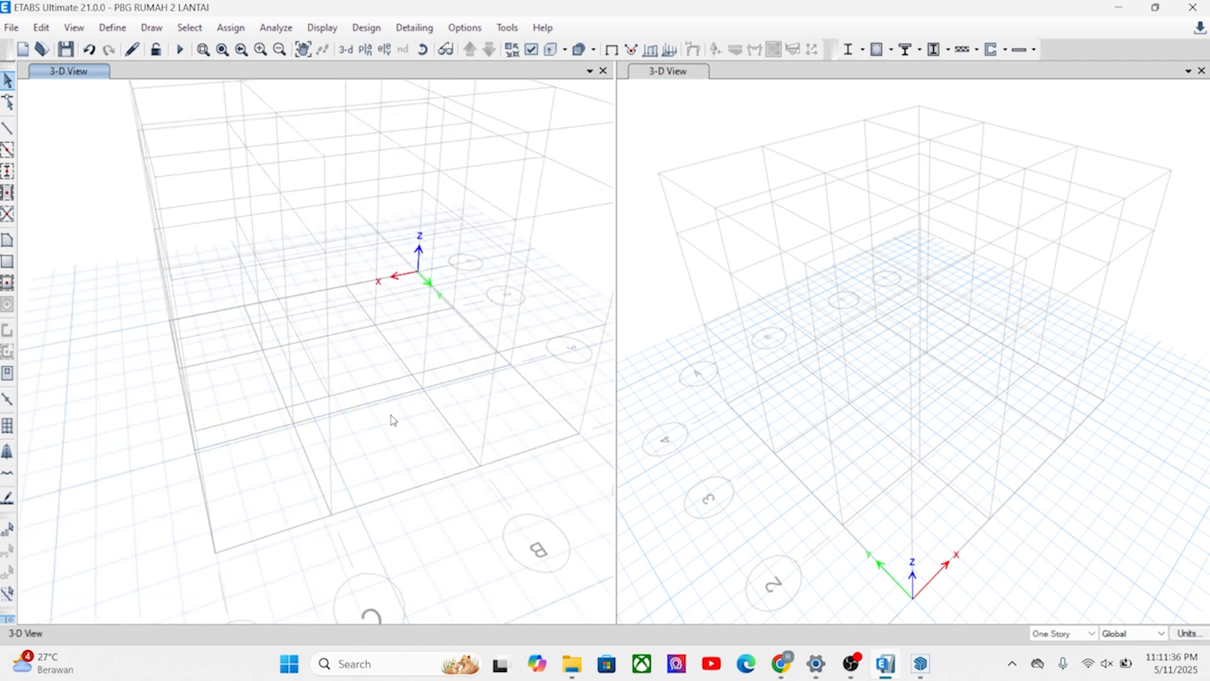
scroll(361, 462, down, 6)
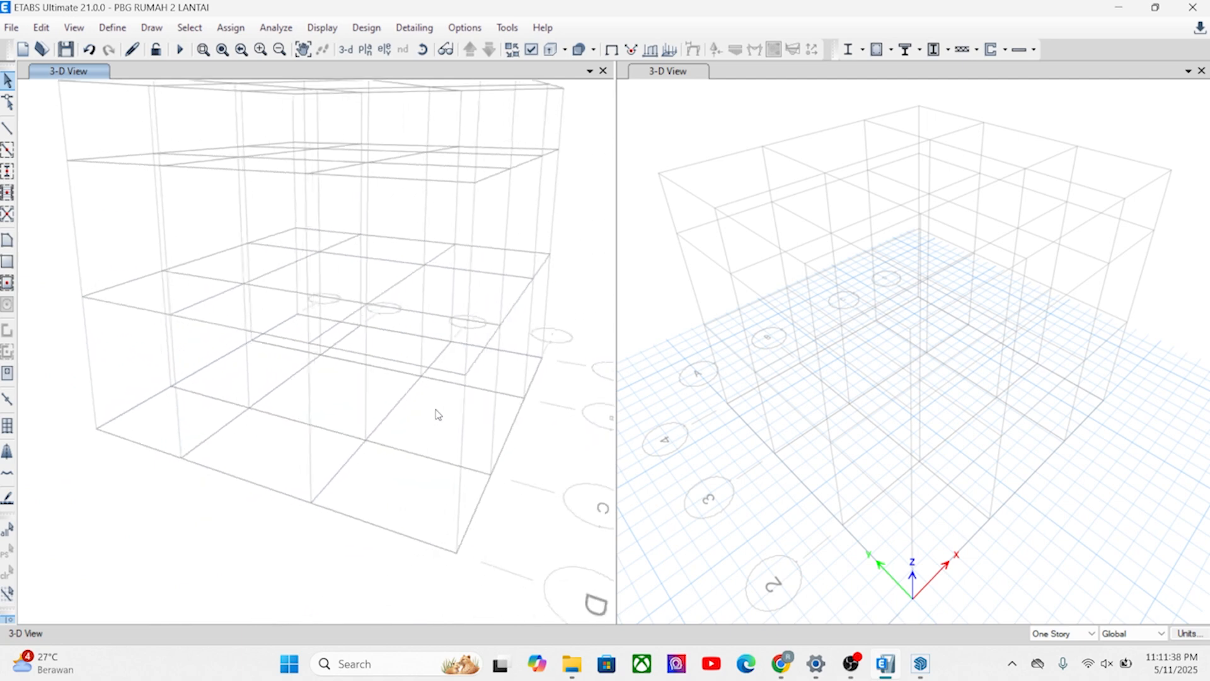
shift+middle_drag(407, 433, 339, 435)
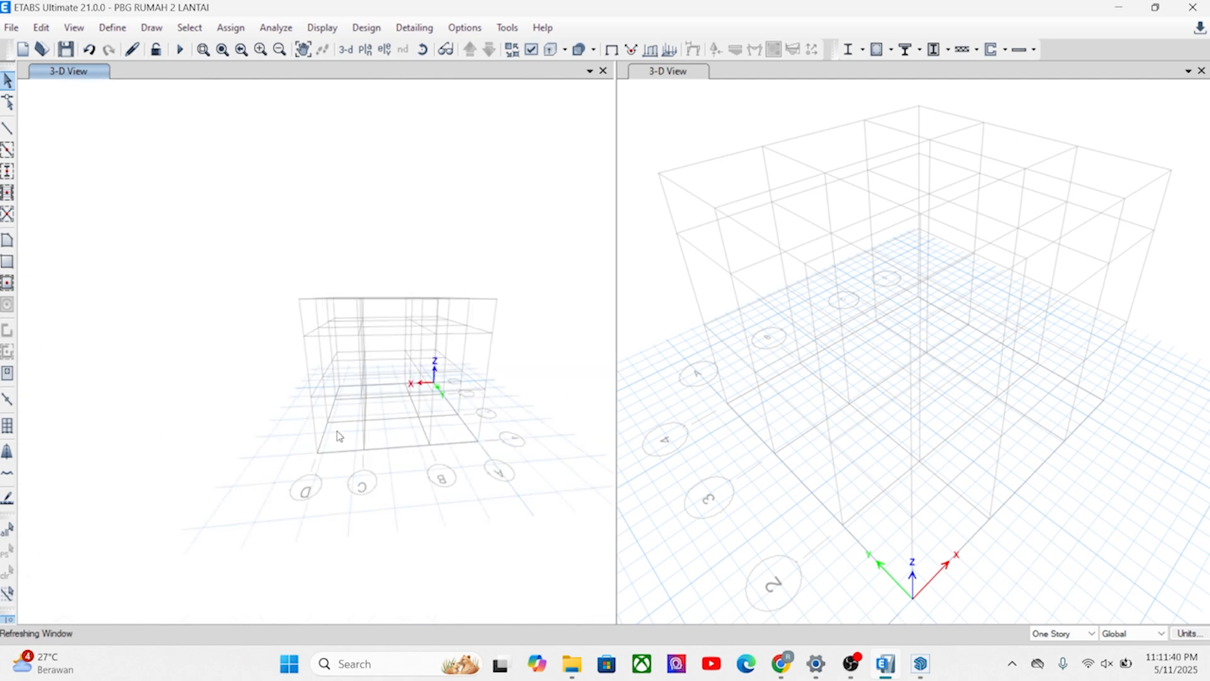
scroll(309, 399, up, 5)
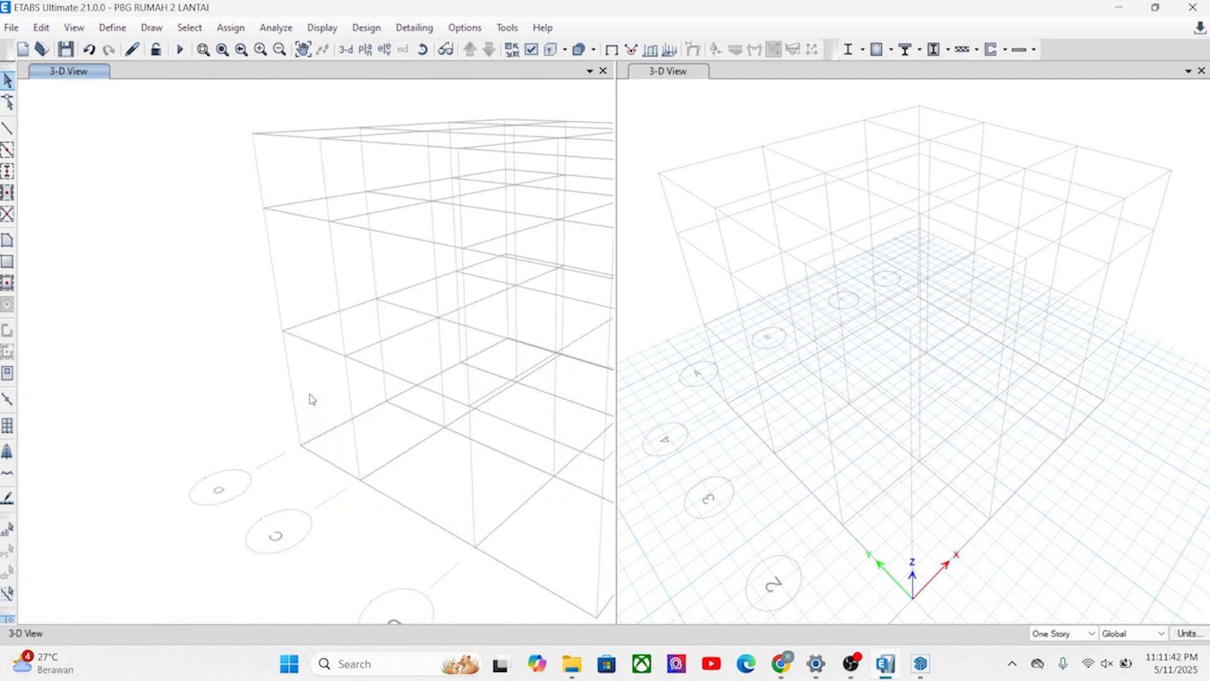
middle_drag(315, 415, 245, 413)
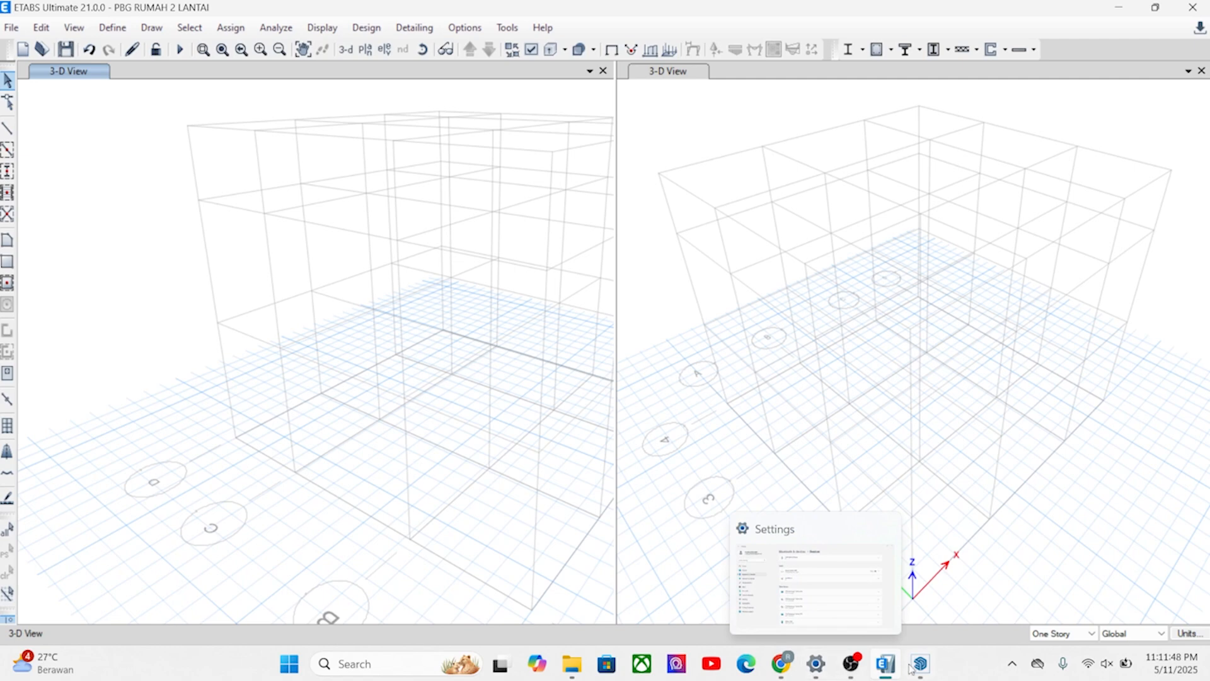
Switch to SketchUp and place a horizontal section plane through the house at the upper-floor slab, keeping the default name and symbol.
click(876, 635)
scroll(536, 378, down, 2)
middle_drag(535, 378, 500, 454)
scroll(500, 454, up, 3)
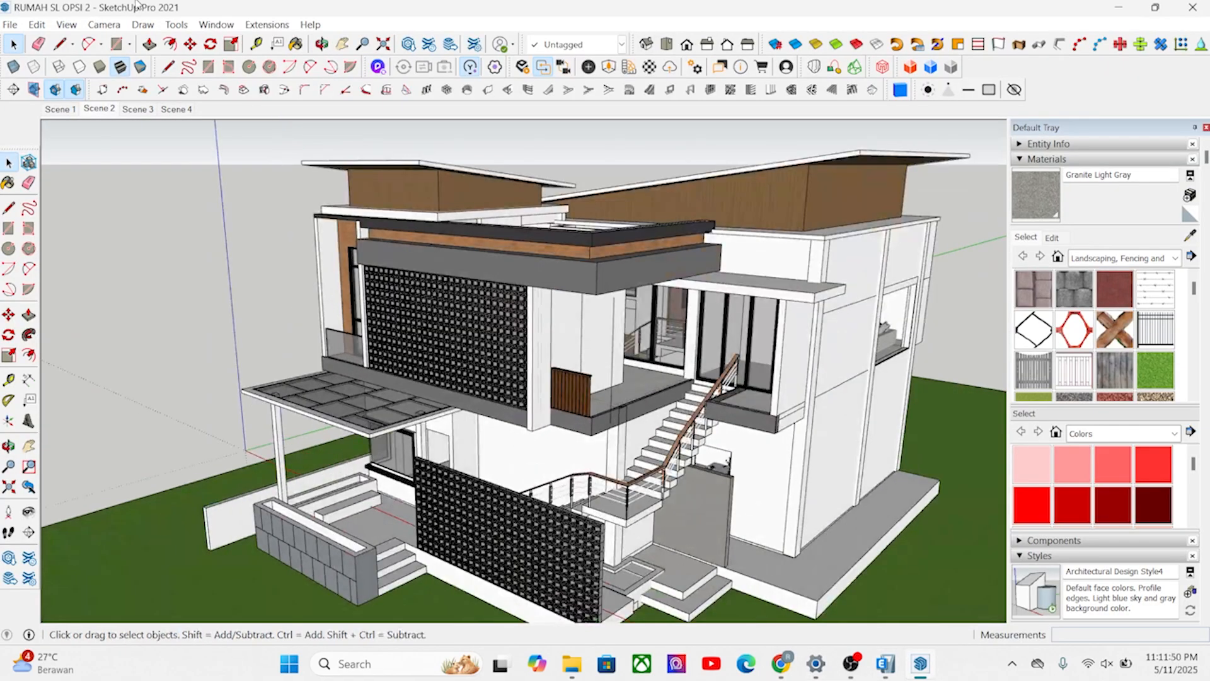
click(176, 24)
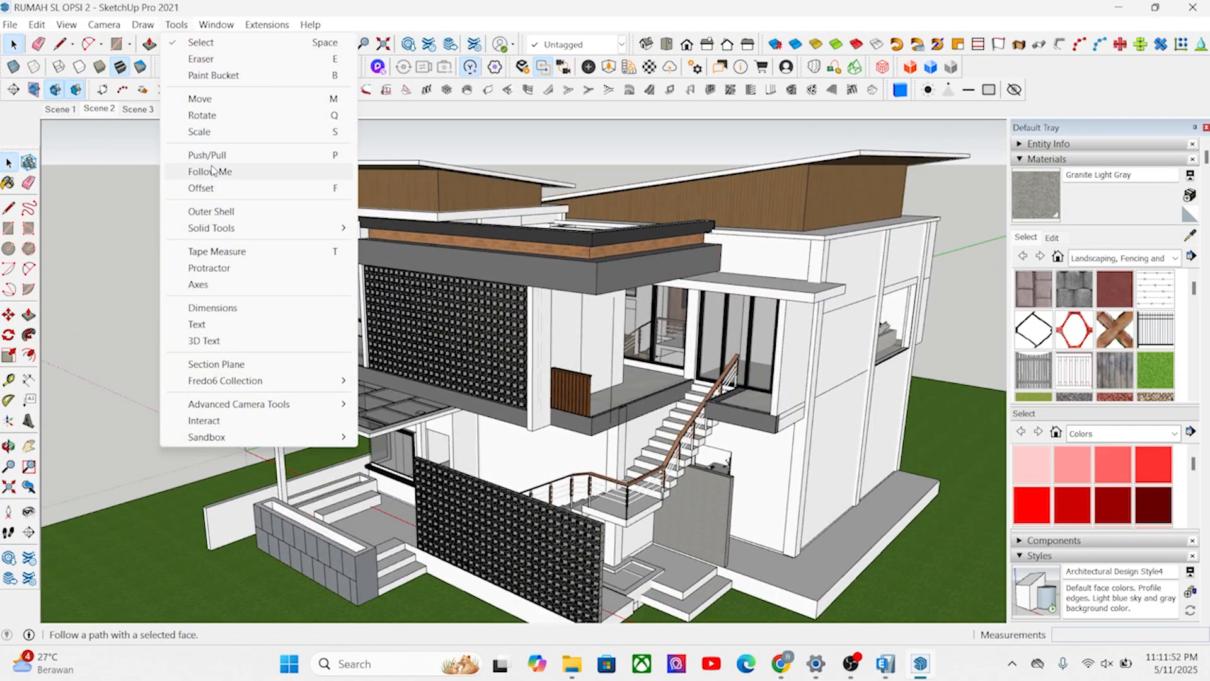
click(216, 364)
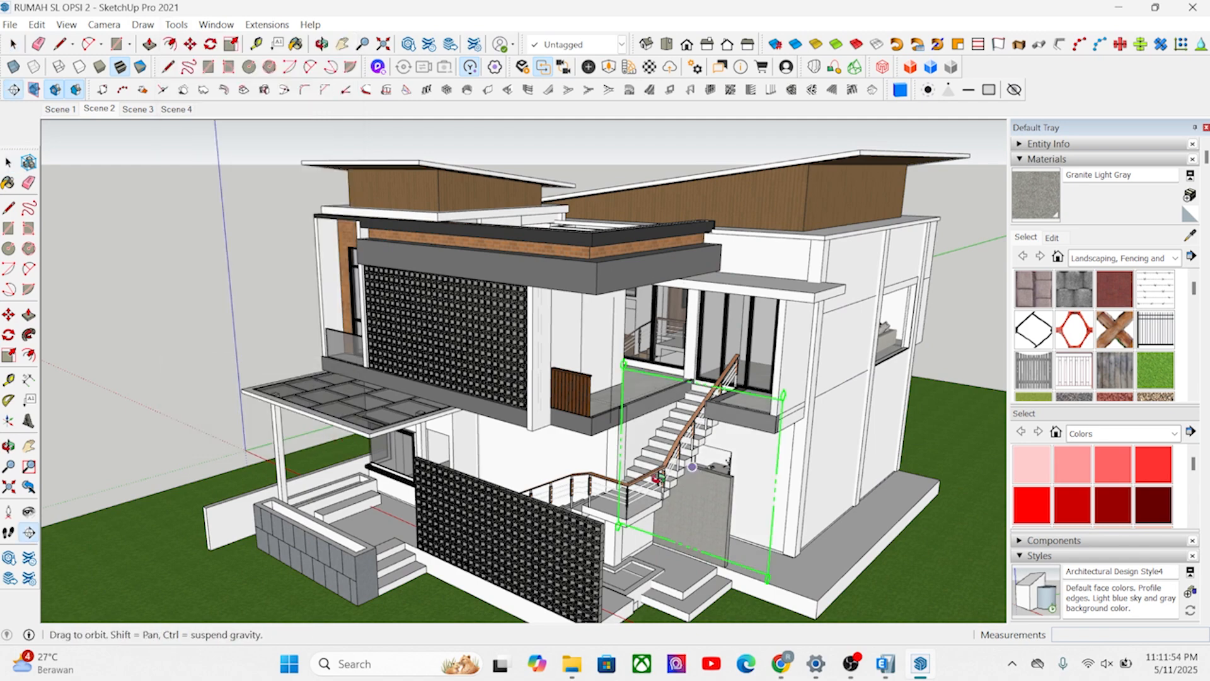
middle_drag(662, 485, 531, 473)
scroll(532, 473, up, 2)
click(573, 444)
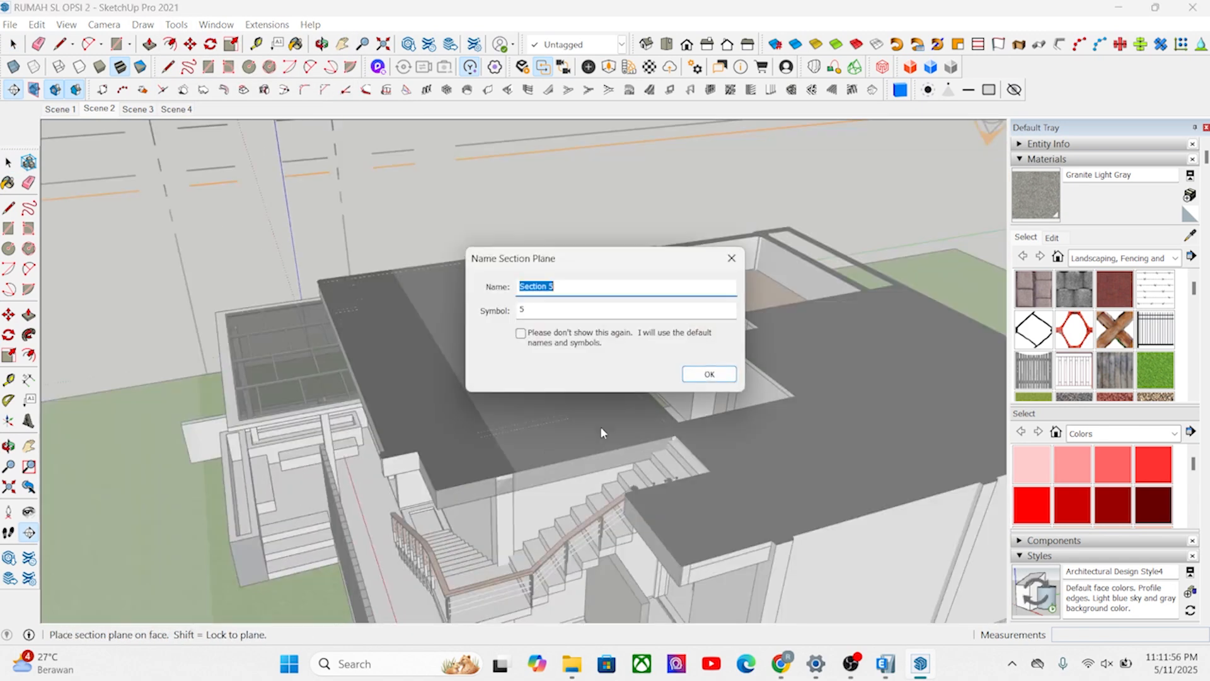
click(703, 380)
Move the new section plane down about 2480 mm so it cuts through the ground-floor walls.
scroll(703, 366, down, 5)
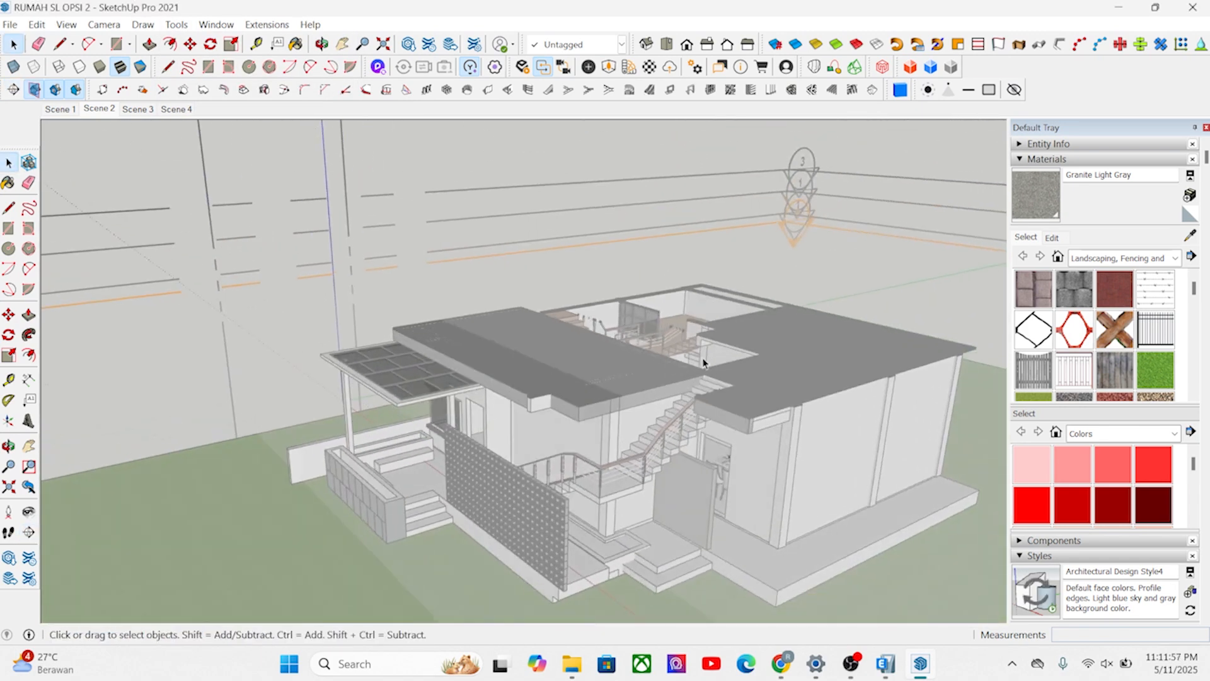
click(415, 272)
scroll(417, 272, up, 2)
click(190, 44)
click(401, 360)
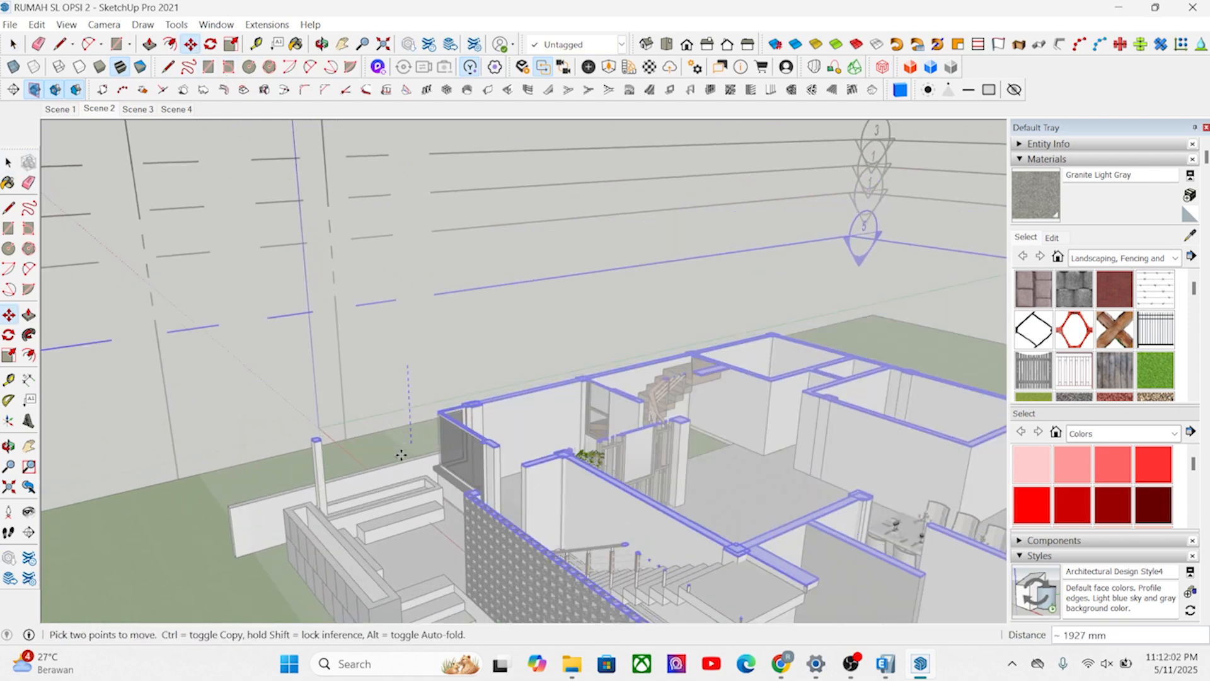
click(409, 469)
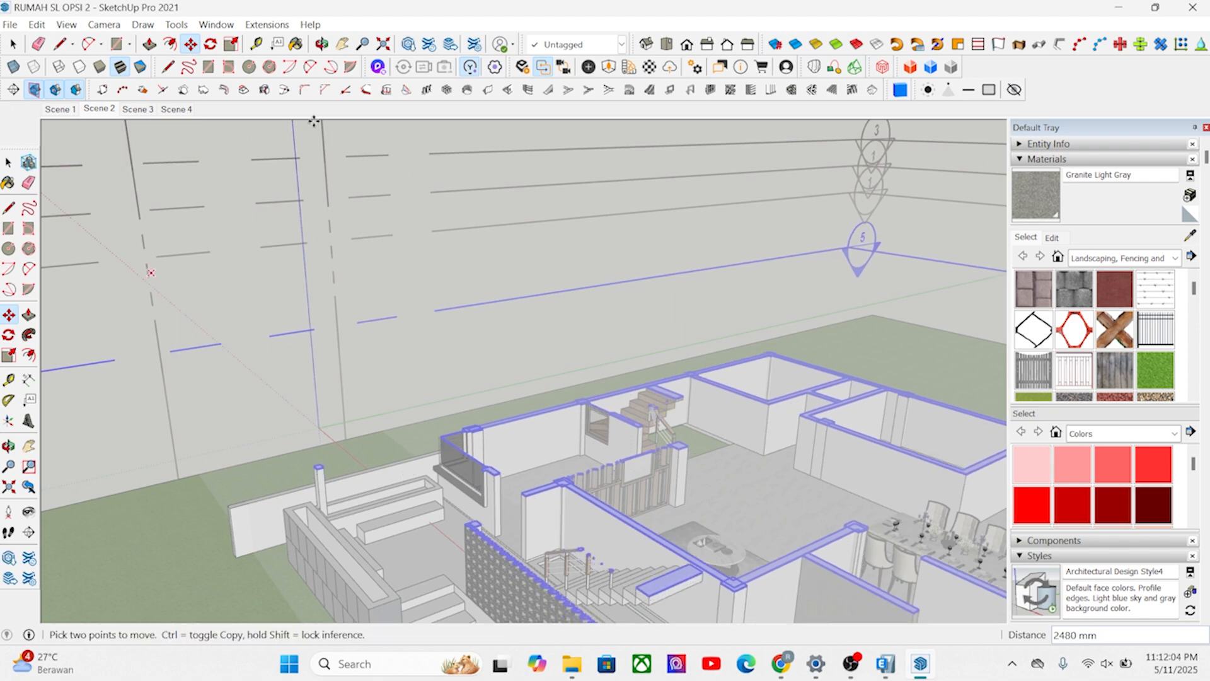
Hide the section plane markers and examine the cut ground-floor layout from above.
key(space)
click(34, 89)
middle_drag(479, 332, 533, 474)
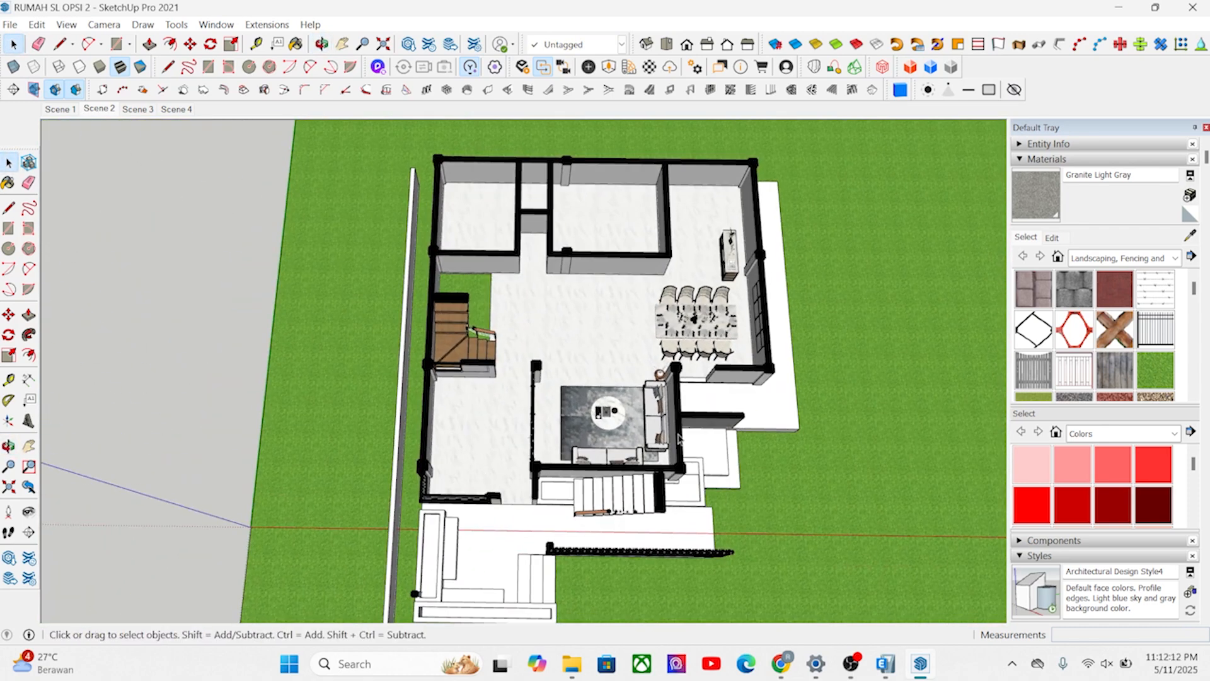
middle_drag(435, 360, 521, 250)
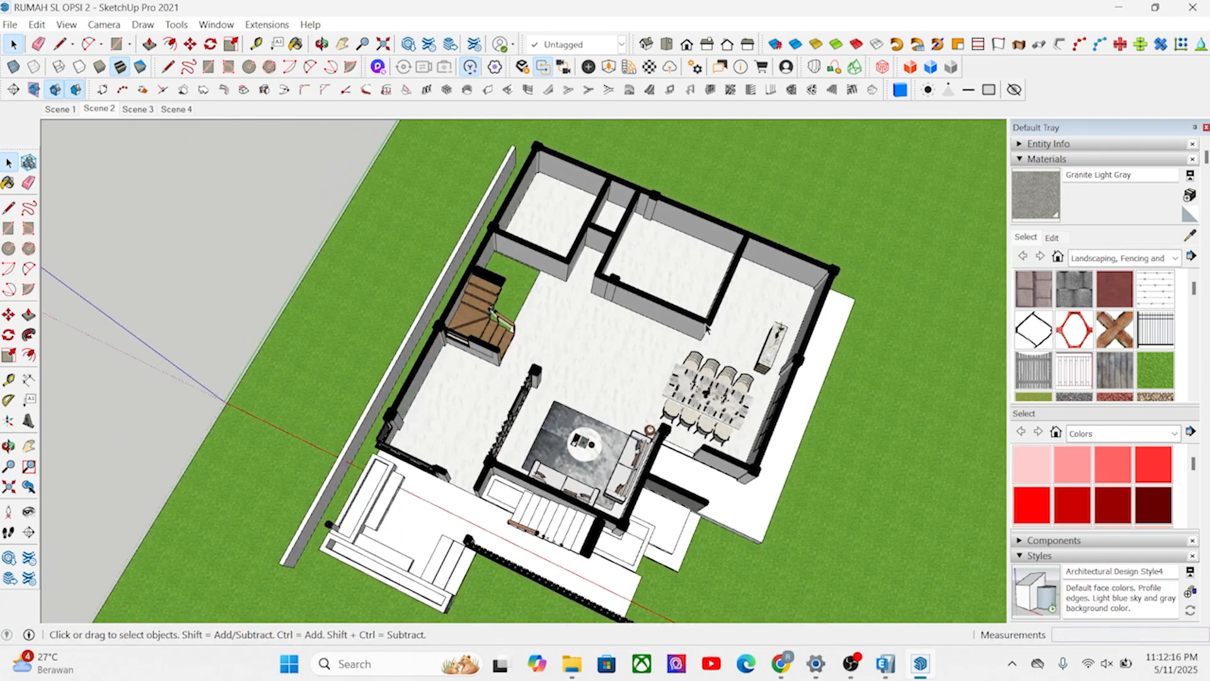
Switch to ETABS and change one of the two 3-D views to the elevation along grid line 1.
scroll(507, 325, down, 3)
middle_drag(512, 330, 592, 249)
click(887, 667)
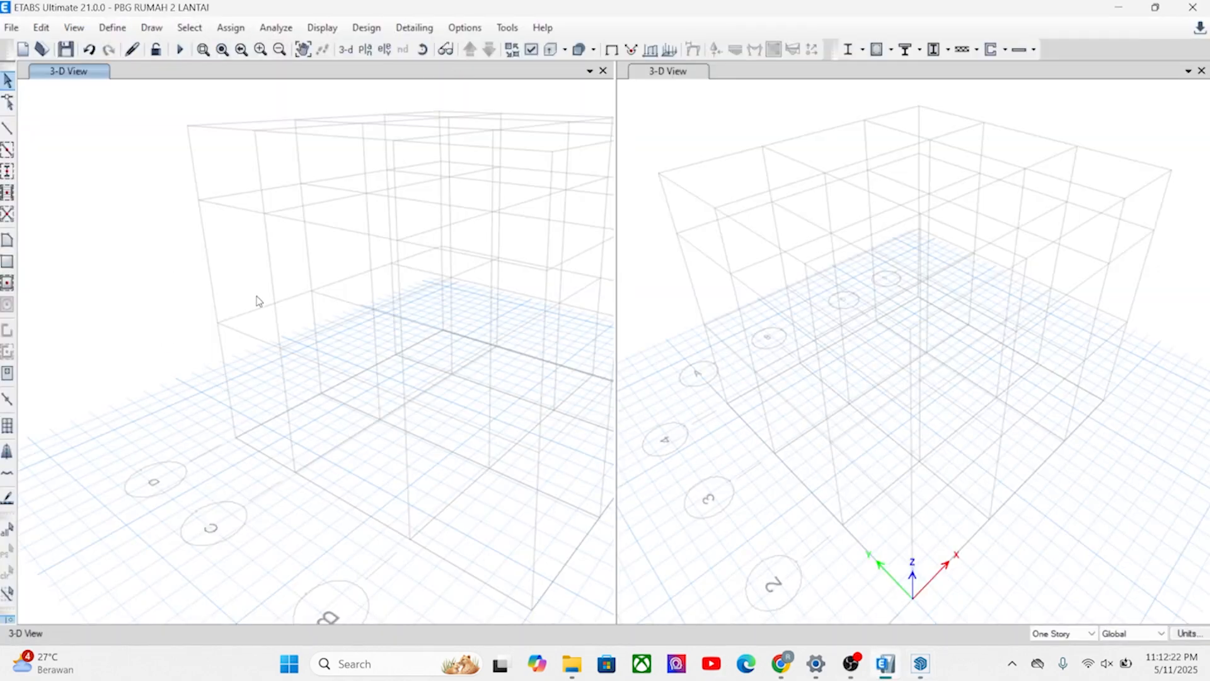
scroll(255, 309, down, 5)
scroll(819, 420, down, 3)
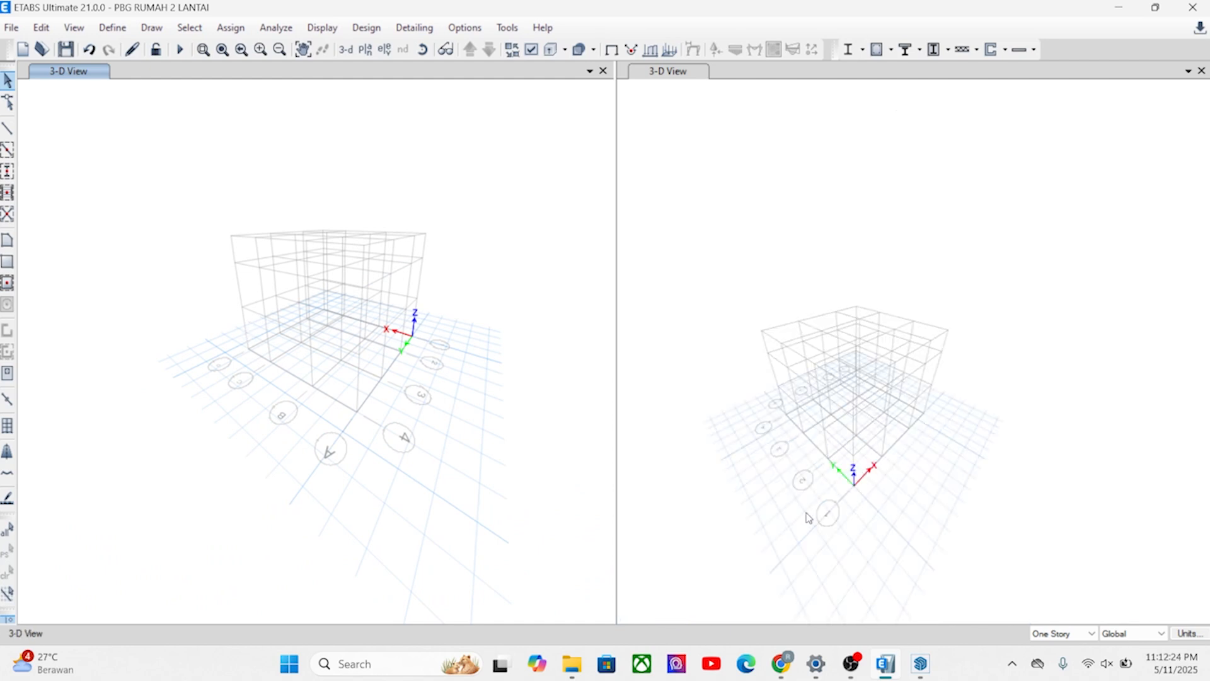
scroll(809, 514, up, 5)
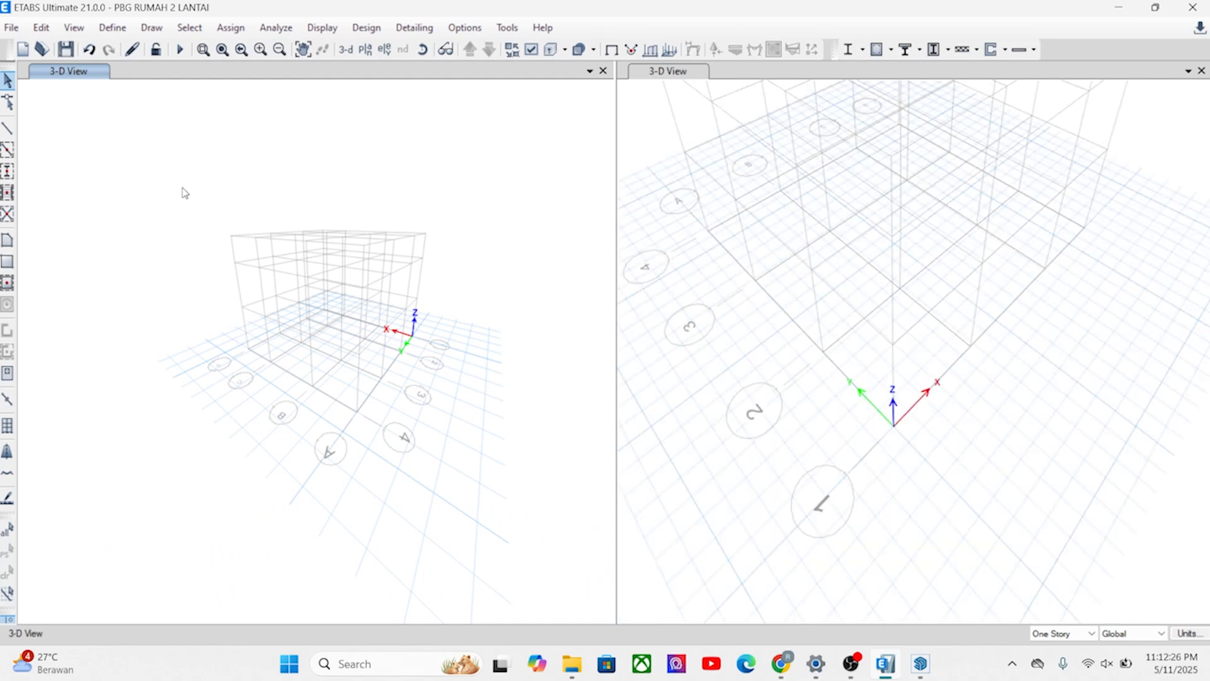
click(386, 49)
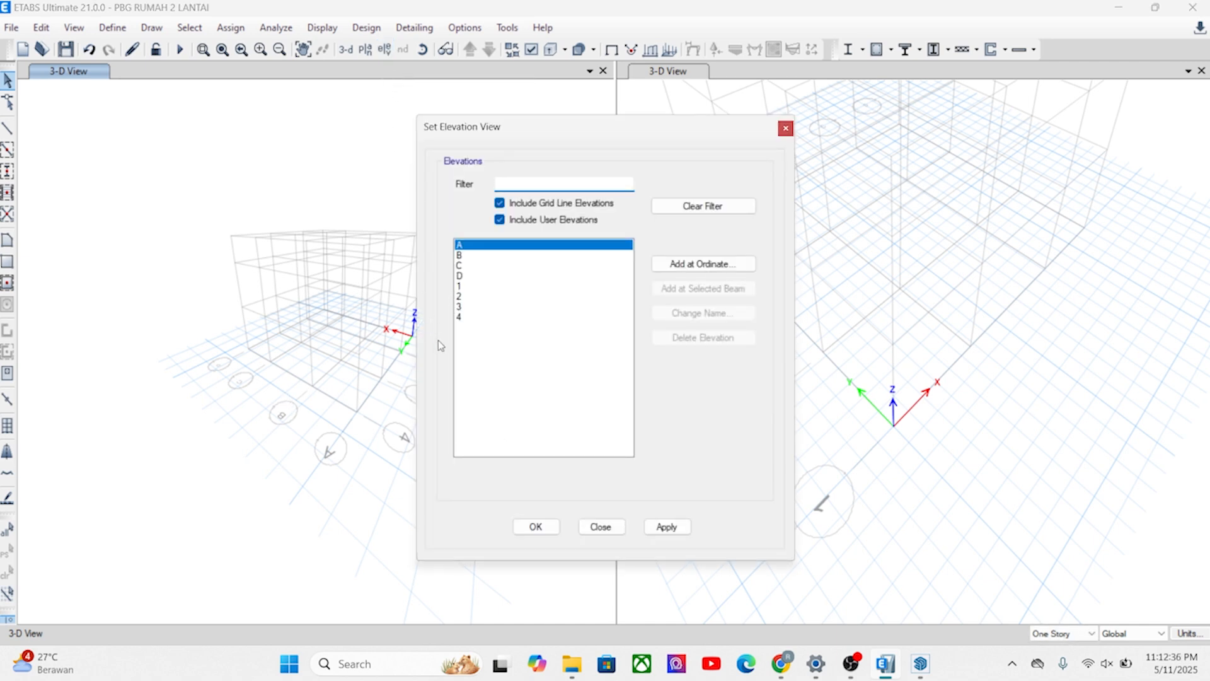
click(458, 286)
click(666, 527)
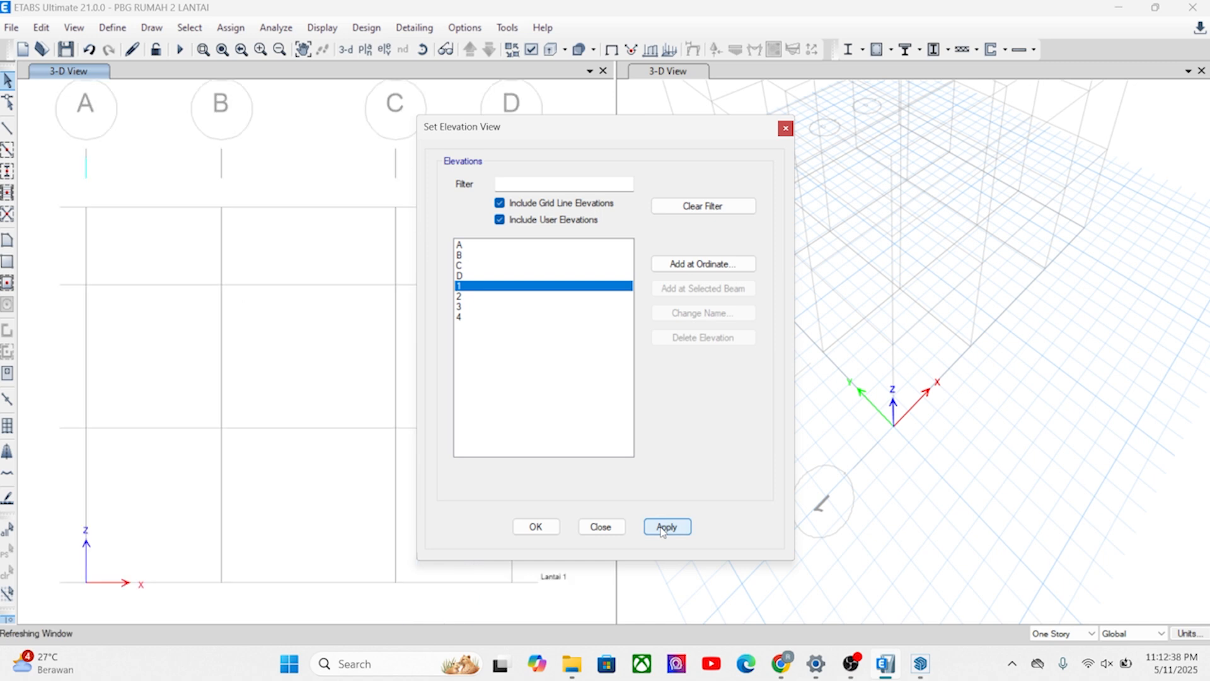
click(535, 527)
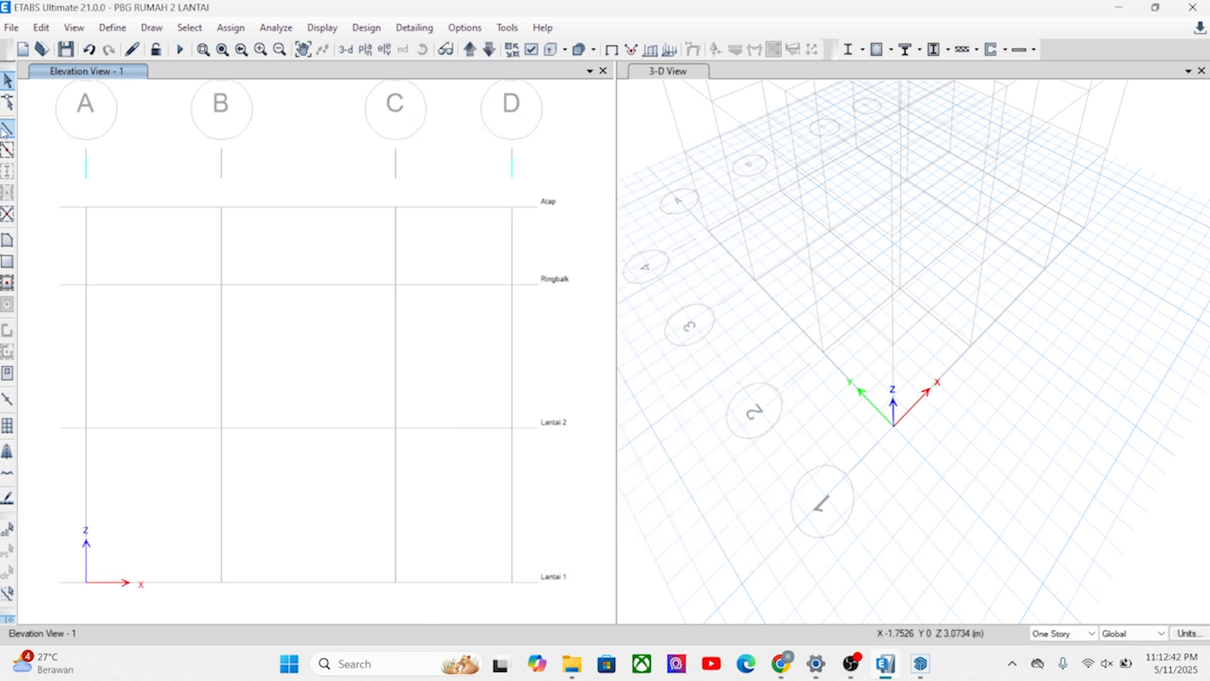
Draw a frame column with section K1 300X300 at grid A on elevation 1, from Lantai 1 to Lantai 2.
drag(660, 173, 996, 158)
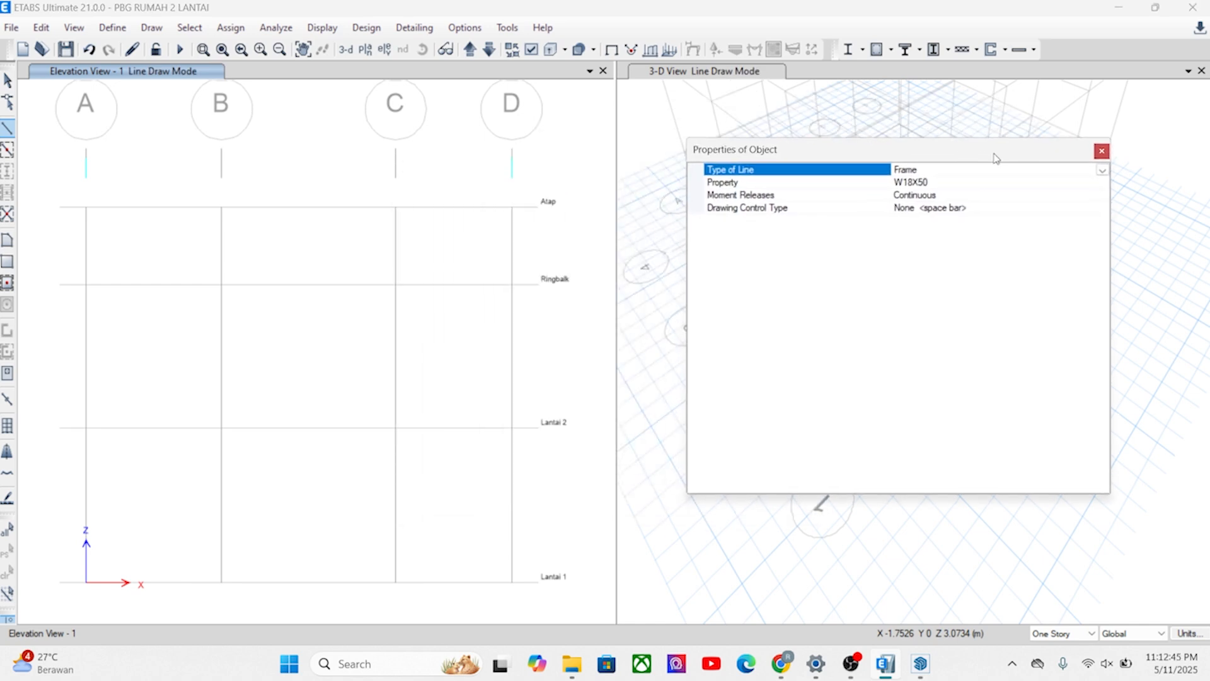
click(1012, 195)
click(1077, 183)
click(1101, 183)
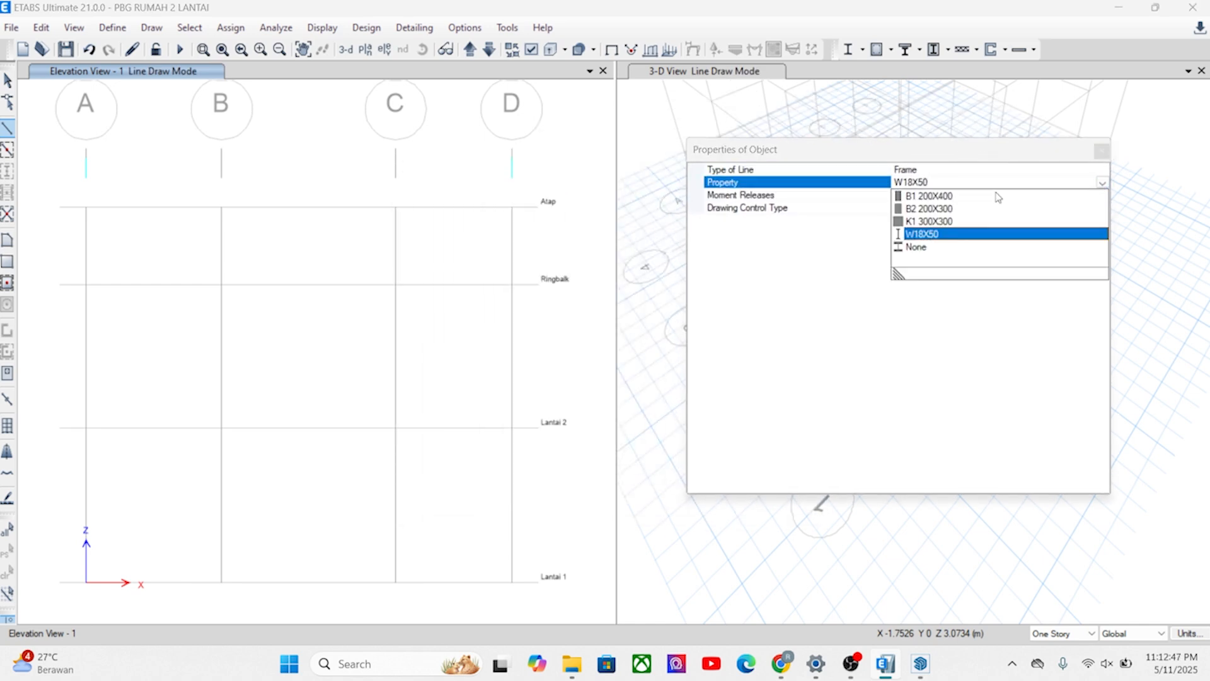
click(922, 222)
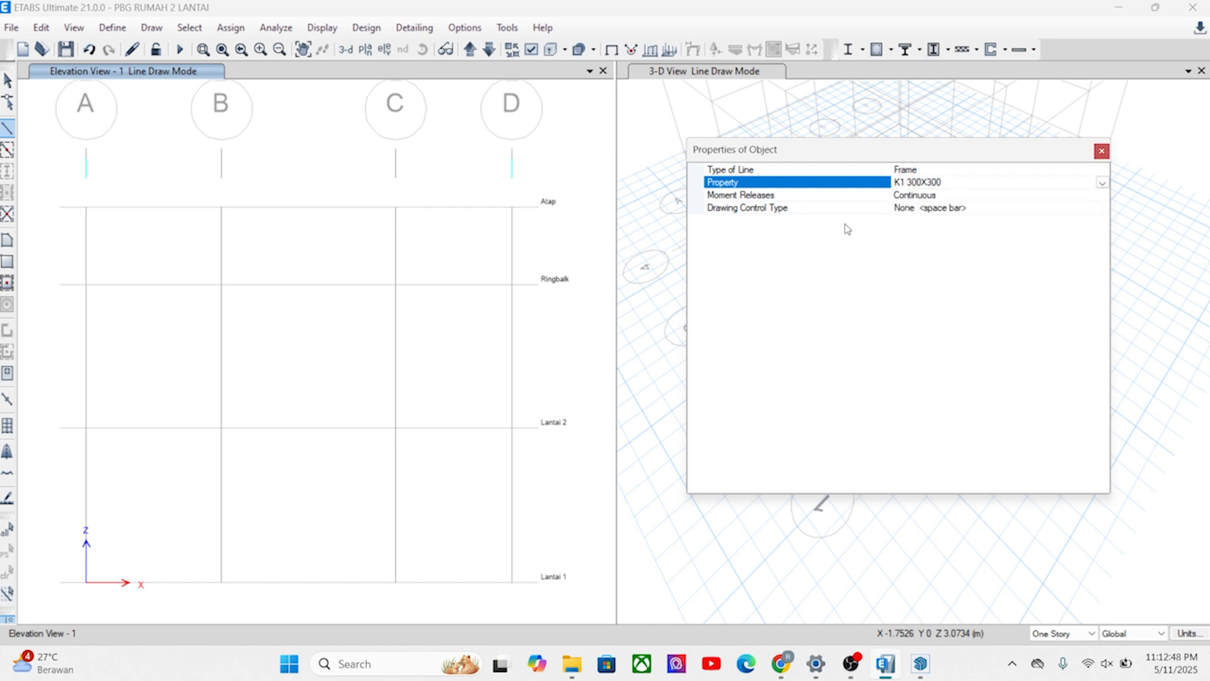
click(85, 581)
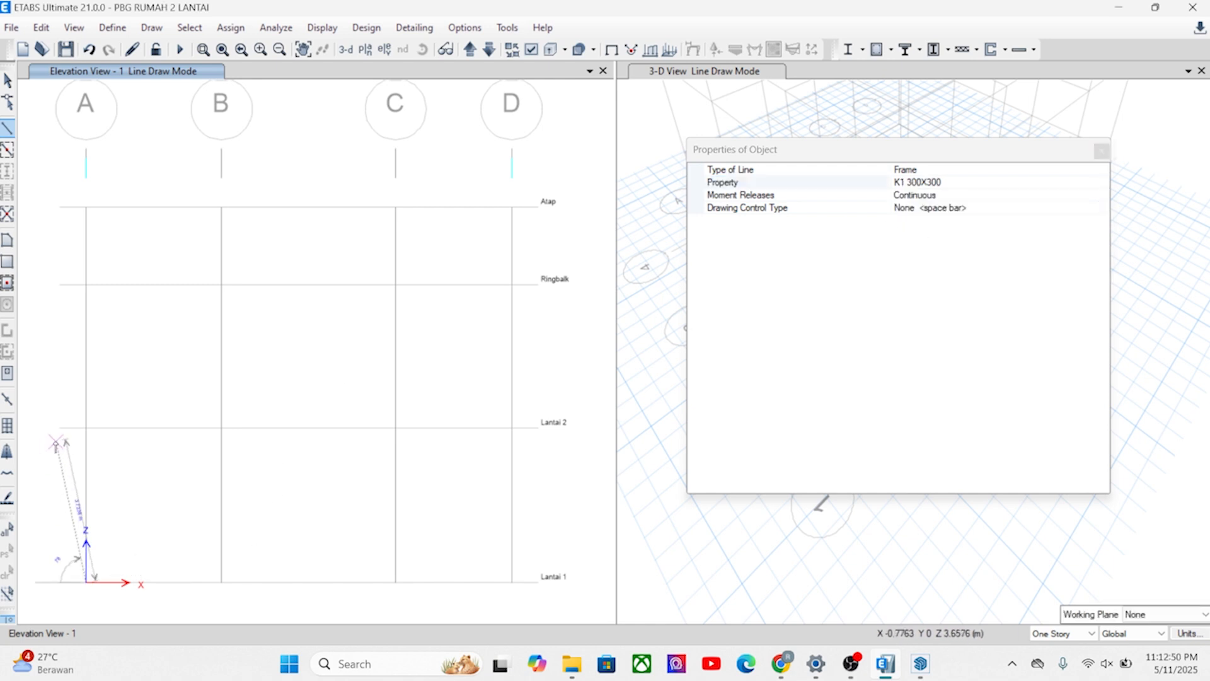
double_click(86, 428)
Draw matching K1 300X300 columns at grids B and C from Lantai 1 to Lantai 2, and end line drawing.
click(222, 581)
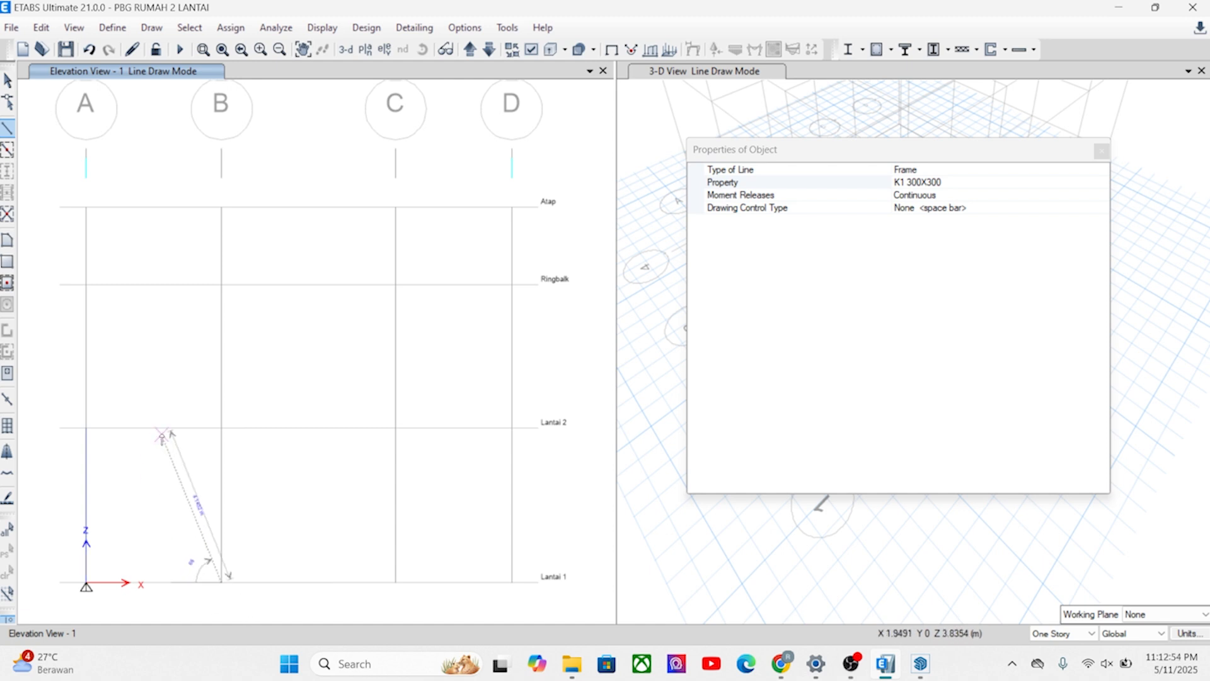
double_click(221, 430)
click(395, 581)
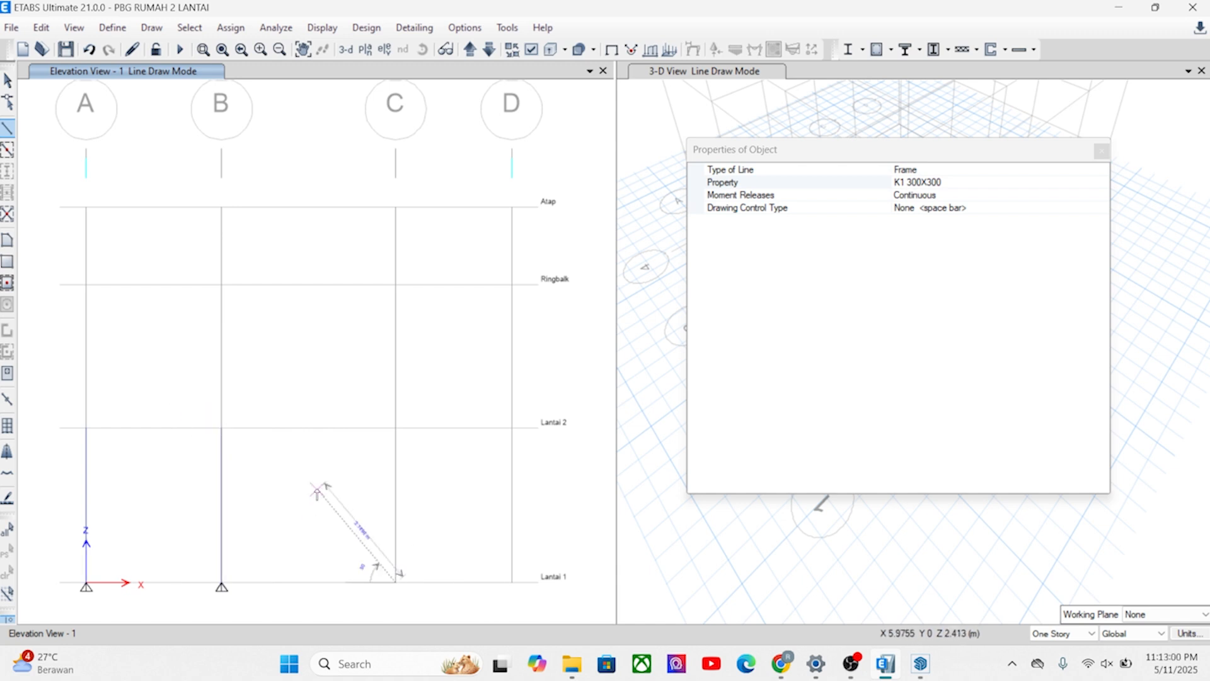
double_click(395, 428)
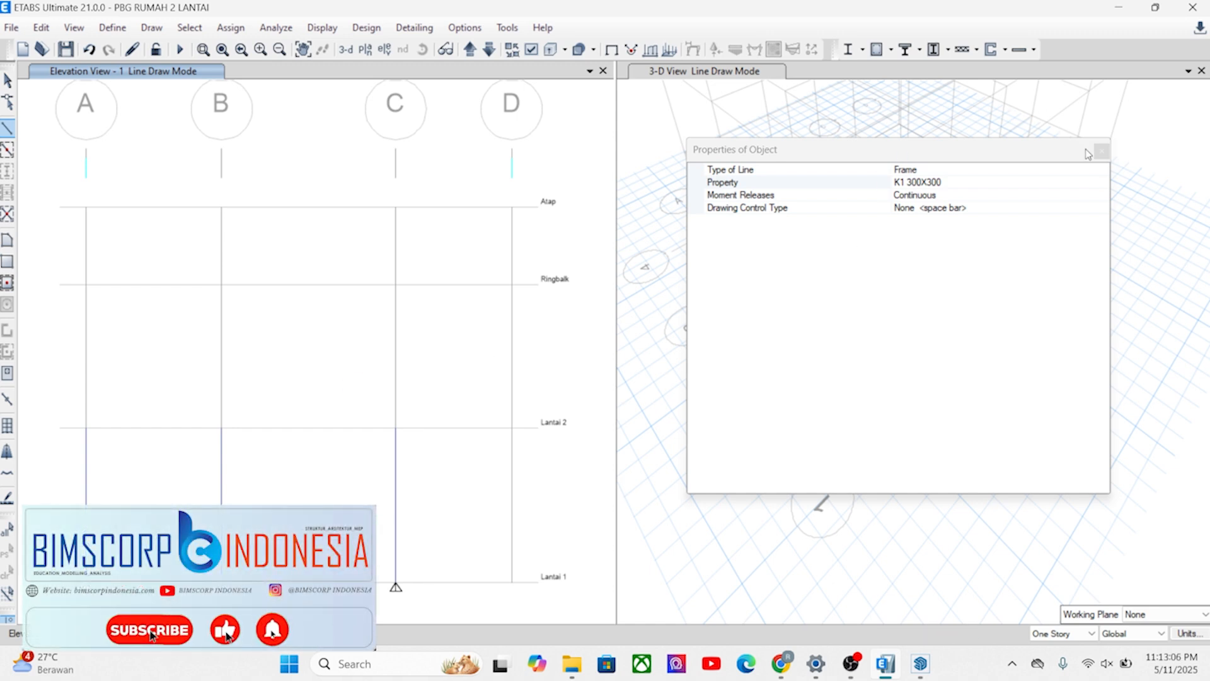
click(1101, 151)
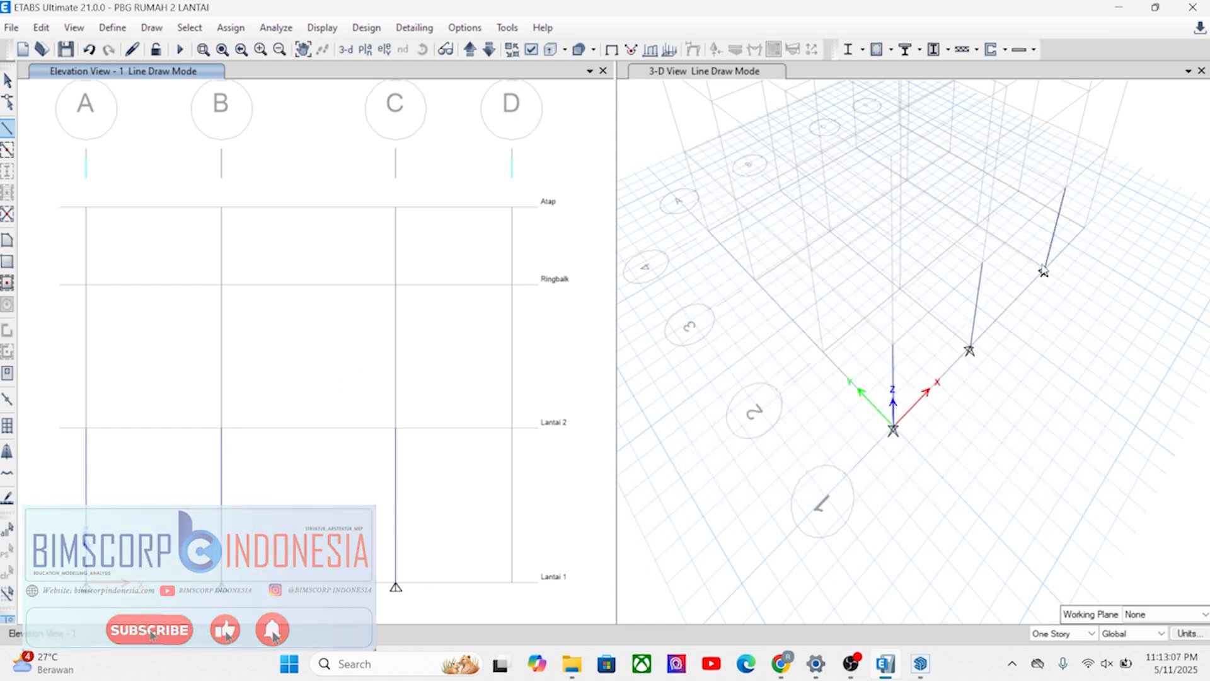
key(Escape)
Replicate the three columns on grid line 1 linearly to grid line 2, with dy 3.2 m taken from two picked grid points.
click(897, 384)
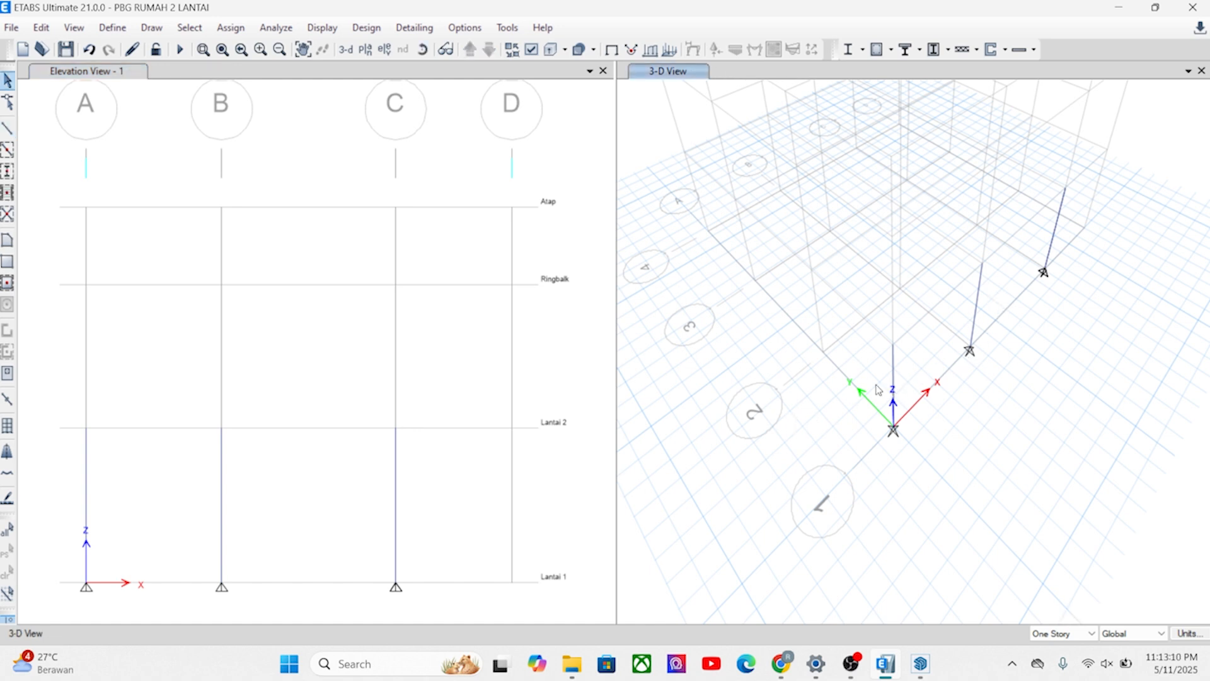
click(893, 373)
click(1047, 232)
click(41, 27)
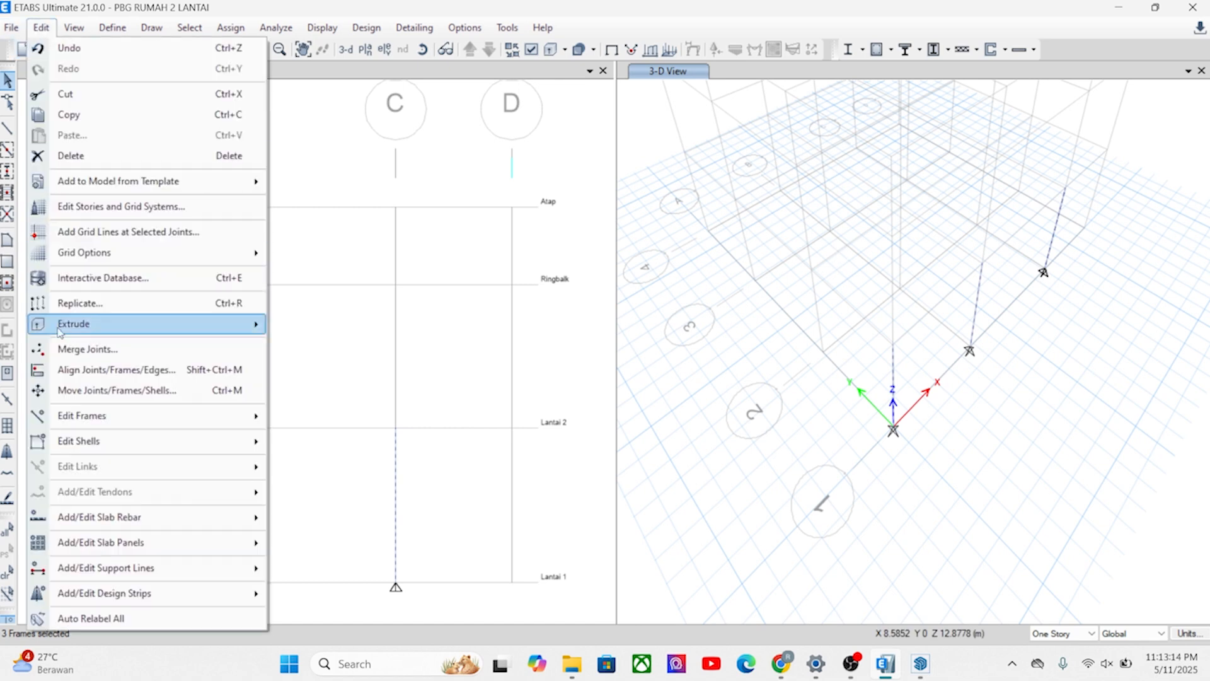
click(82, 303)
click(596, 351)
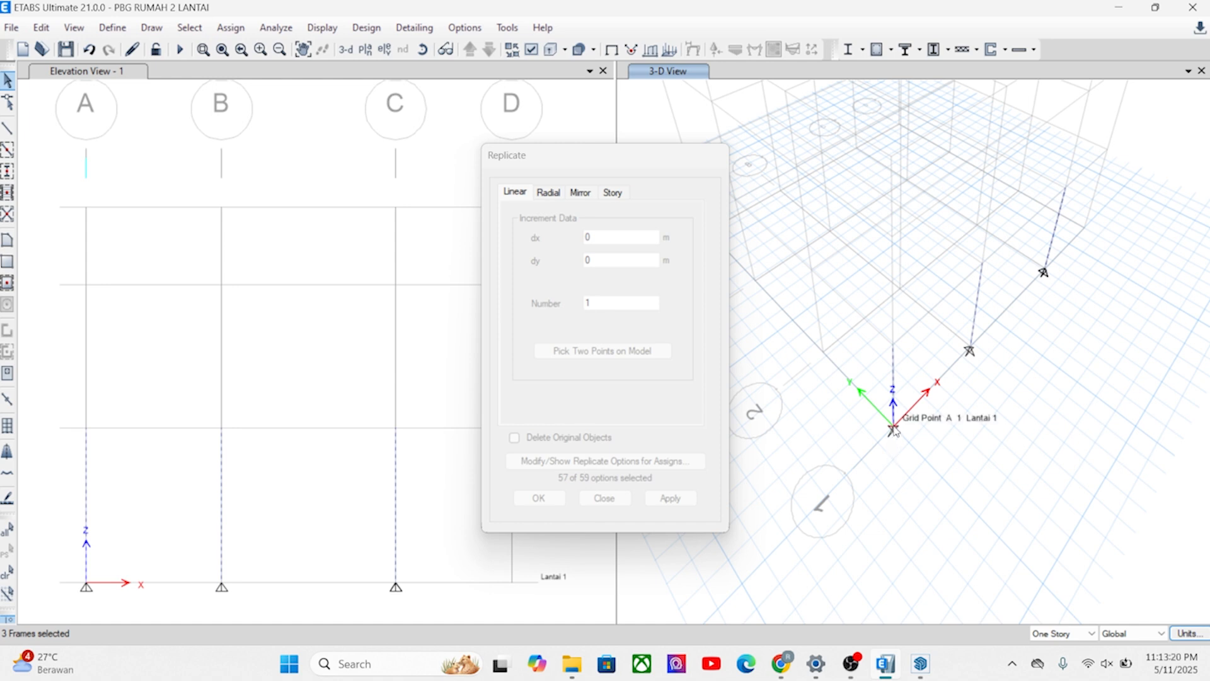
click(894, 430)
click(821, 354)
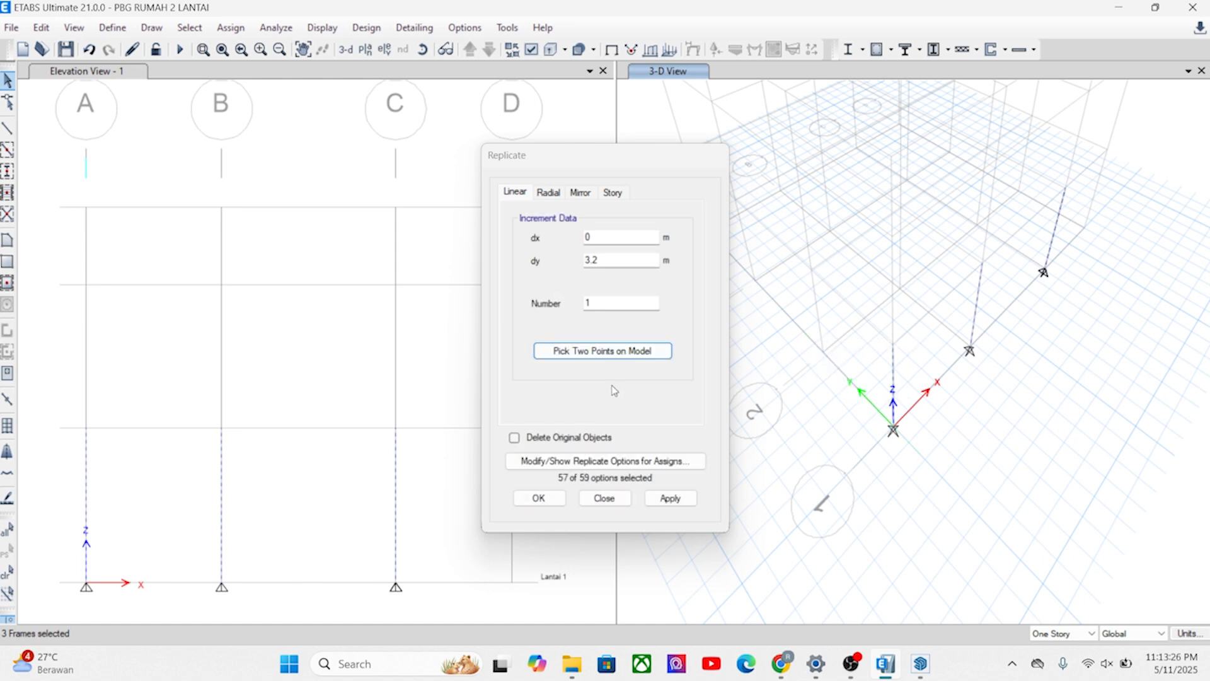
click(673, 499)
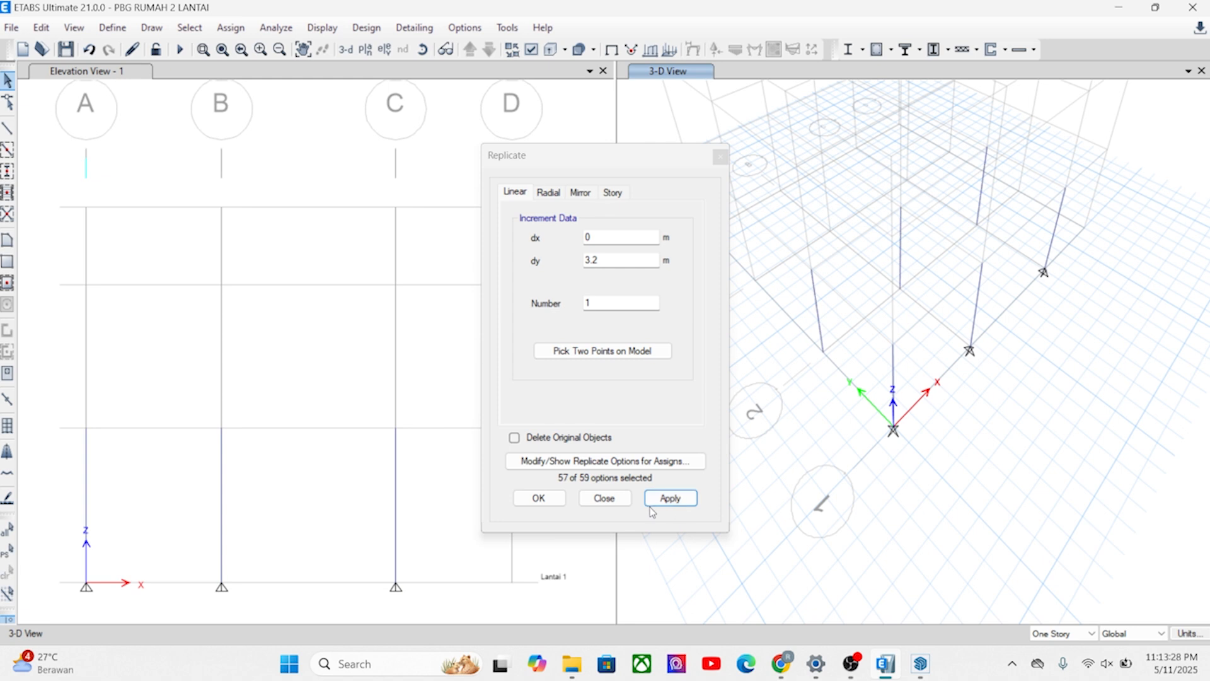
click(547, 497)
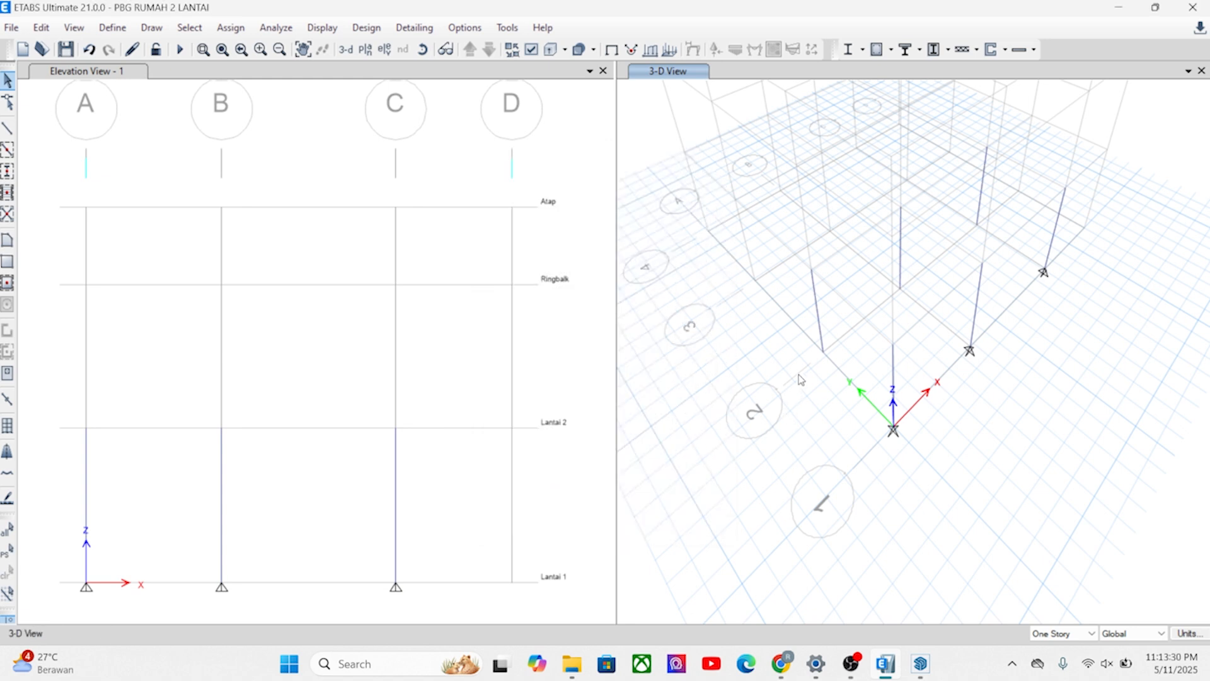
Replicate the three columns on grid line 2 to grid line 3, using two picked grid points for a dy of 4 m.
click(844, 343)
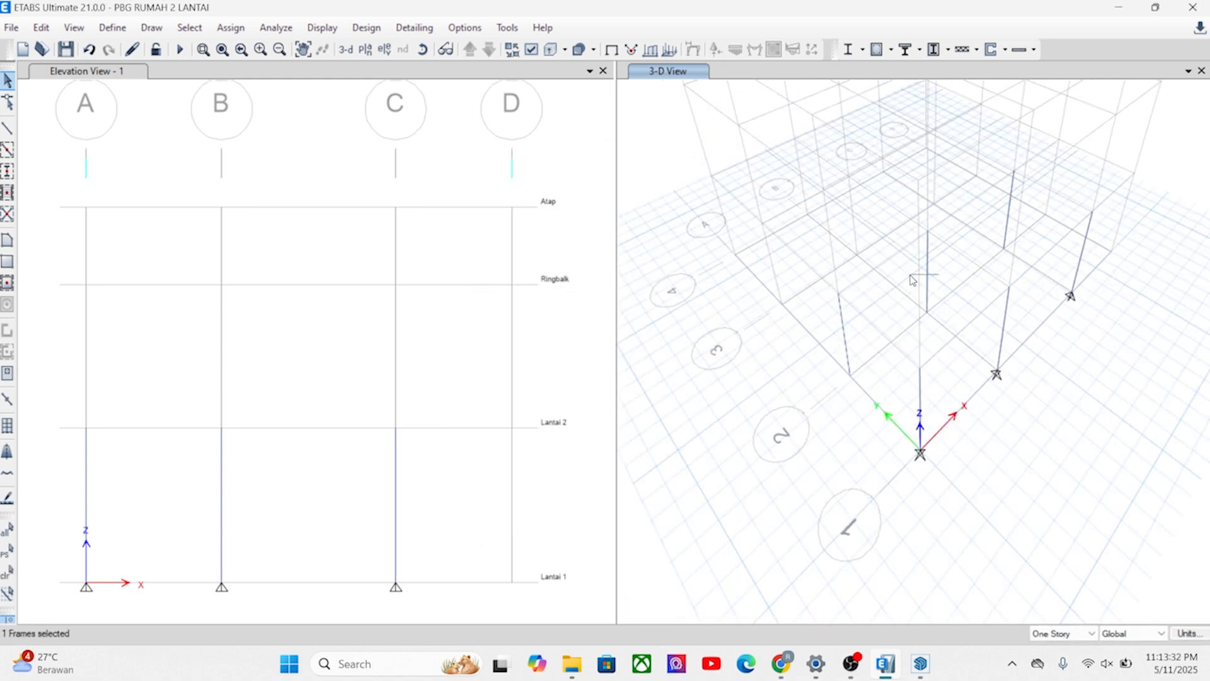
click(1006, 217)
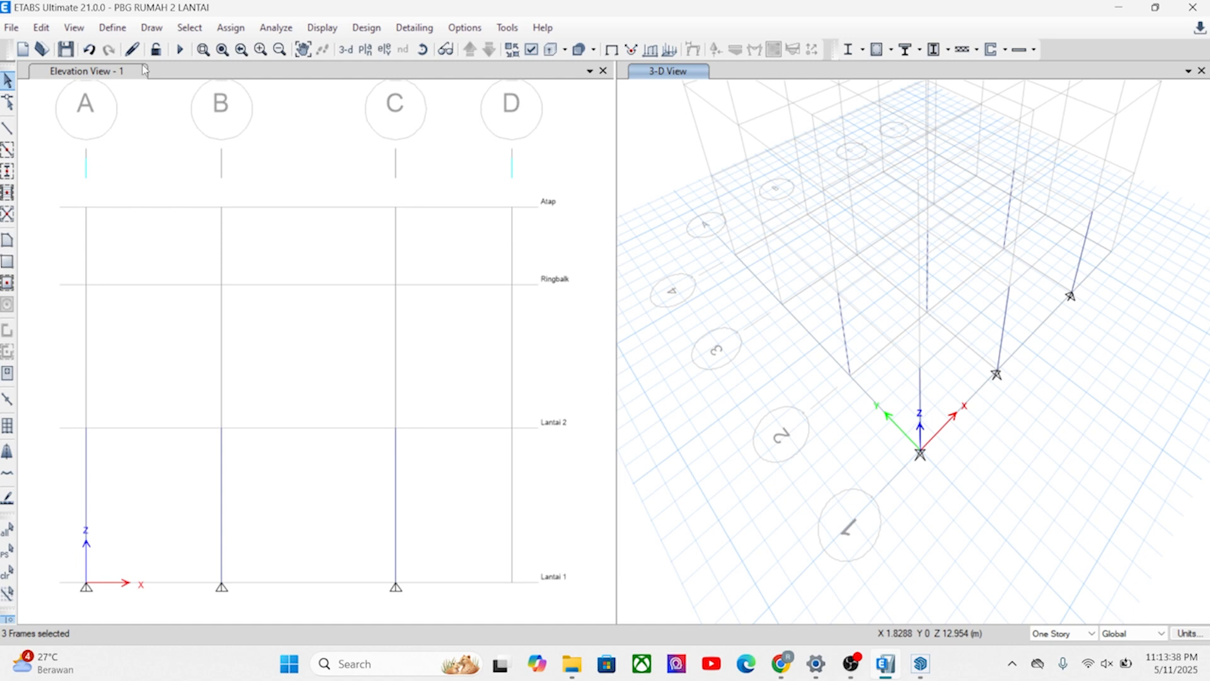
click(41, 27)
click(82, 302)
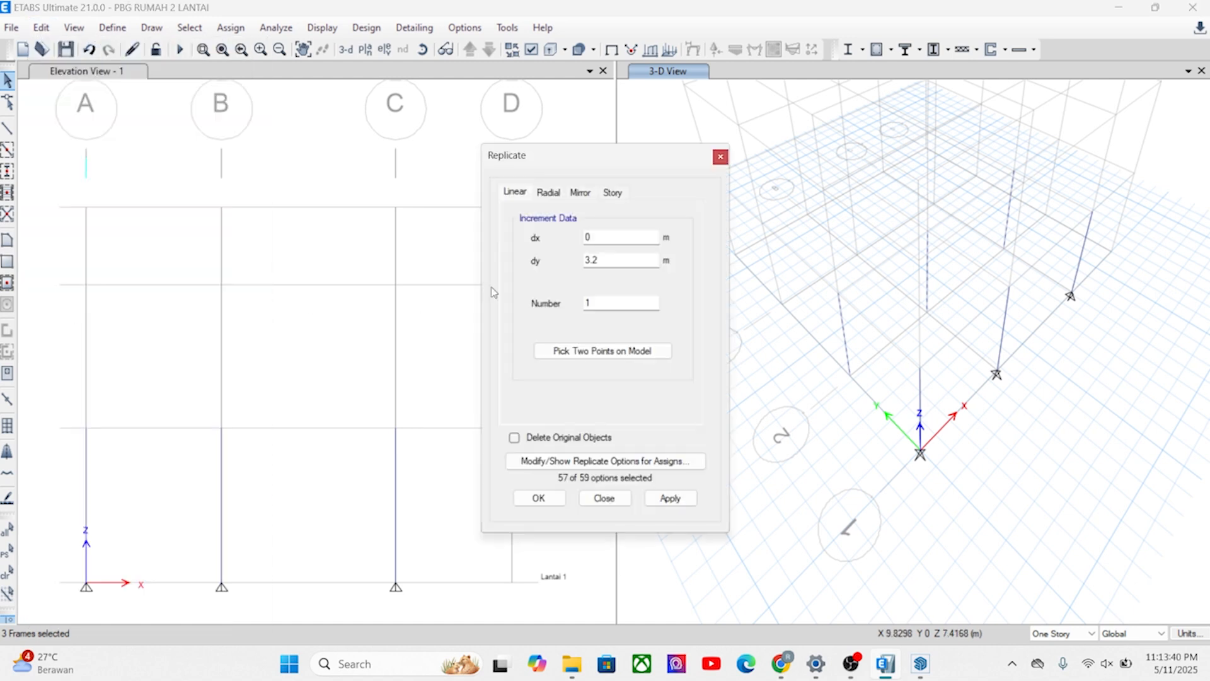
click(595, 351)
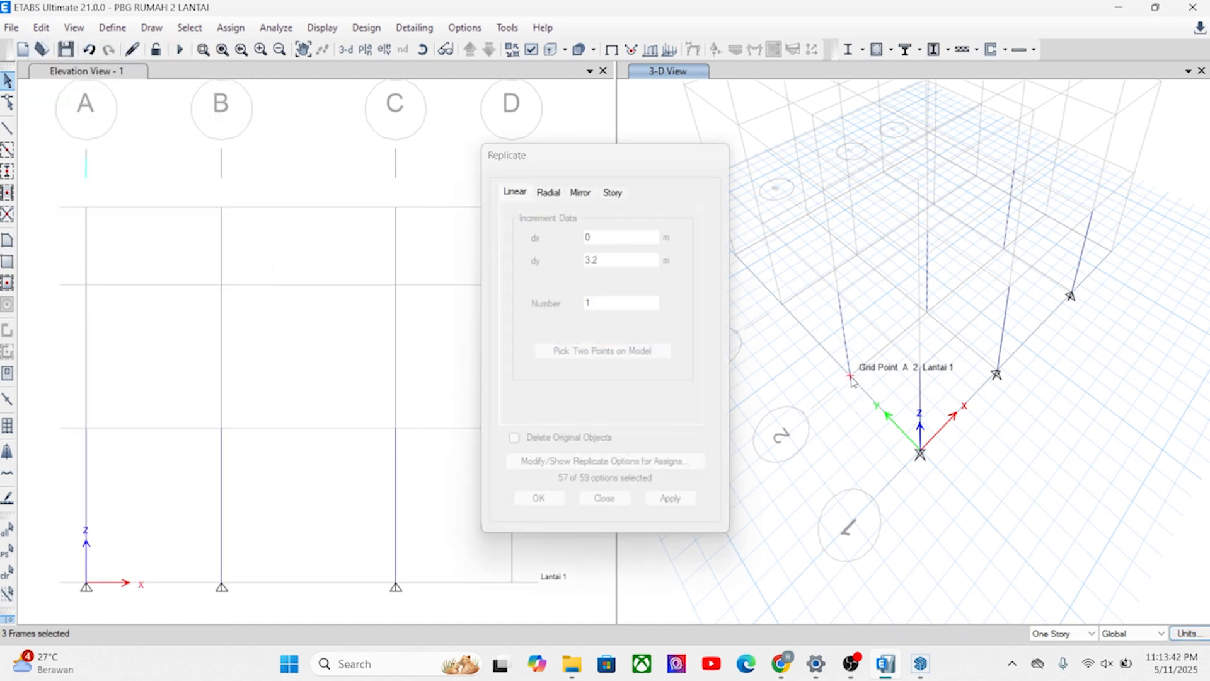
click(848, 382)
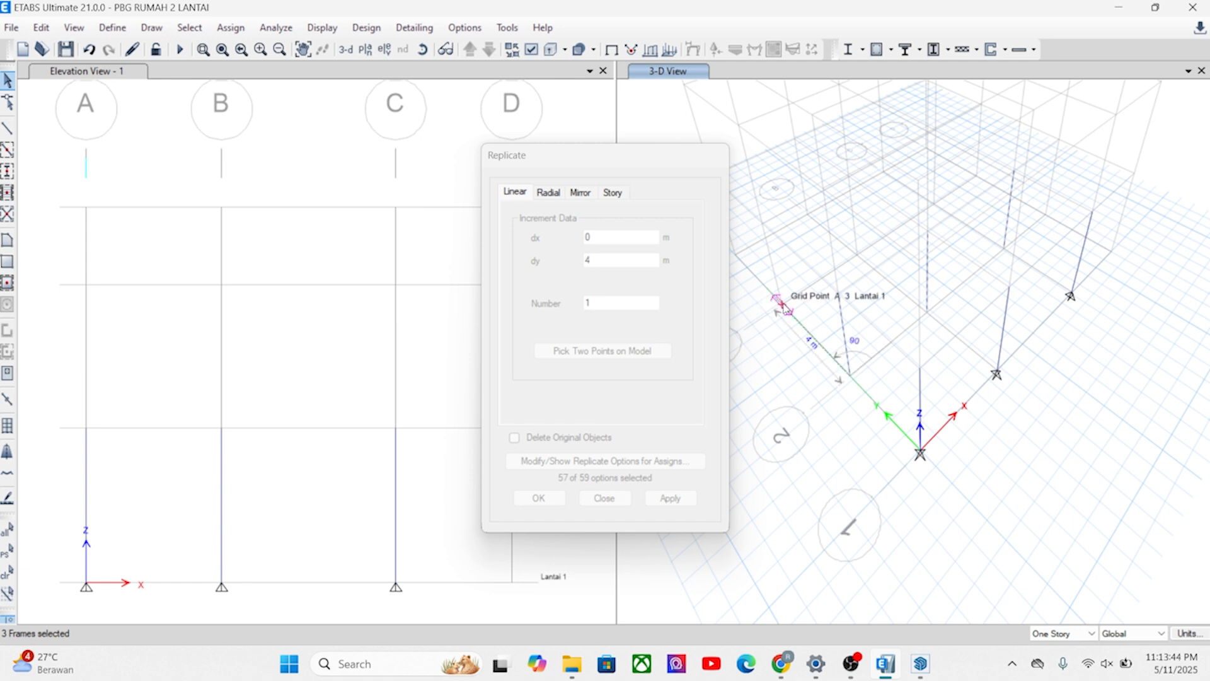
click(775, 296)
click(670, 498)
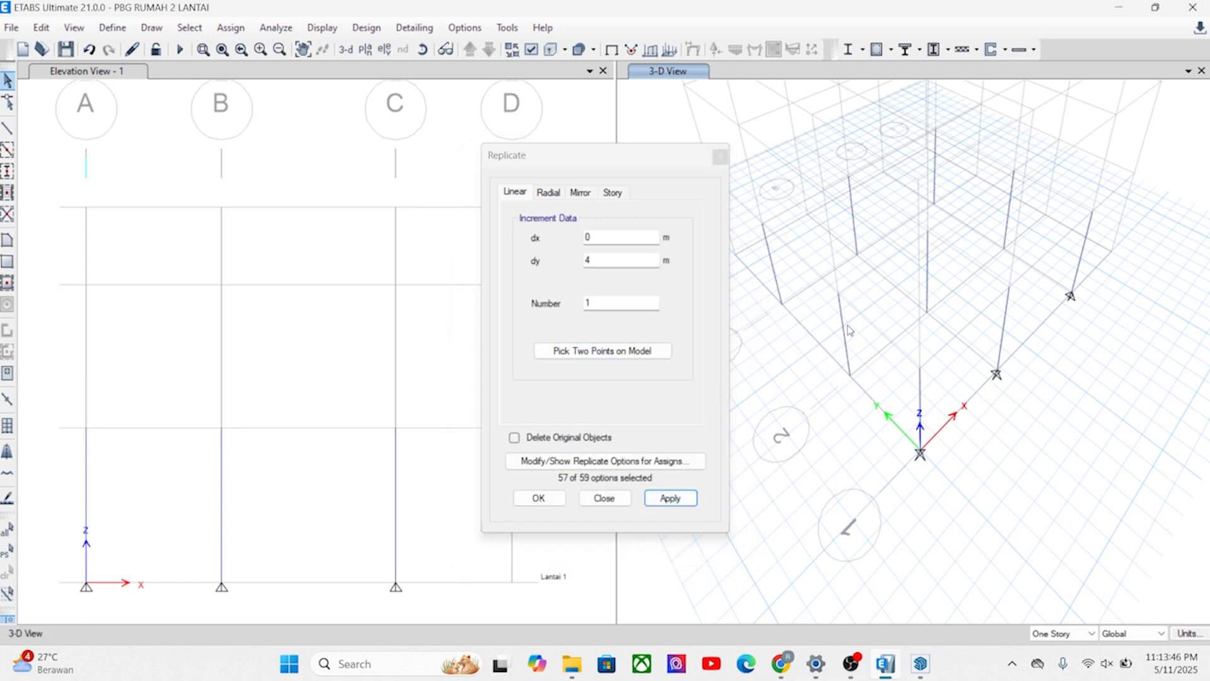
Replicate the three columns on grid line 3 to grid line 4, using two picked grid points for a dy of 3.5 m.
middle_drag(845, 527, 975, 481)
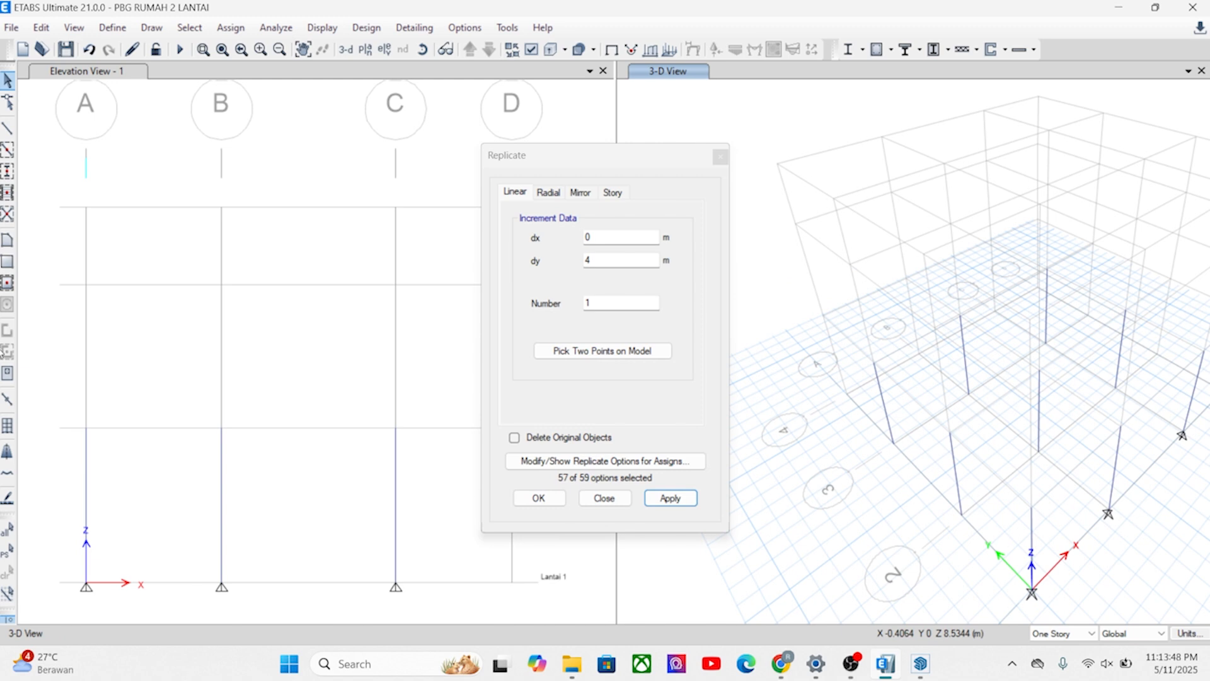
click(6, 552)
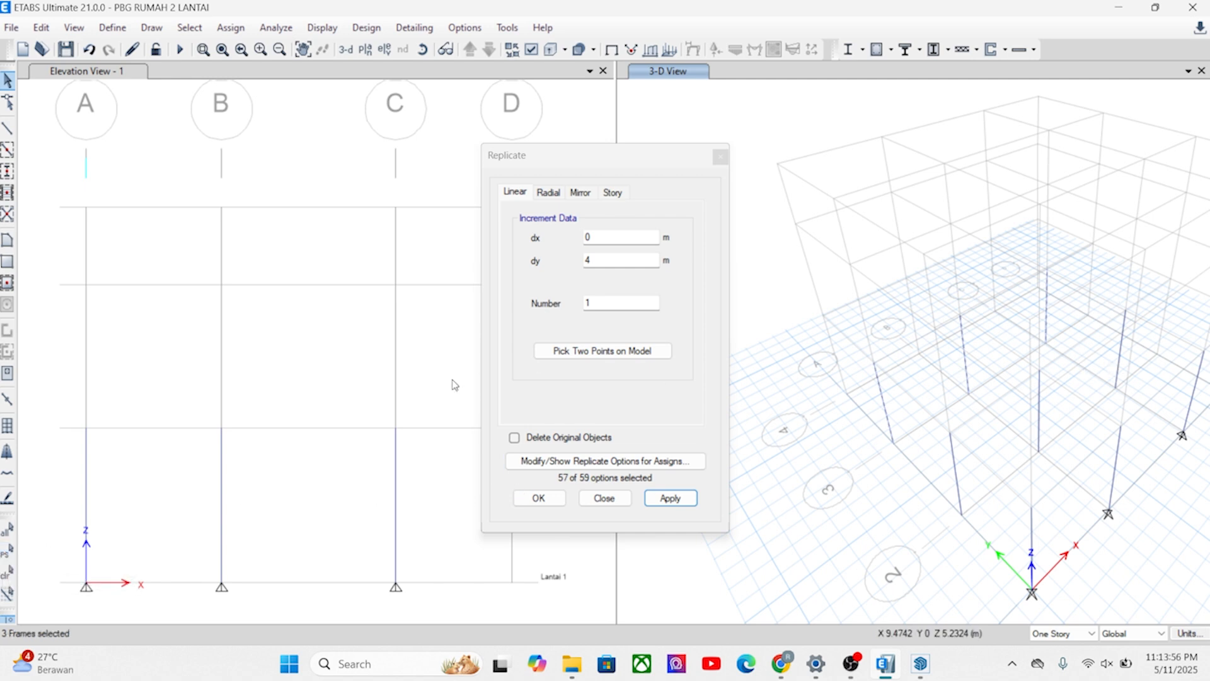
click(591, 355)
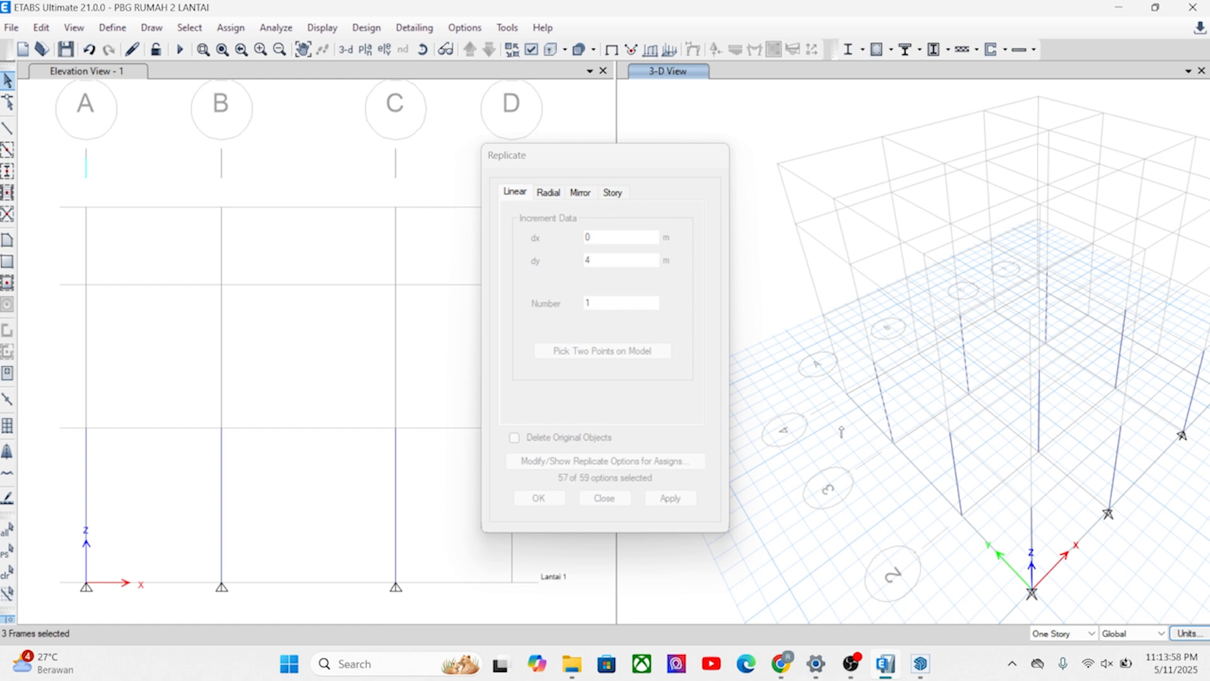
click(894, 444)
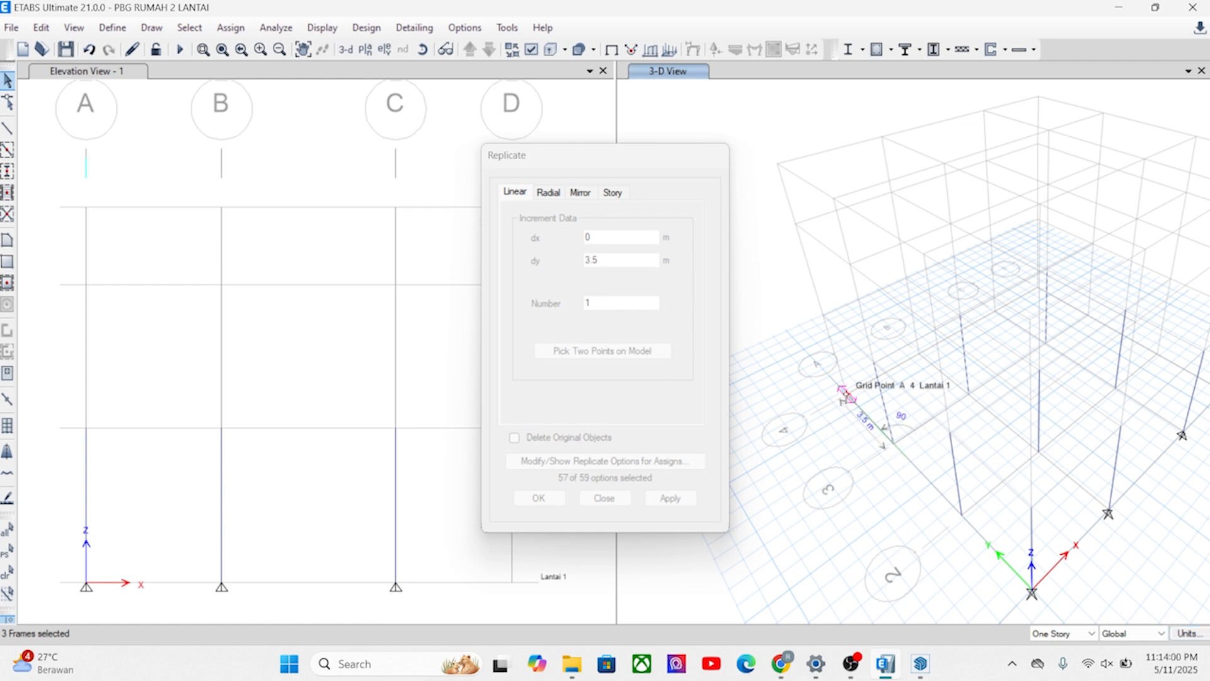
click(848, 395)
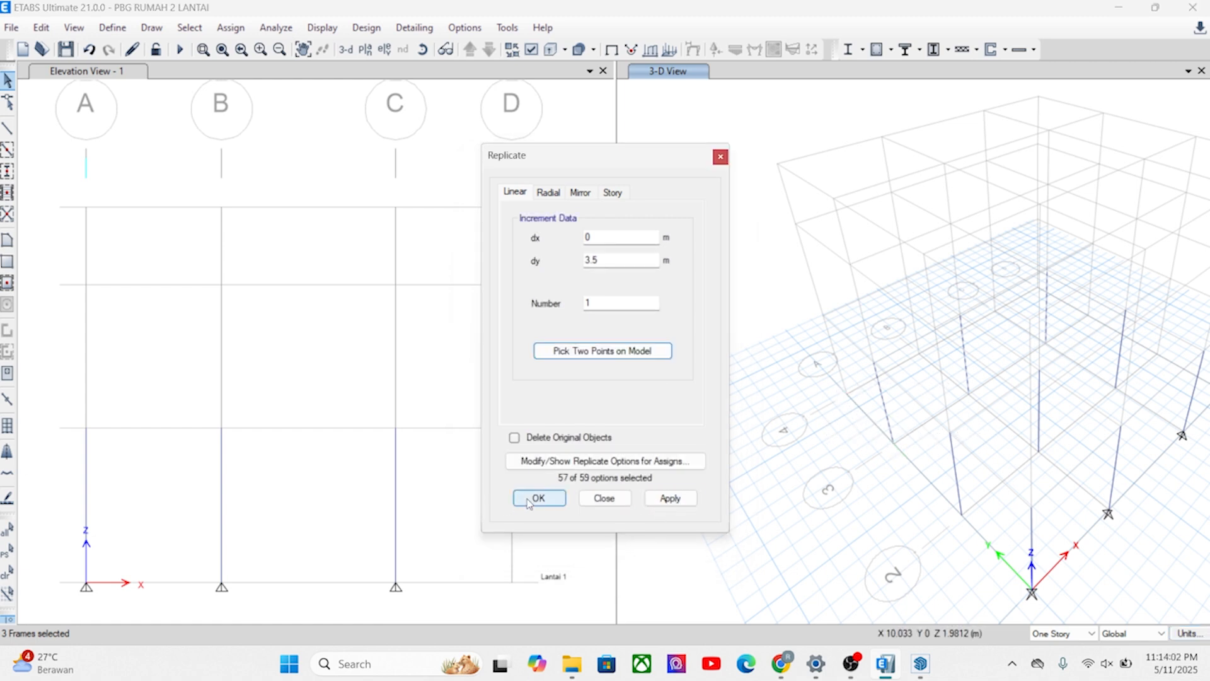
click(538, 498)
Replicate the three columns on grid C at lines 2 to 4 linearly to grid D, using two picked points for a dx of 3 m.
shift+middle_drag(1019, 439, 576, 486)
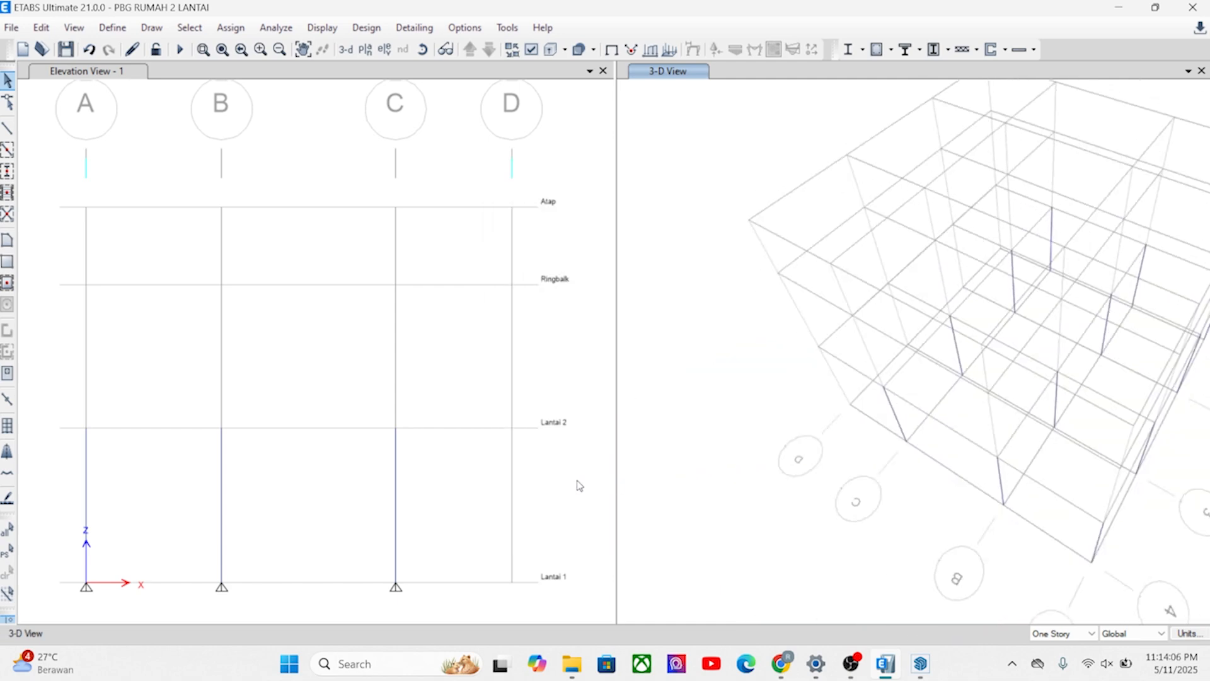
click(895, 410)
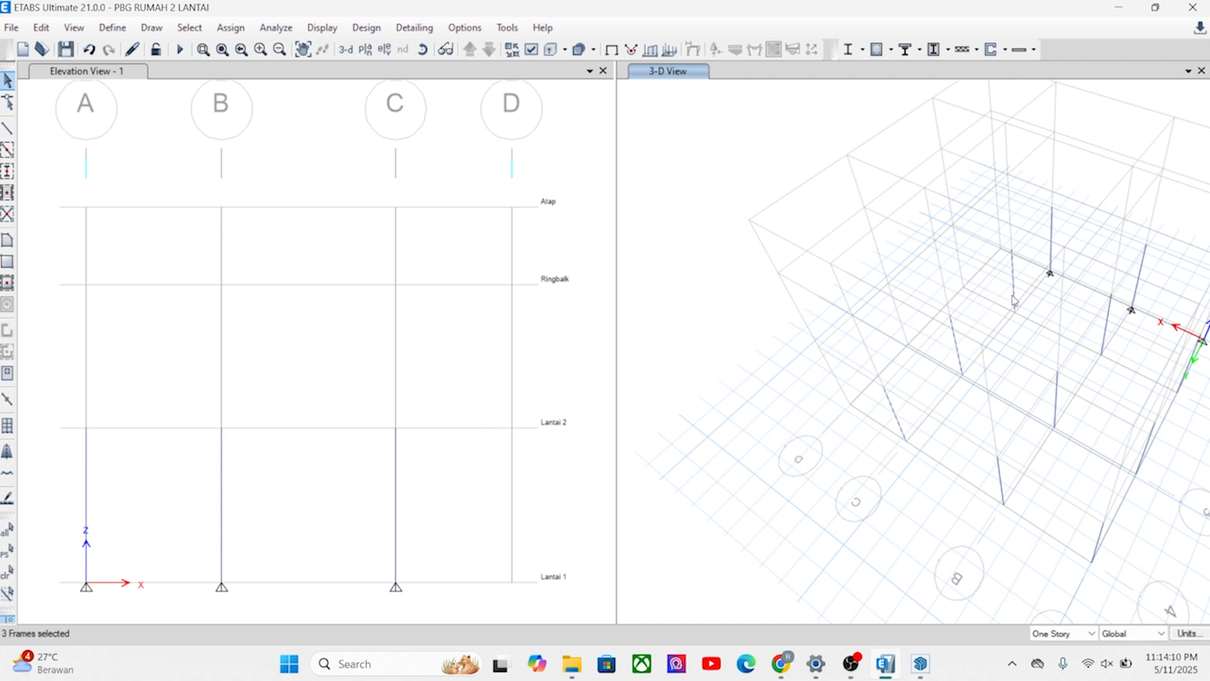
click(41, 27)
click(82, 303)
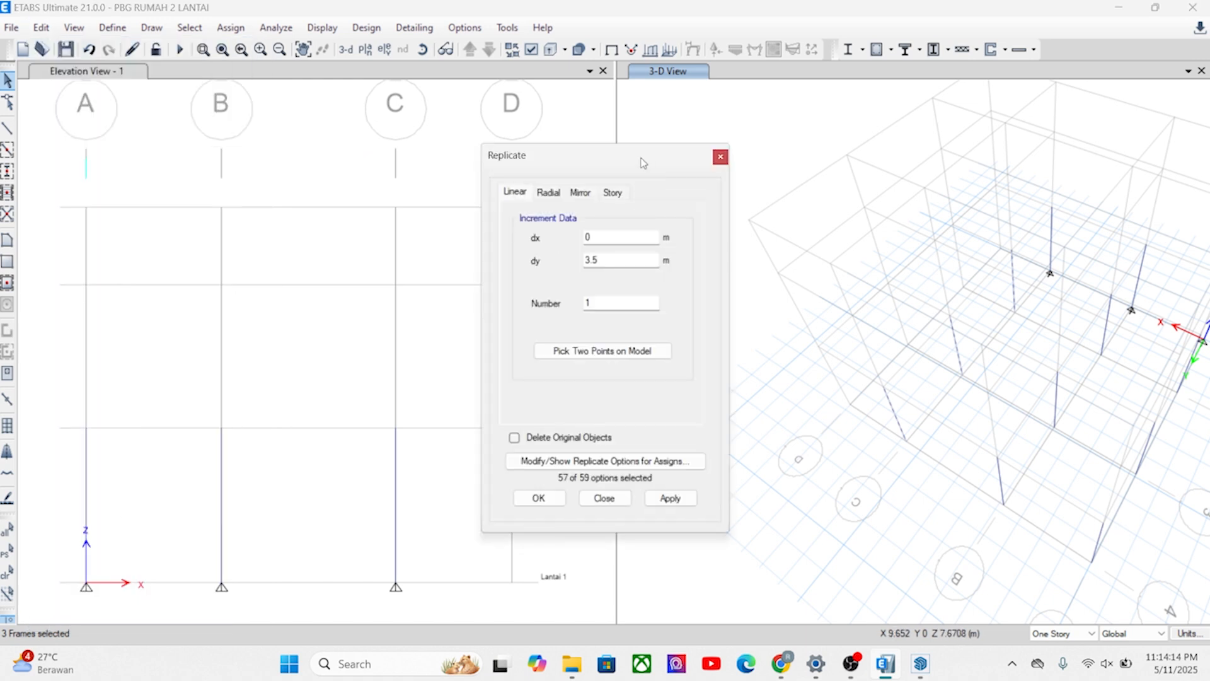
drag(644, 165, 414, 166)
click(882, 458)
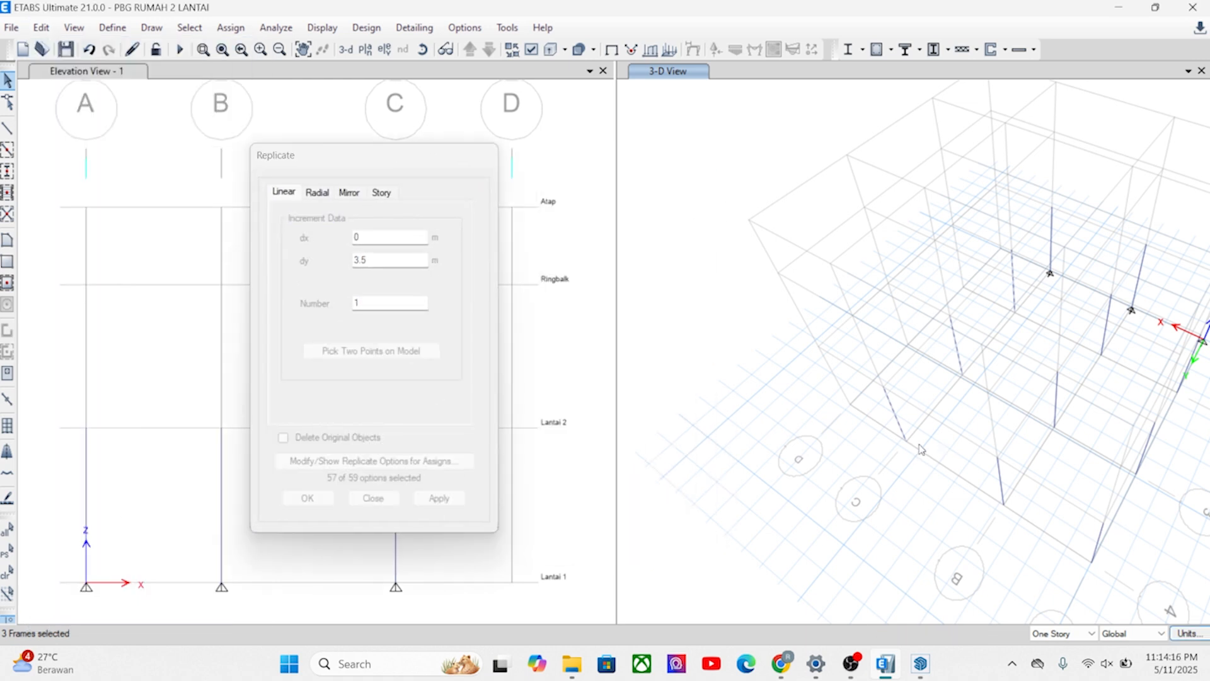
click(837, 394)
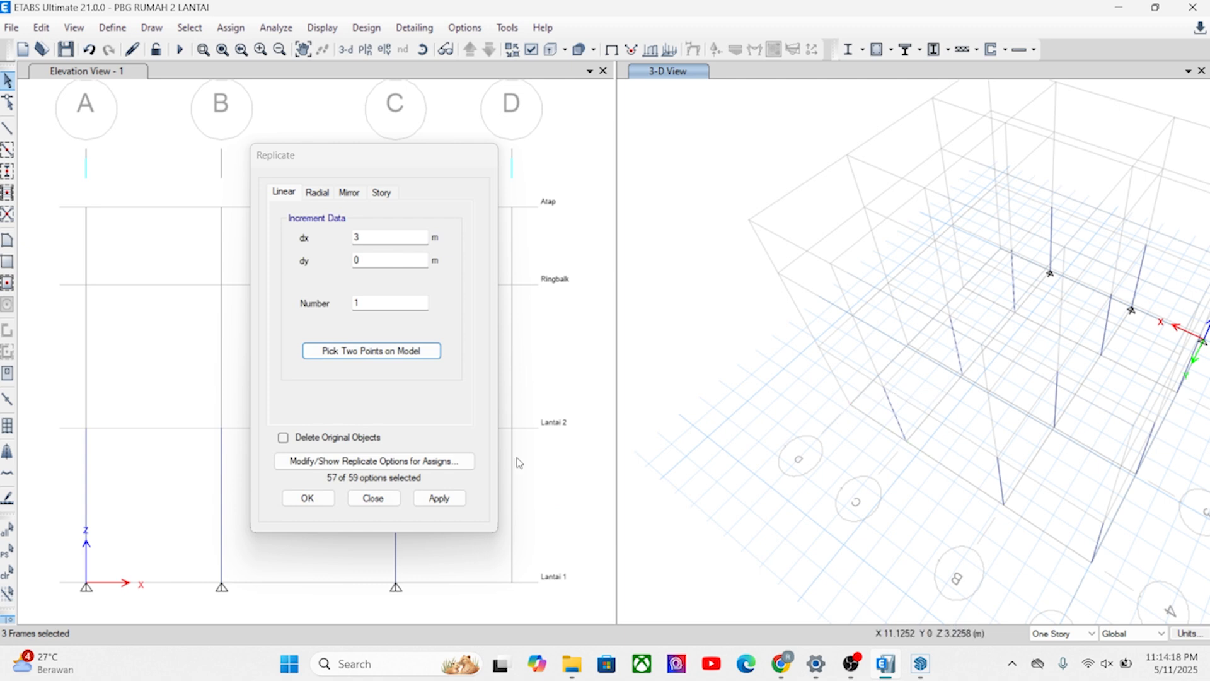
click(437, 499)
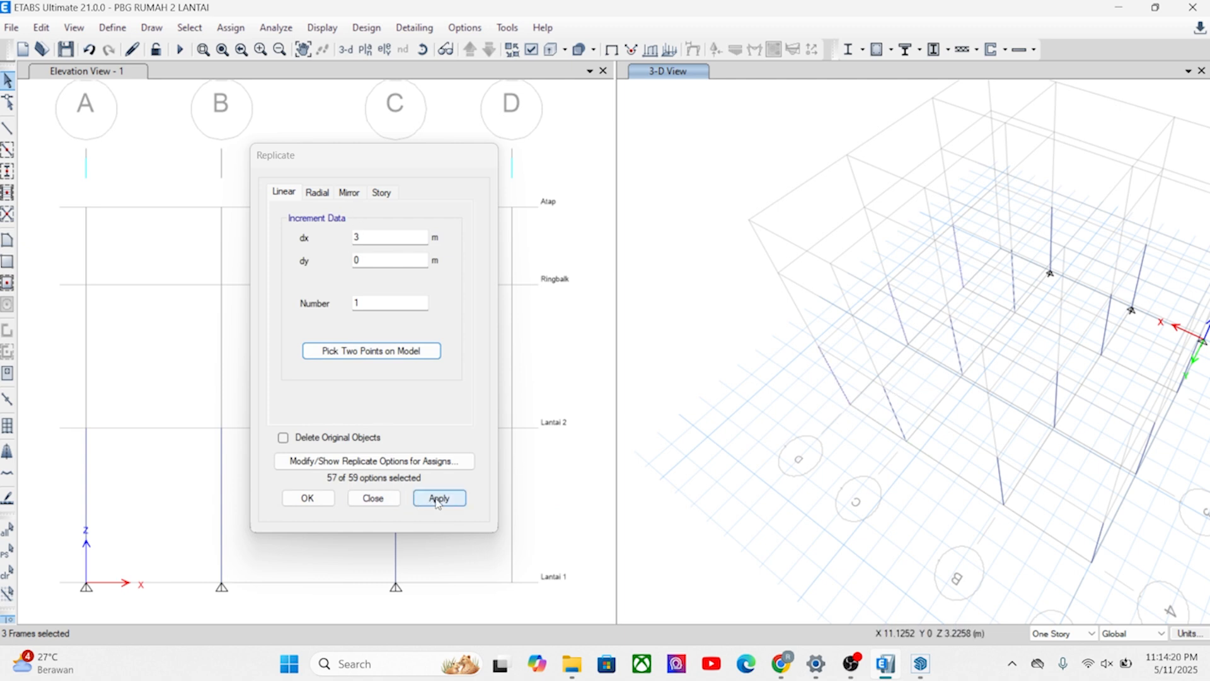
click(301, 502)
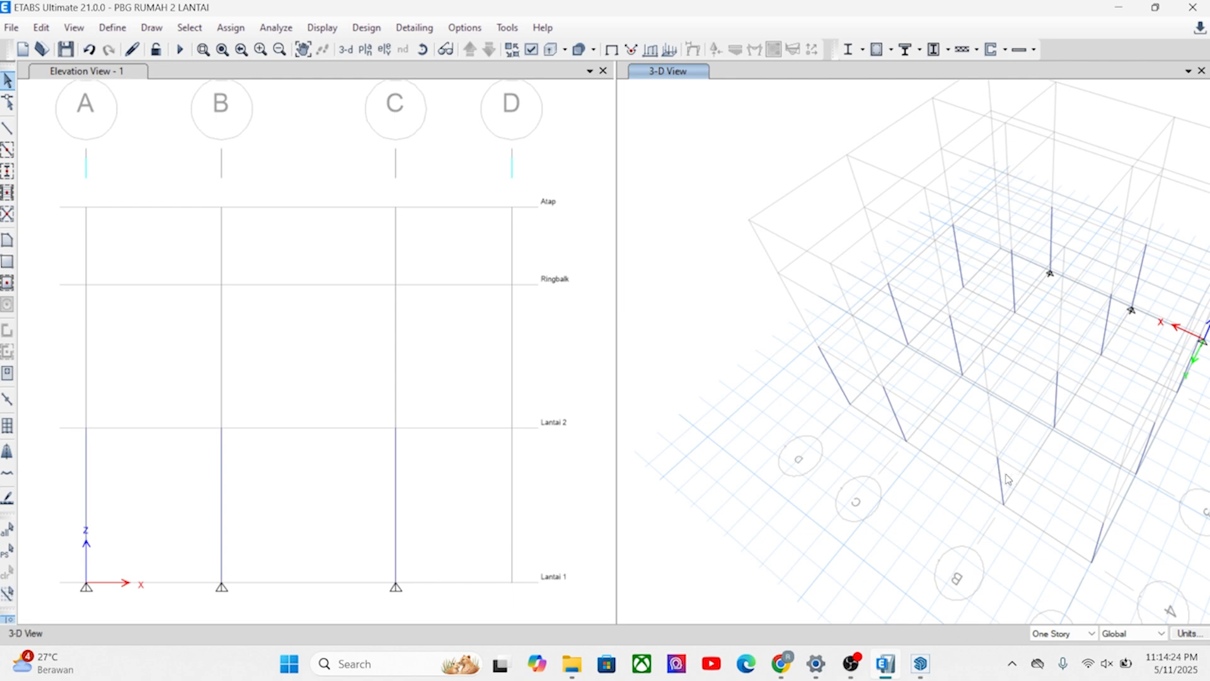
Start line drawing to check which frame sections are available, and switch to SketchUp to view the house layout.
shift+middle_drag(1006, 475, 851, 465)
shift+middle_drag(1071, 456, 878, 448)
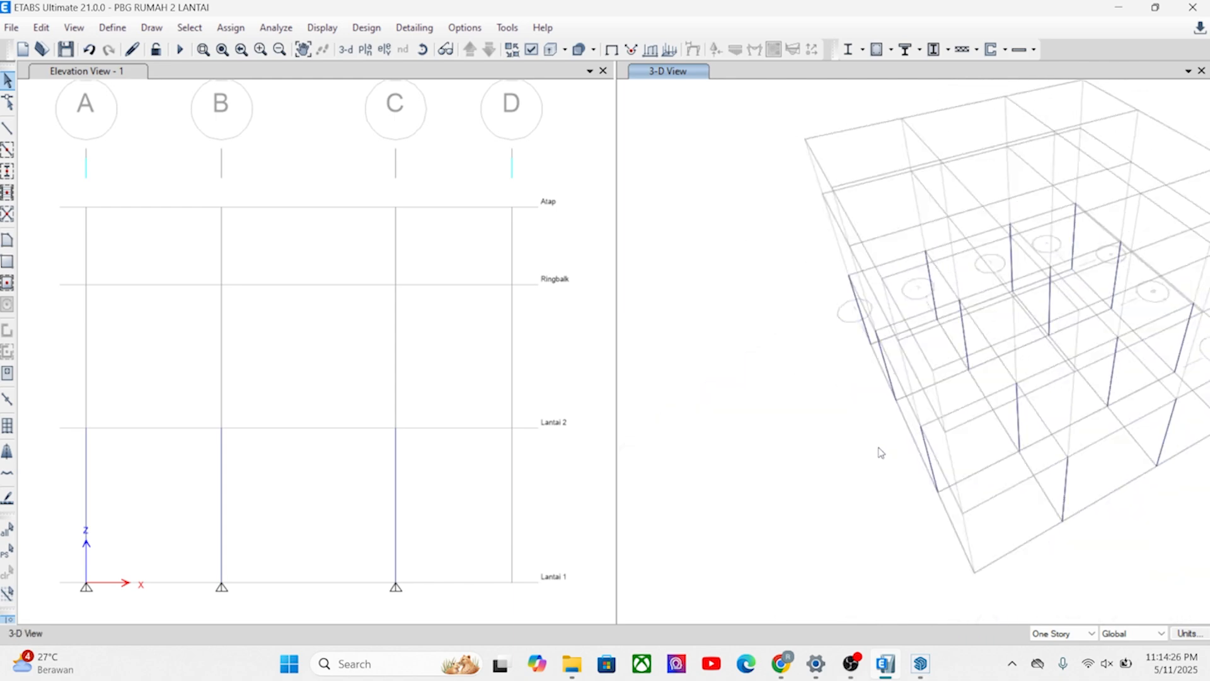
middle_drag(966, 472, 788, 497)
shift+middle_drag(972, 501, 998, 442)
shift+middle_drag(897, 513, 811, 397)
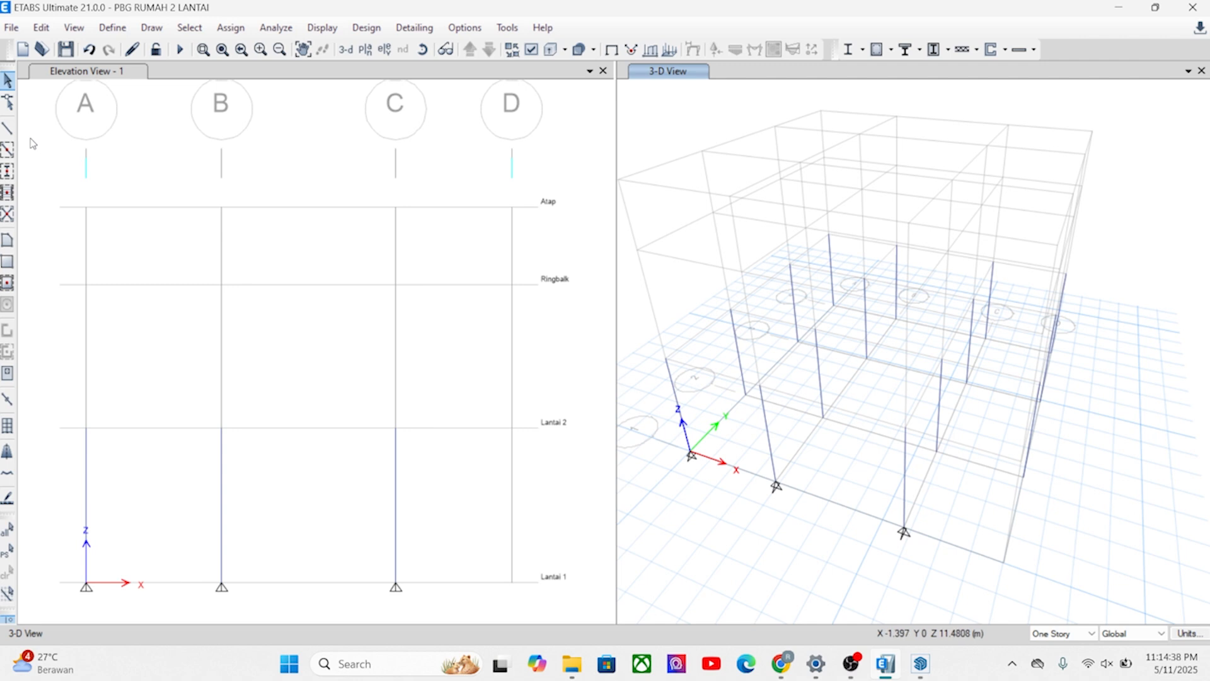
click(11, 131)
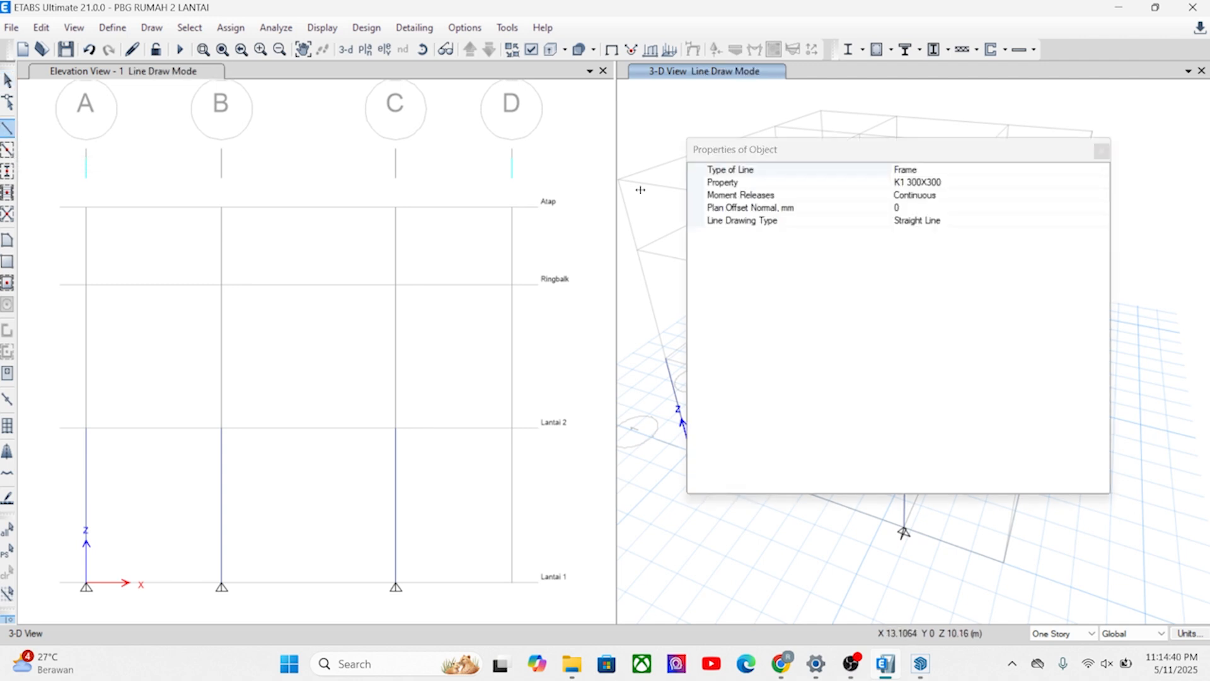
mouse_move(1036, 148)
mouse_down()
mouse_move(907, 170)
mouse_move(466, 132)
mouse_up()
click(462, 165)
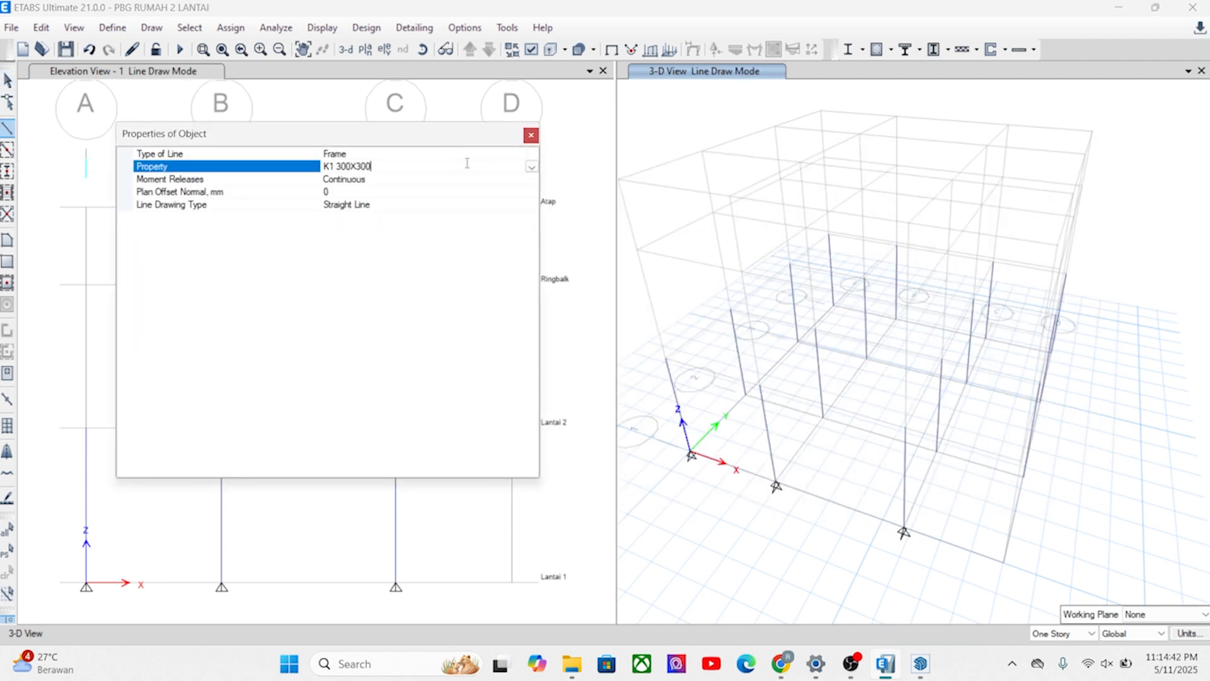
click(532, 166)
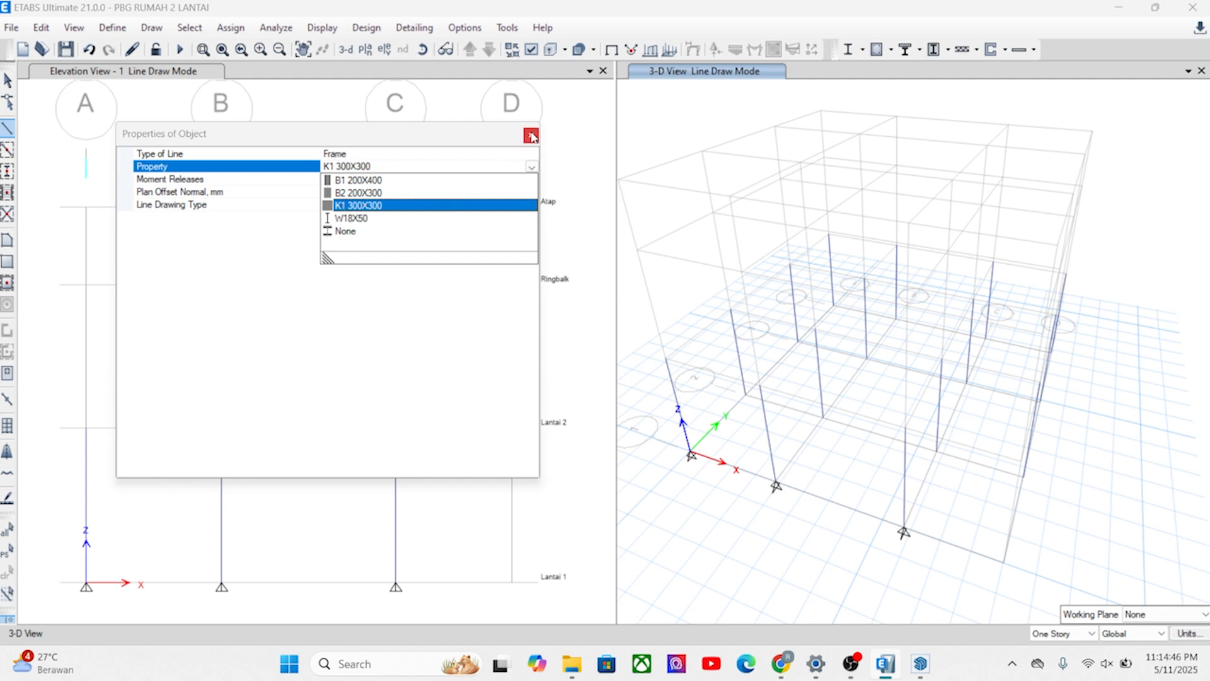
click(503, 155)
key(alt+Tab)
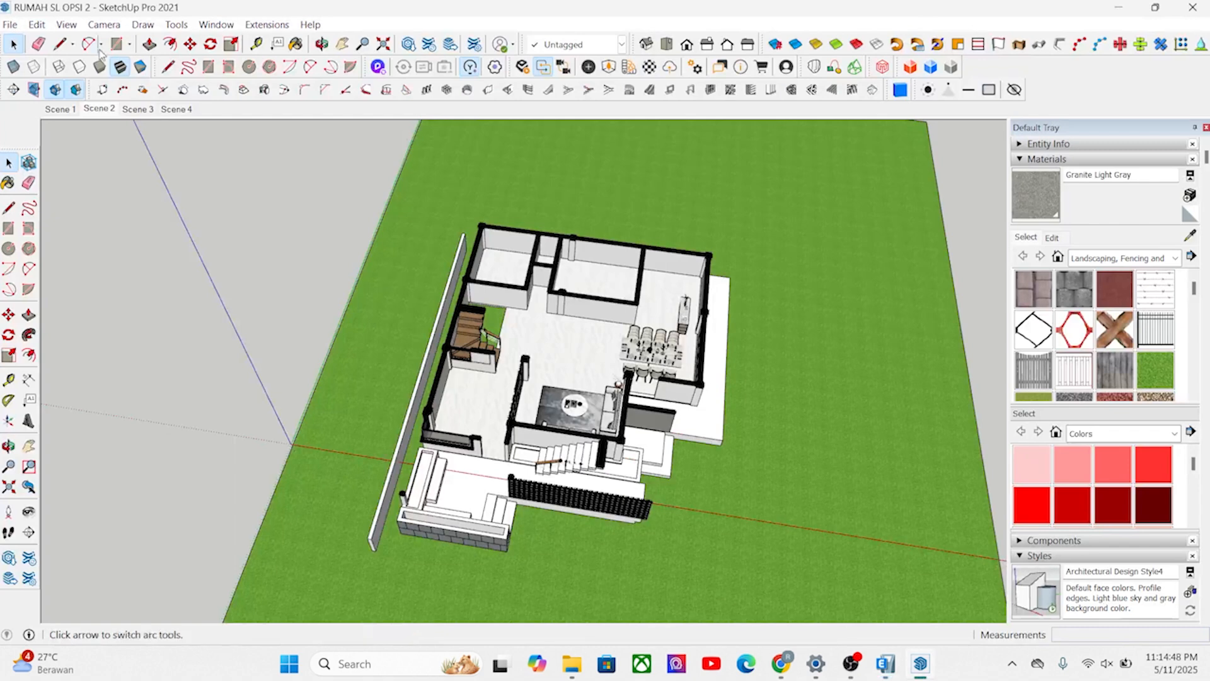
Switch back to ETABS and copy the B2 200X300 frame section as a new property named S1 200X300.
click(885, 662)
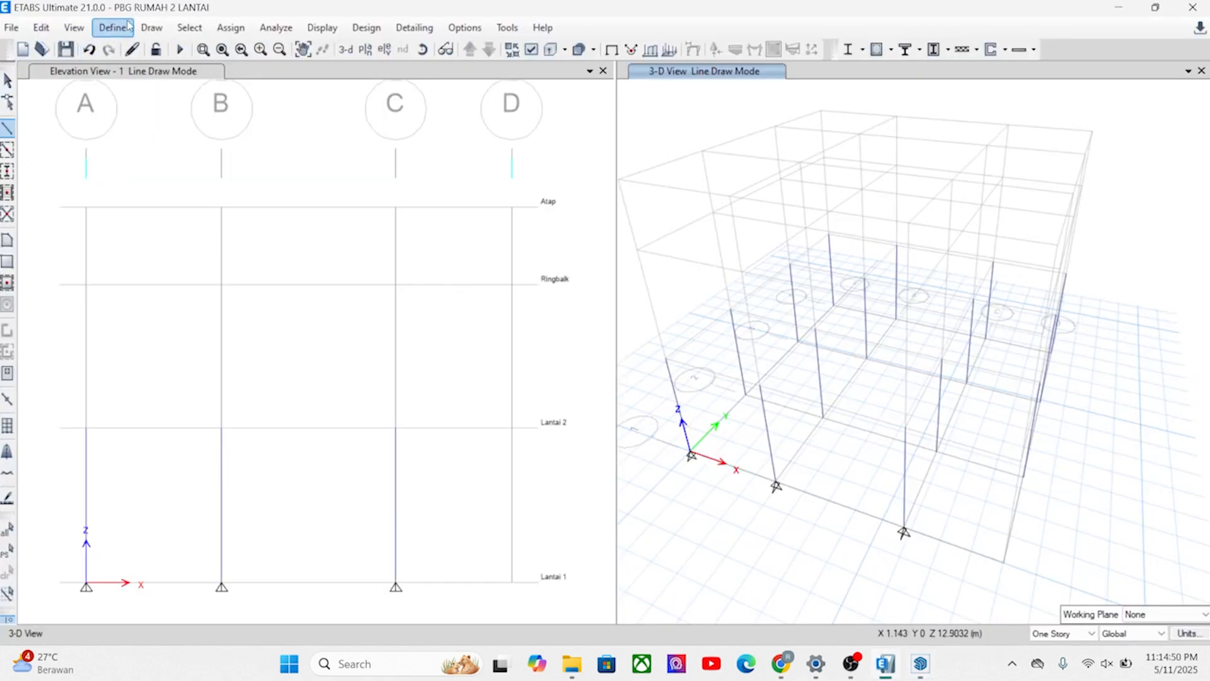
click(112, 28)
mouse_move(146, 75)
click(344, 75)
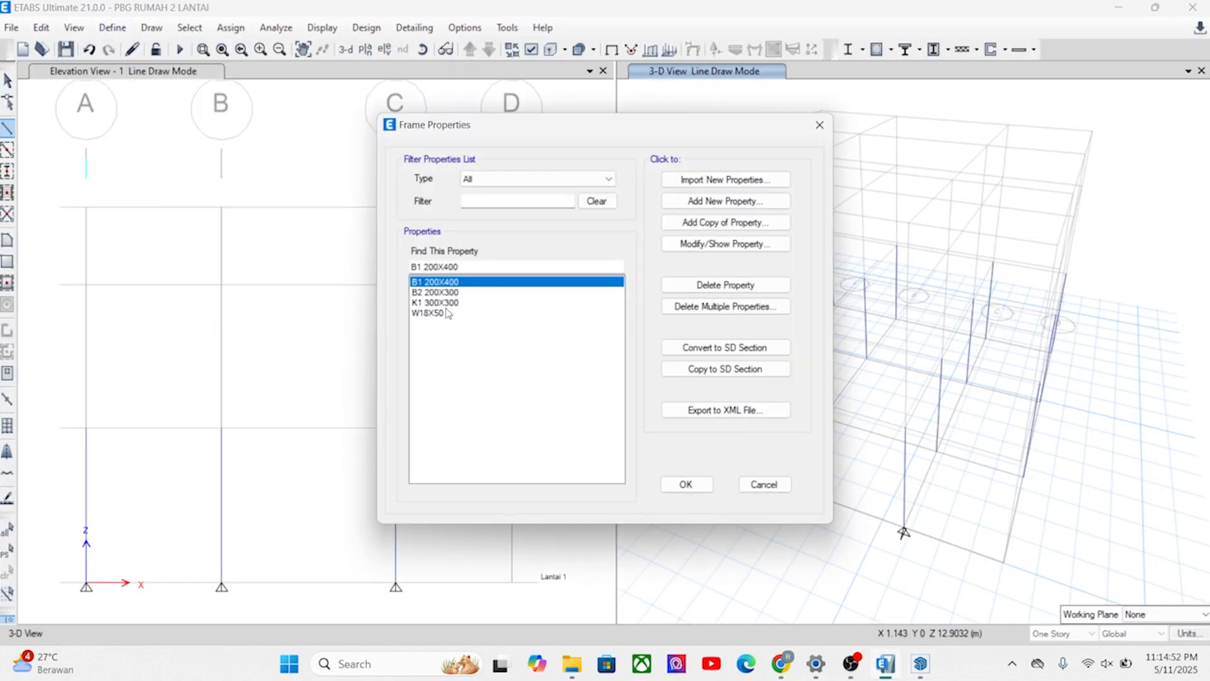
click(444, 292)
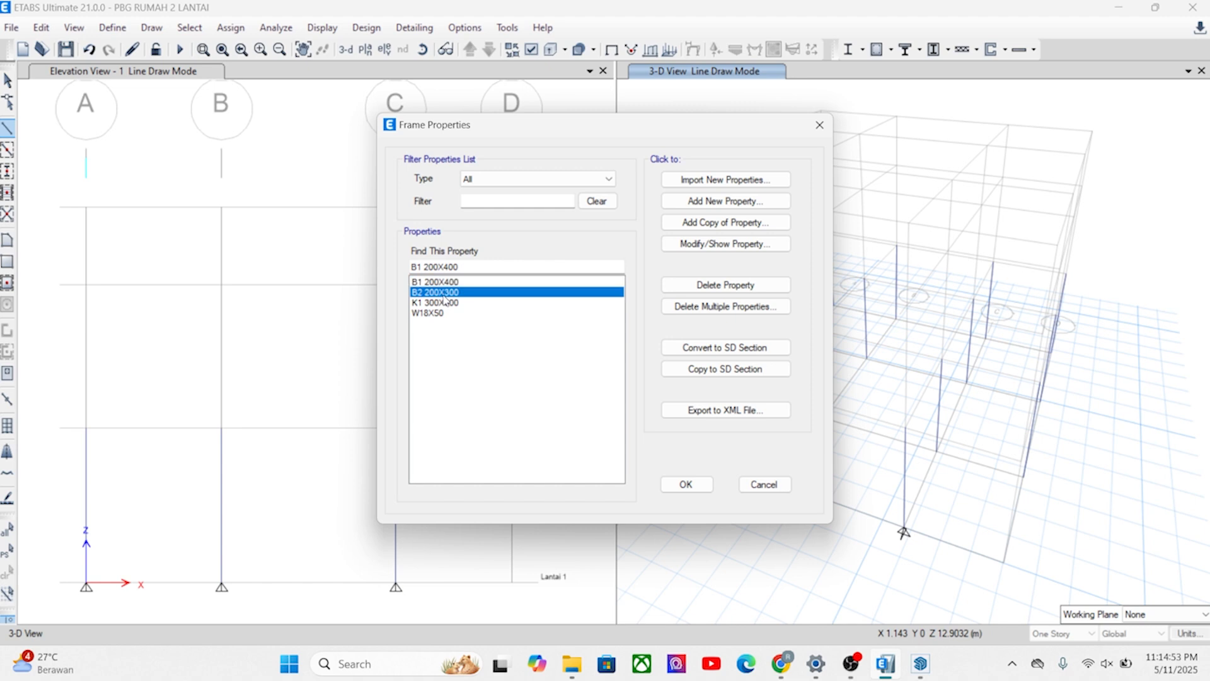
click(719, 224)
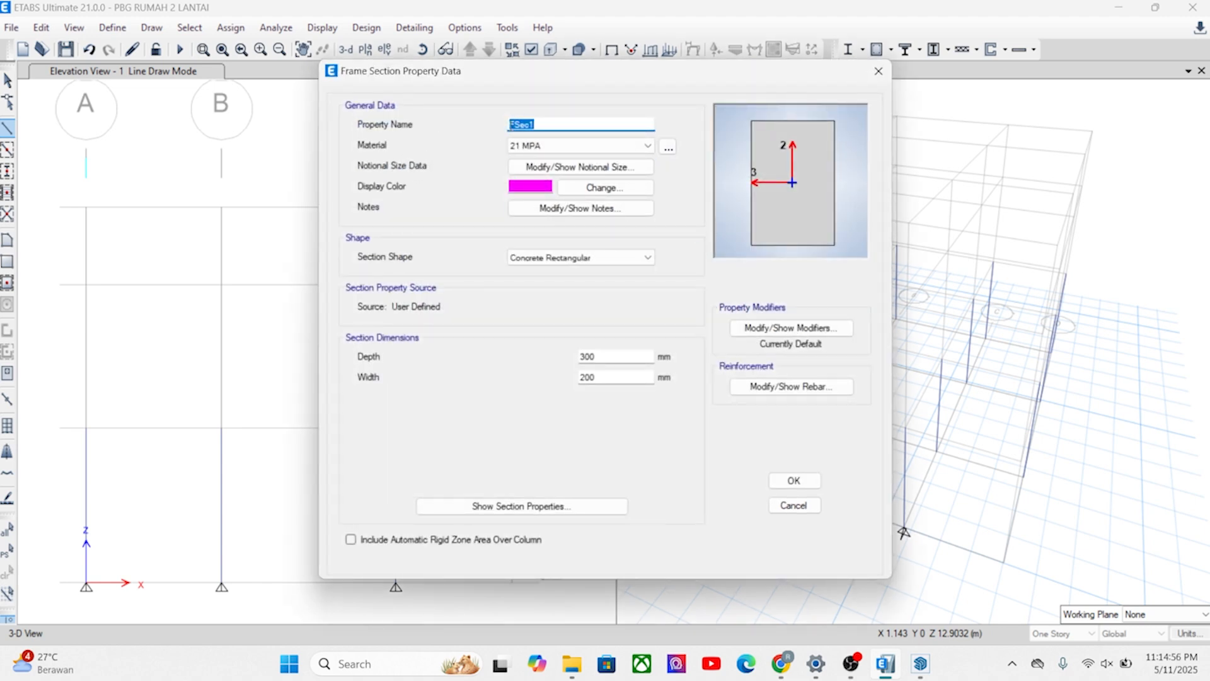
text(S)
text(1 200X300)
Set the S1 200X300 section's display color to light cyan and save the frame properties.
click(603, 187)
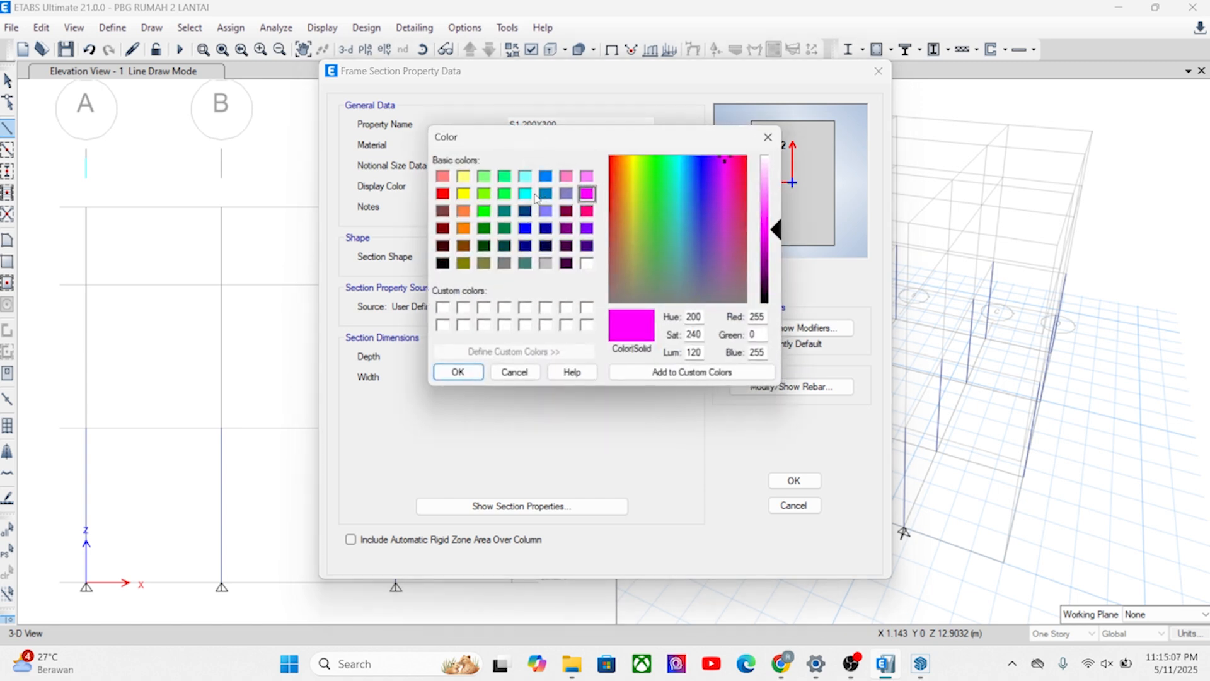
click(505, 177)
click(525, 177)
click(458, 371)
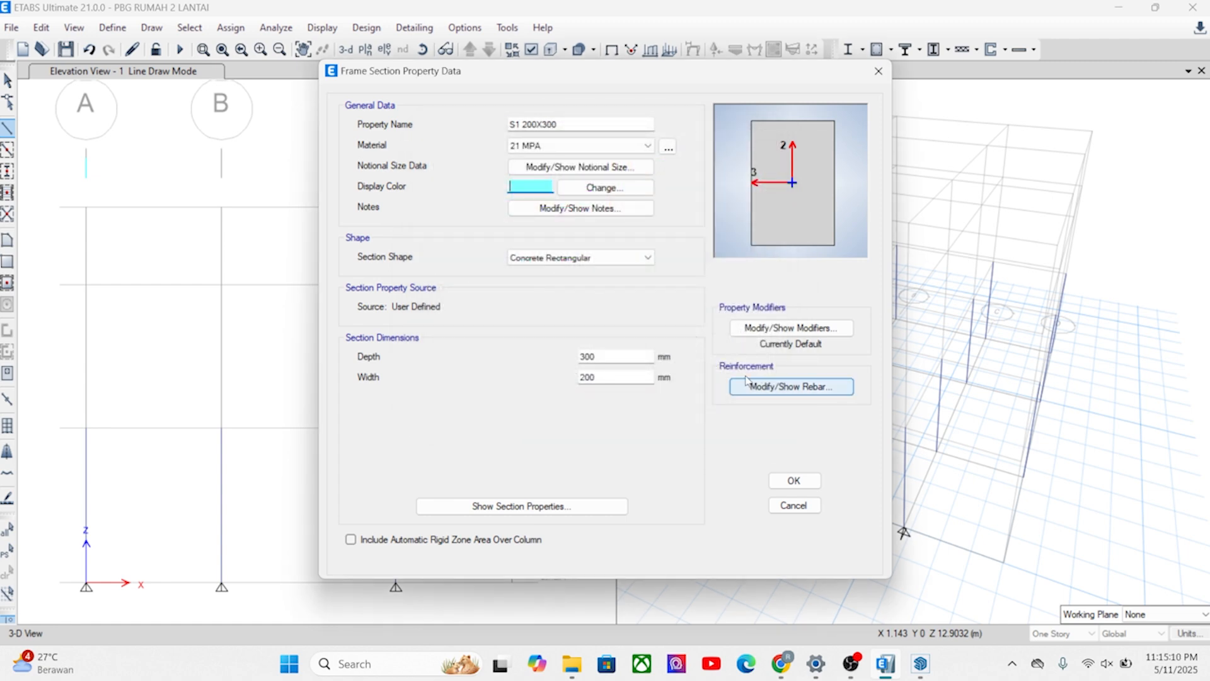
click(793, 480)
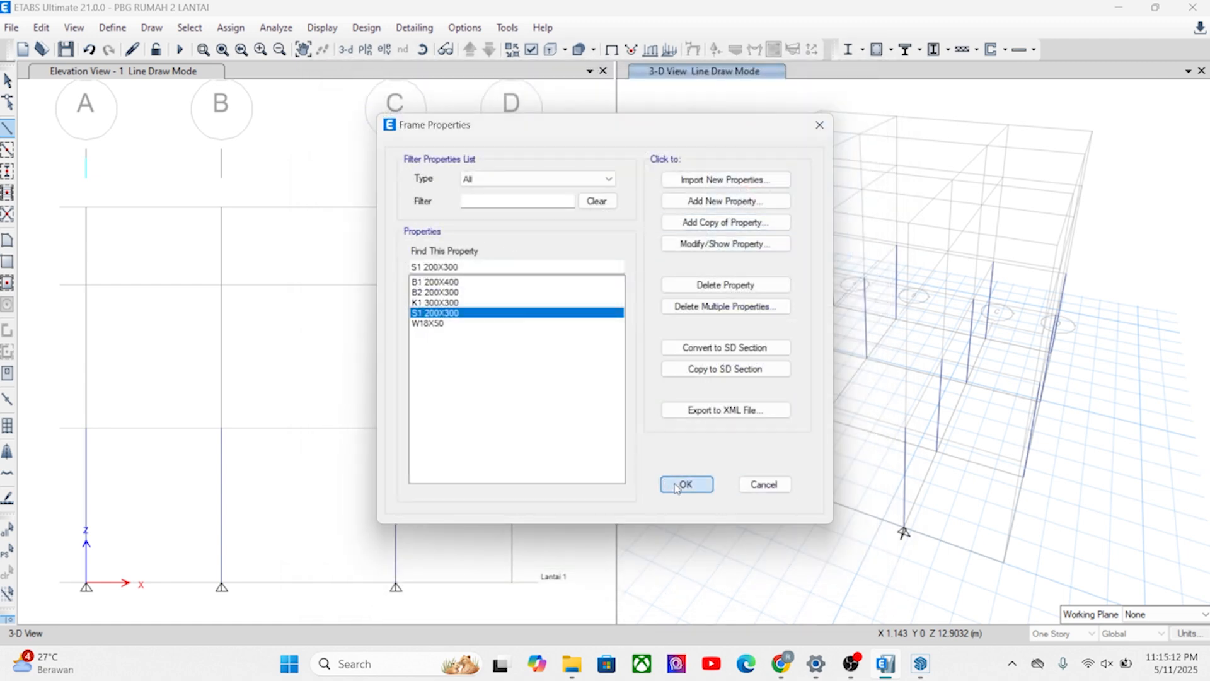
click(676, 485)
Draw two beams along grid line 1 at Lantai 1, from A to B and from B to C, and end the line.
middle_drag(817, 483, 798, 437)
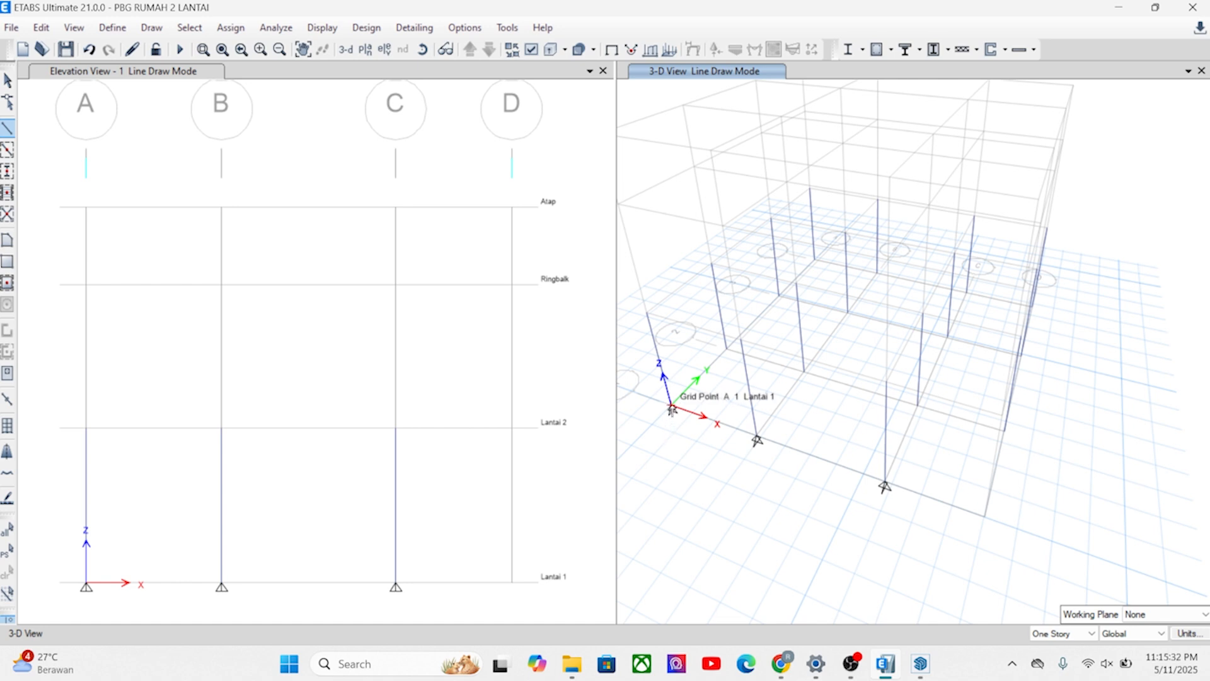
click(672, 409)
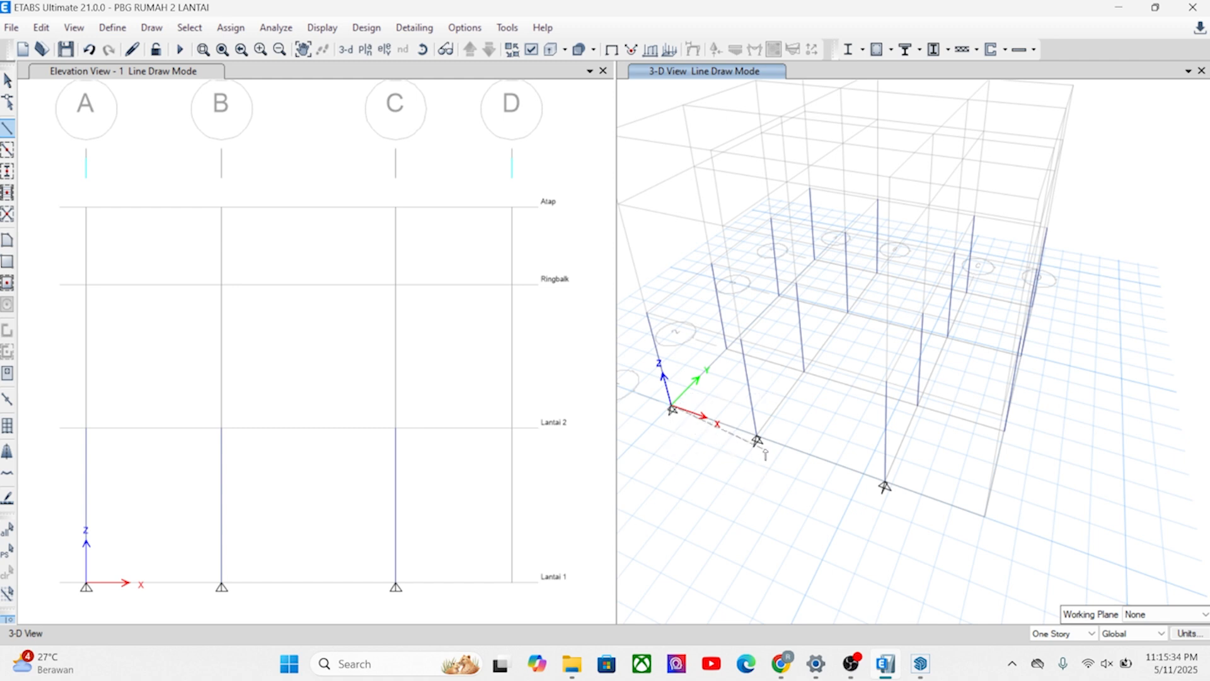
click(757, 439)
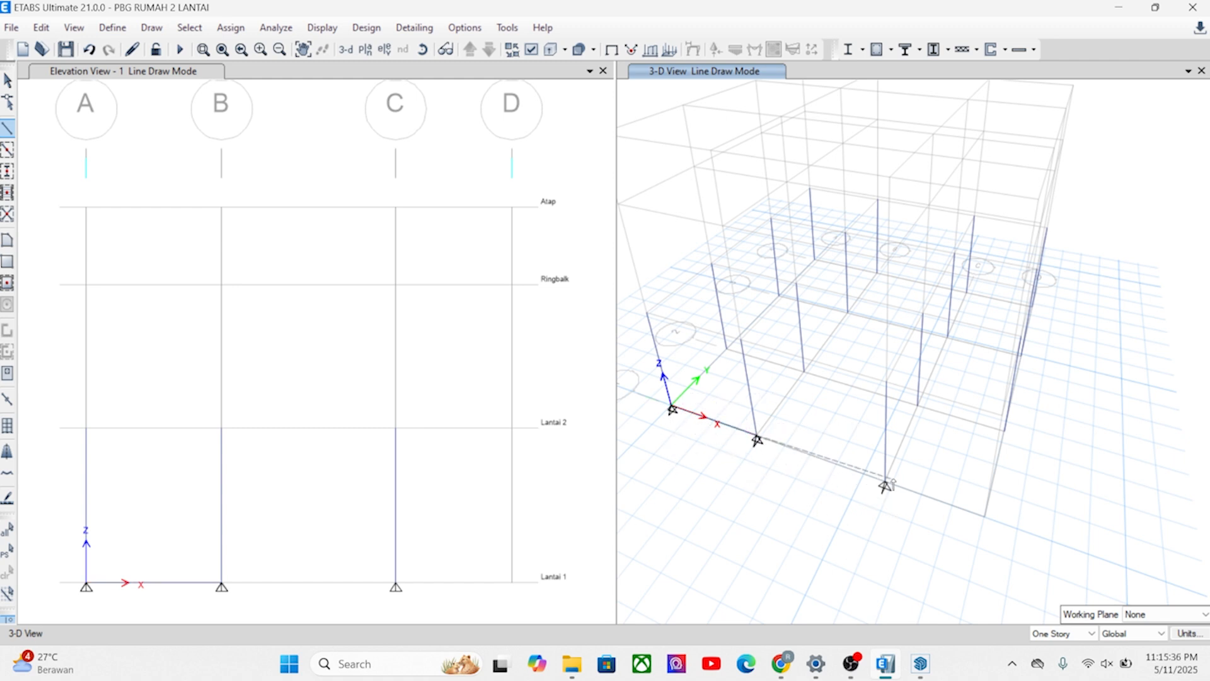
click(884, 485)
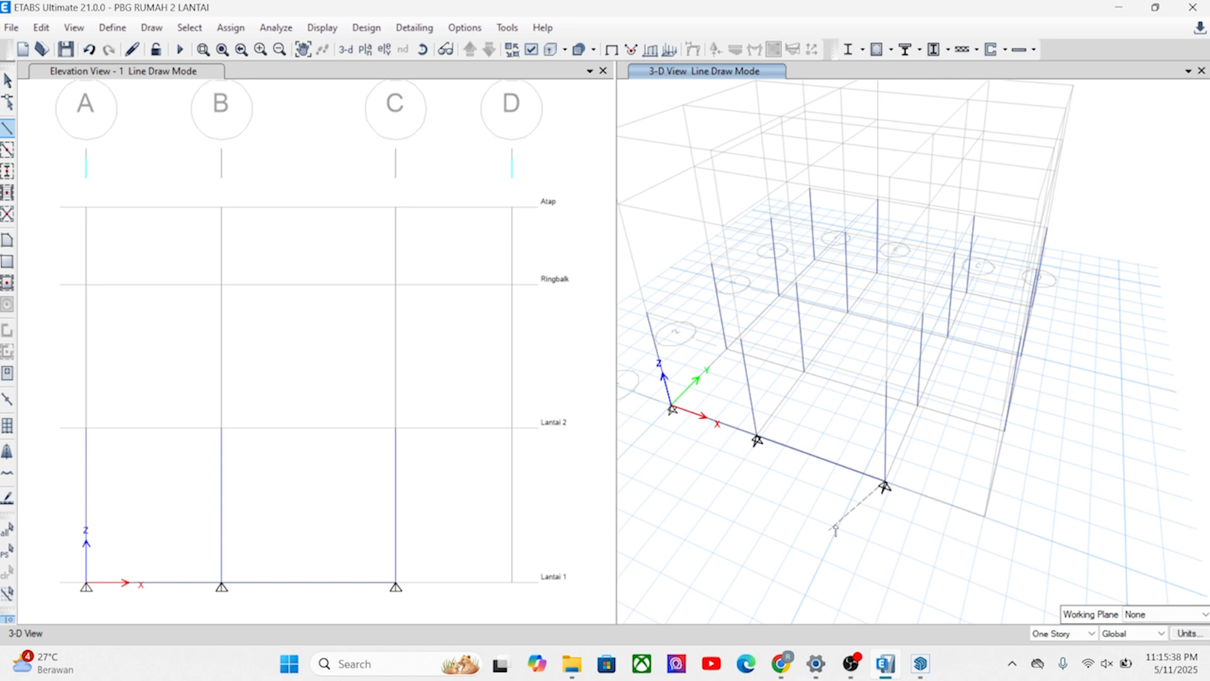
right_click(776, 547)
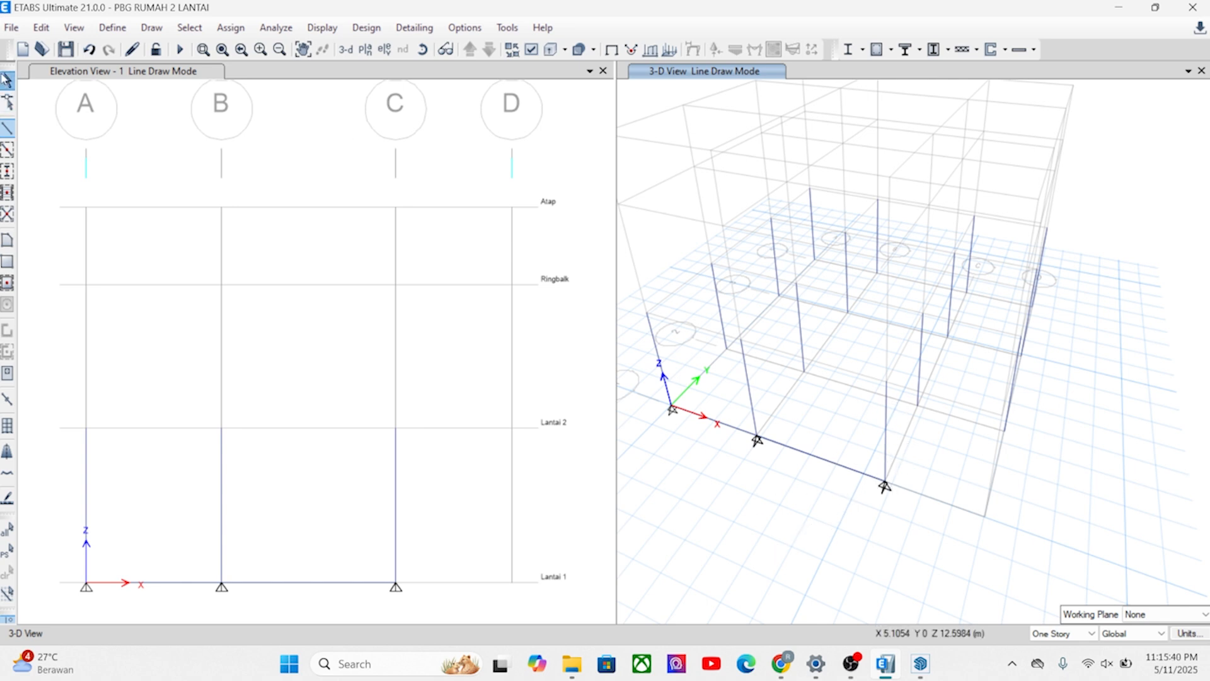
Select the two grid line 1 beams and replicate them linearly to grid line 2, using two picked points for a dy of 3.2 m.
click(7, 79)
click(725, 429)
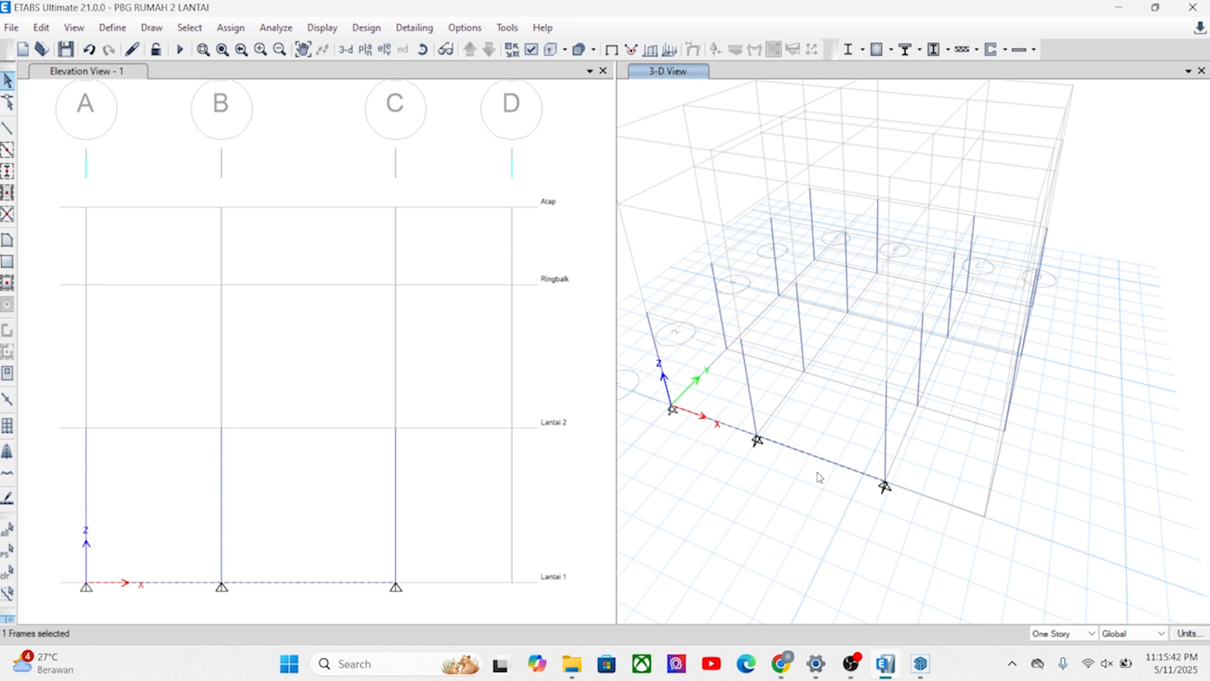
click(41, 27)
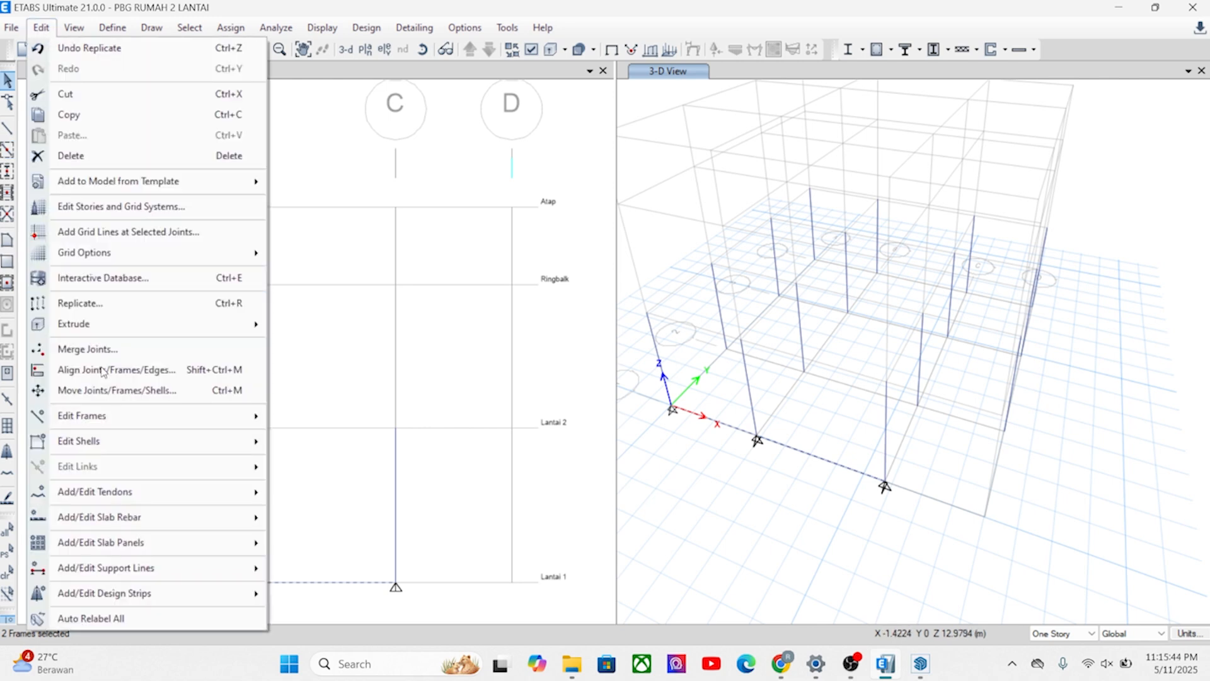
click(95, 303)
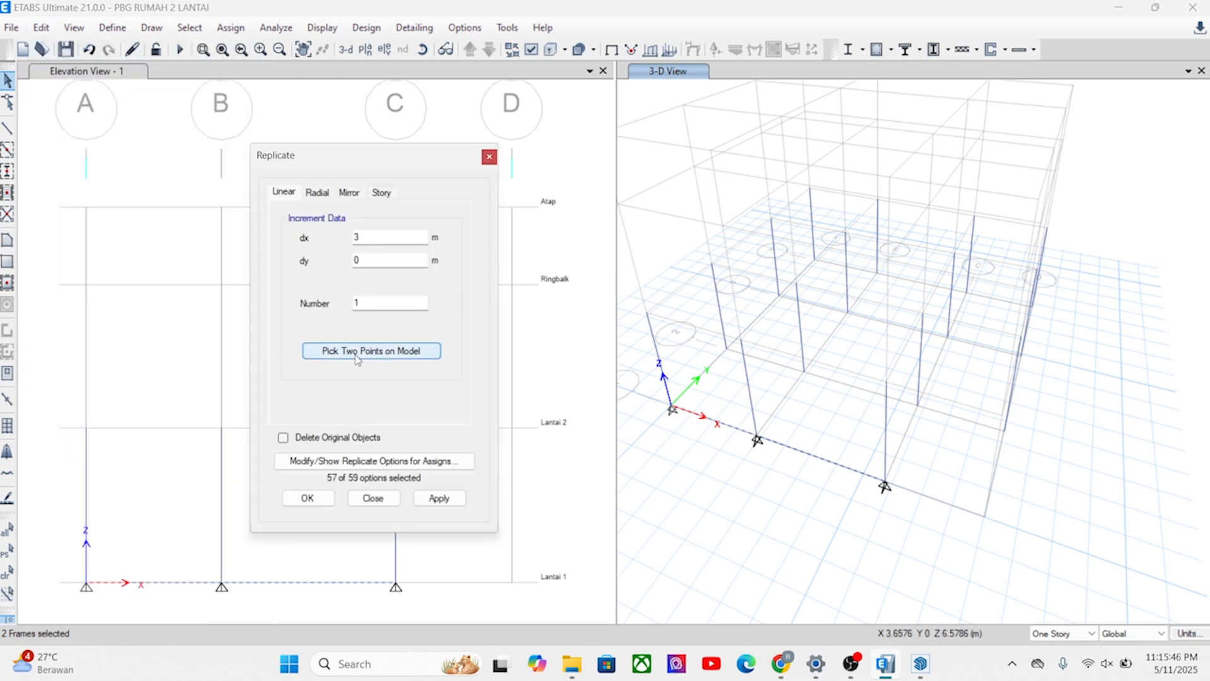
click(365, 351)
click(647, 312)
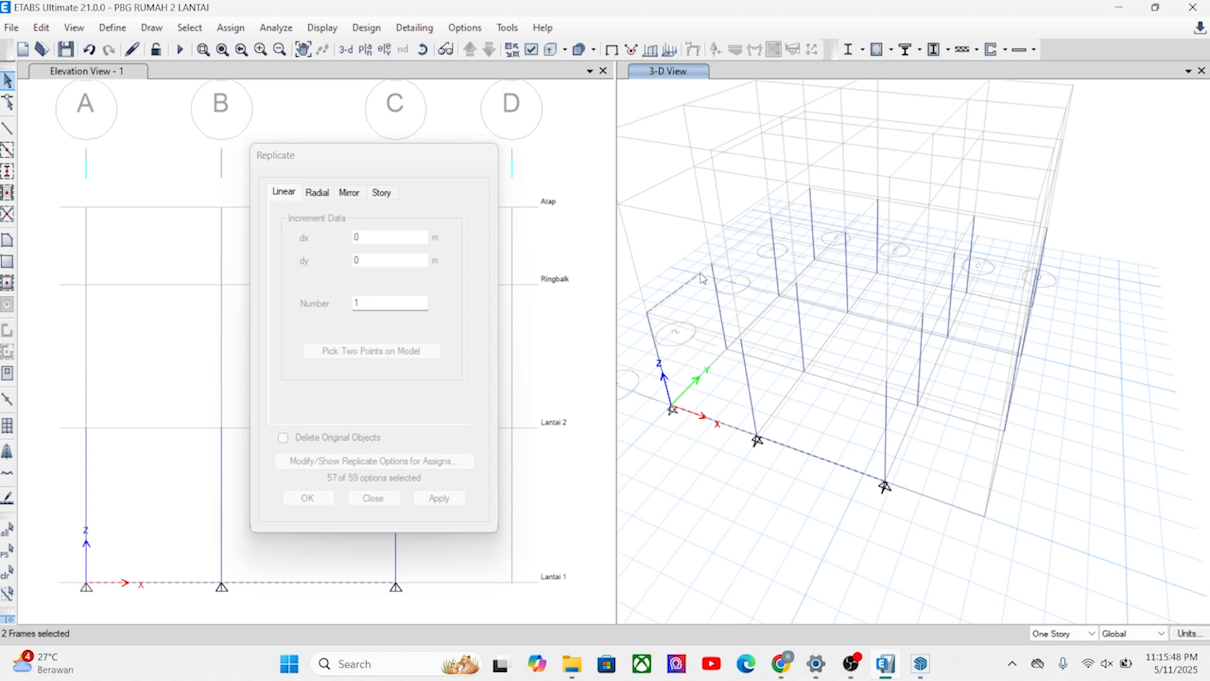
click(709, 265)
click(433, 502)
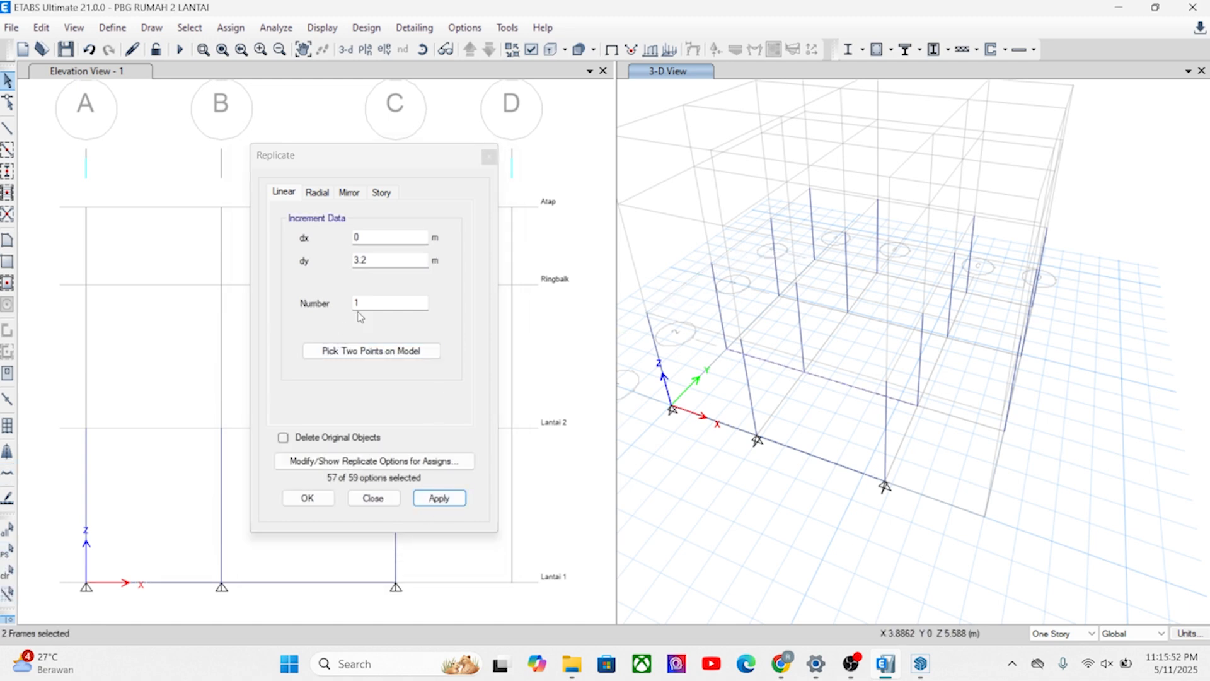
Replicate the two beams on grid line 2 to grid line 3, using two picked grid points for a dy of 4 m.
click(364, 352)
click(709, 266)
click(770, 219)
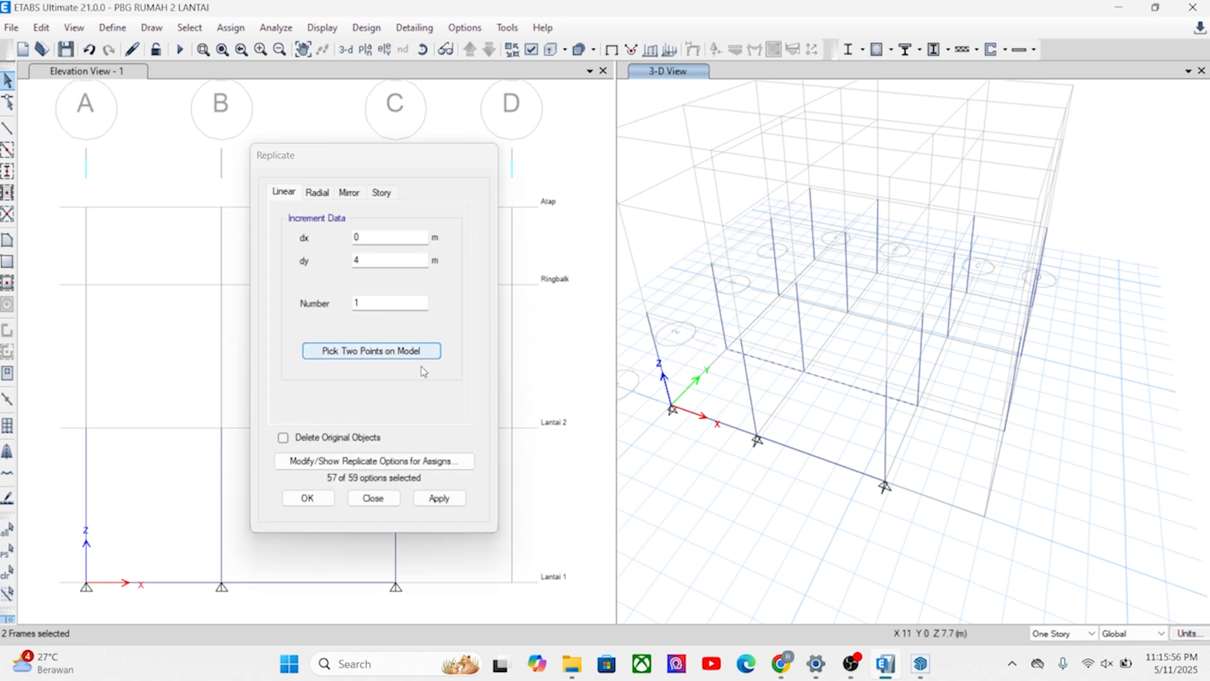
click(441, 499)
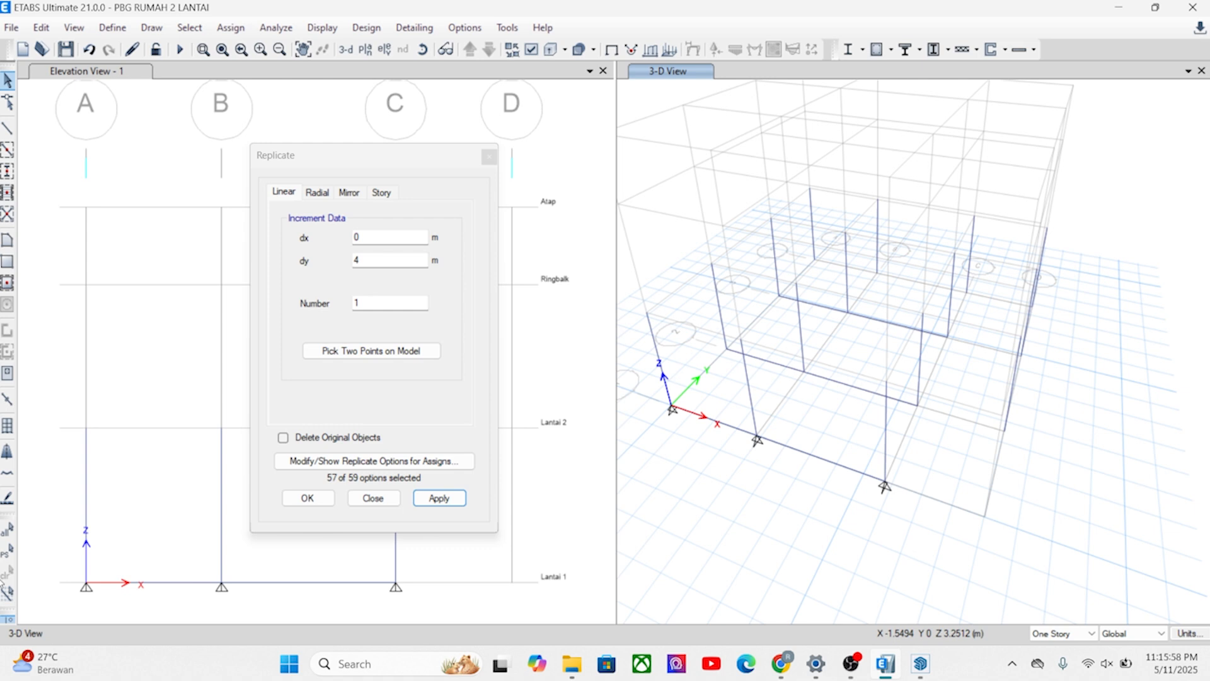
Replicate the two beams on grid line 3 to grid line 4, using two picked grid points for a dy of 3.5 m.
click(7, 551)
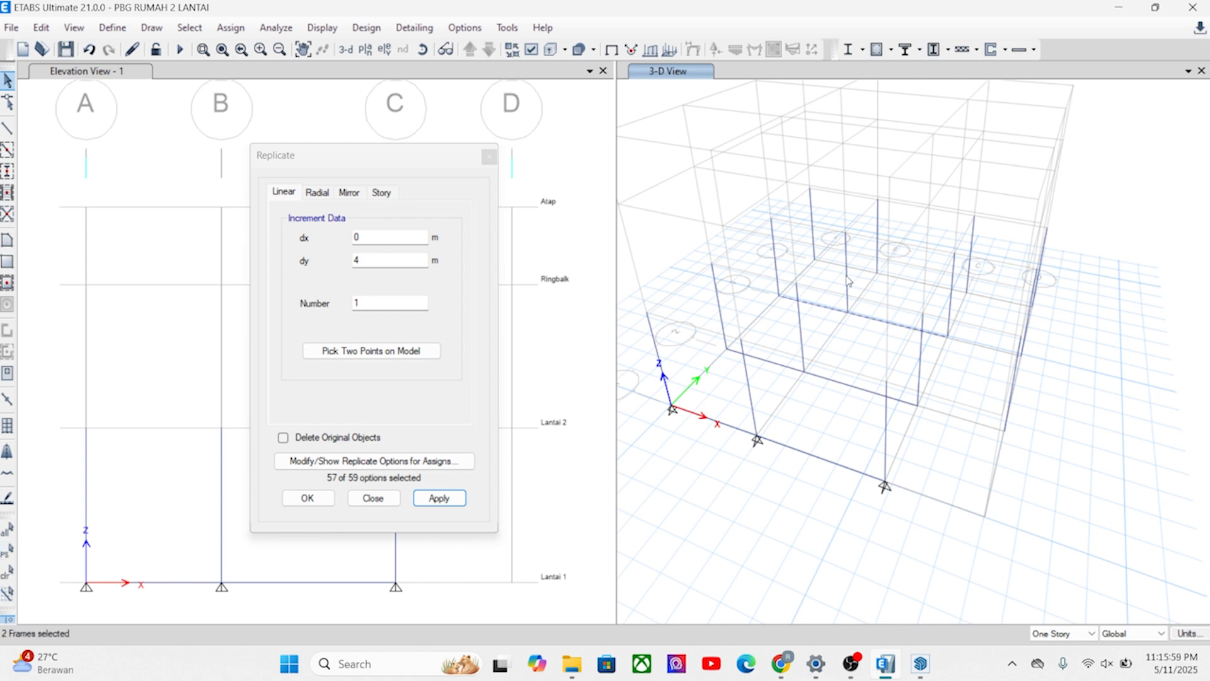
click(373, 351)
click(775, 223)
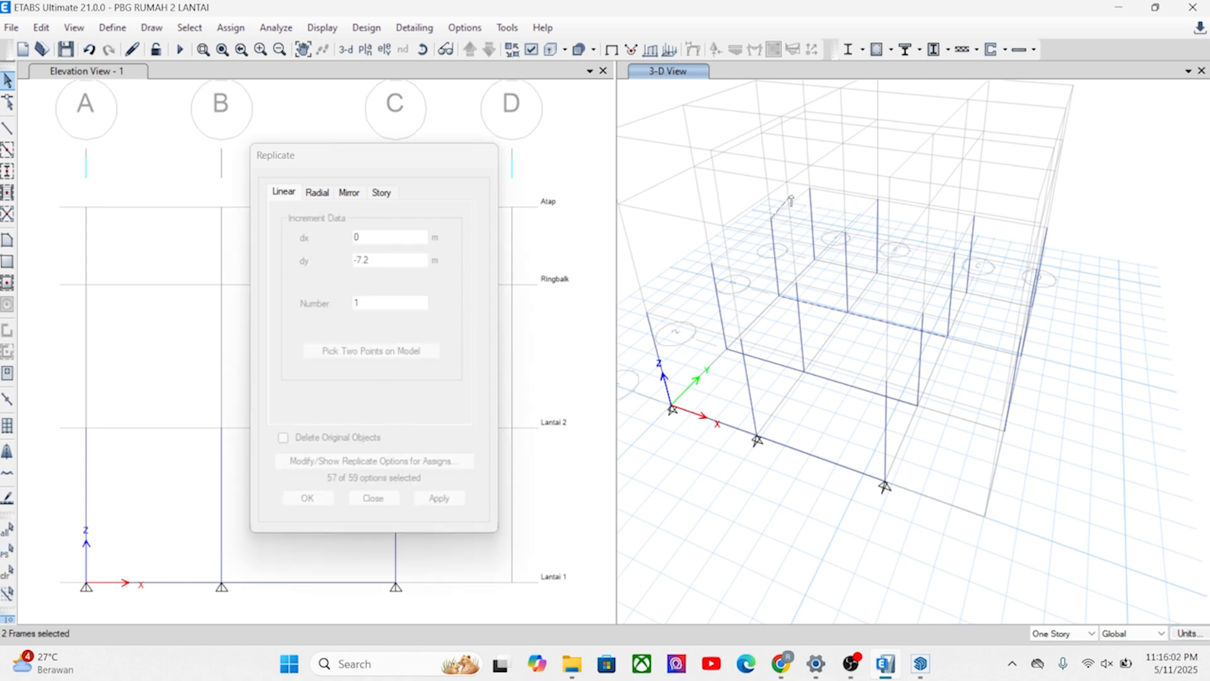
click(812, 191)
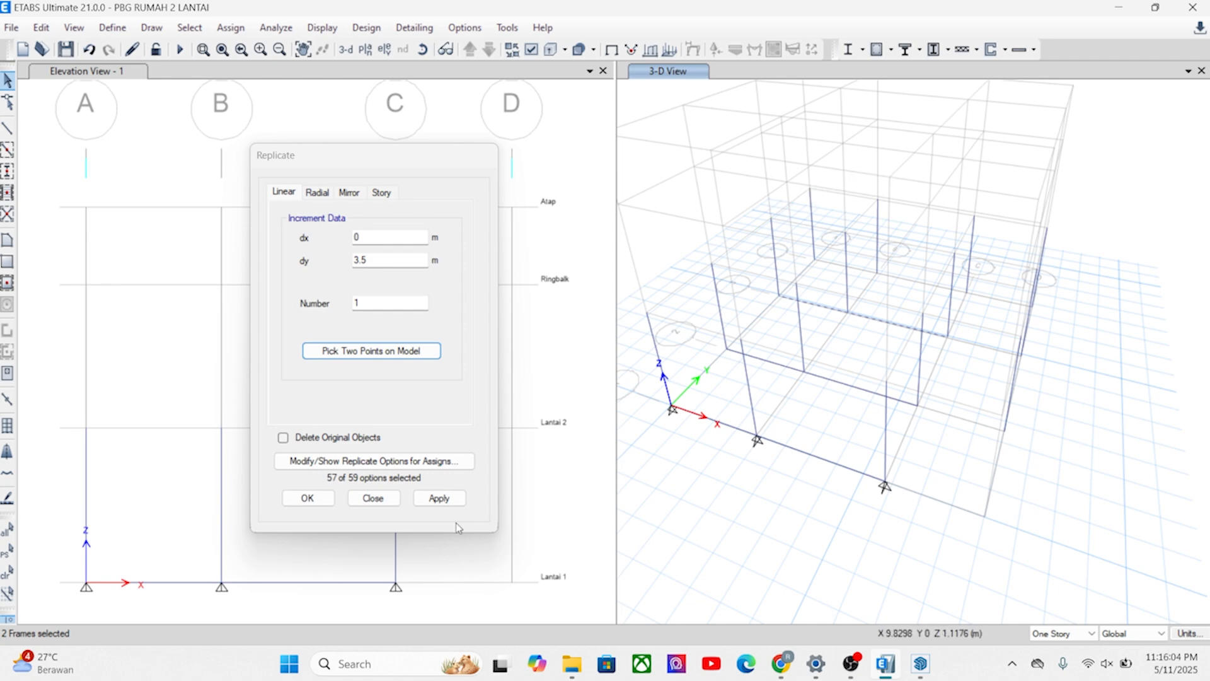
click(439, 498)
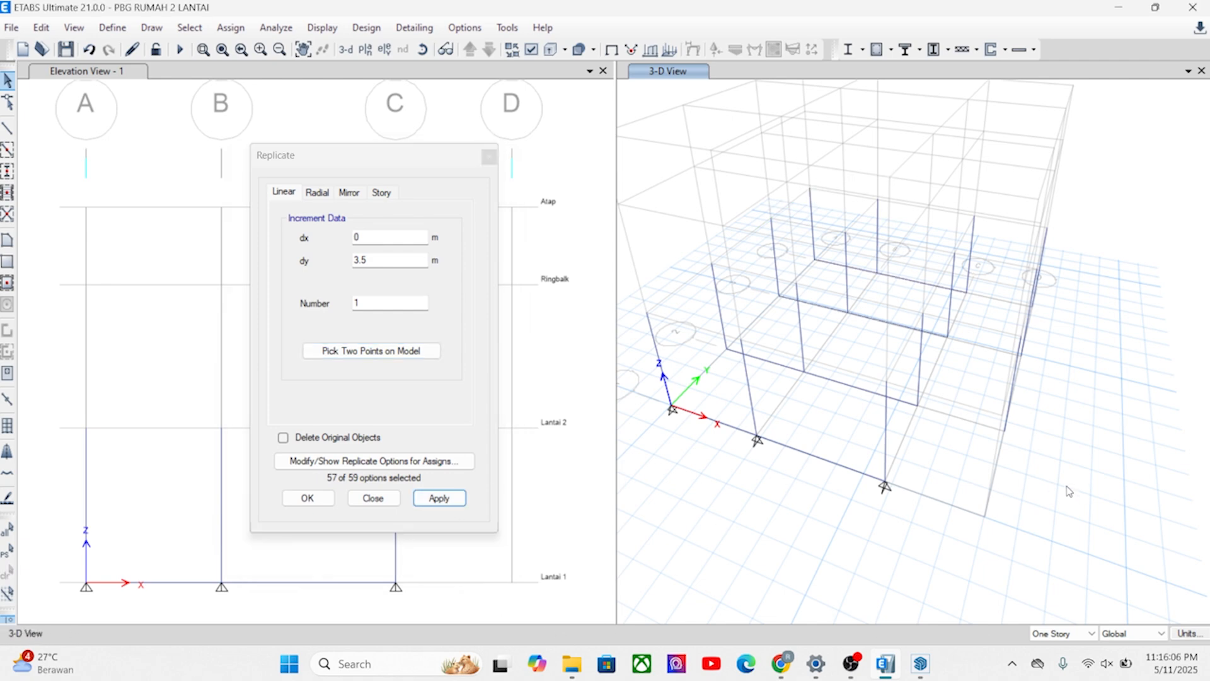
Draw K1 300X300 frame beams at Lantai 1 from grid C to grid D along grid lines 2, 3 and 4.
shift+middle_drag(1038, 492, 978, 512)
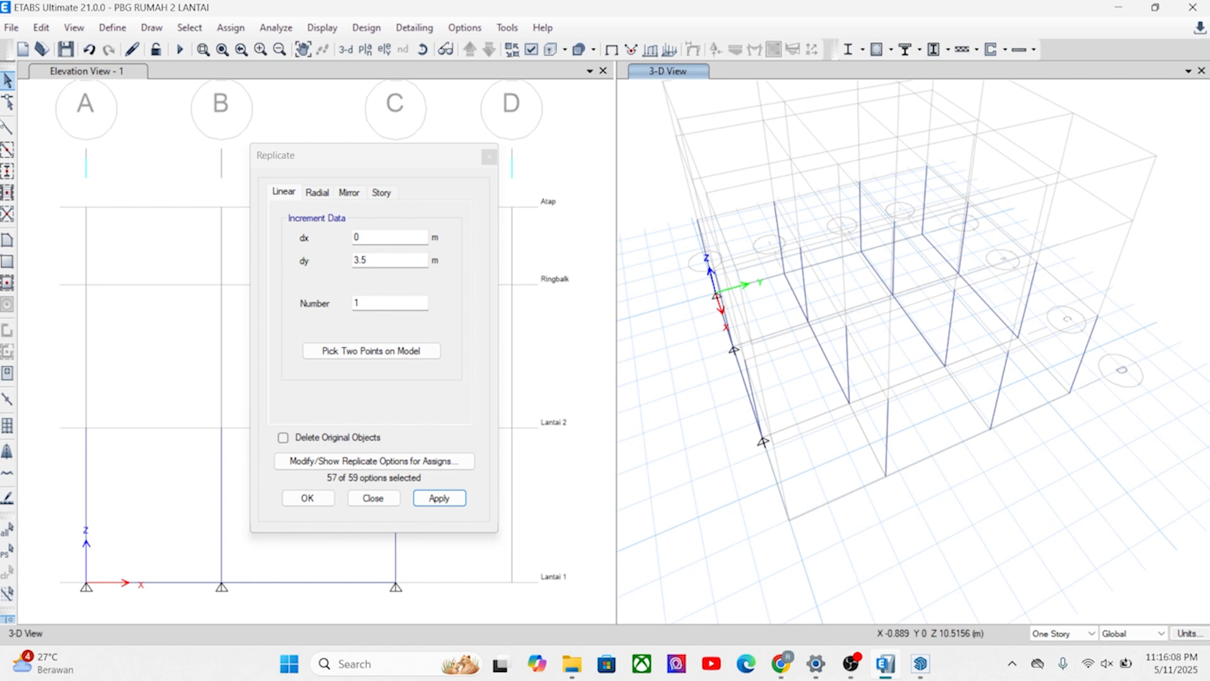
click(8, 128)
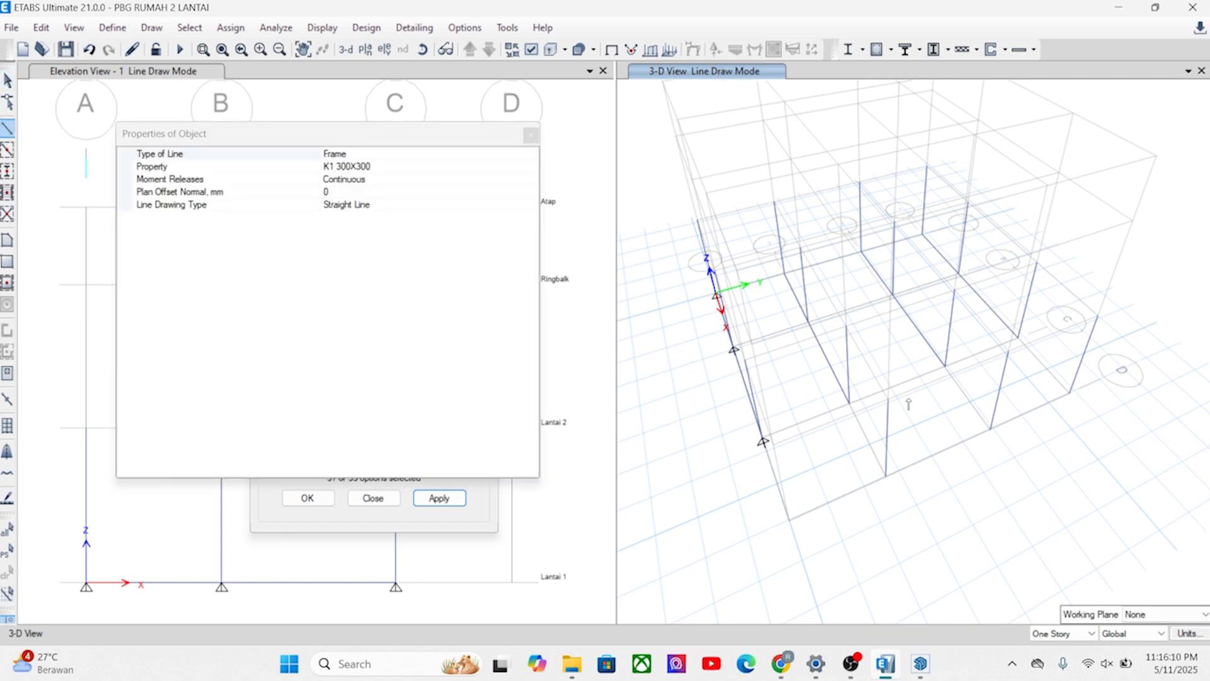
click(850, 402)
double_click(886, 474)
click(1018, 338)
click(945, 366)
click(990, 429)
right_click(971, 489)
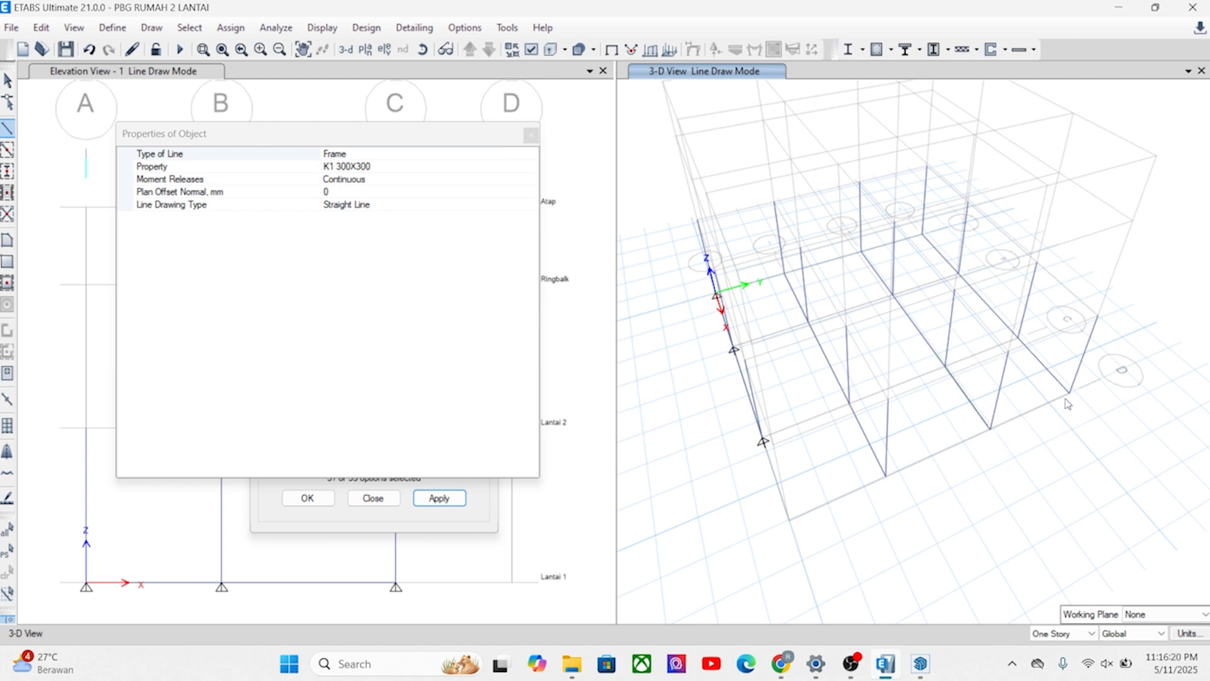
Draw Lantai 1 beams along grid line D from 4 to 2 and along grid line C from 1 to 4.
click(1069, 393)
click(990, 429)
click(830, 508)
click(763, 441)
click(848, 403)
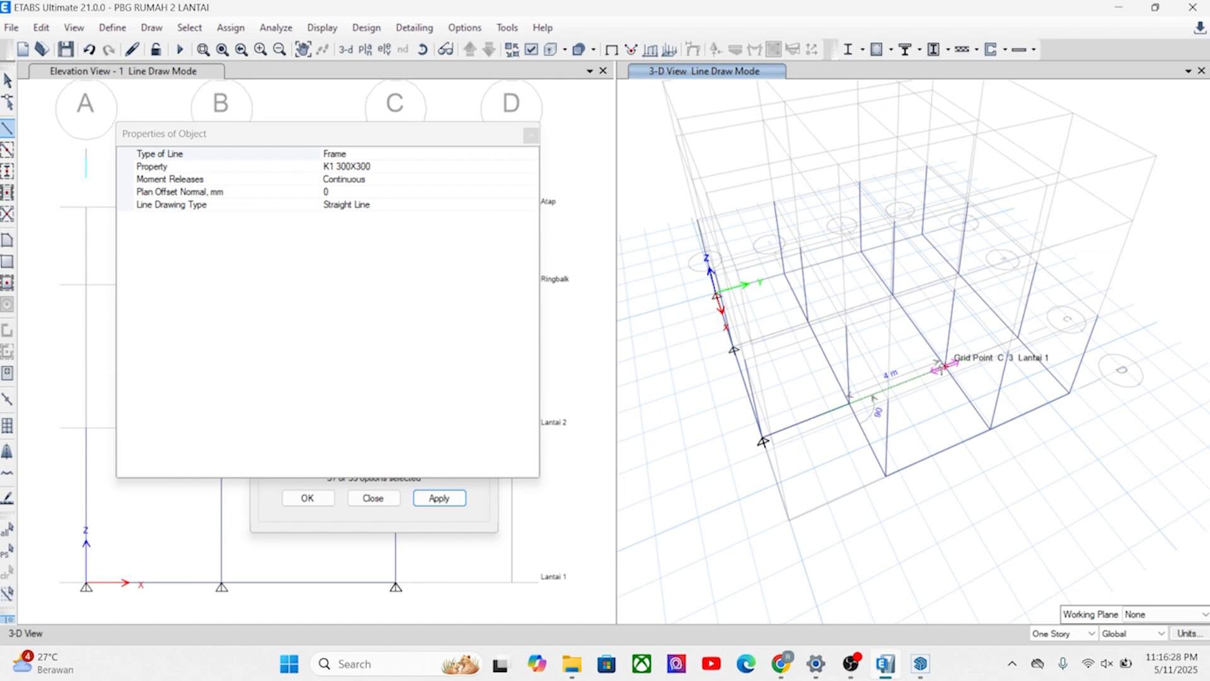
click(978, 353)
click(1017, 338)
Draw Lantai 1 beams along grid lines B and A from 1 to 4, end line drawing and close the Replicate dialog.
shift+middle_drag(747, 427, 832, 424)
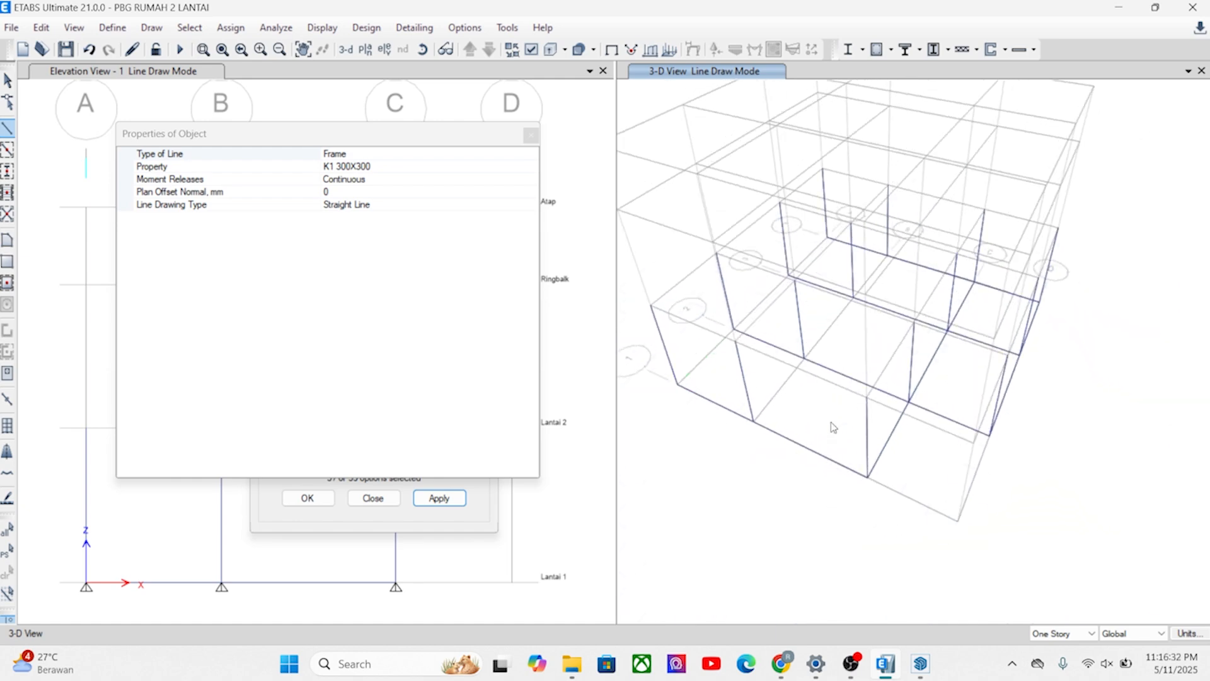
click(755, 423)
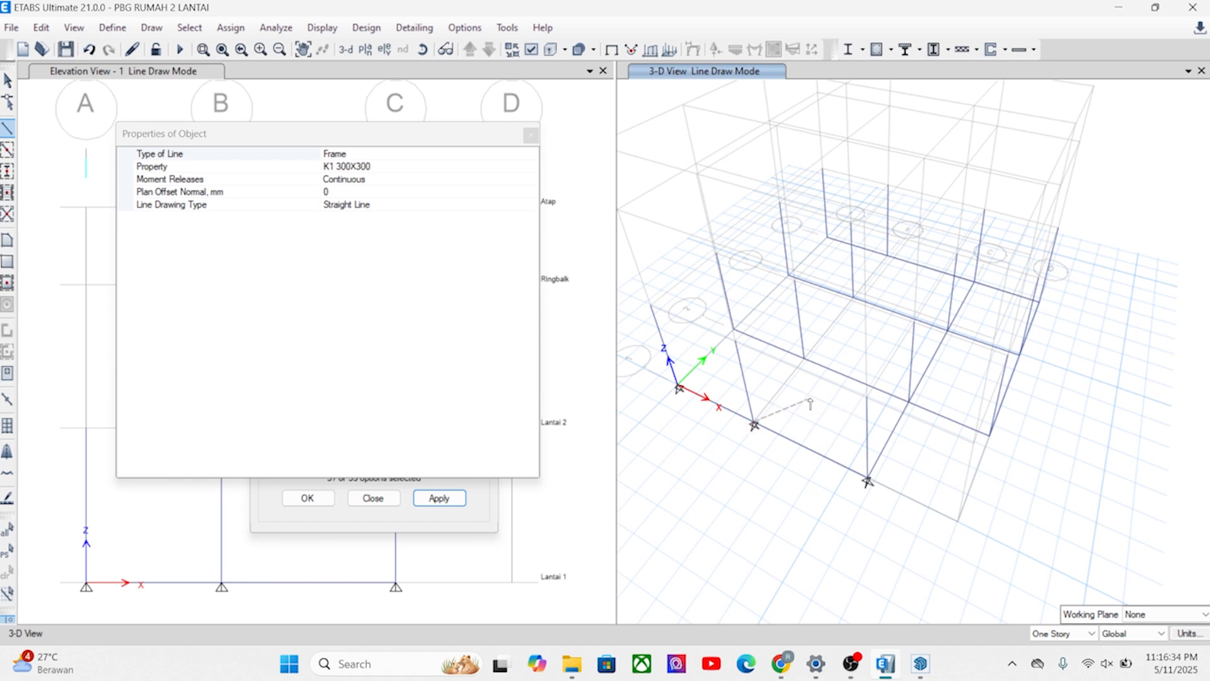
click(805, 358)
click(851, 295)
double_click(904, 289)
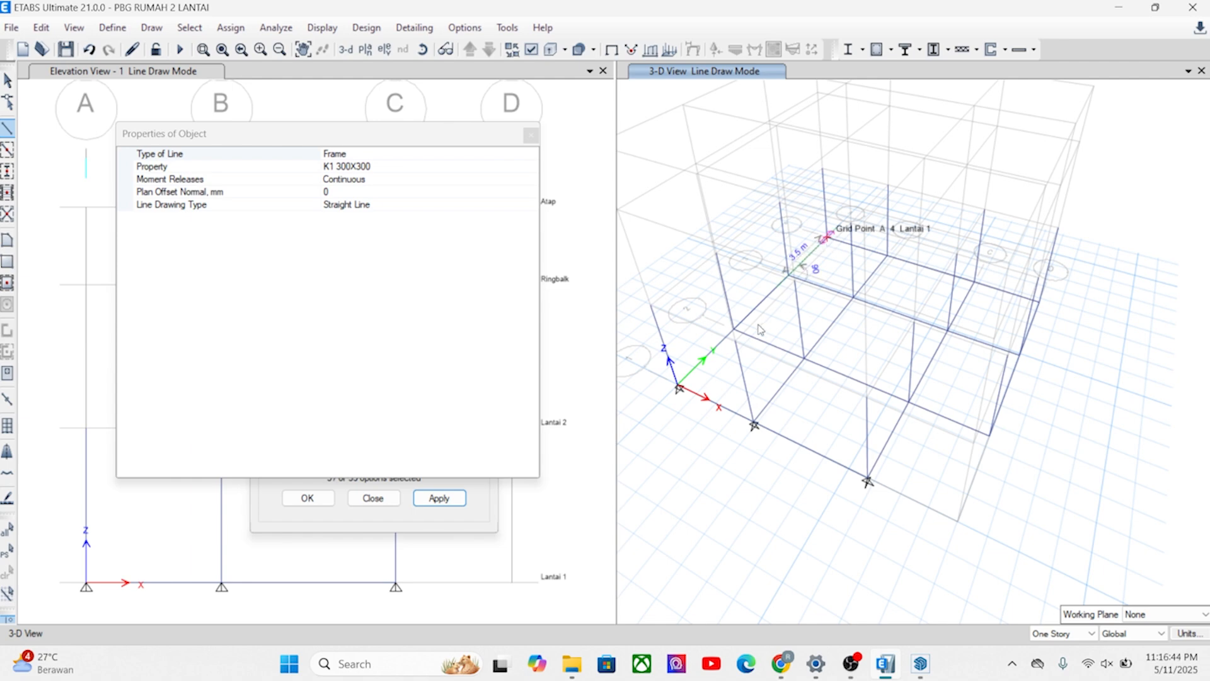
key(Escape)
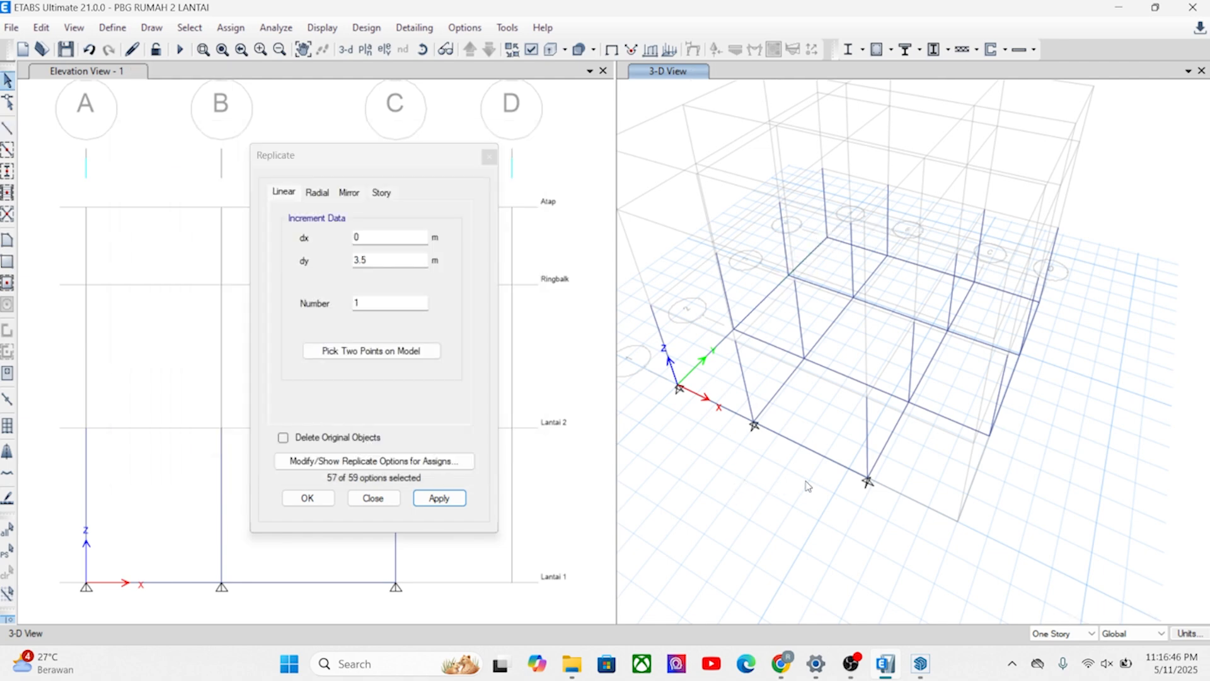
shift+middle_drag(853, 484, 939, 452)
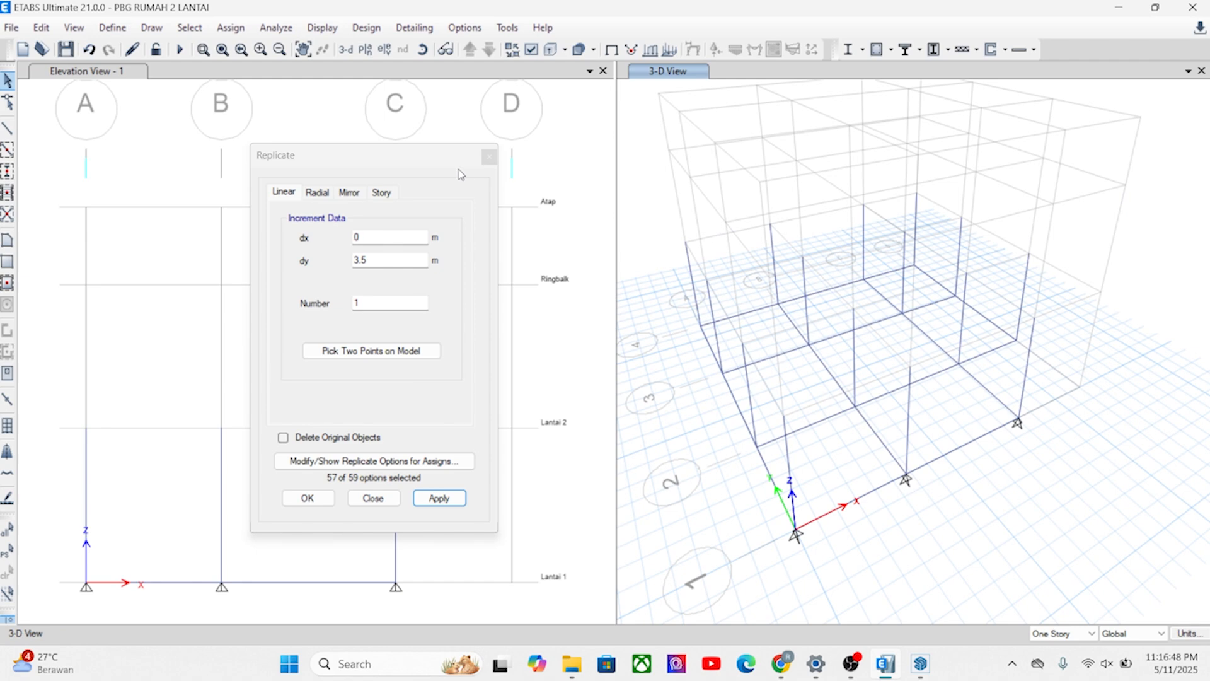
click(489, 156)
Switch to the SketchUp house model and examine the ground-floor wall and column layout.
shift+middle_drag(898, 465, 790, 497)
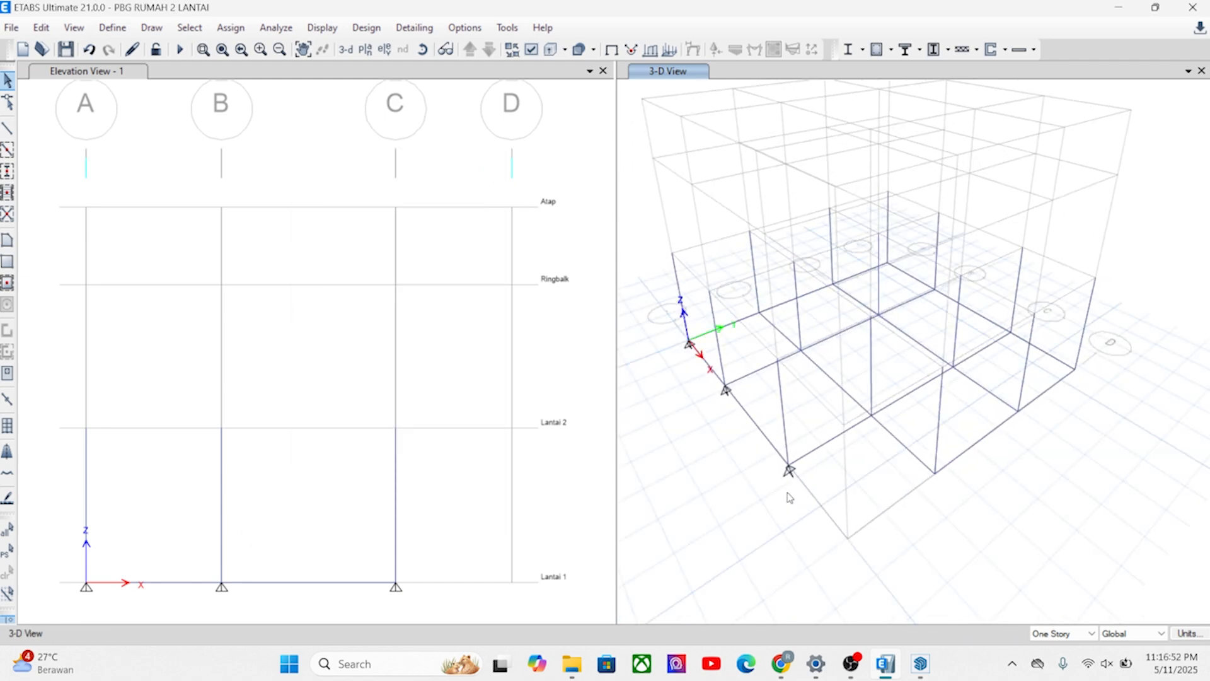
click(920, 663)
mouse_move(390, 343)
middle_down()
mouse_move(329, 338)
mouse_move(670, 372)
middle_up()
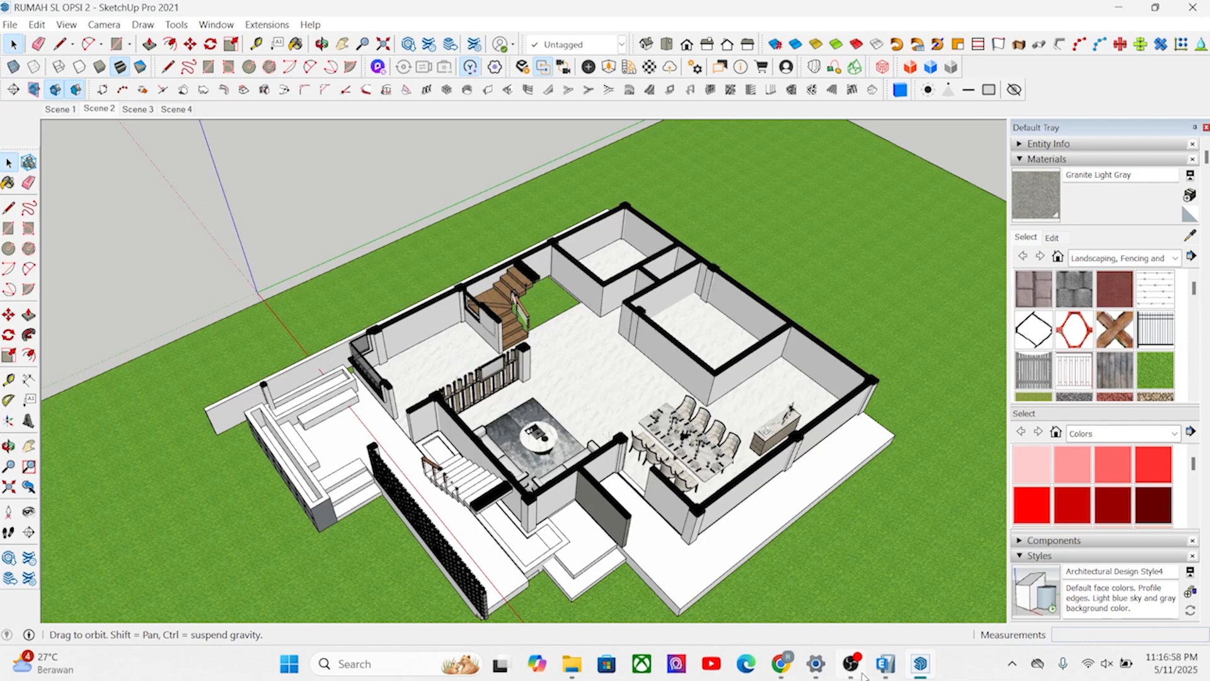
mouse_move(785, 676)
Switch back to ETABS and show the frames in the 3-D view as extruded sections.
click(886, 667)
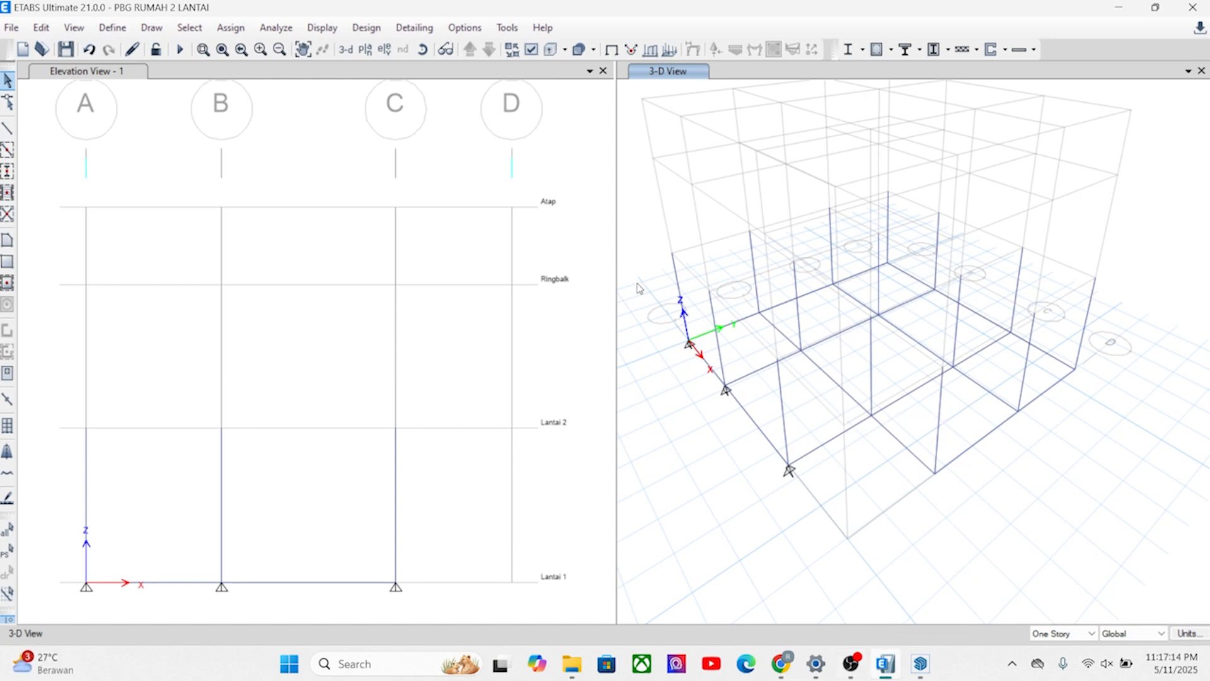
click(551, 49)
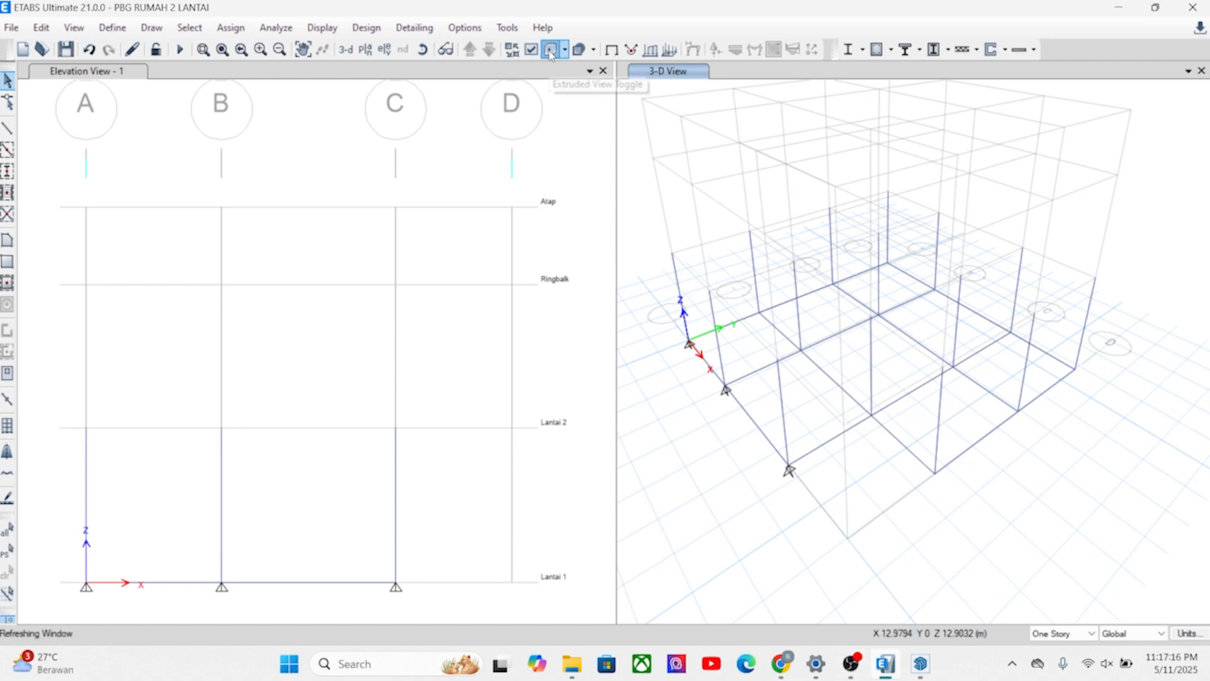
shift+middle_drag(823, 444, 895, 434)
shift+middle_drag(772, 439, 750, 464)
Replace the grid line 1 elevation with the Lantai 2 plan view and frame its column grid.
click(67, 200)
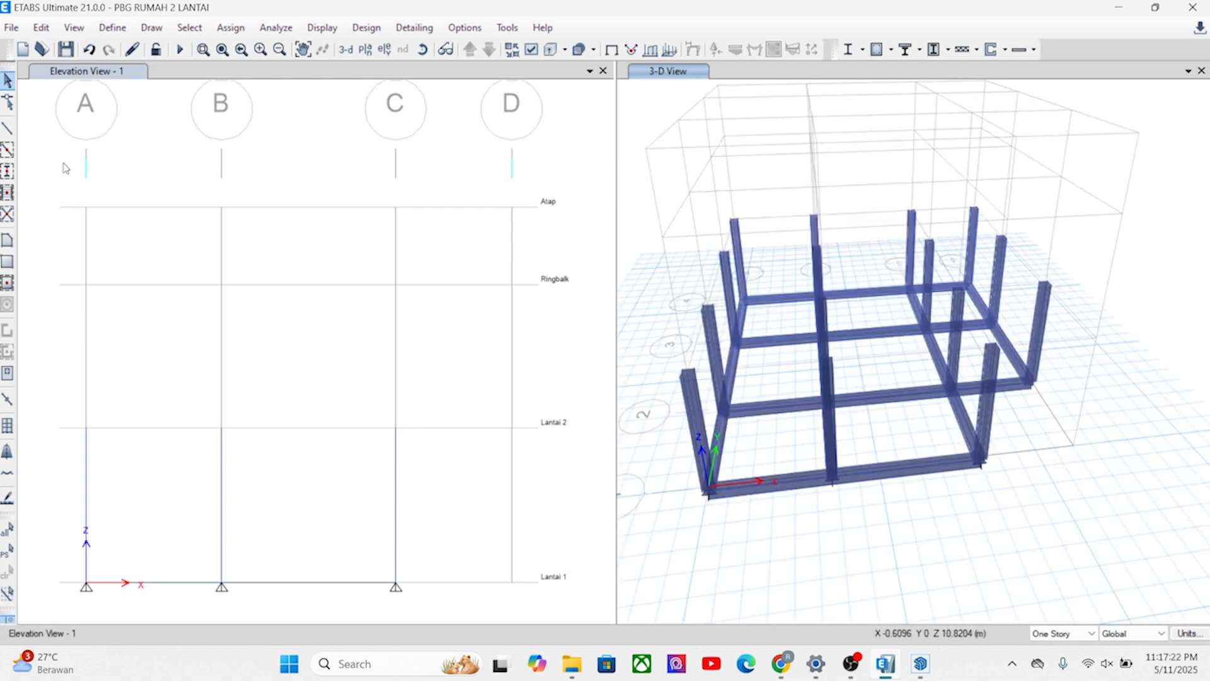
click(365, 50)
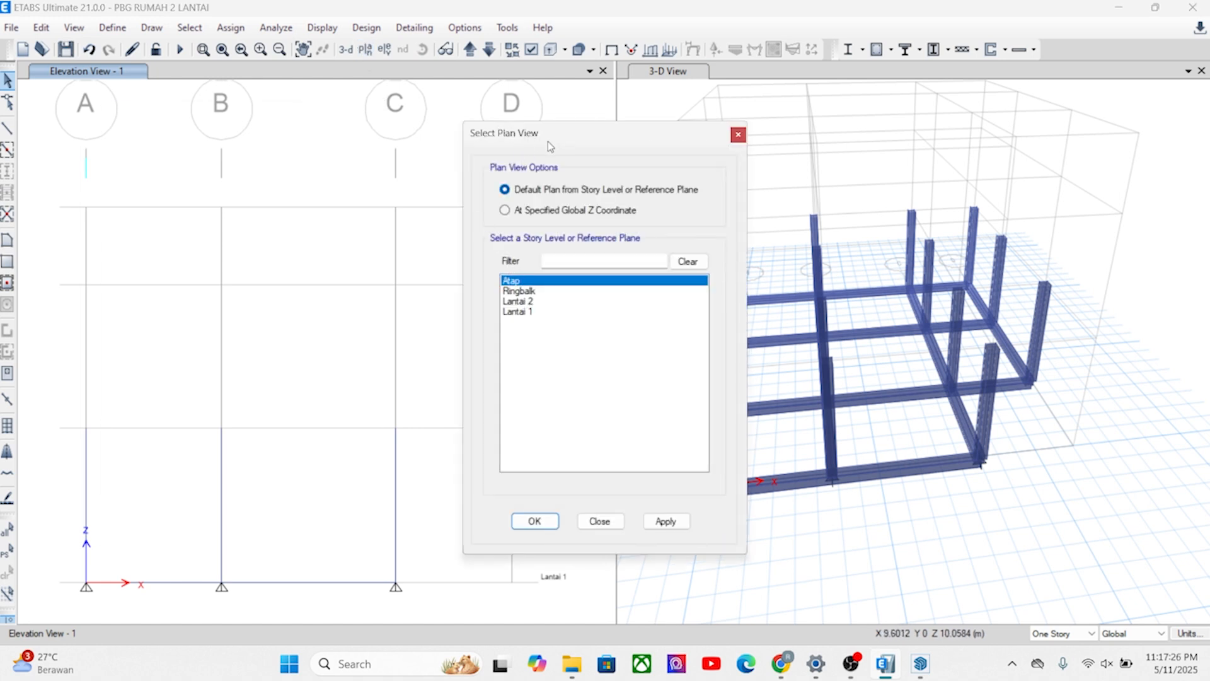
click(521, 302)
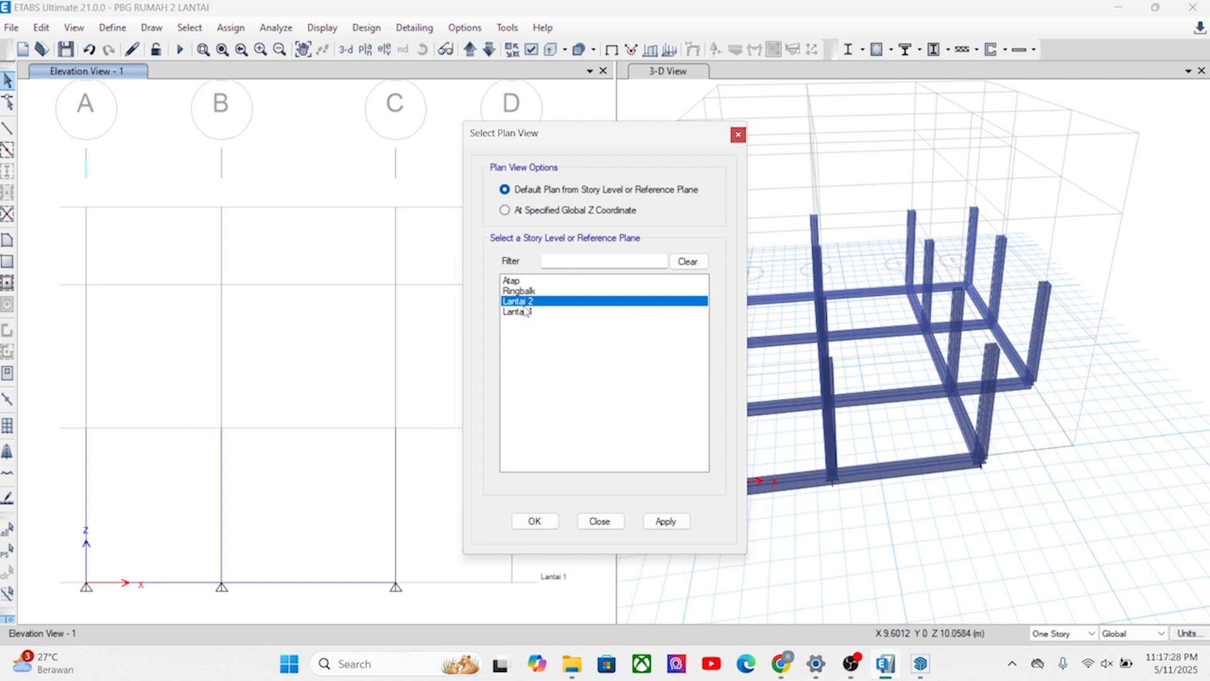
click(664, 527)
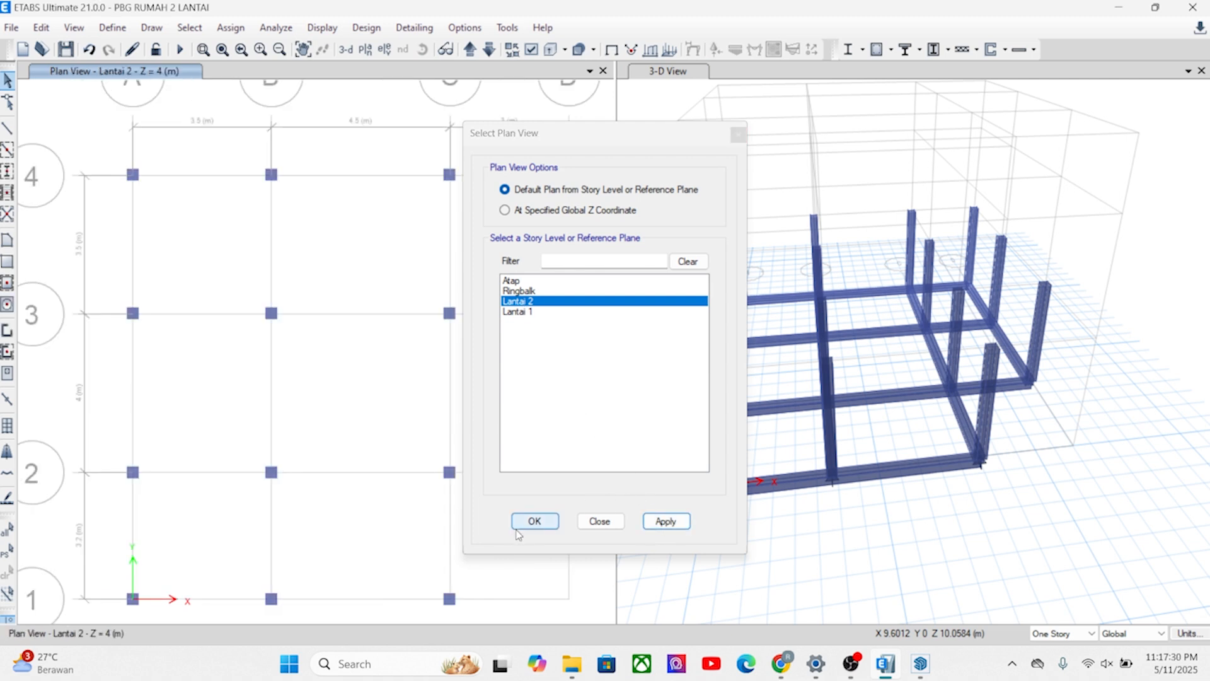
click(535, 521)
scroll(323, 345, down, 4)
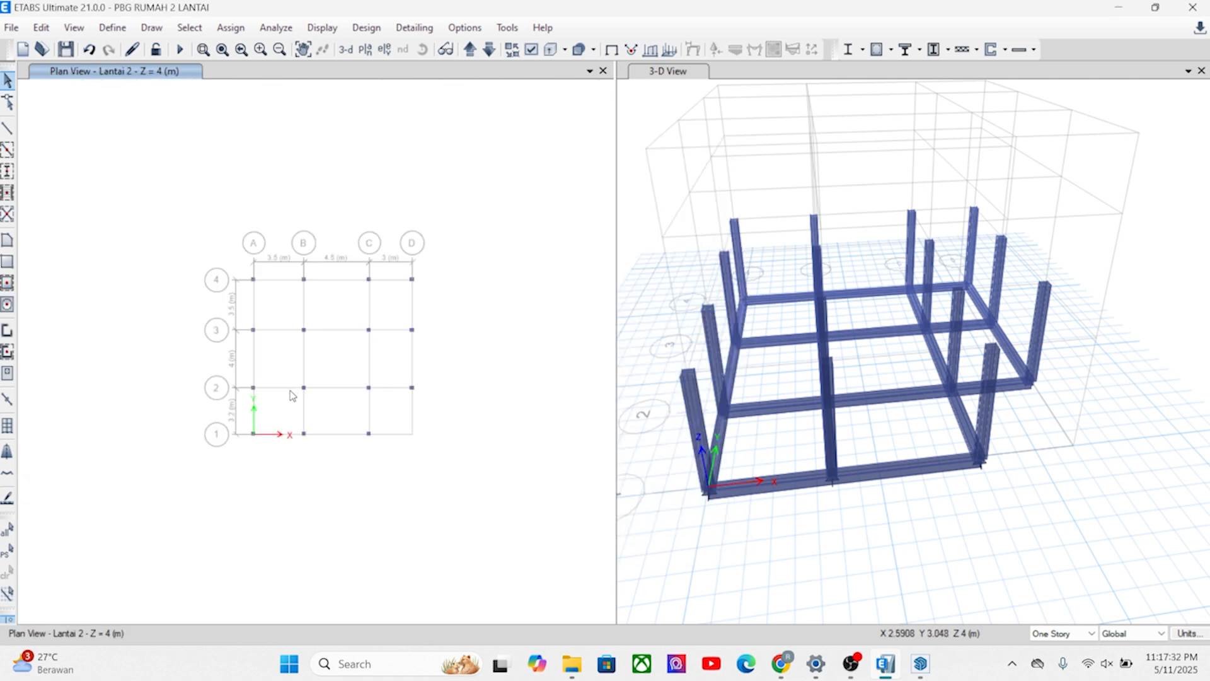
scroll(292, 396, up, 4)
middle_drag(337, 350, 291, 389)
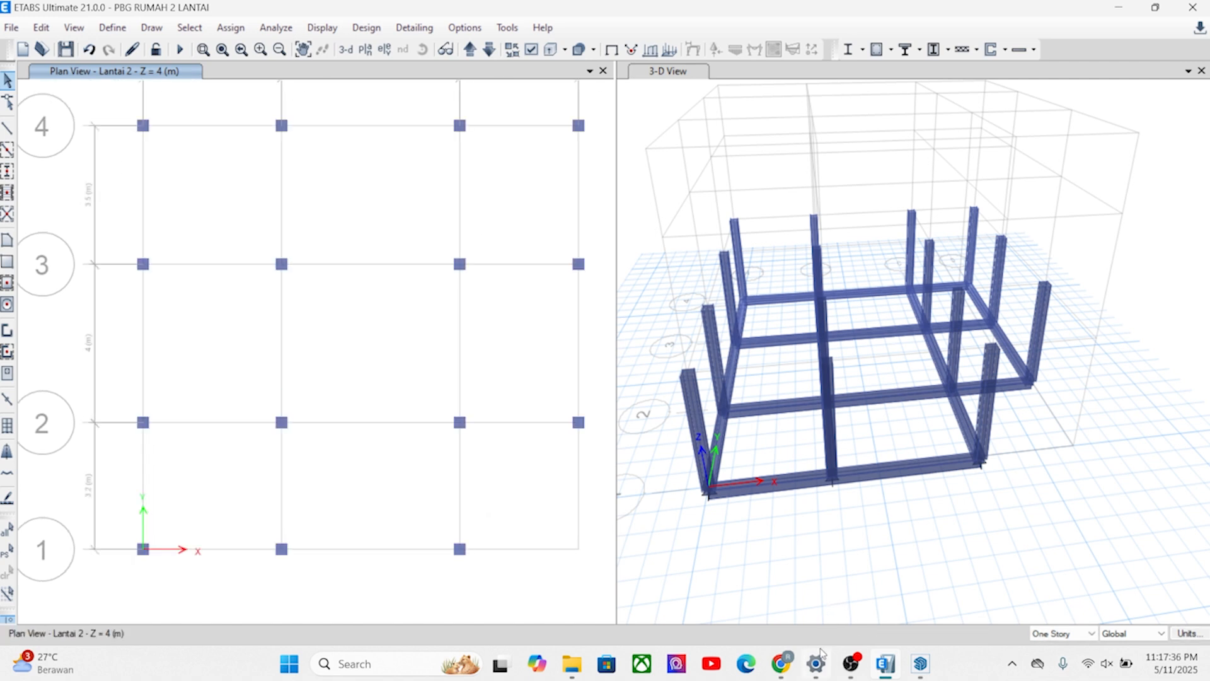
Switch to the SketchUp house model and display its section planes.
click(921, 665)
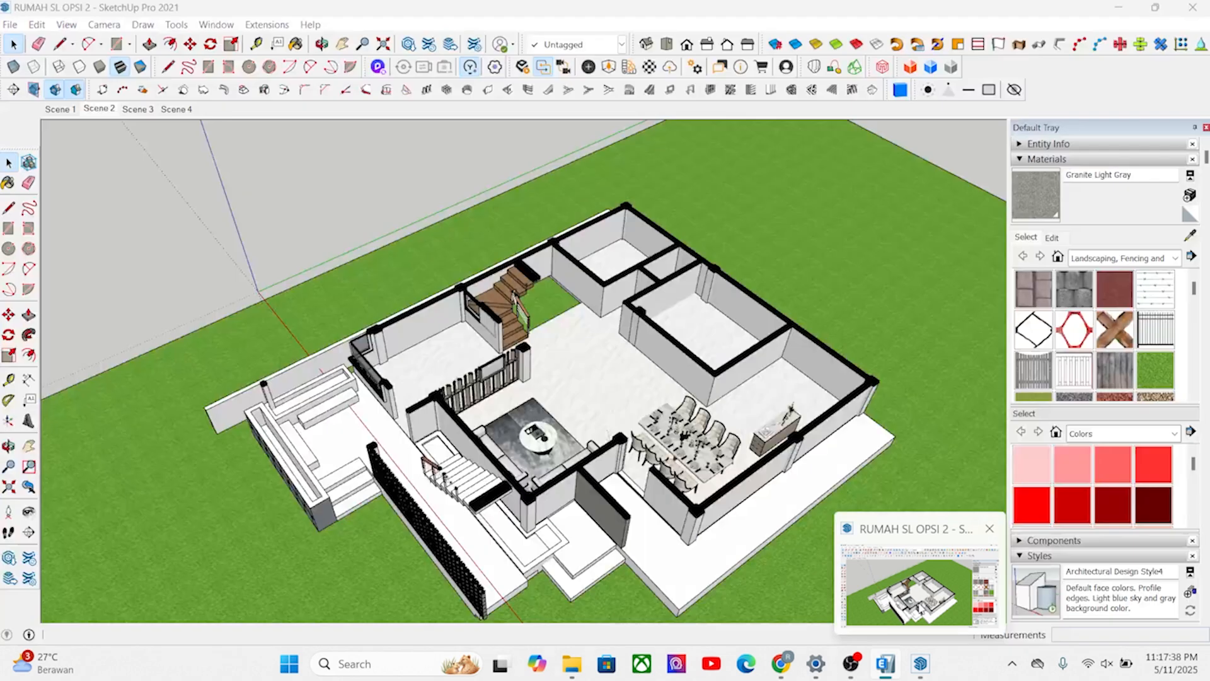
middle_drag(578, 376, 683, 224)
scroll(357, 302, up, 3)
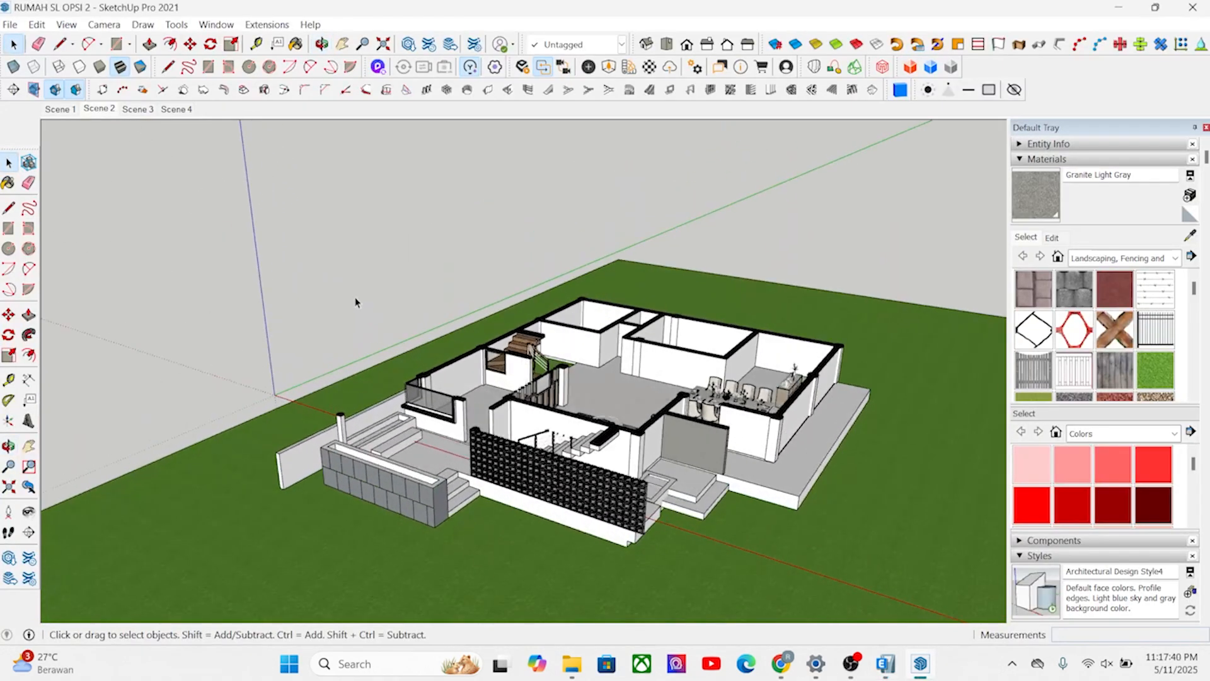
click(34, 90)
middle_drag(393, 415, 353, 342)
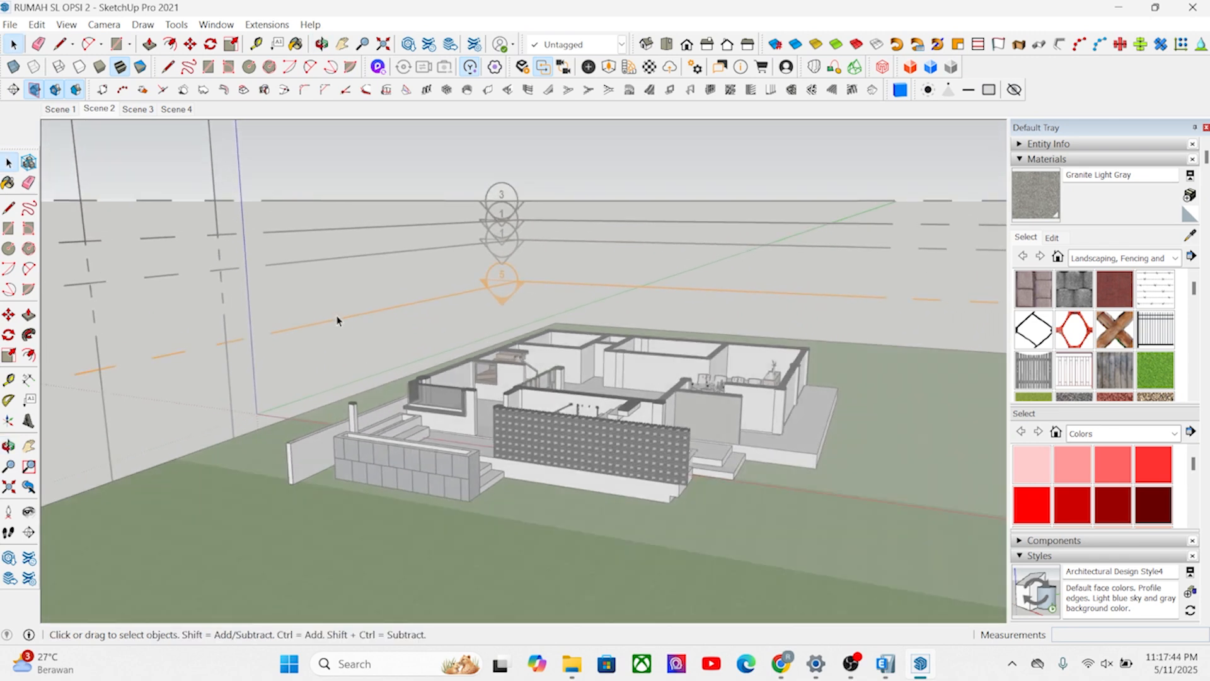
scroll(336, 320, up, 2)
click(321, 326)
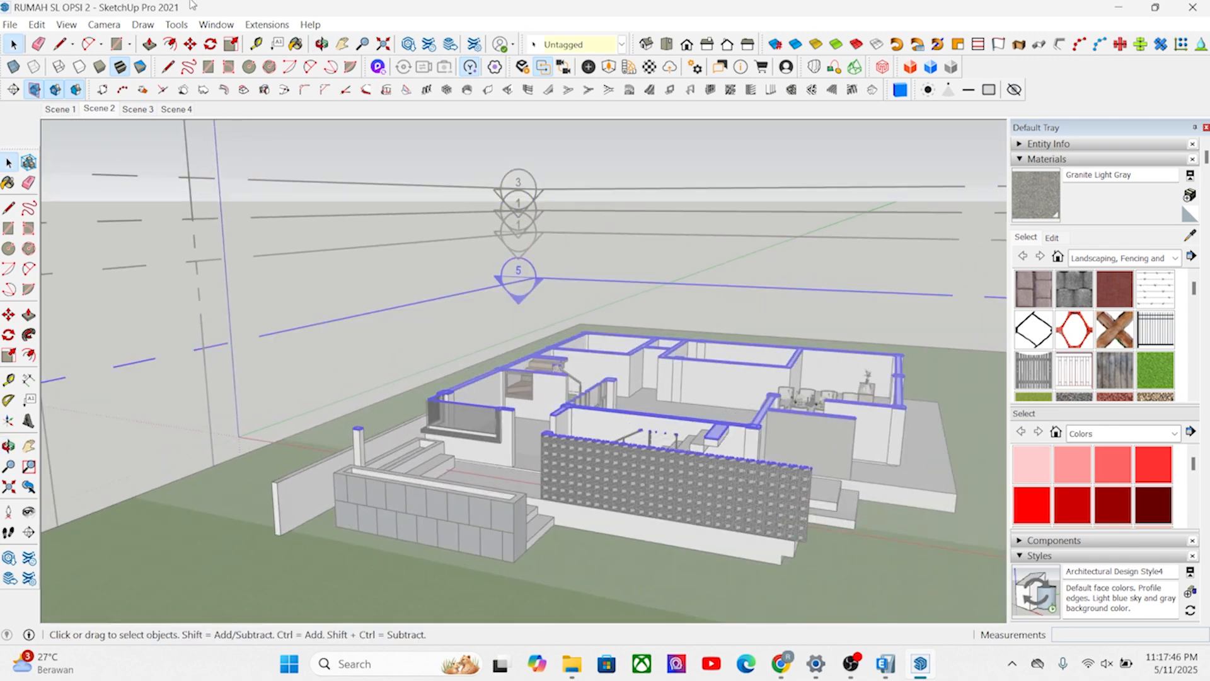
click(189, 44)
scroll(521, 526, up, 1)
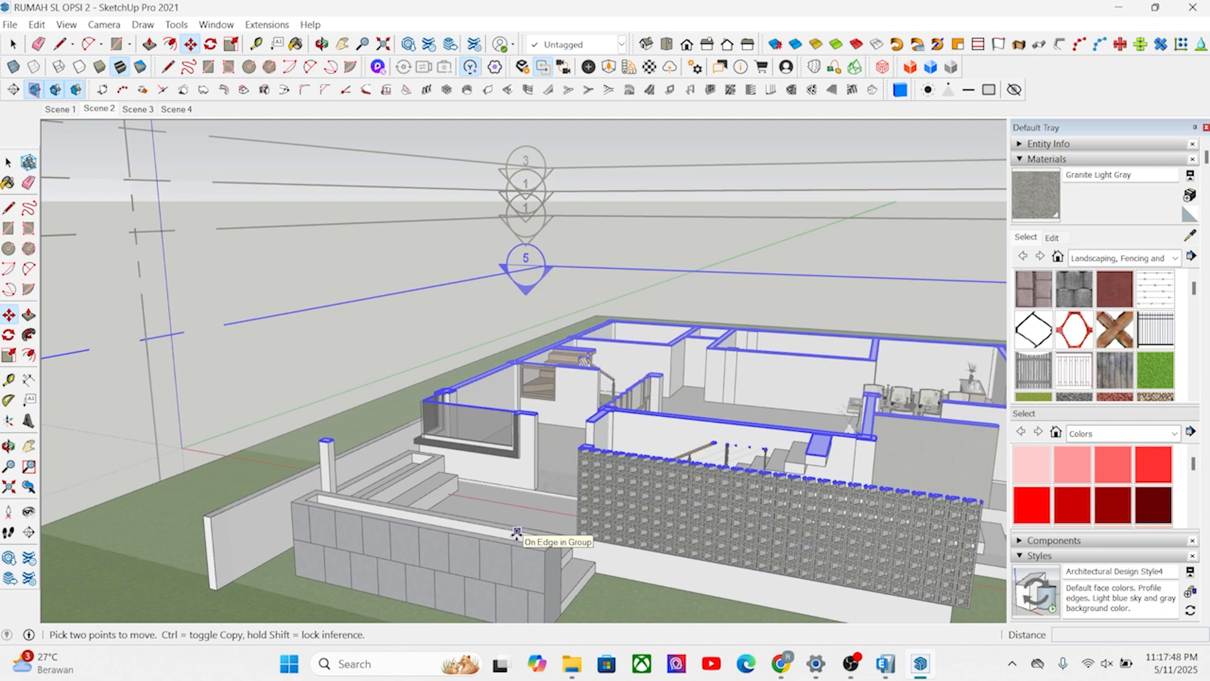
key(space)
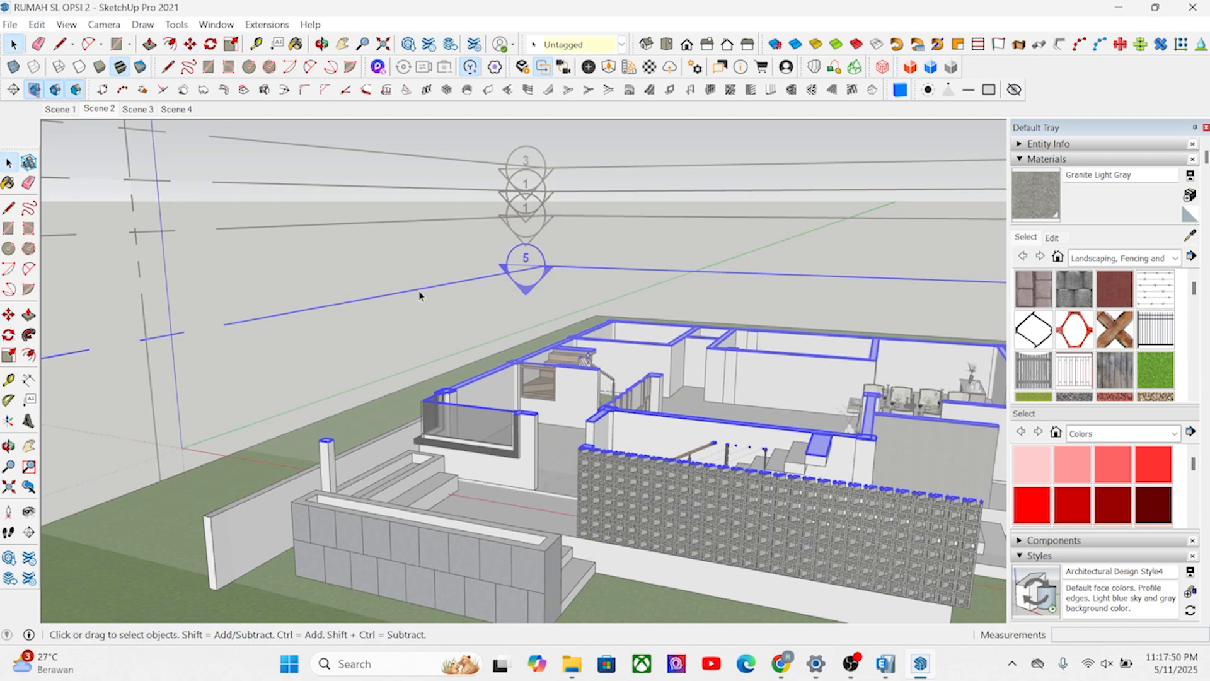
Activate the section plane above the current cut to expose the second floor, and hide the section planes.
double_click(385, 222)
scroll(383, 221, down, 3)
middle_drag(383, 220, 383, 302)
click(34, 90)
Set the camera to the top view with parallel projection to show the second-floor layout as a plan.
middle_drag(640, 325, 615, 346)
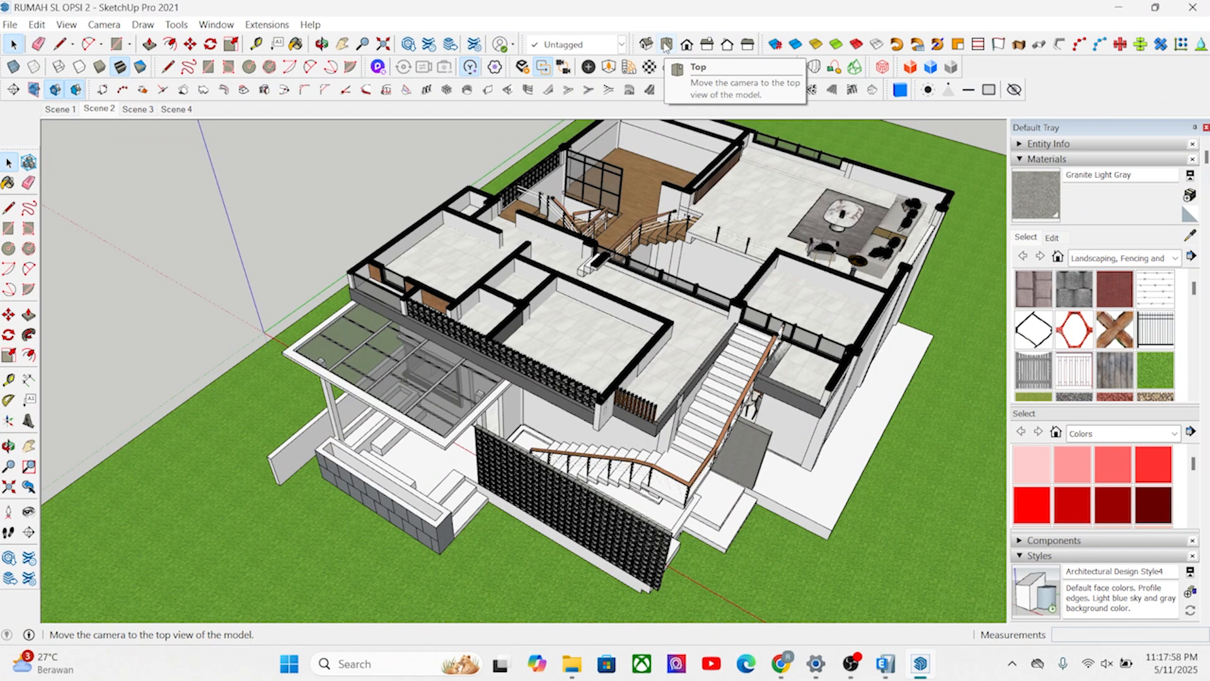
click(666, 44)
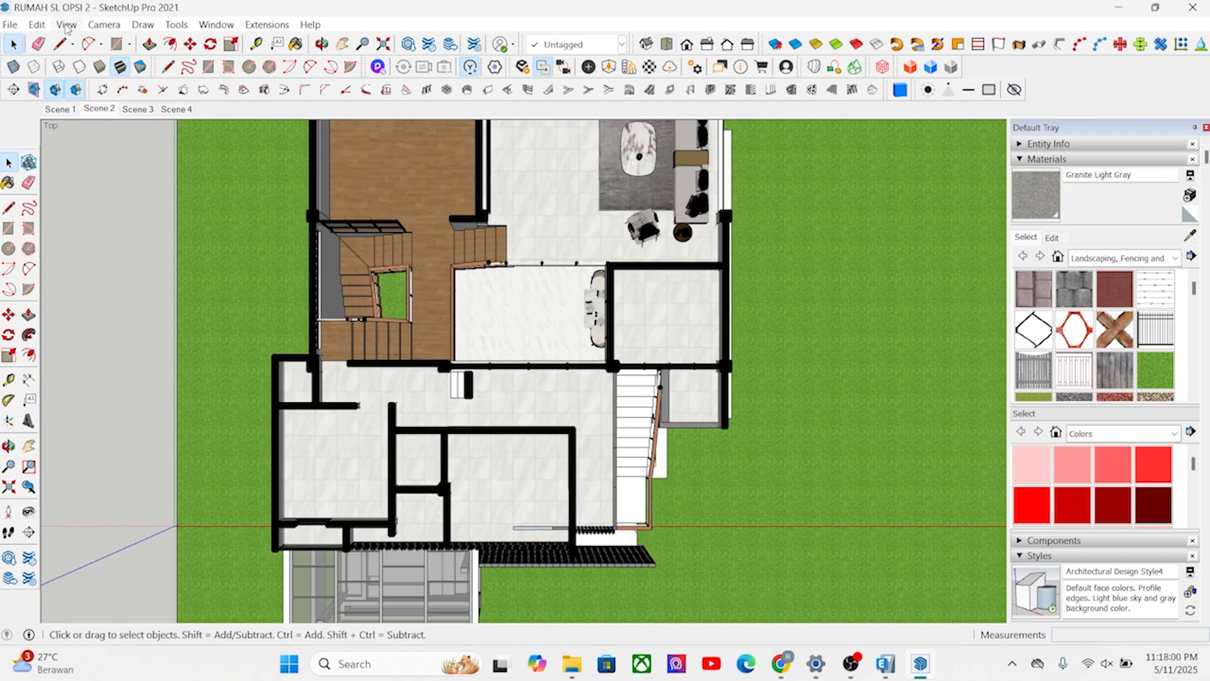
click(66, 26)
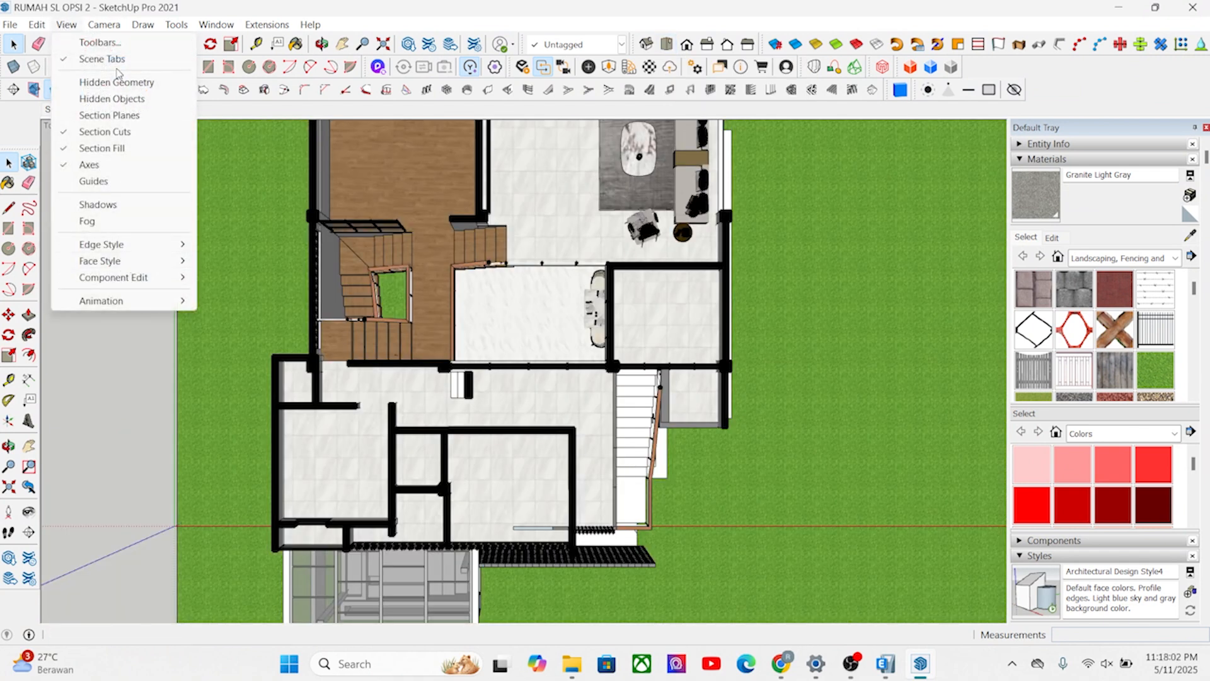
mouse_move(104, 24)
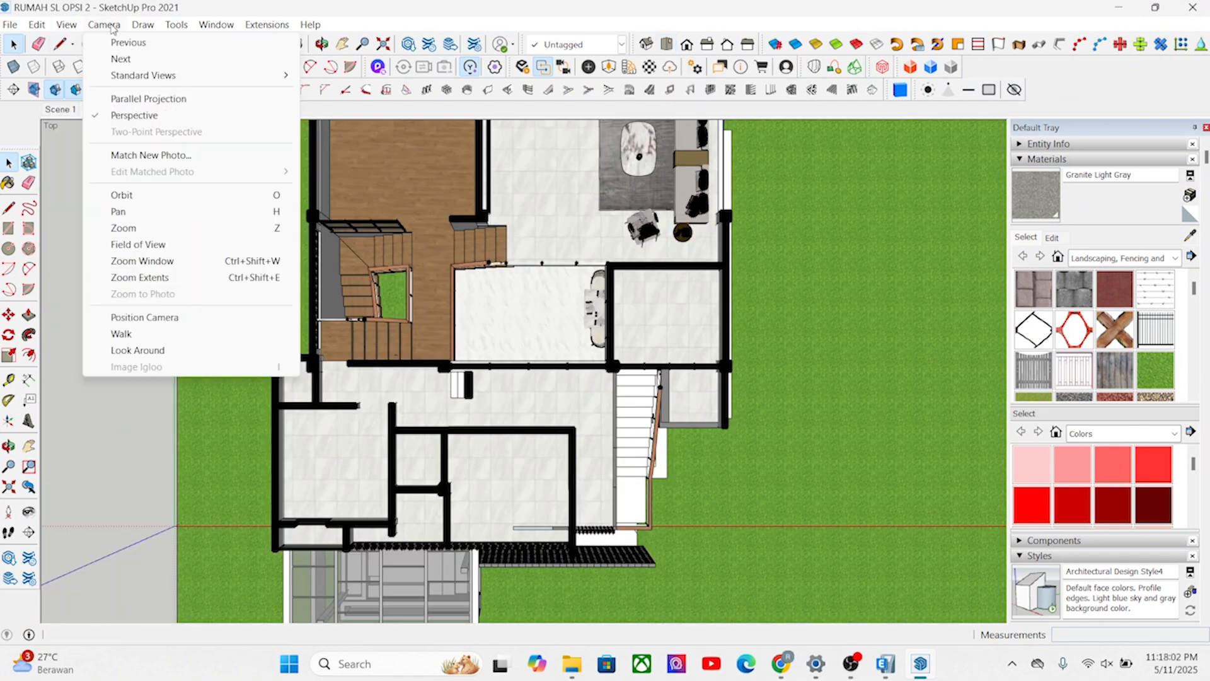
click(130, 99)
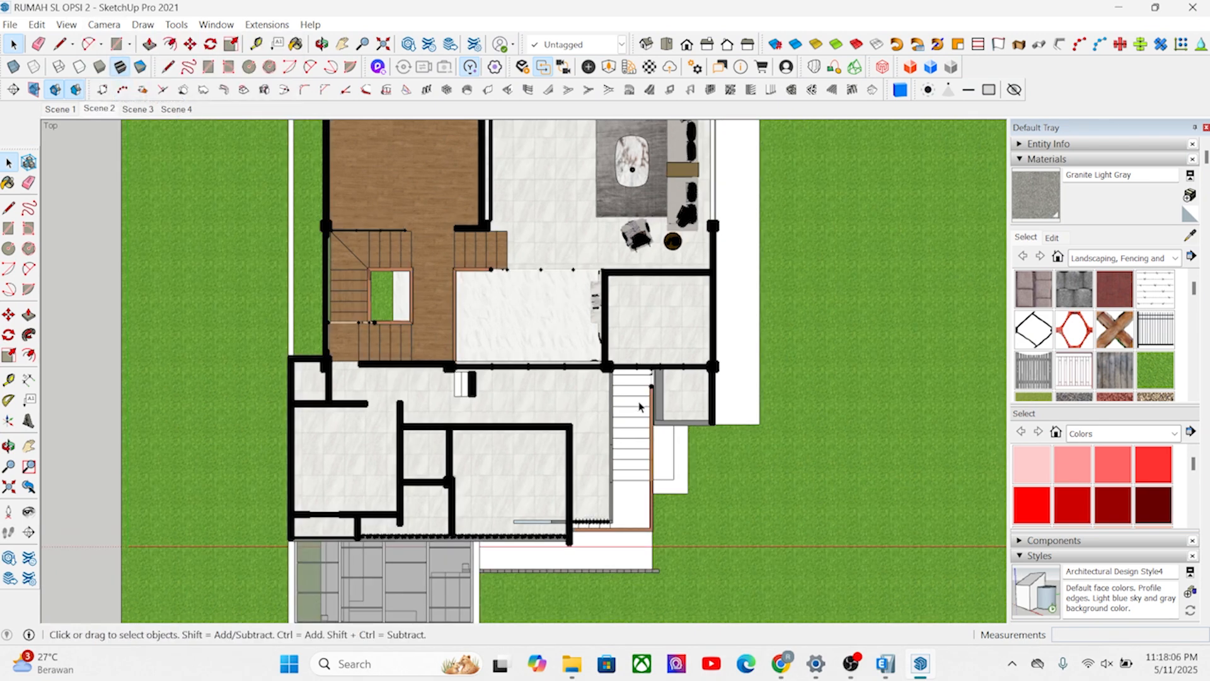
Measure the width of the small corner room just below the stairwell on the second-floor plan.
scroll(638, 406, down, 5)
scroll(572, 298, up, 5)
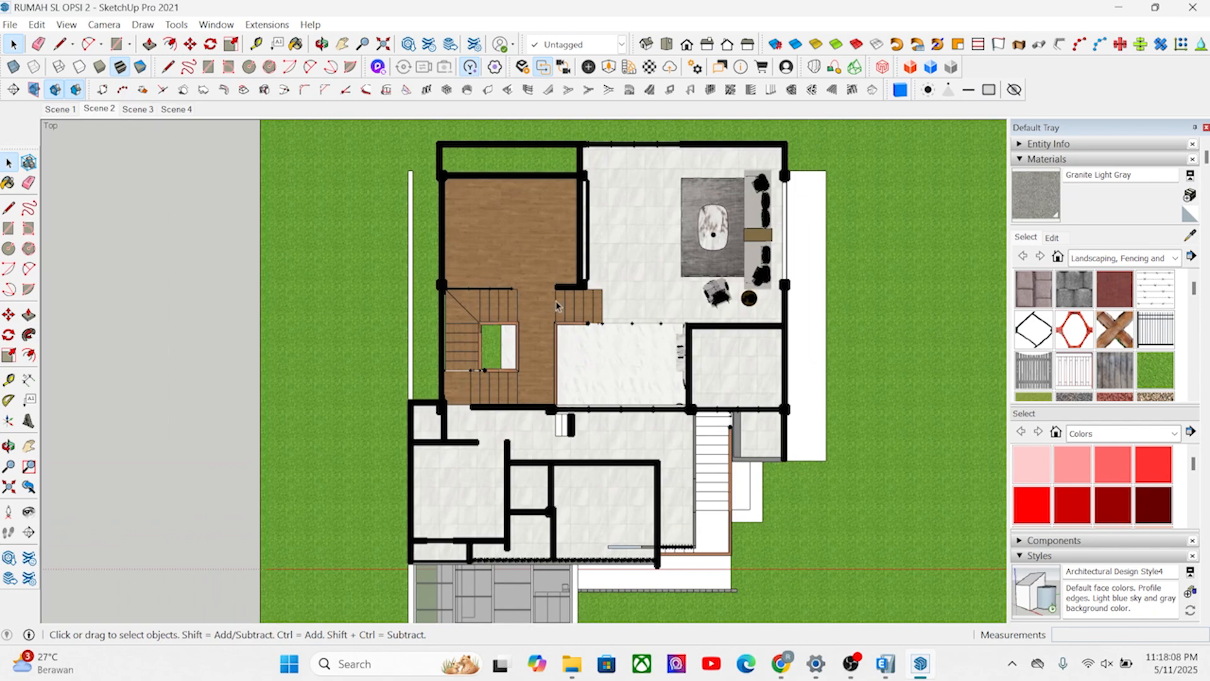
scroll(531, 349, up, 2)
scroll(540, 350, down, 3)
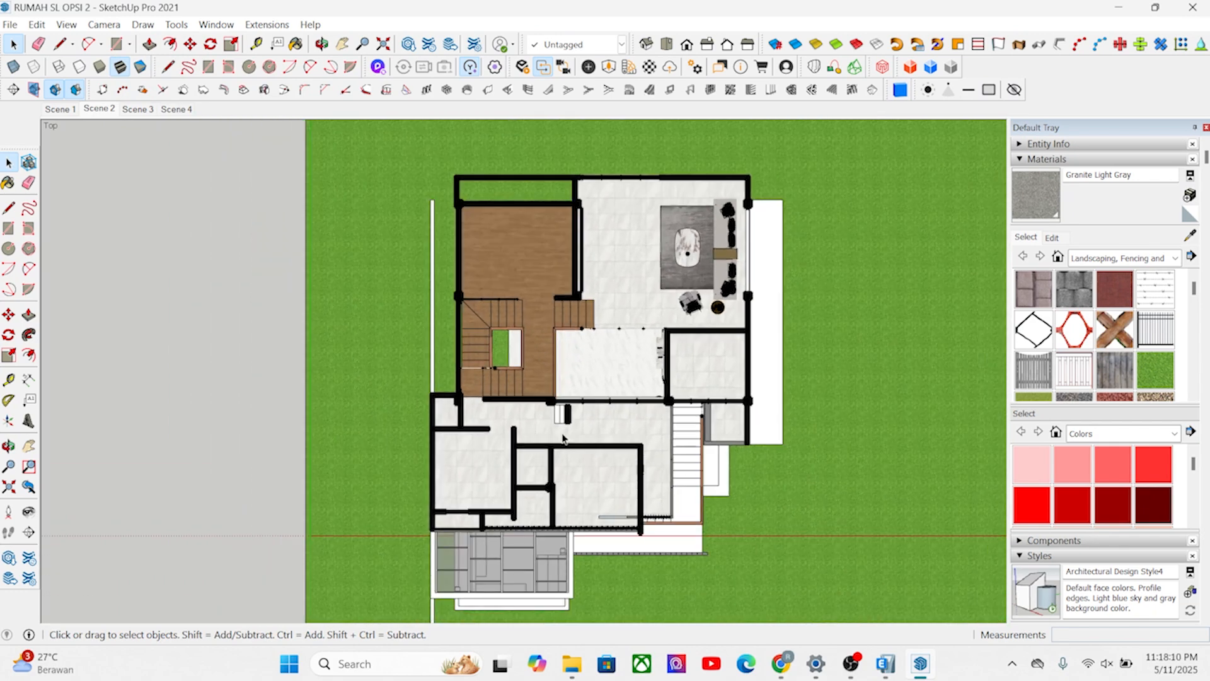
scroll(527, 485, up, 2)
scroll(516, 431, up, 6)
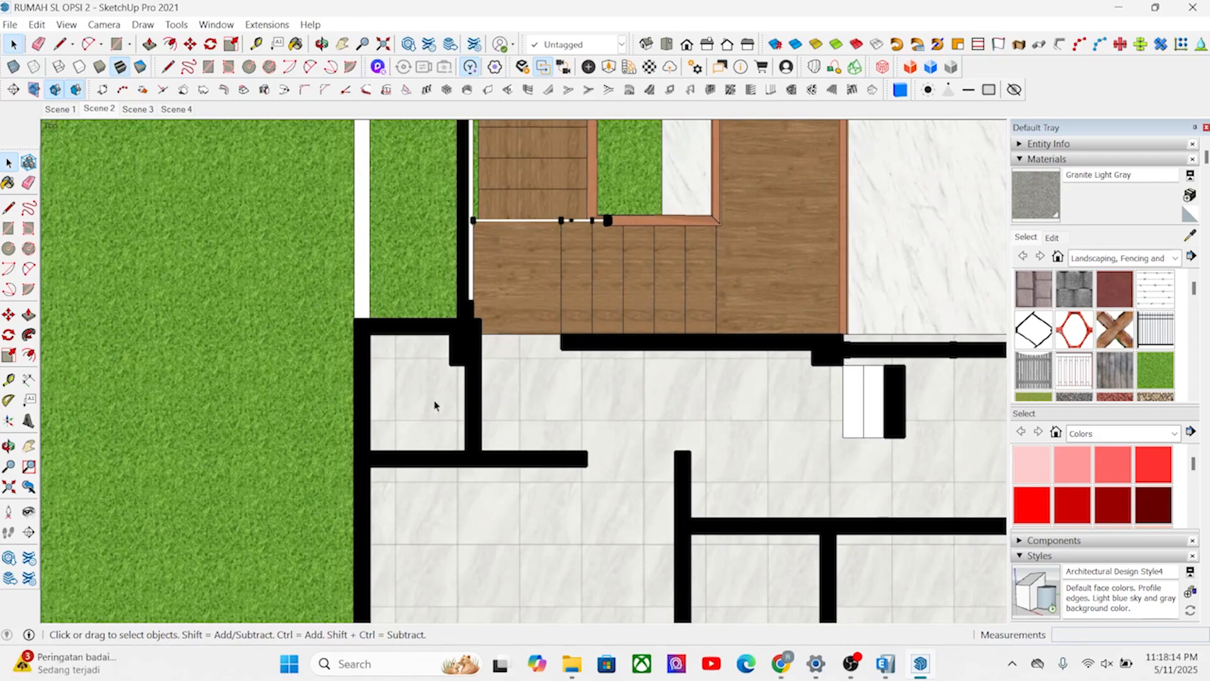
key(t)
click(467, 401)
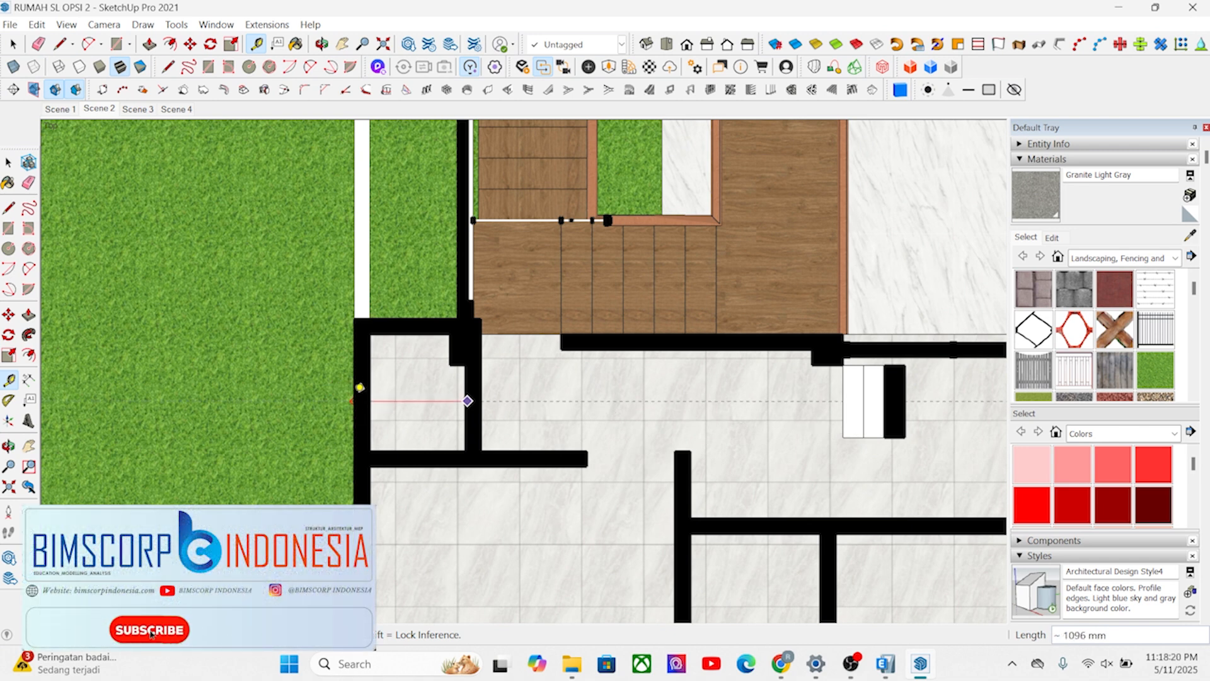
scroll(355, 390, up, 2)
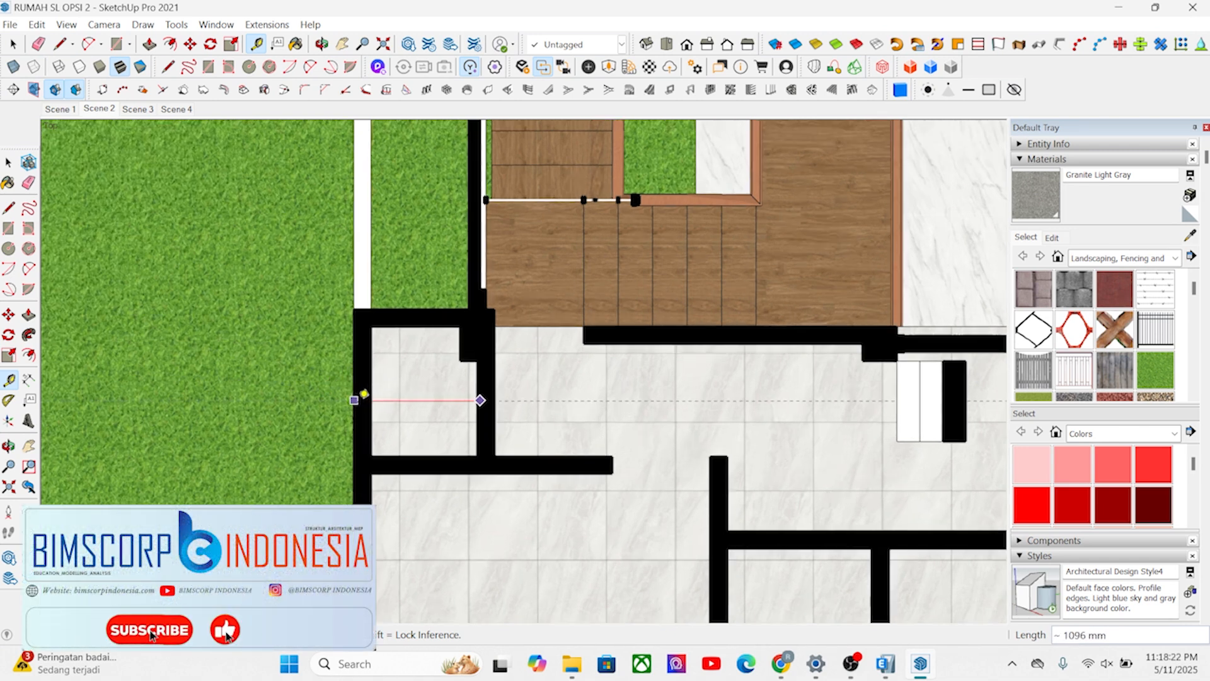
key(space)
Measure the narrow space along the front wall of the second-floor plan, starting from the interior wall behind it.
scroll(354, 401, down, 5)
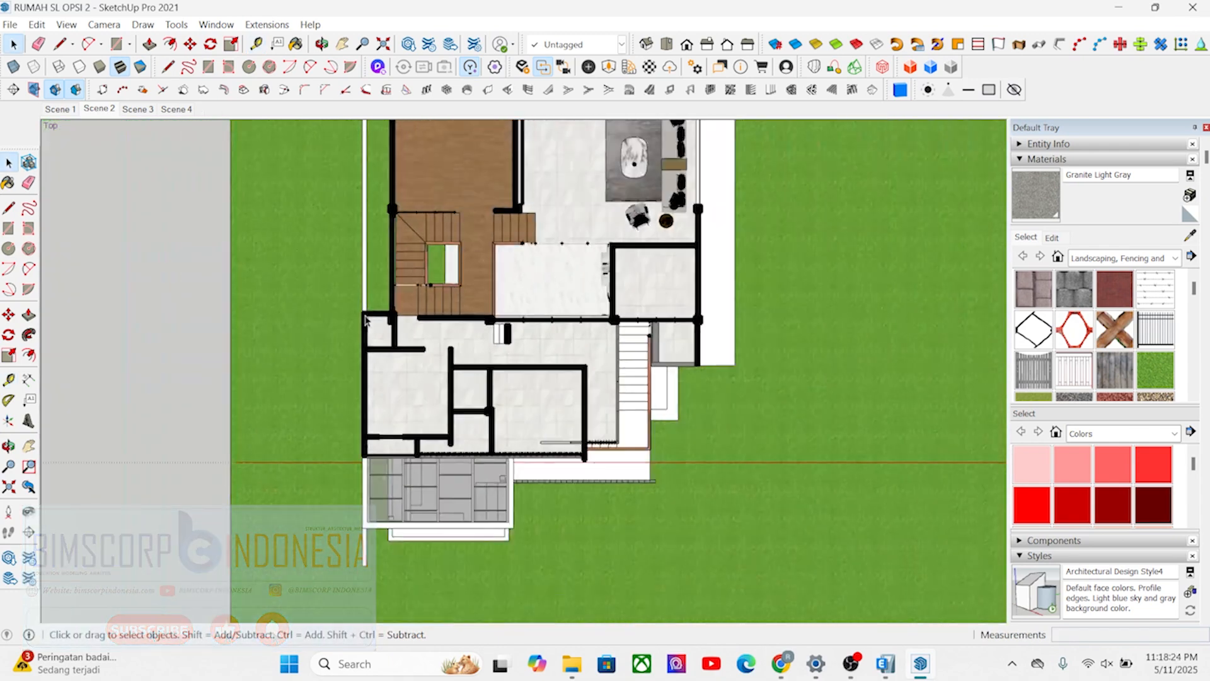
scroll(352, 410, up, 3)
scroll(292, 446, up, 3)
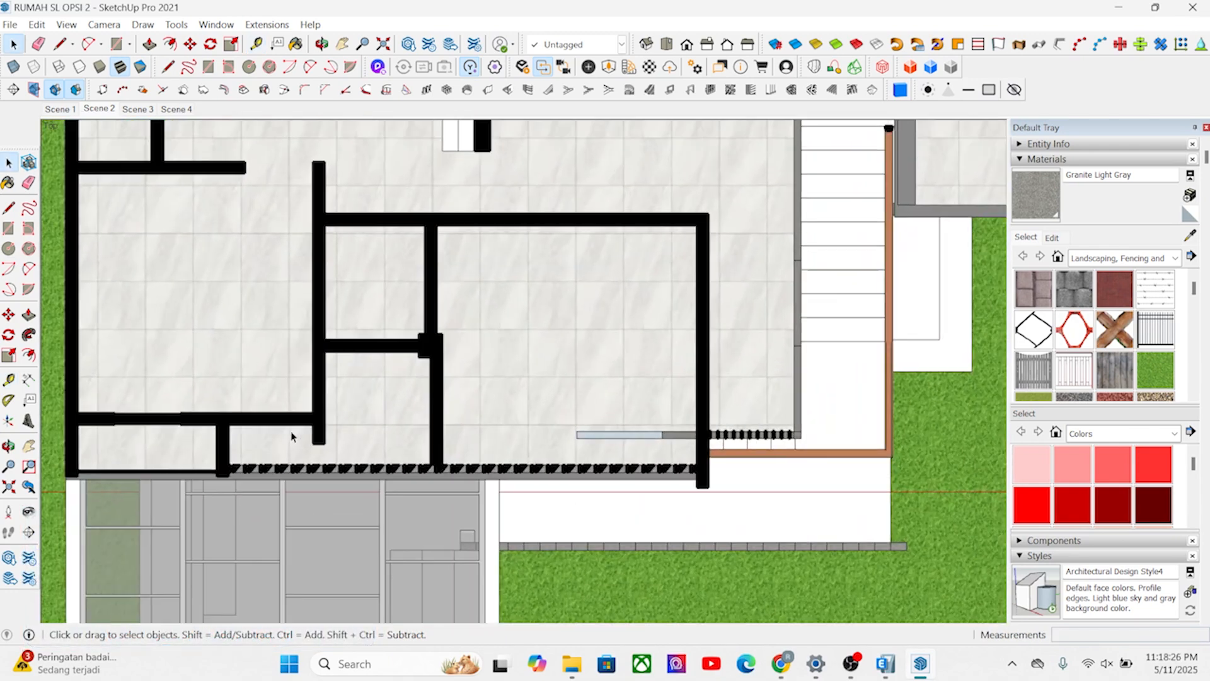
scroll(296, 432, down, 1)
scroll(277, 446, up, 1)
key(t)
click(313, 416)
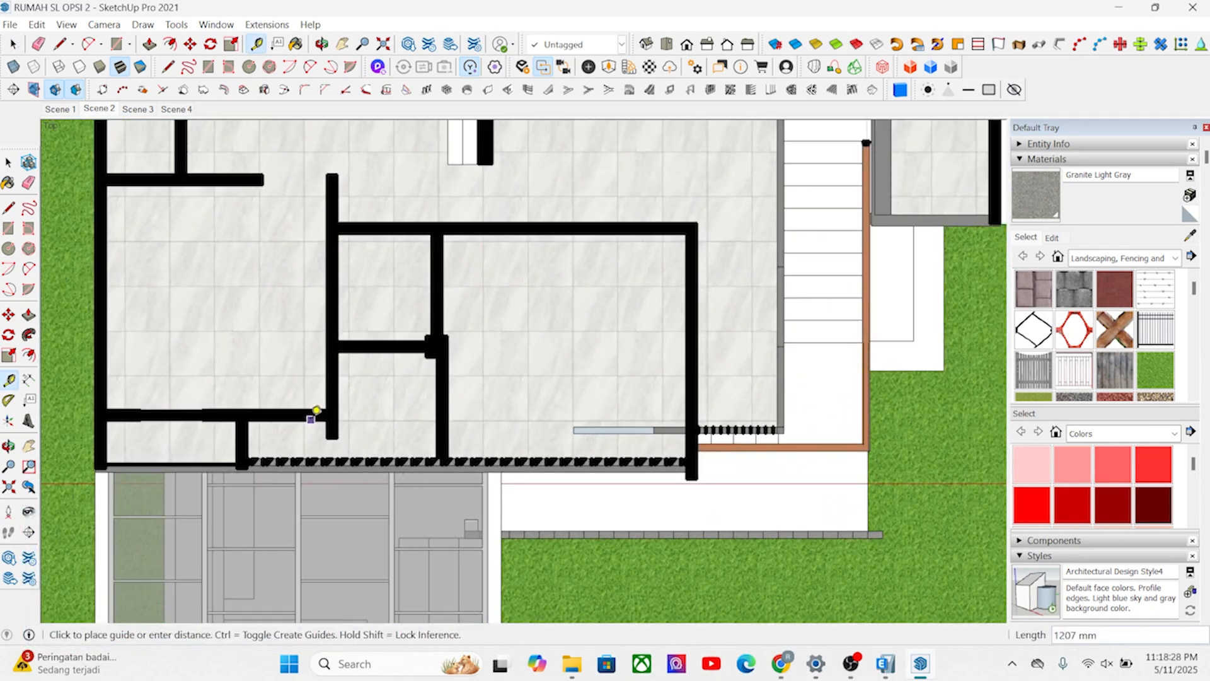
scroll(310, 467, down, 2)
key(space)
Examine the second-floor layout for wall and column positions, from the front rooms to the rear living area.
scroll(586, 409, down, 2)
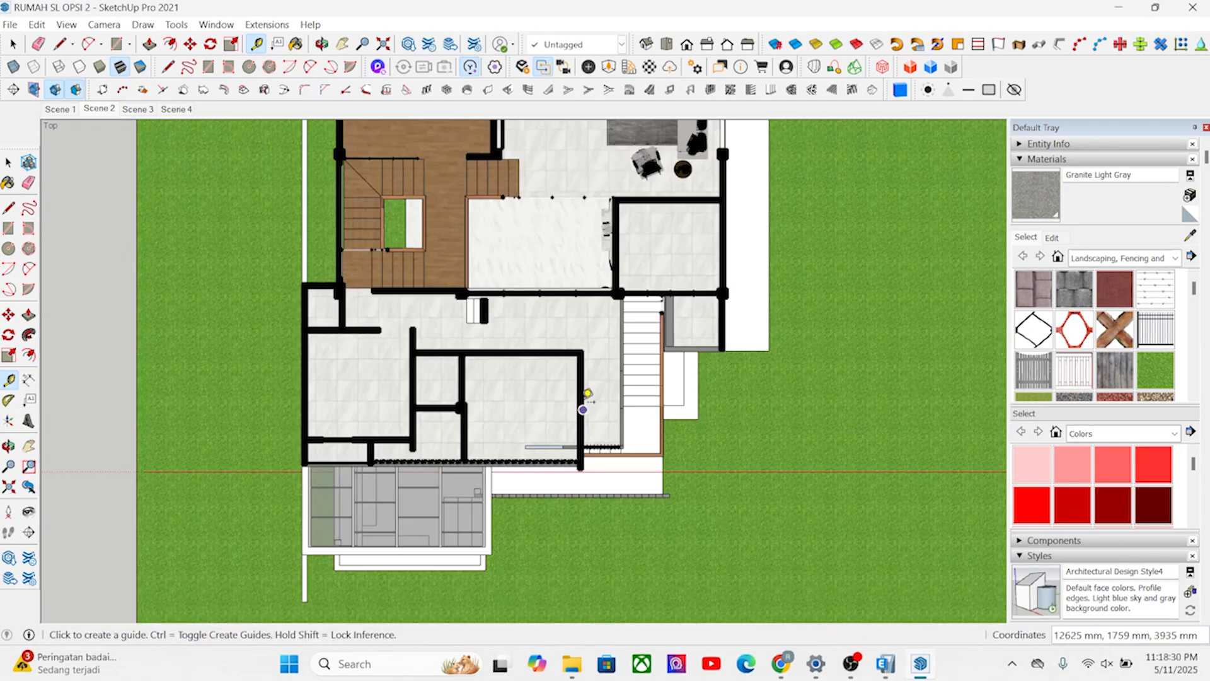
scroll(684, 318, up, 3)
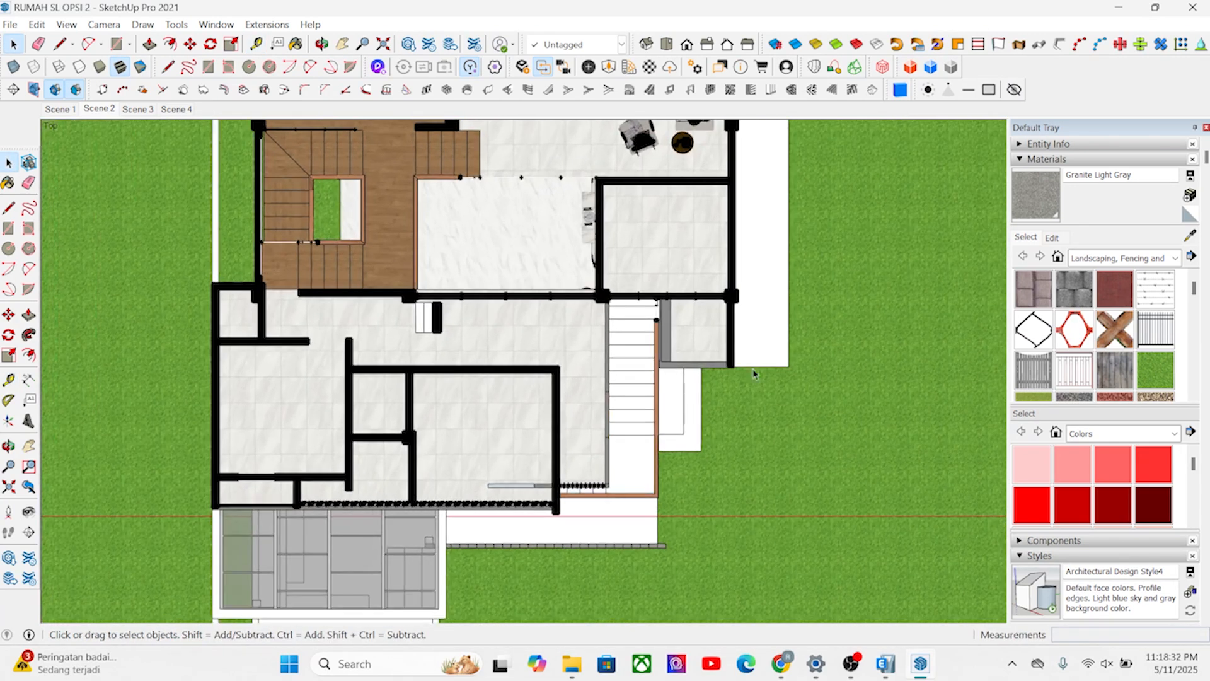
scroll(738, 408, down, 5)
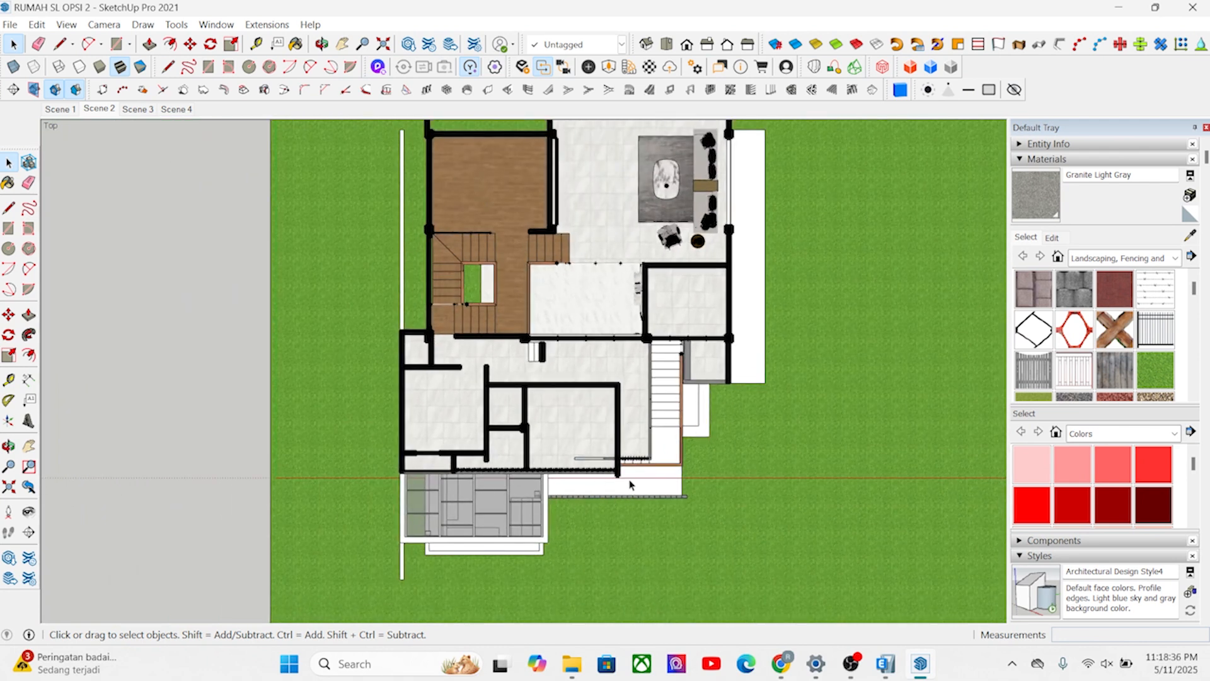
scroll(645, 542, down, 1)
scroll(718, 186, up, 3)
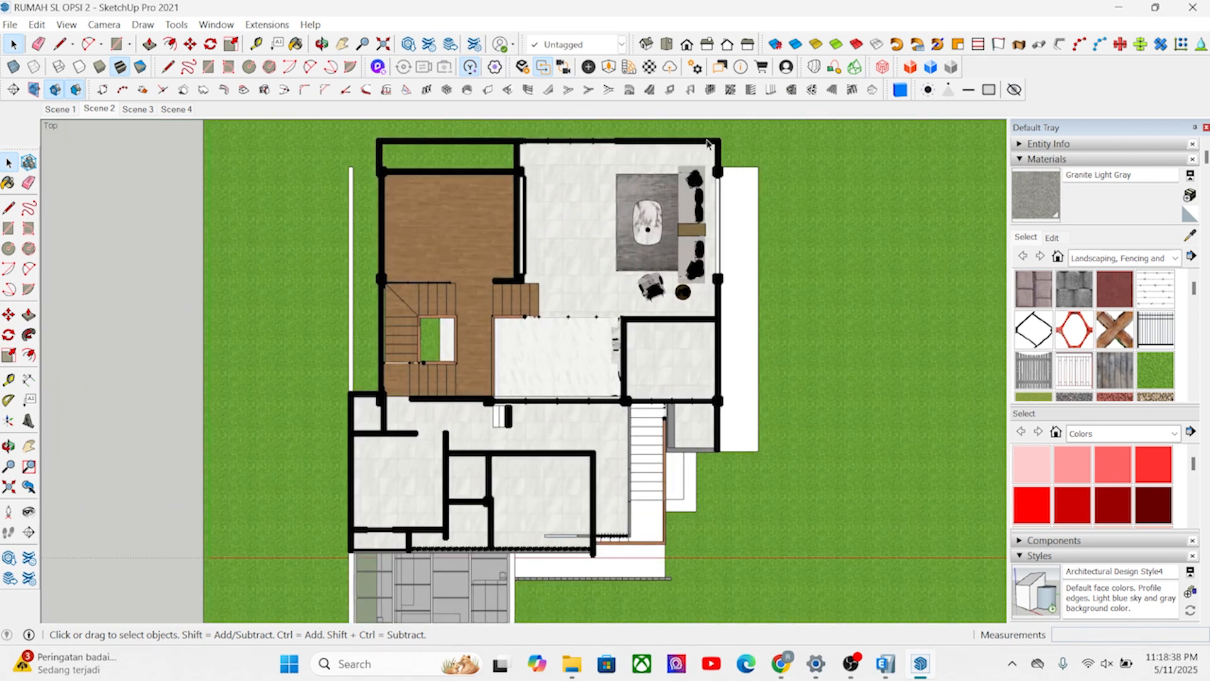
scroll(428, 173, up, 2)
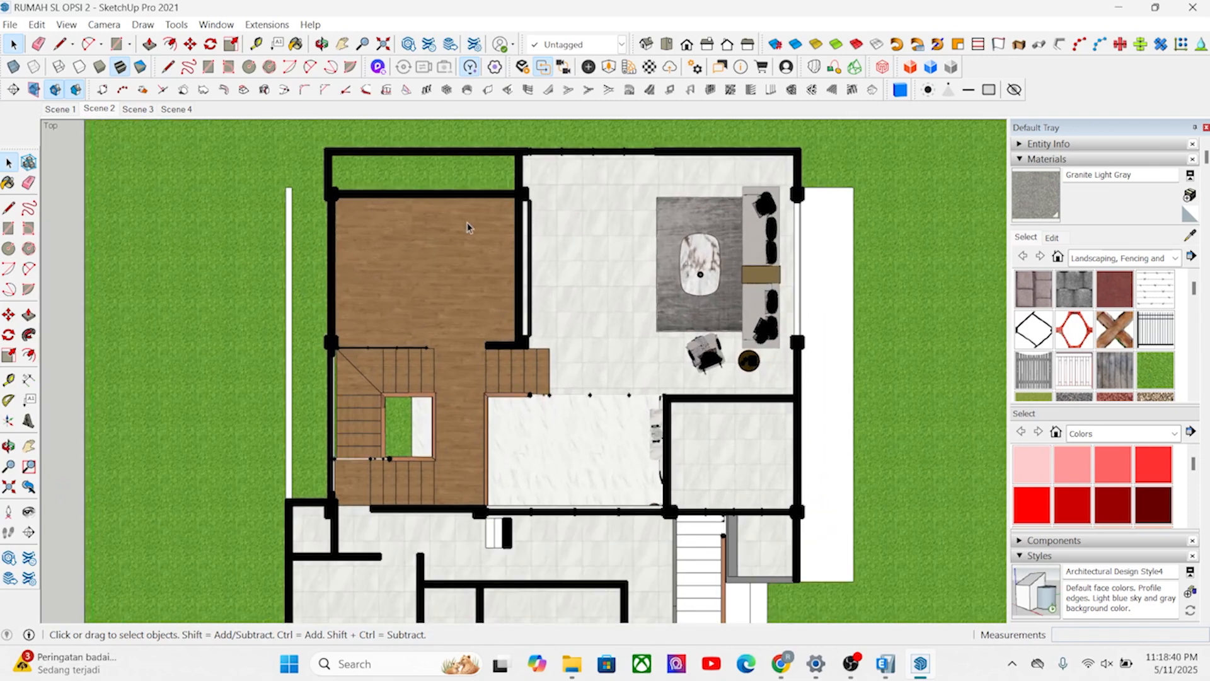
scroll(433, 308, down, 4)
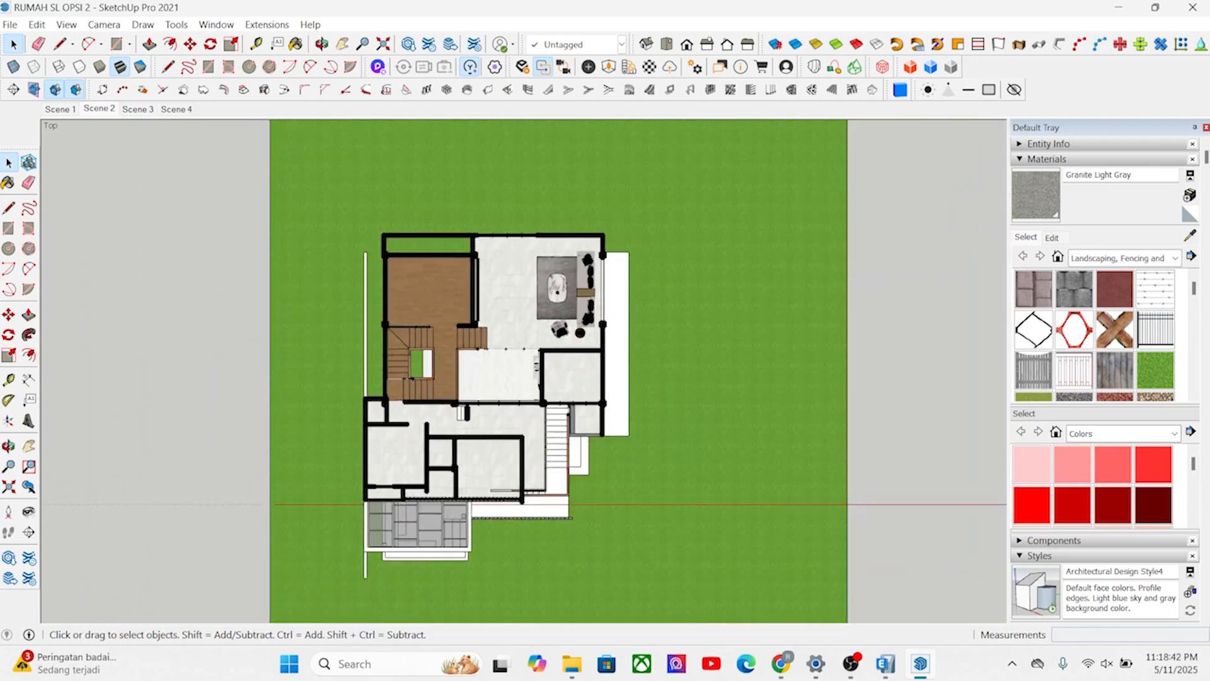
Switch to the ETABS model and set up frame line drawing on the Lantai 2 plan with section B1 200X400.
click(890, 675)
middle_drag(416, 438, 425, 322)
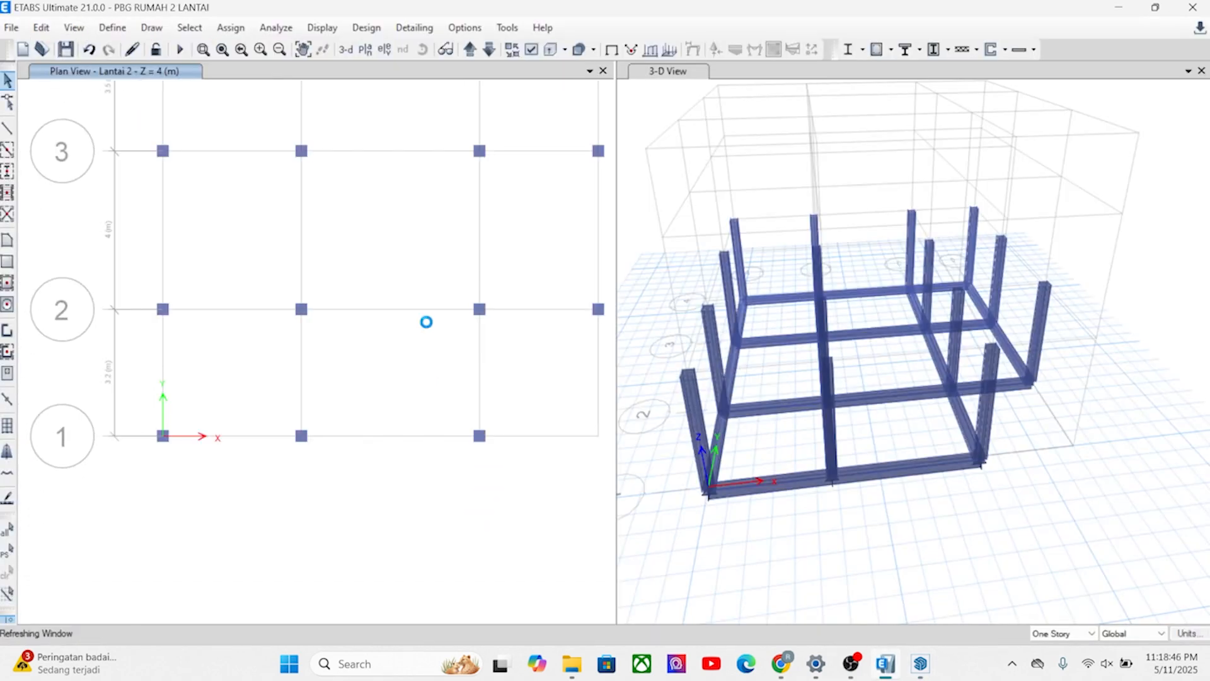
click(8, 128)
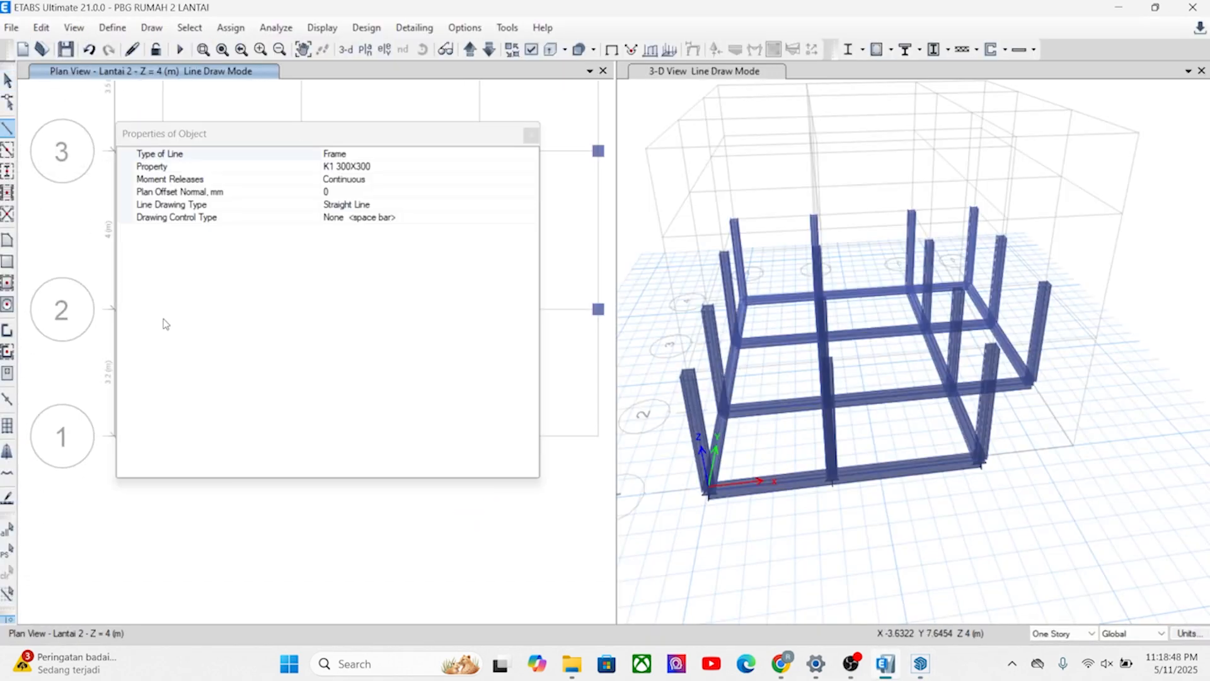
drag(293, 140, 781, 206)
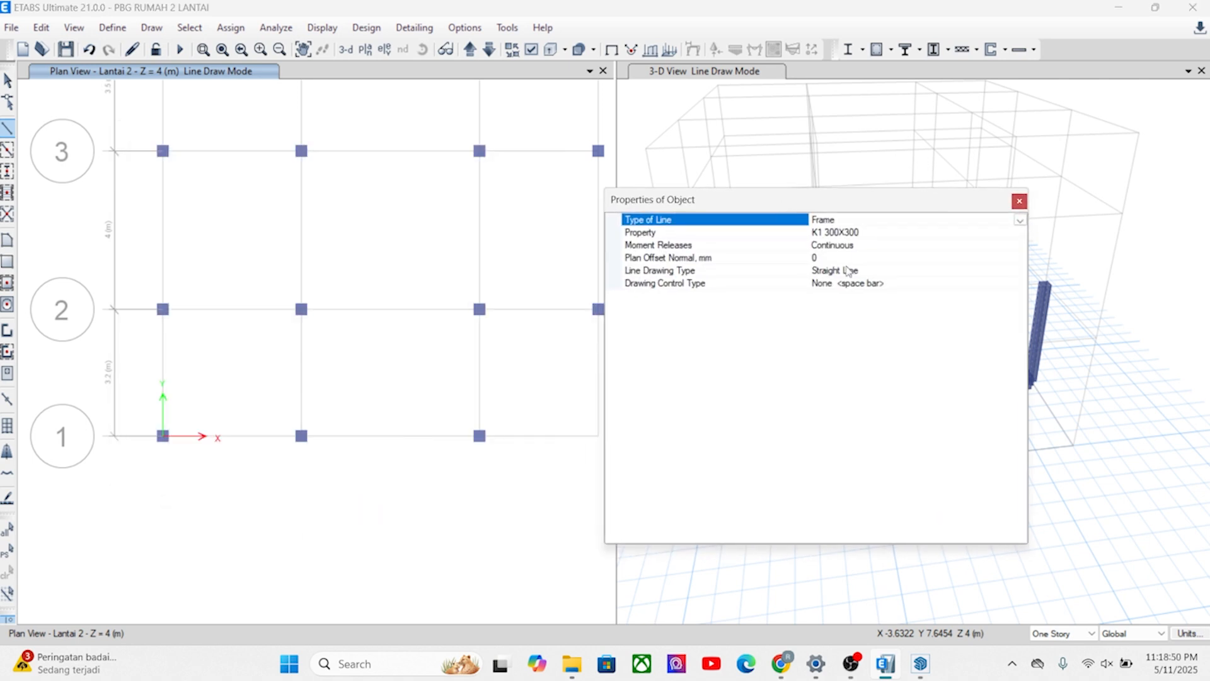
click(930, 232)
click(1020, 233)
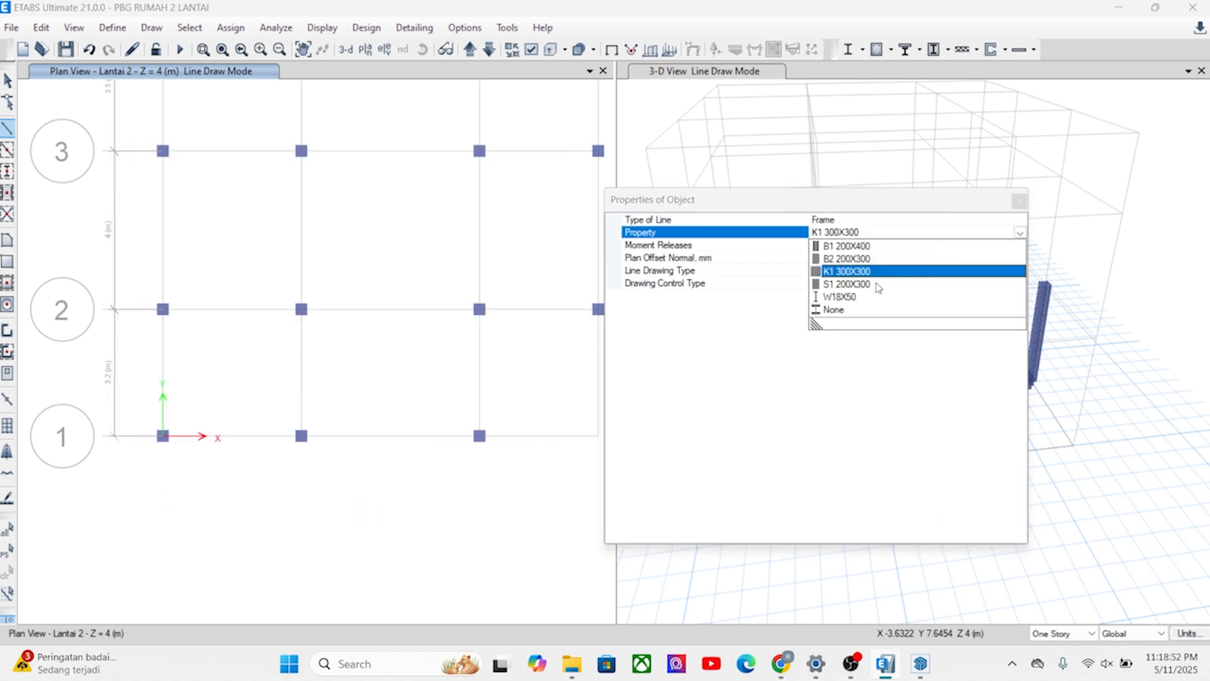
click(846, 246)
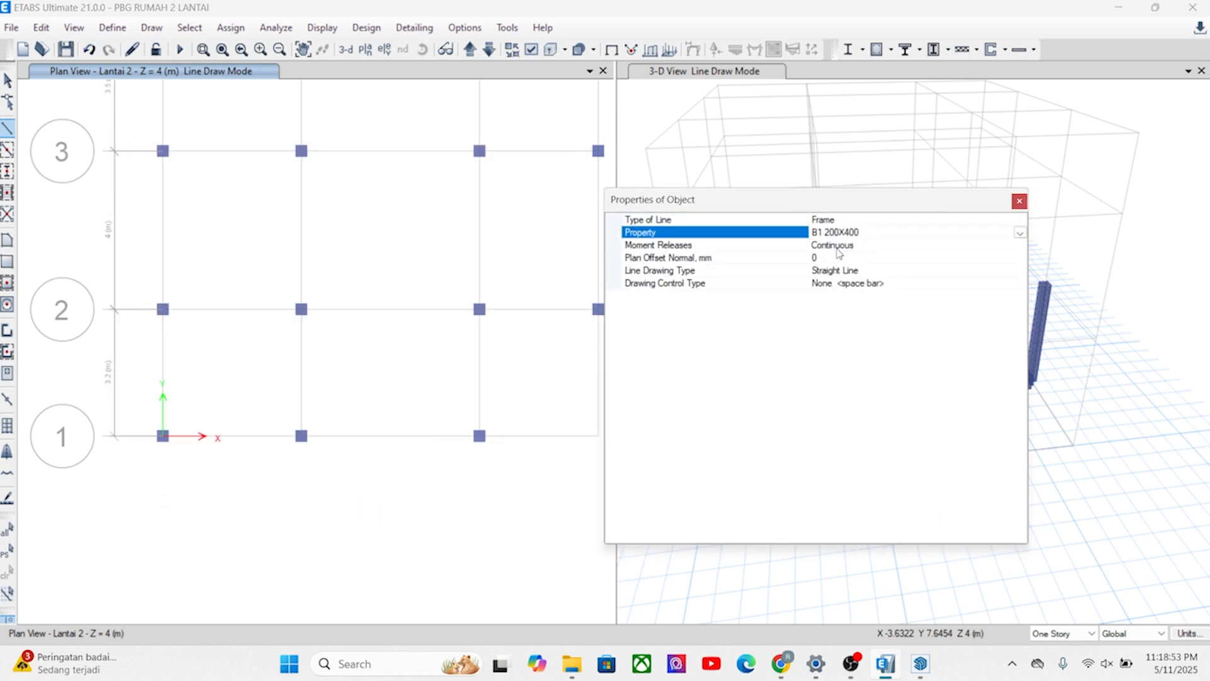
Draw B1 200X400 beams on Lantai 2 from A1 to A2, A1 to B1, B1 to C1 and C1 to C2.
click(163, 435)
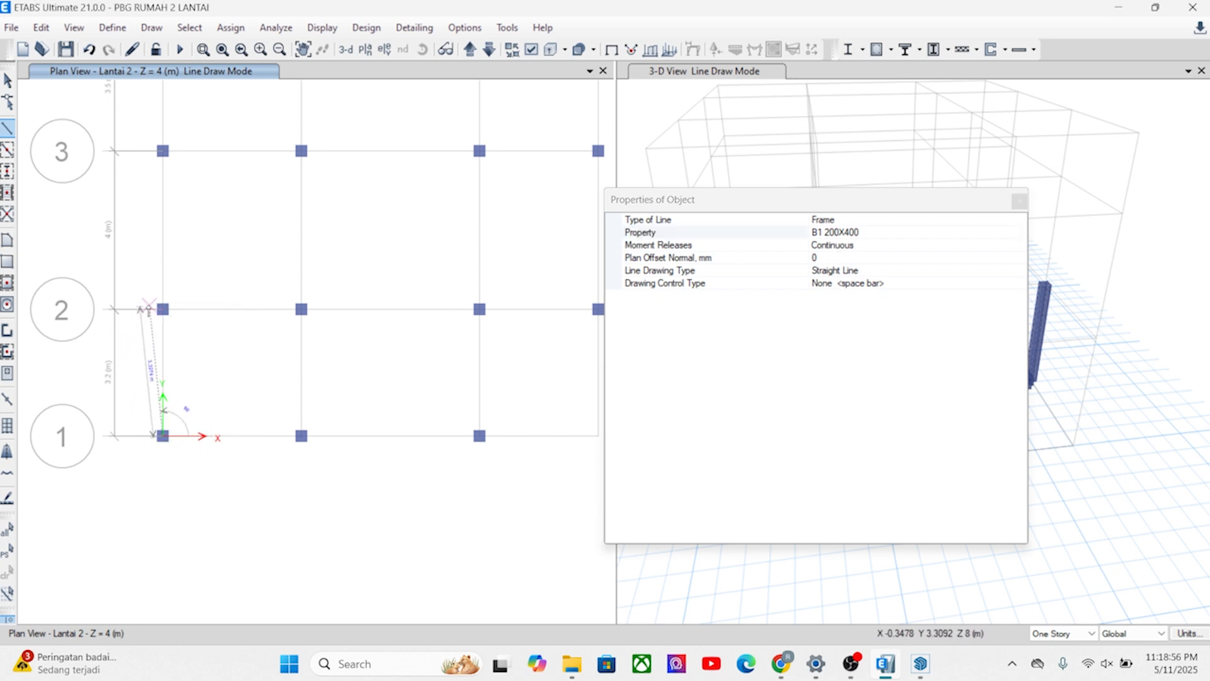
click(163, 308)
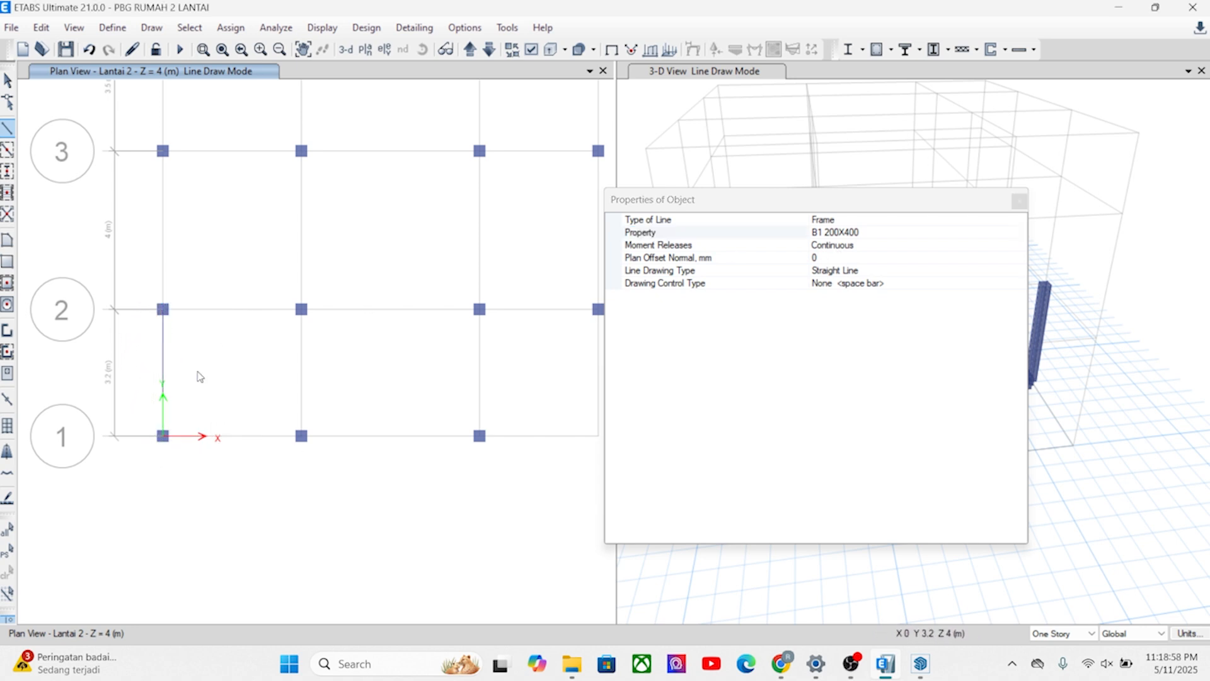
click(163, 435)
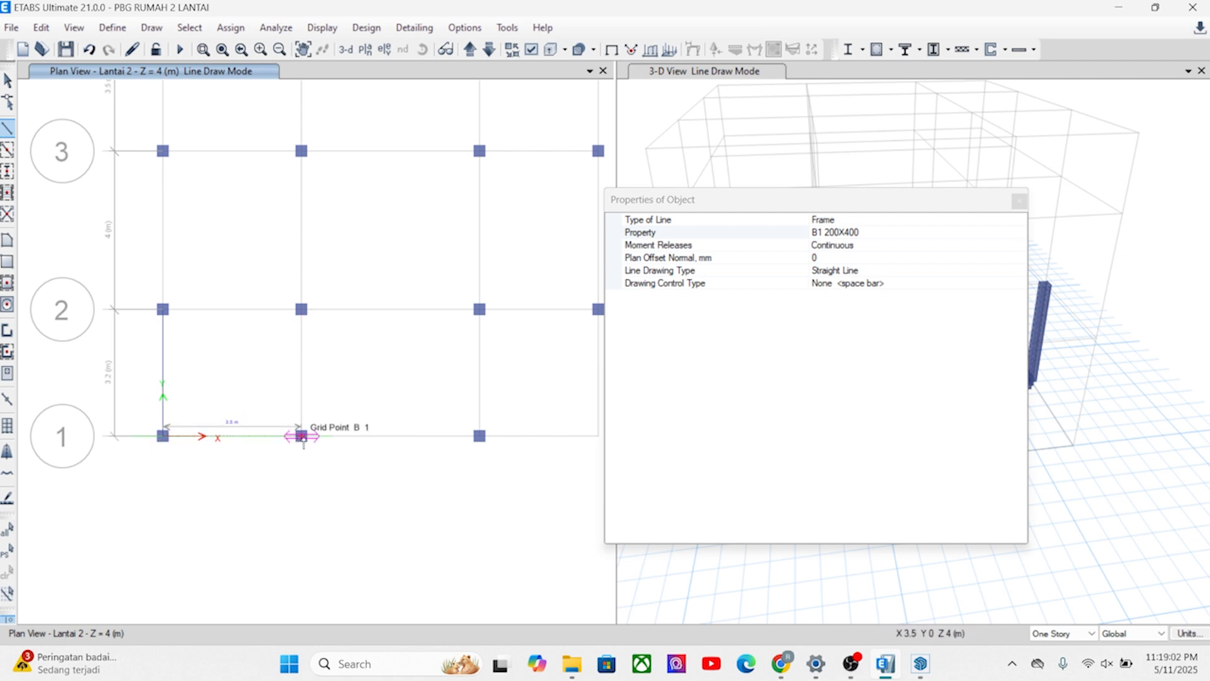
click(302, 436)
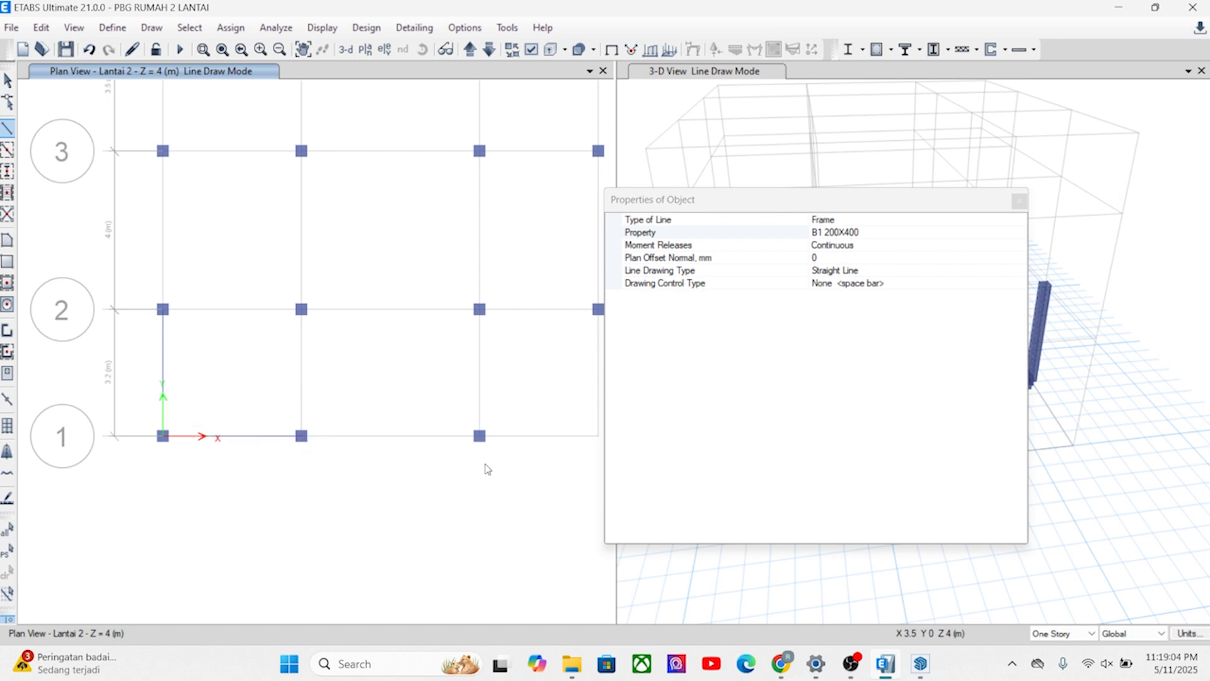
click(479, 436)
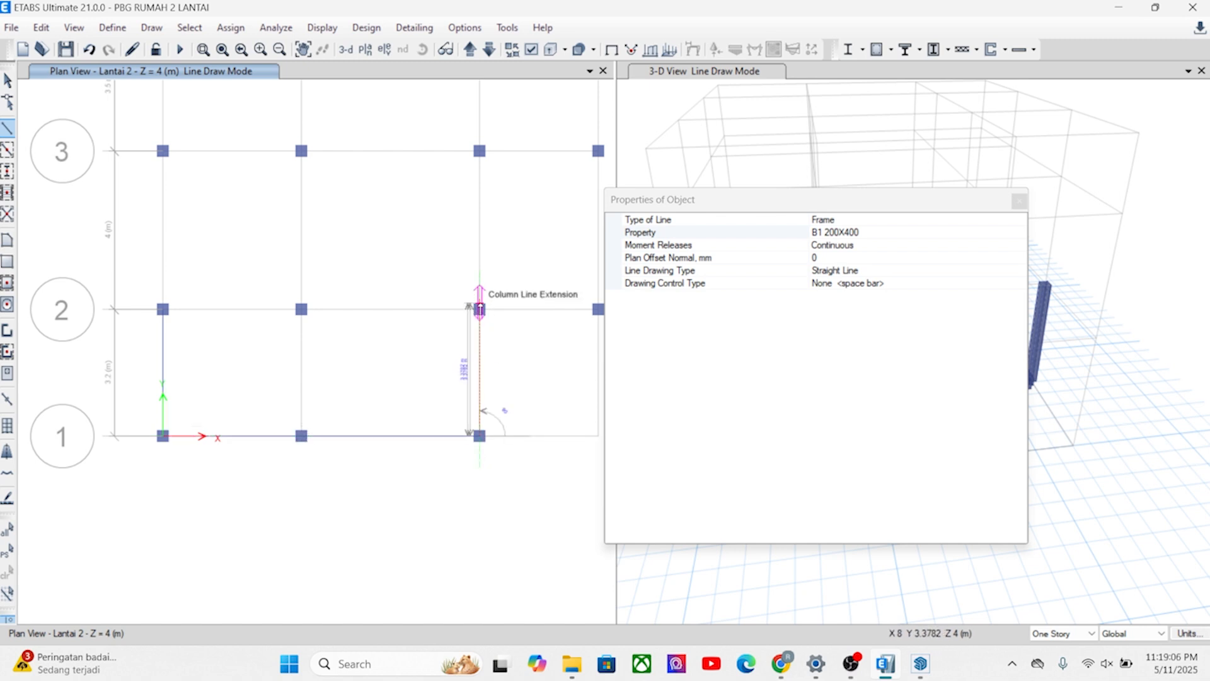
click(479, 308)
right_click(359, 357)
Draw B1 200X400 beams on Lantai 2 from B1 to B2 and from A2 to B2.
click(301, 435)
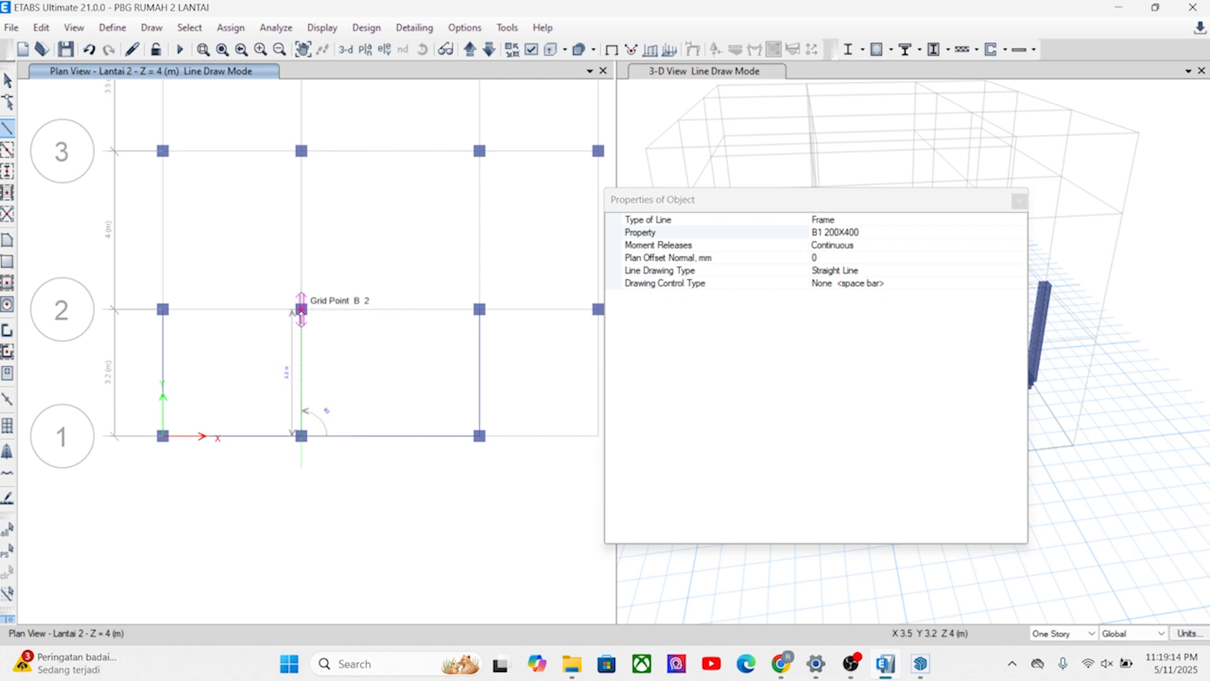
click(301, 309)
right_click(301, 309)
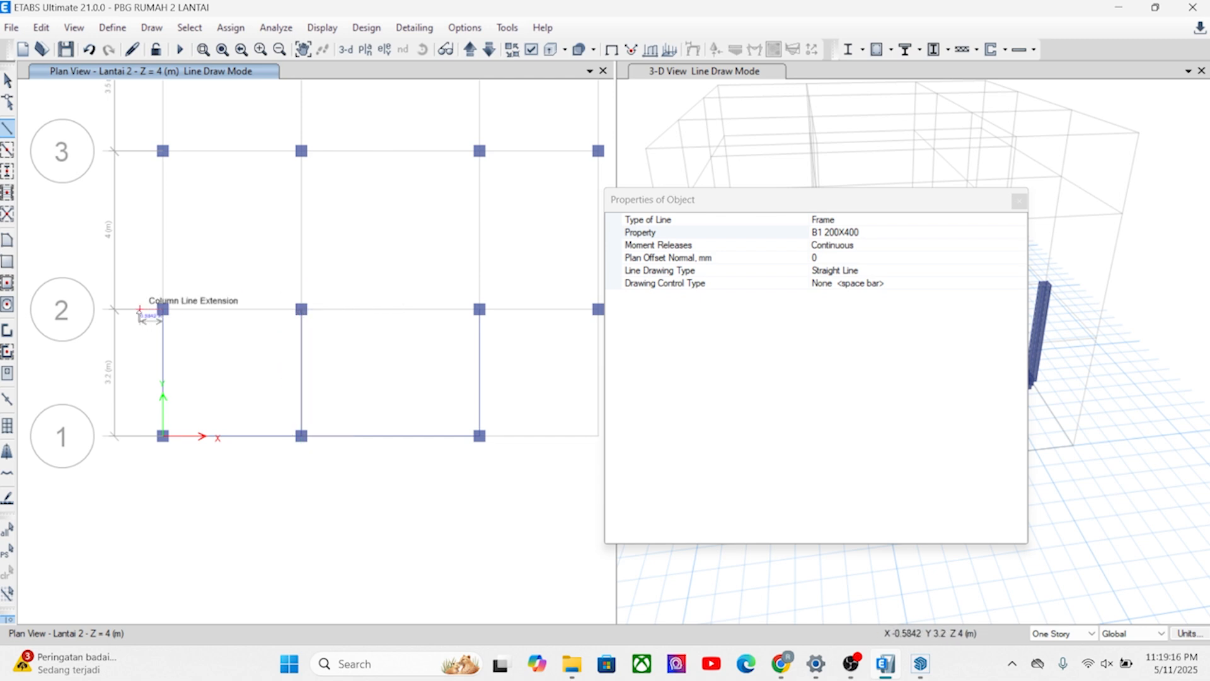
click(162, 310)
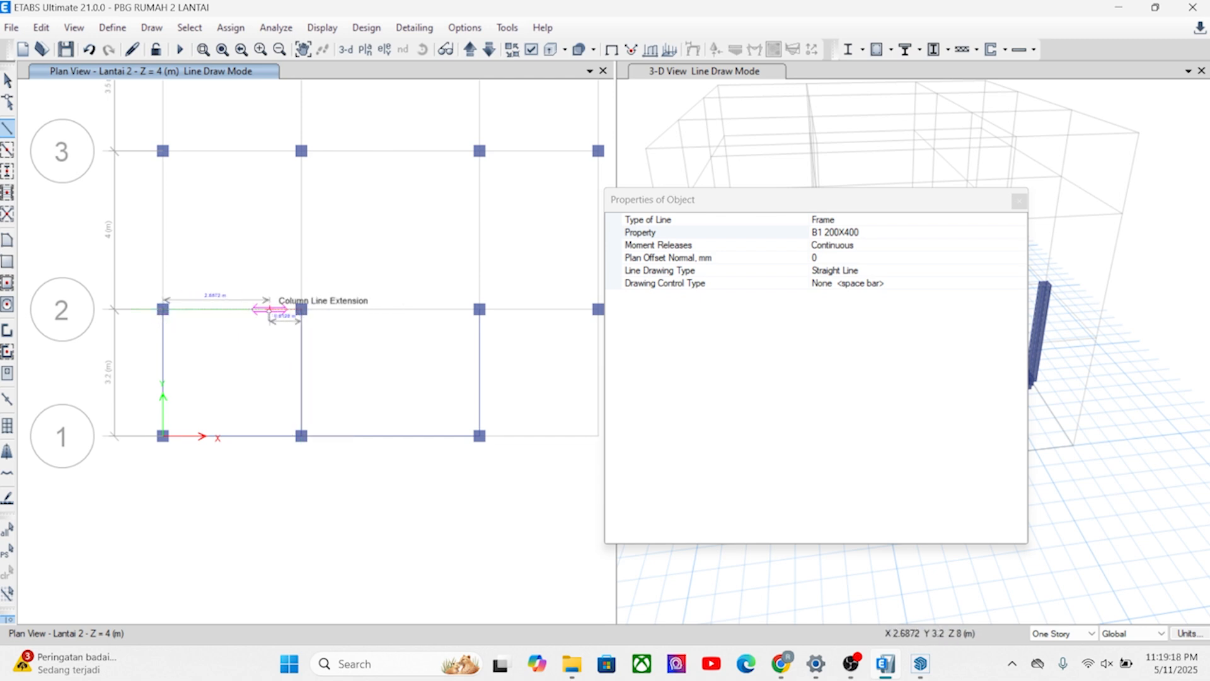
click(301, 309)
right_click(302, 309)
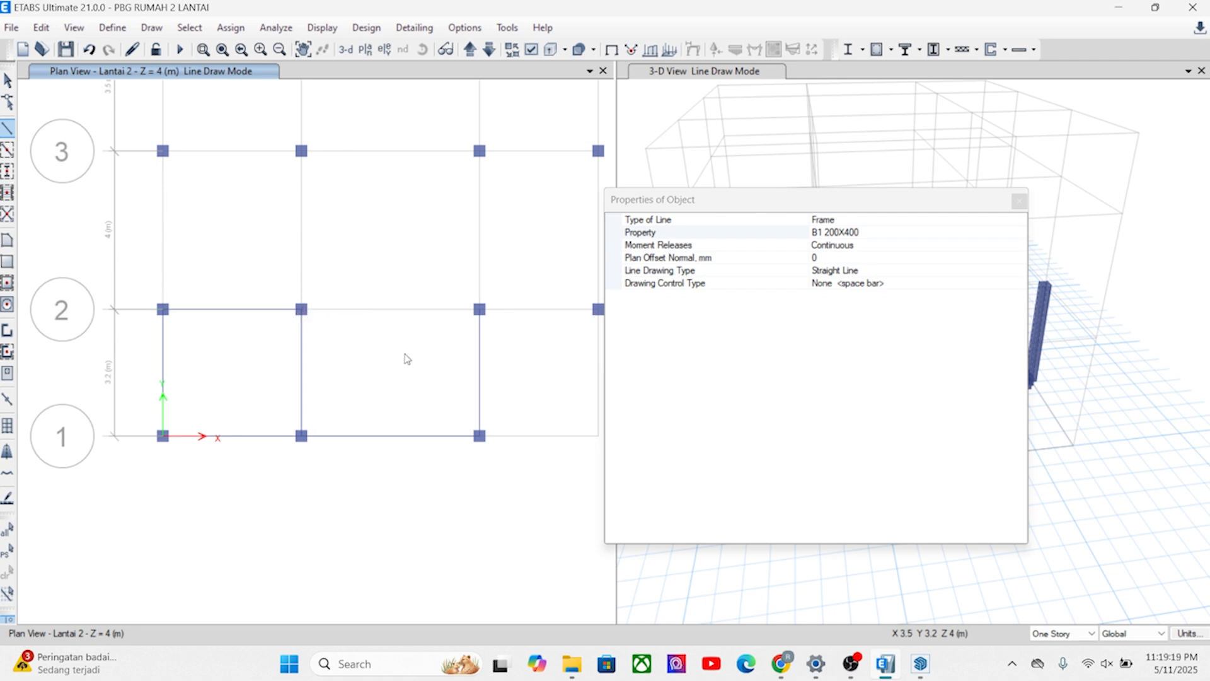
Try to draw a B1 200X400 beam on Lantai 2 along grid line 2 from B2 to C2.
click(301, 309)
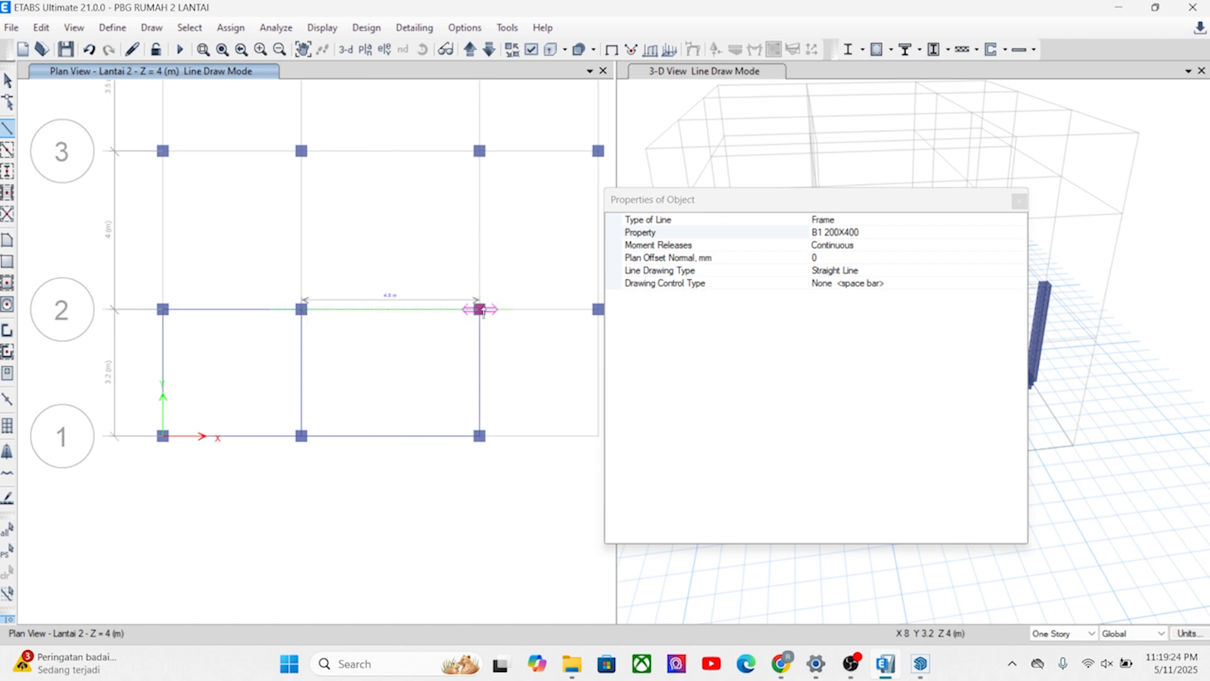
click(479, 309)
right_click(479, 309)
scroll(353, 378, up, 5)
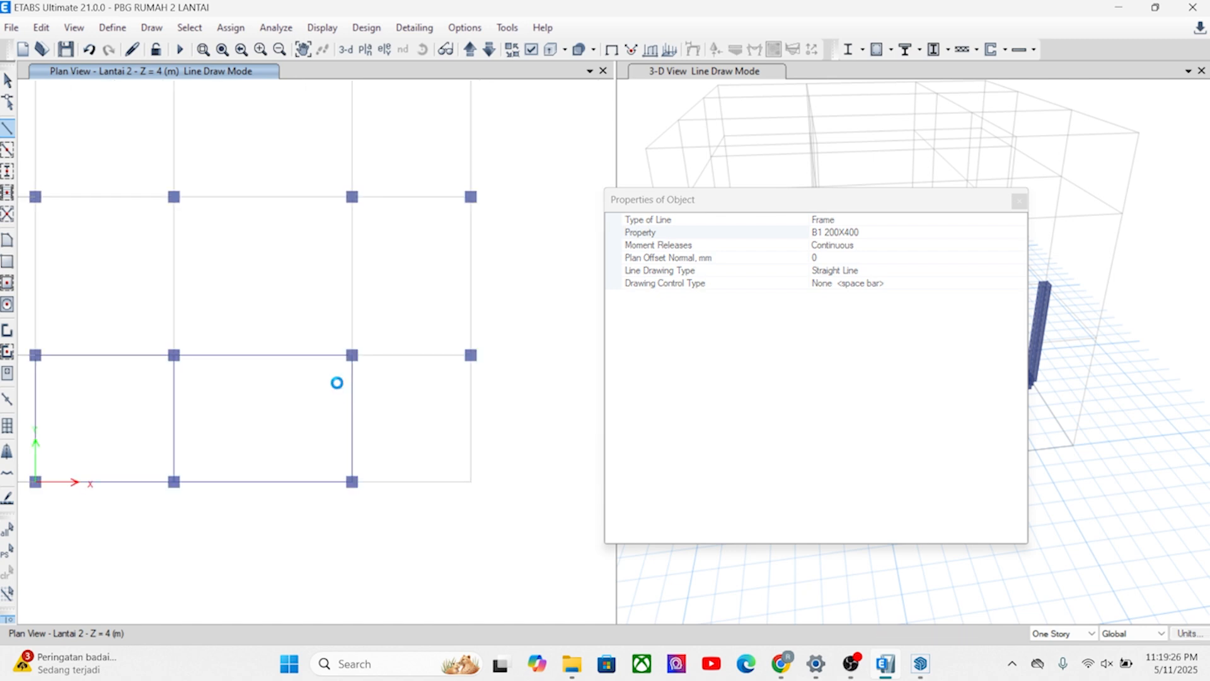
click(397, 339)
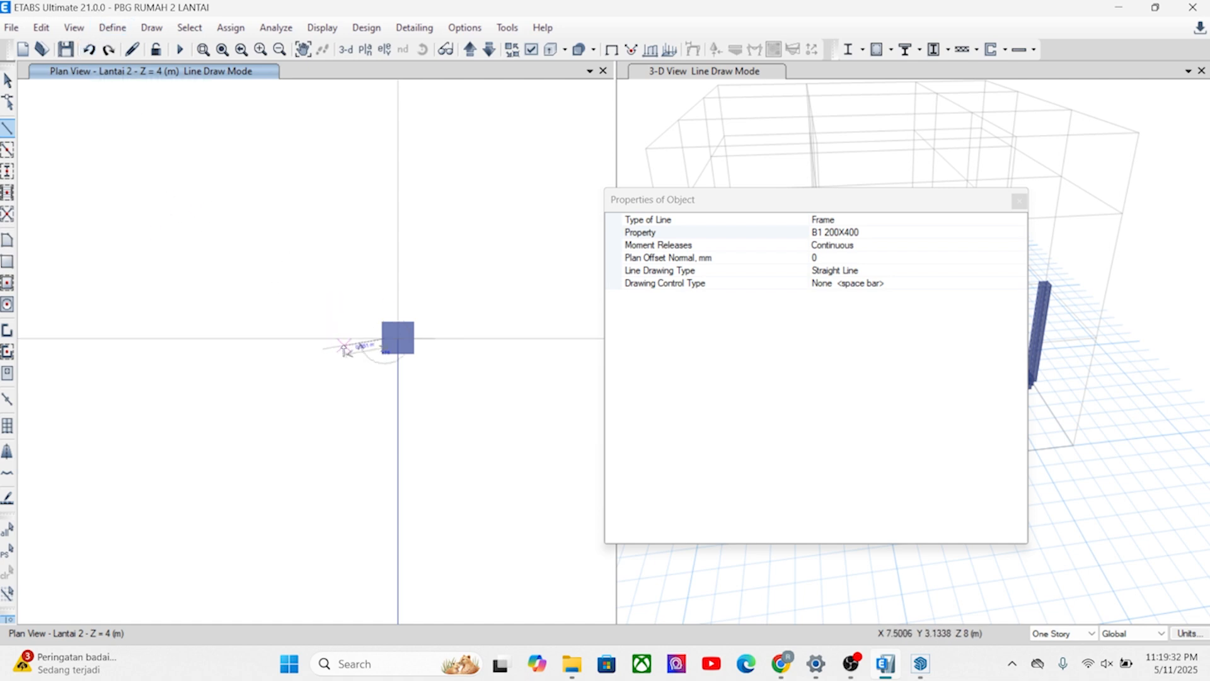
key(Escape)
drag(338, 359, 297, 300)
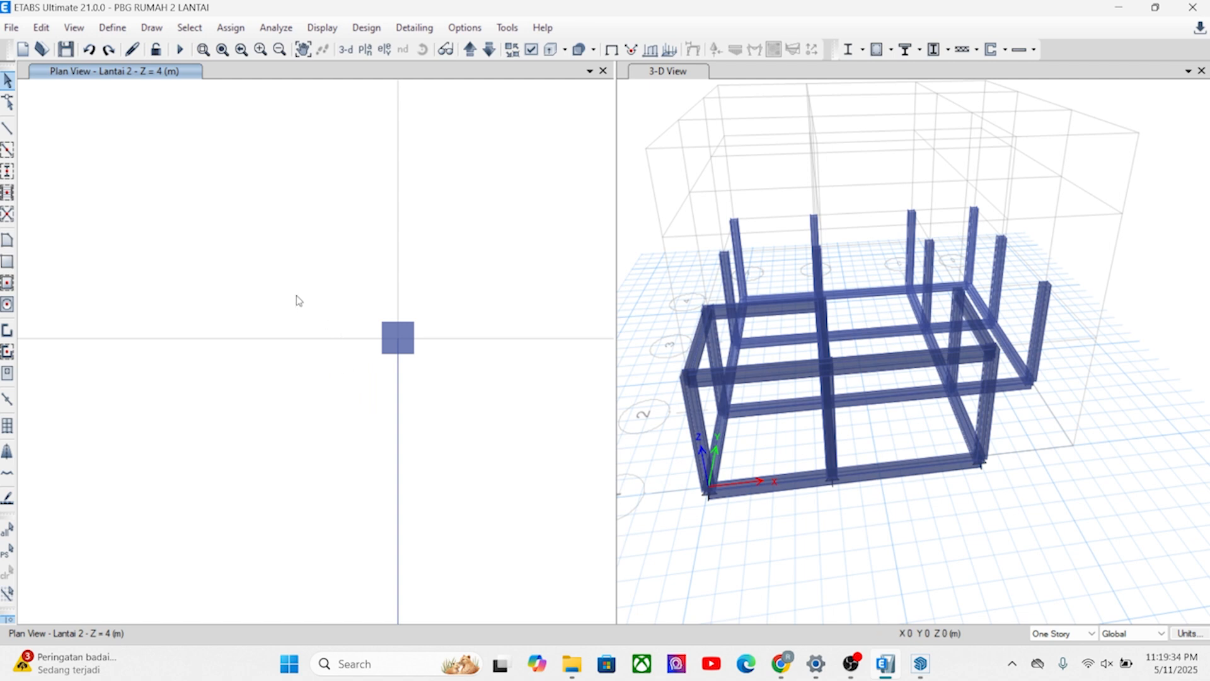
Draw a B1 200X400 beam on Lantai 2 from B2 to C2.
scroll(297, 300, down, 5)
scroll(246, 302, up, 3)
scroll(288, 339, up, 3)
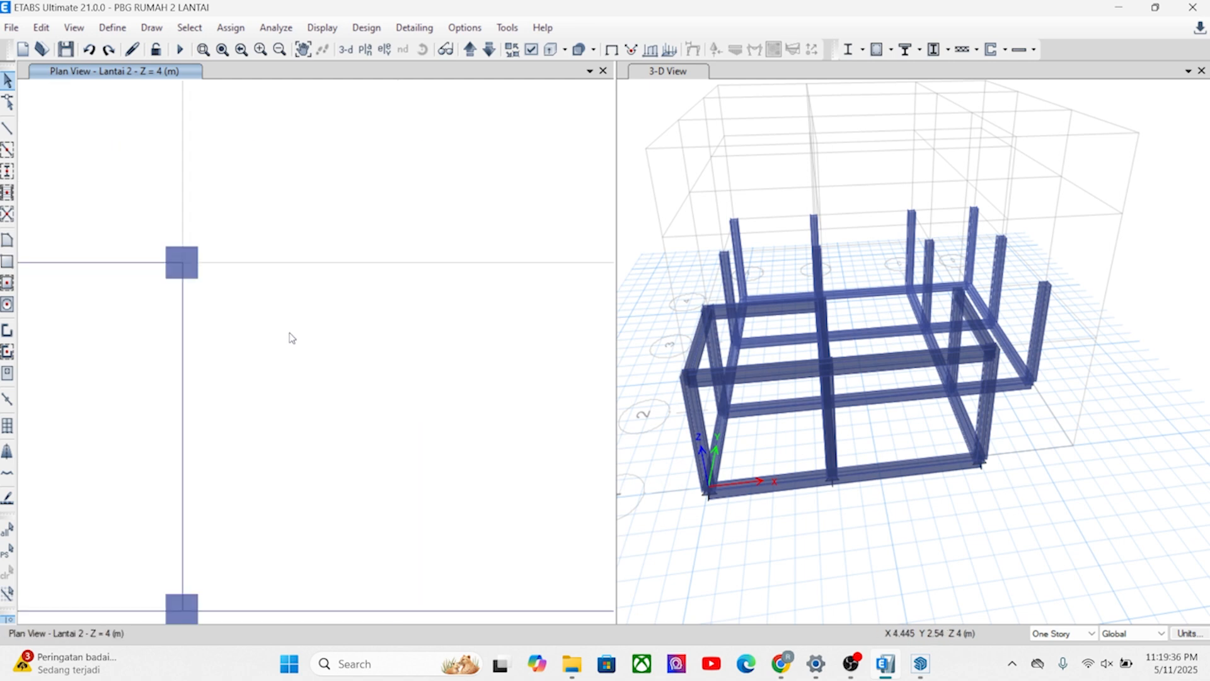
scroll(300, 351, down, 2)
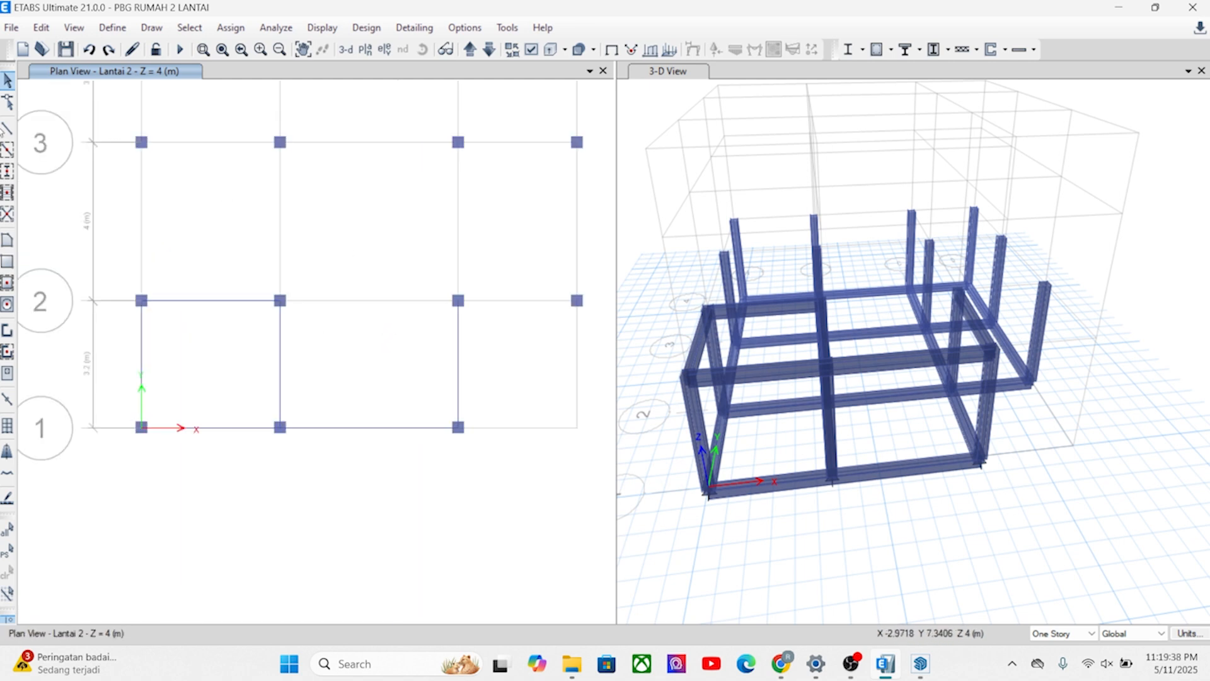
click(8, 128)
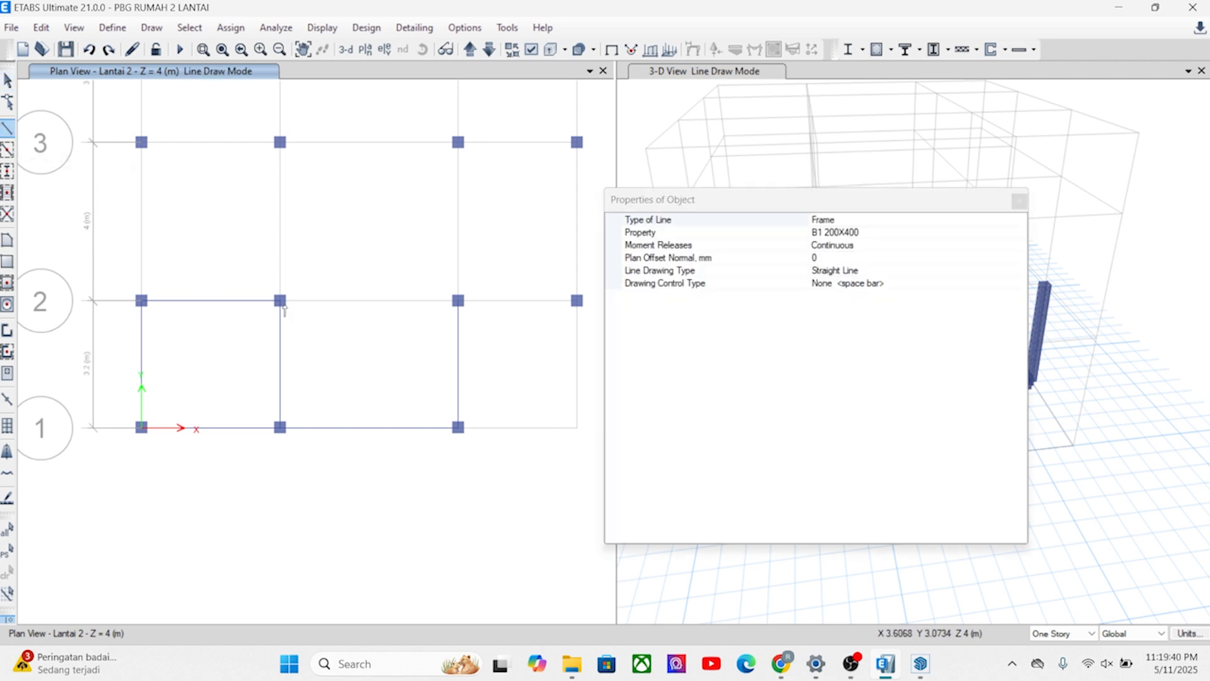
click(279, 301)
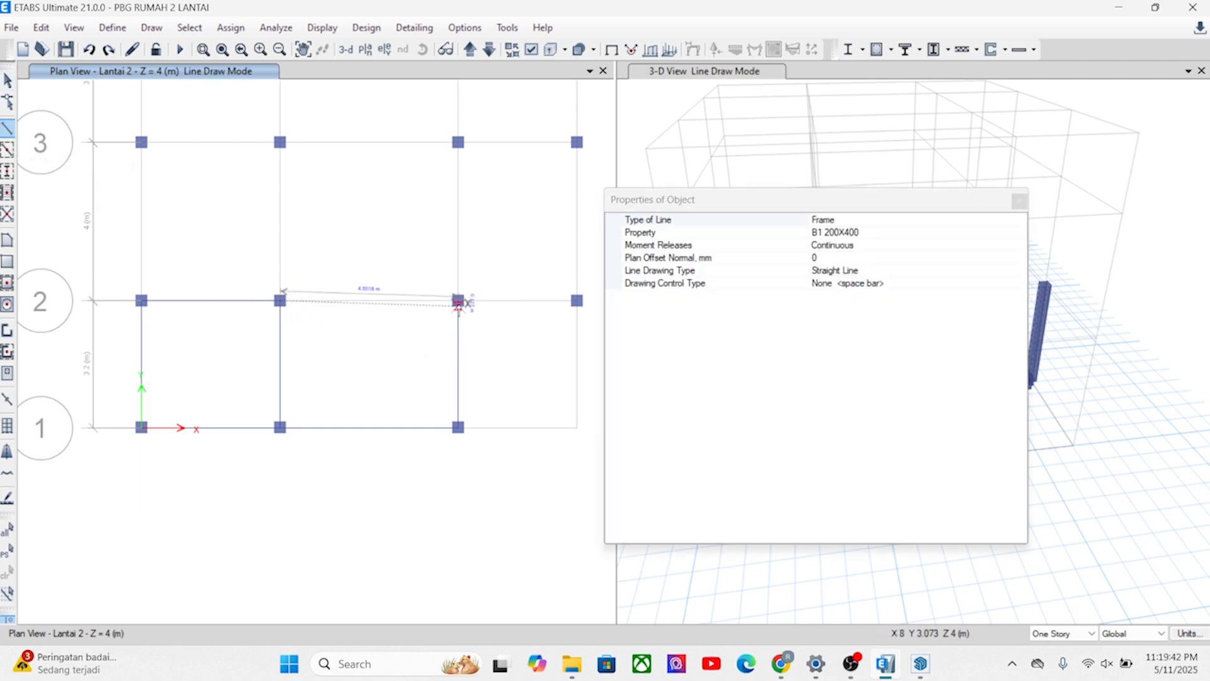
click(458, 300)
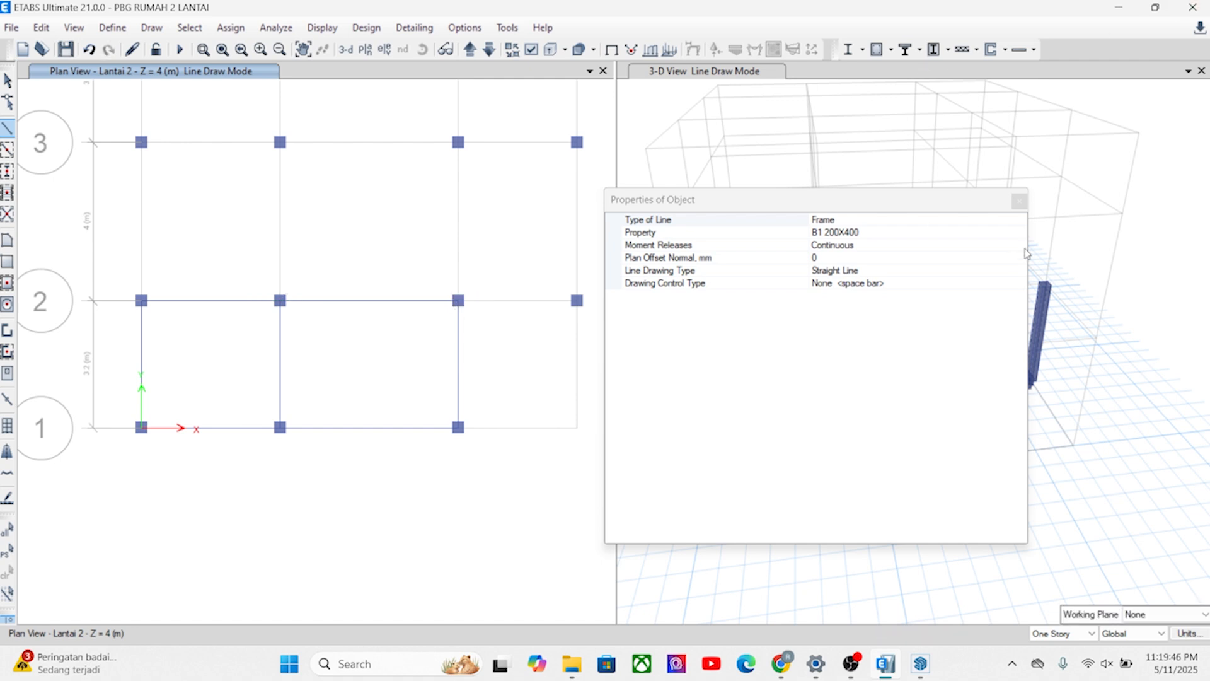
click(1019, 201)
Draw B1 200X400 beams on Lantai 2 from A4 to A3 and along grid line 3 from A3 to D3.
middle_drag(482, 317, 489, 407)
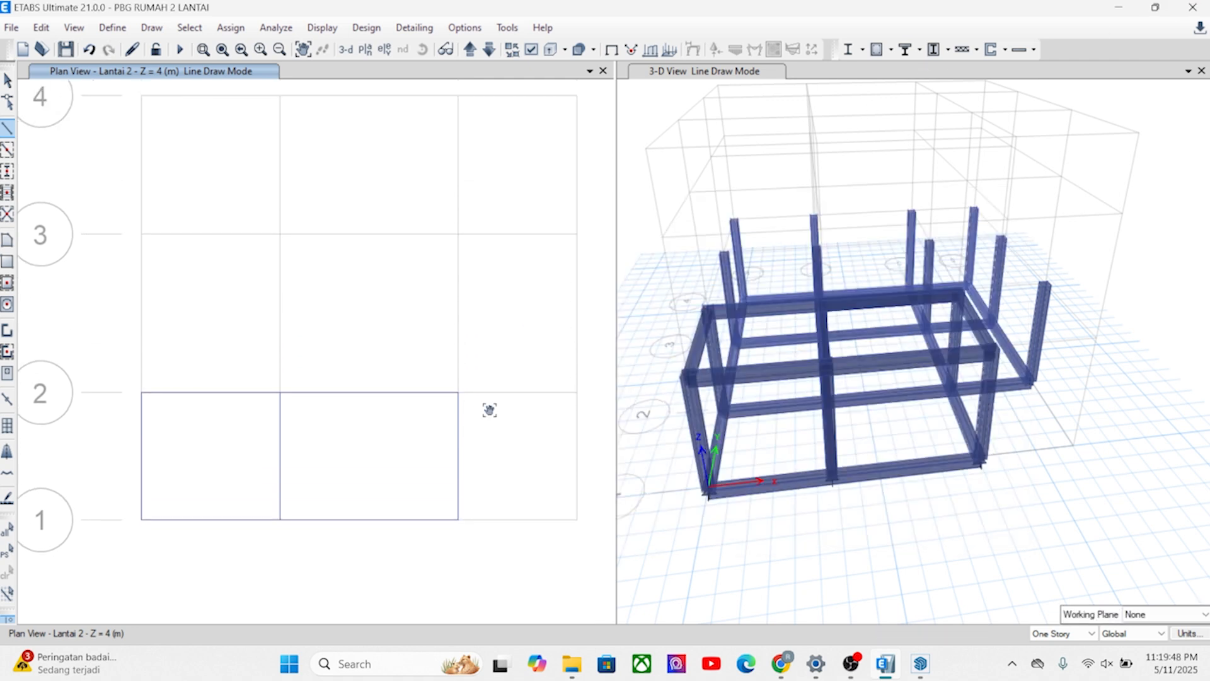
middle_drag(244, 218, 168, 410)
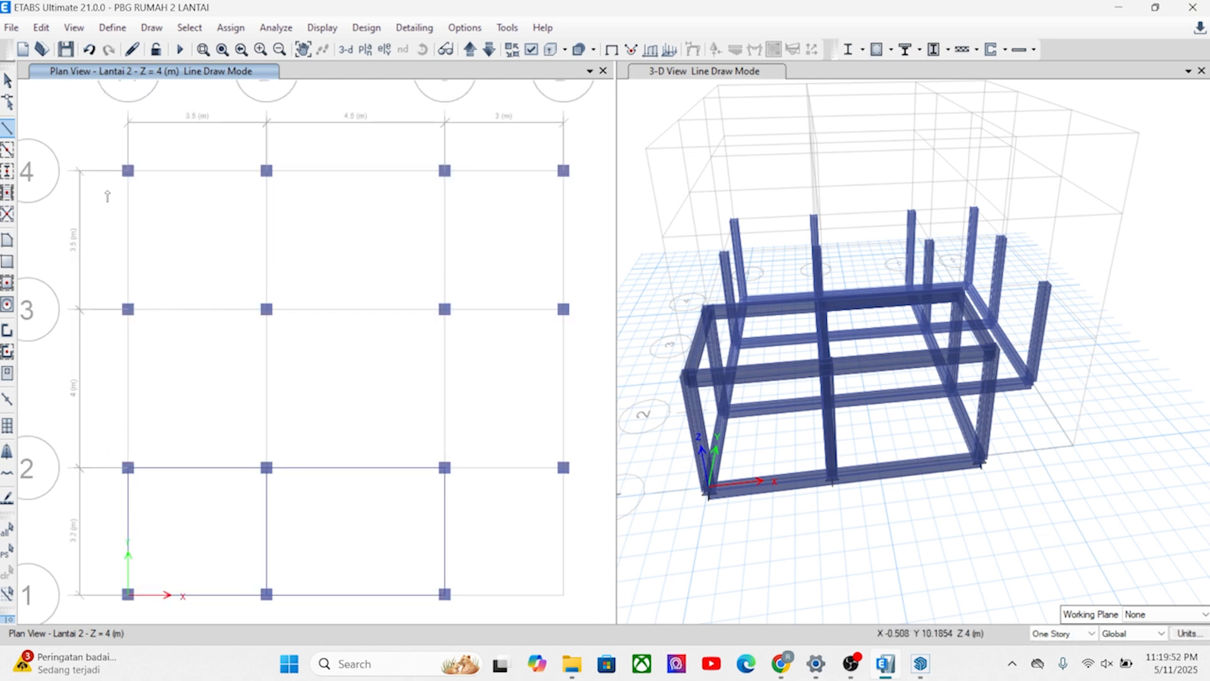
click(128, 170)
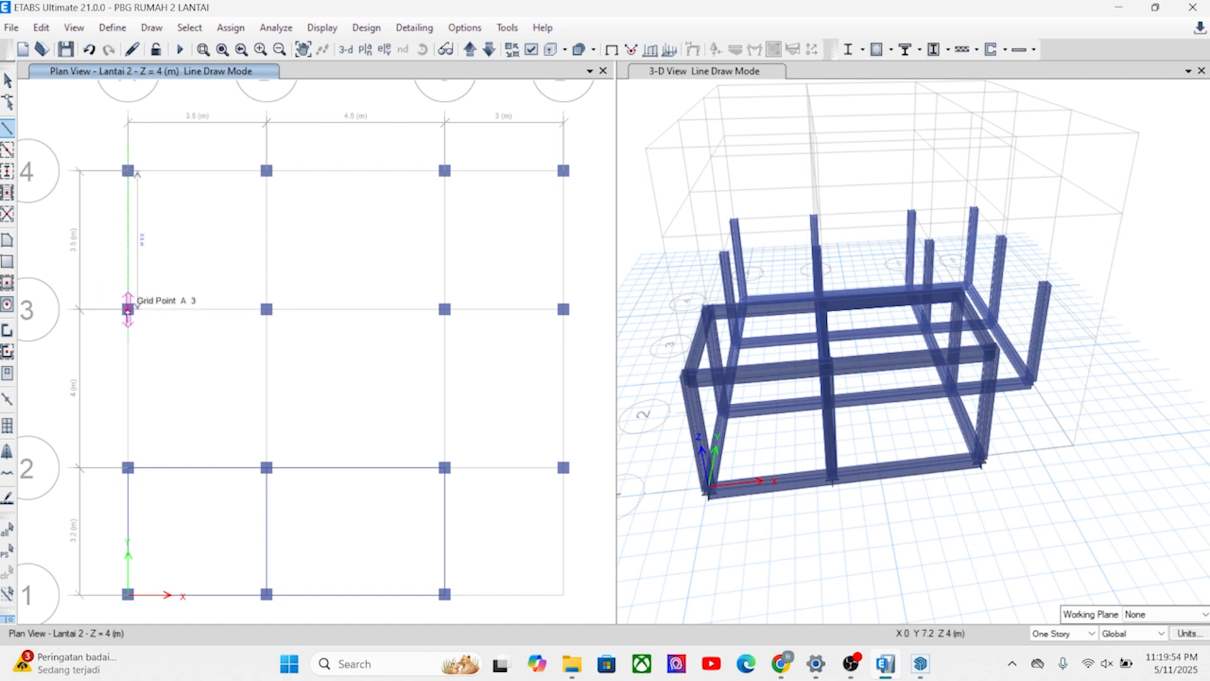
click(128, 309)
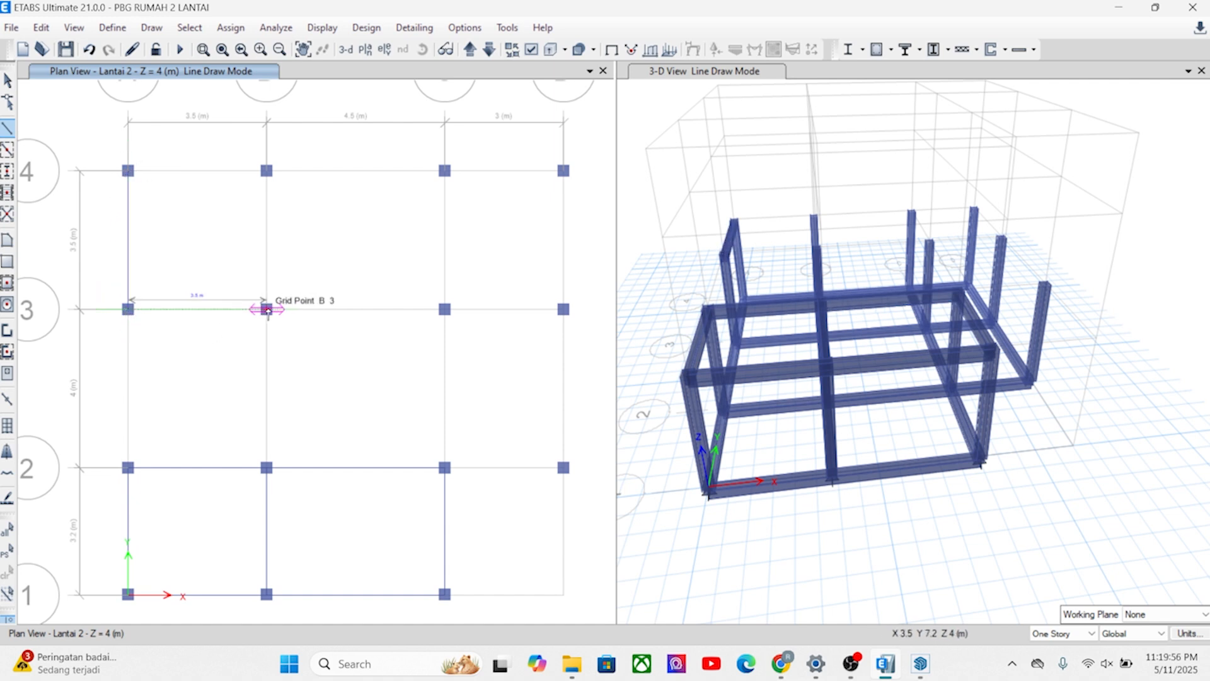
click(268, 308)
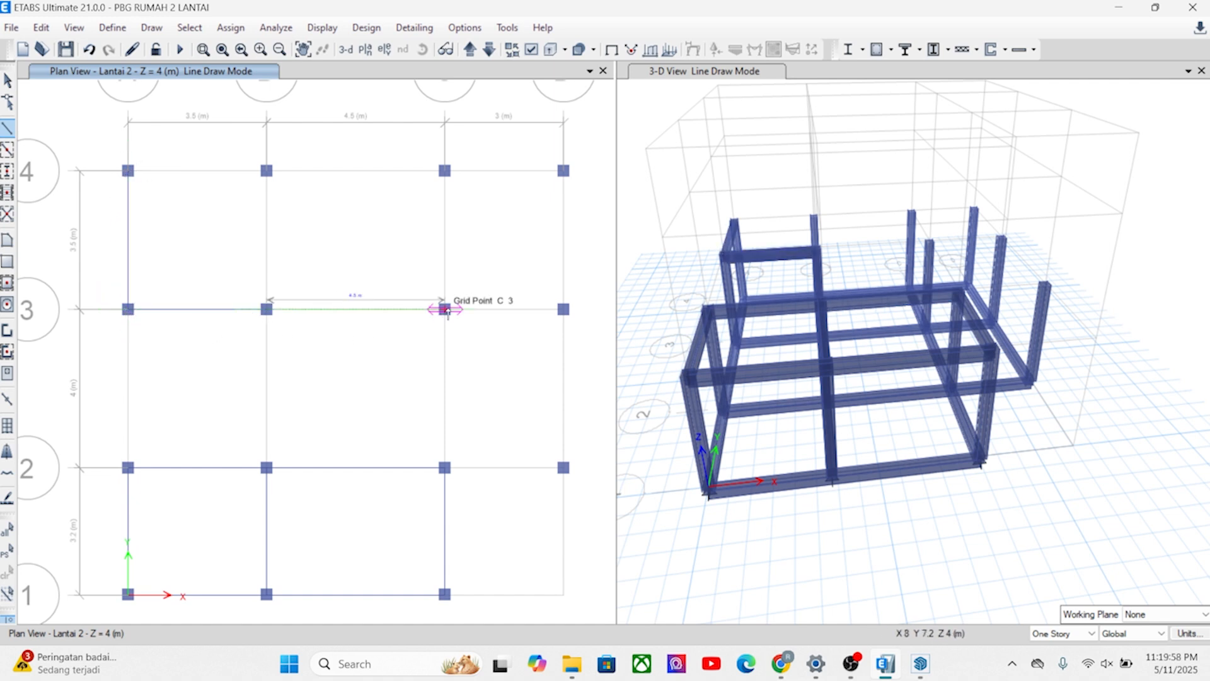
click(444, 309)
double_click(562, 308)
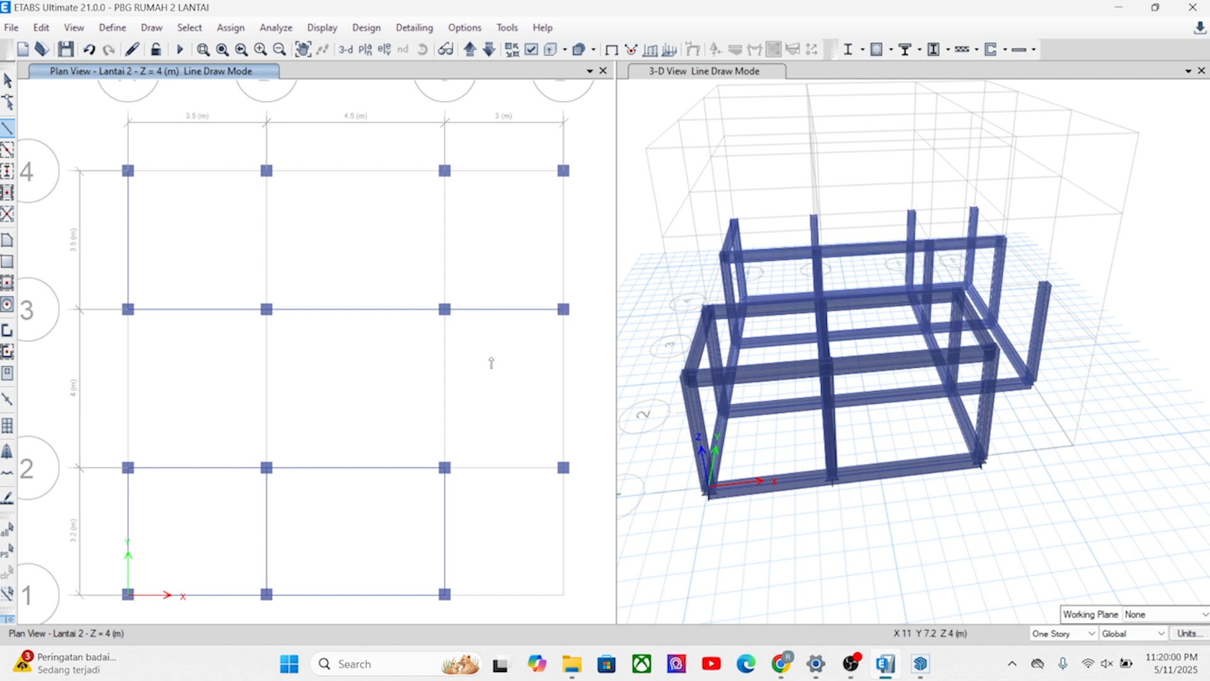
Draw B1 200X400 beams on Lantai 2 along grid line 4 through A4, B4, C4 and D4.
click(127, 171)
click(267, 171)
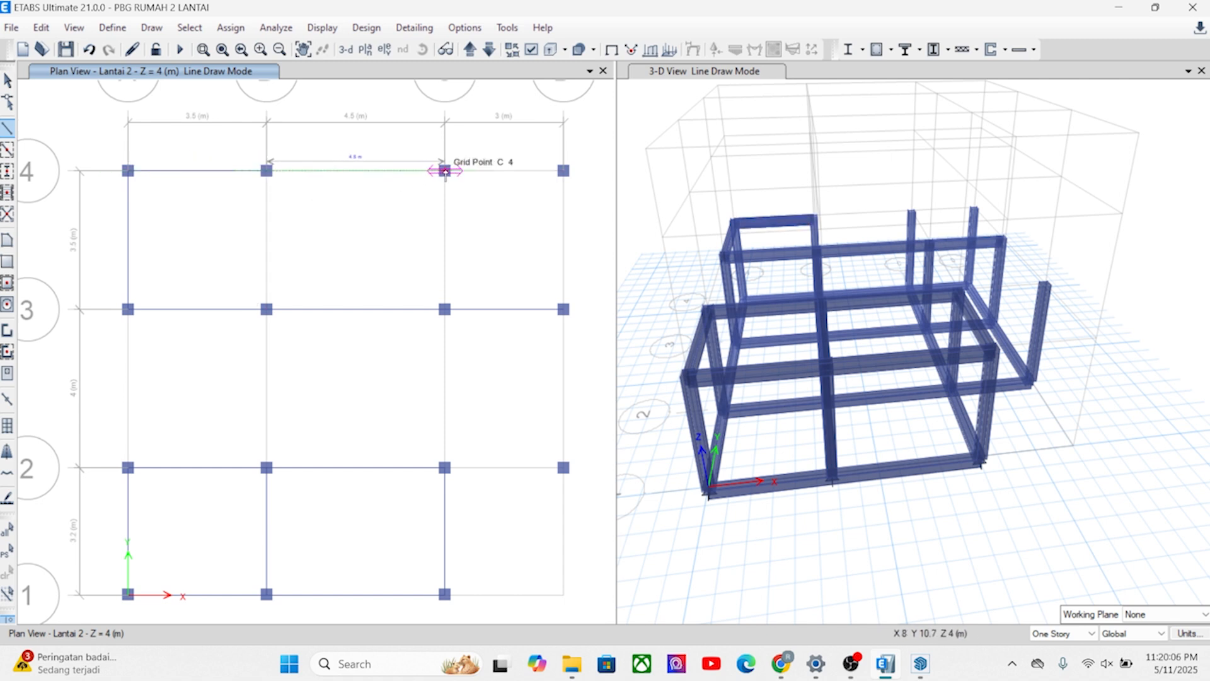
click(445, 171)
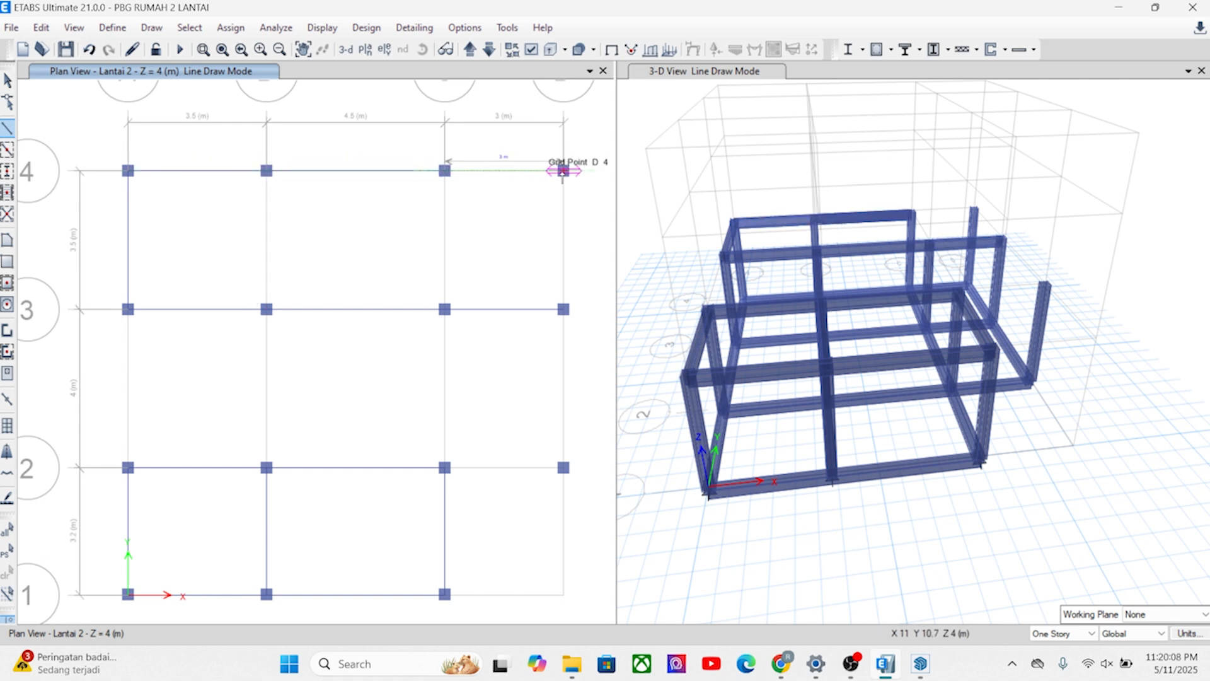
double_click(562, 171)
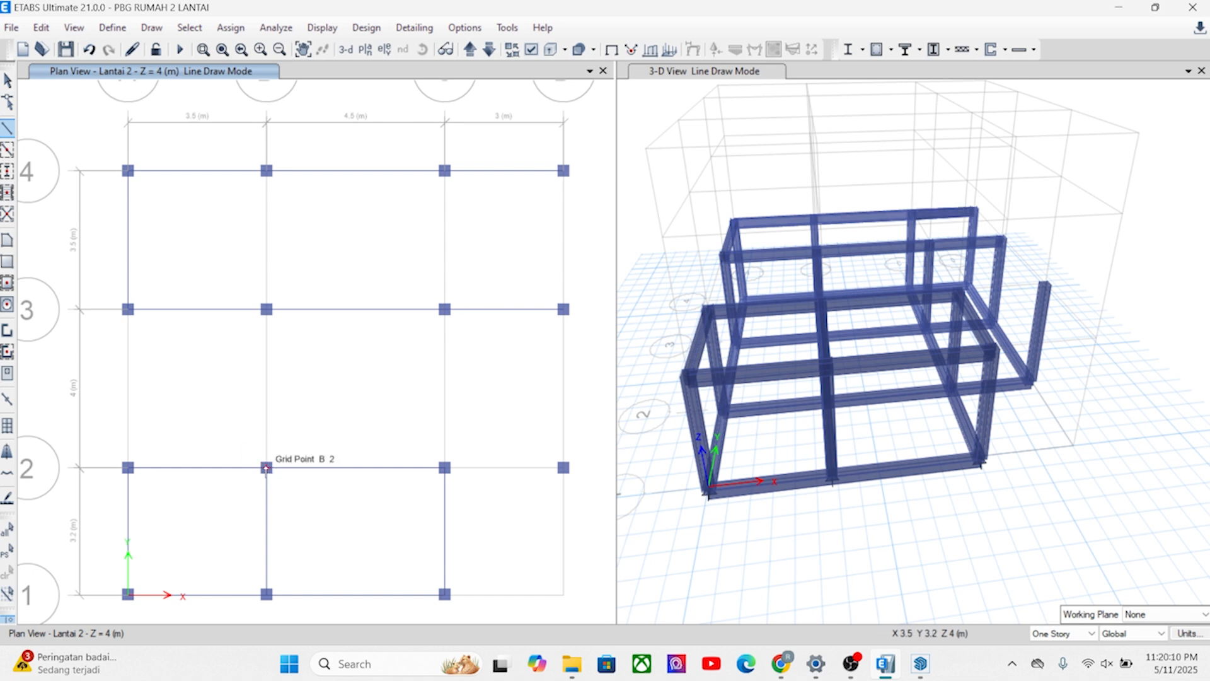
Draw B1 200X400 beams on Lantai 2 from B3 to B4, C3 to C4 and C2 to C3.
click(266, 308)
double_click(266, 170)
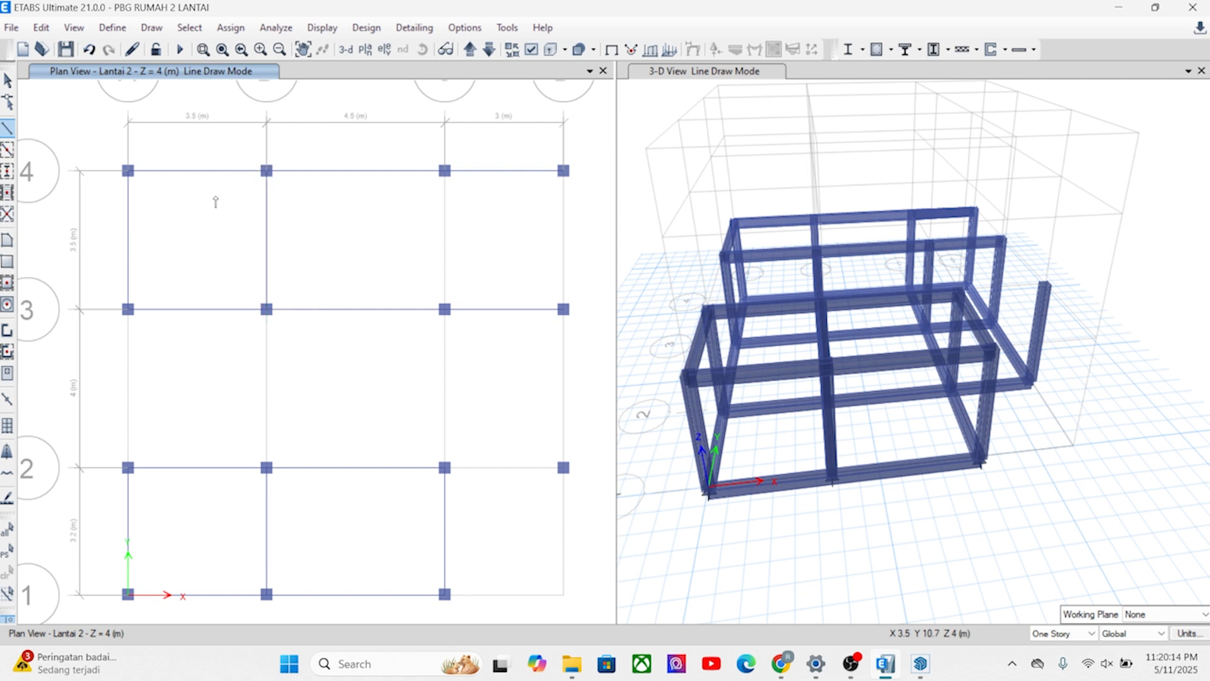
click(445, 309)
double_click(444, 170)
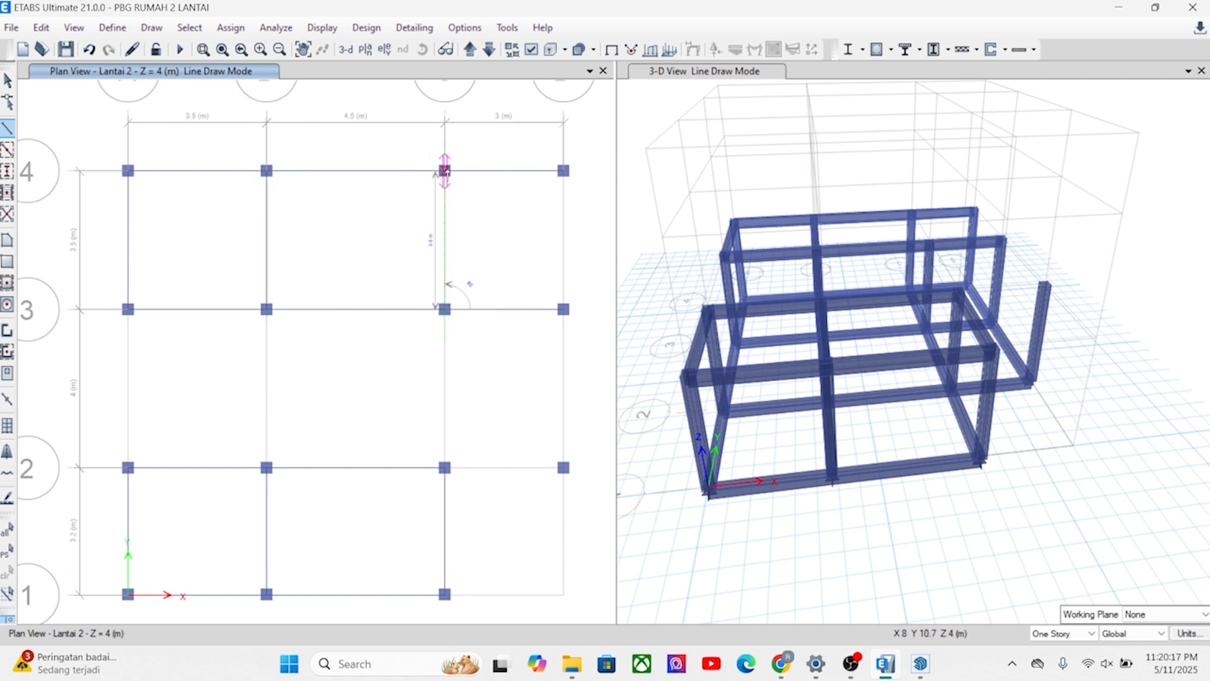
click(444, 466)
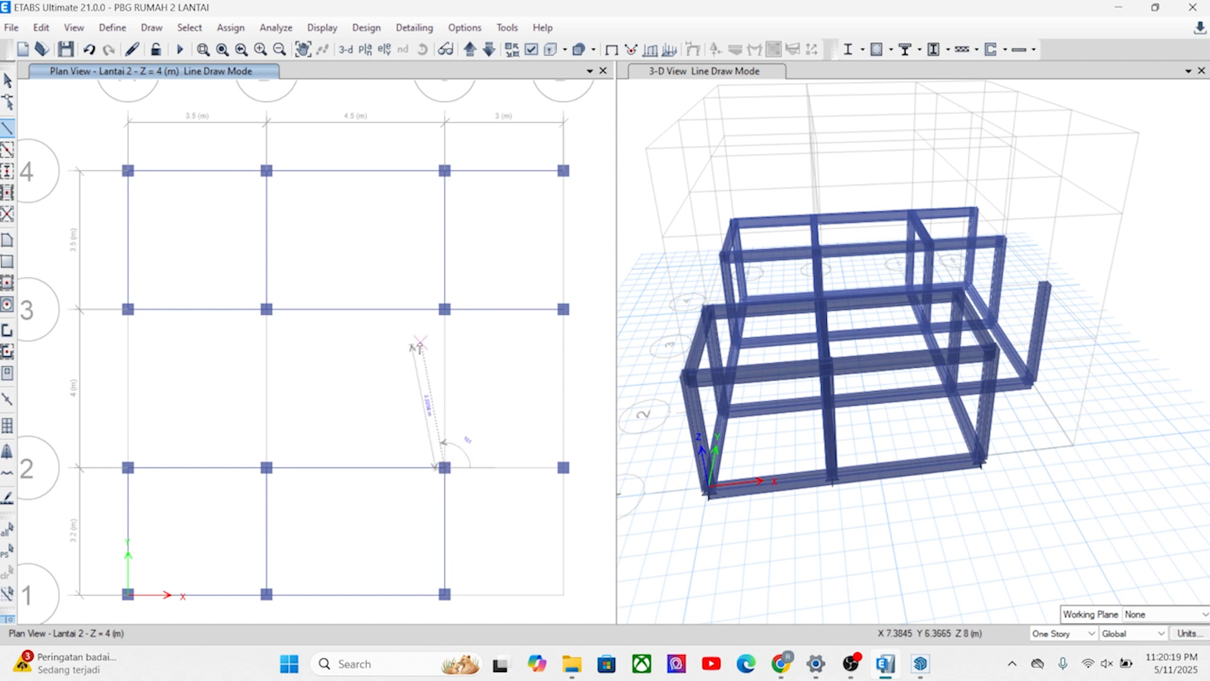
double_click(444, 309)
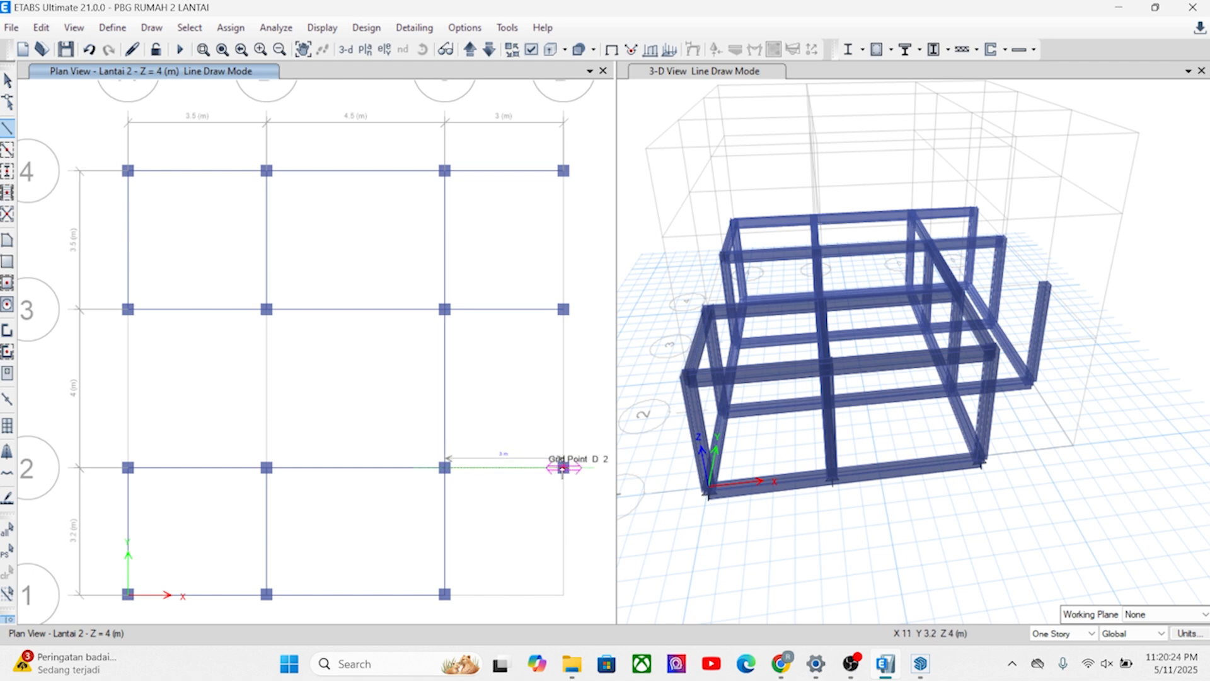
Draw B1 200X400 beams on Lantai 2 from C2 to D2, D2 to D3 and D3 to D4, and end line drawing.
click(563, 467)
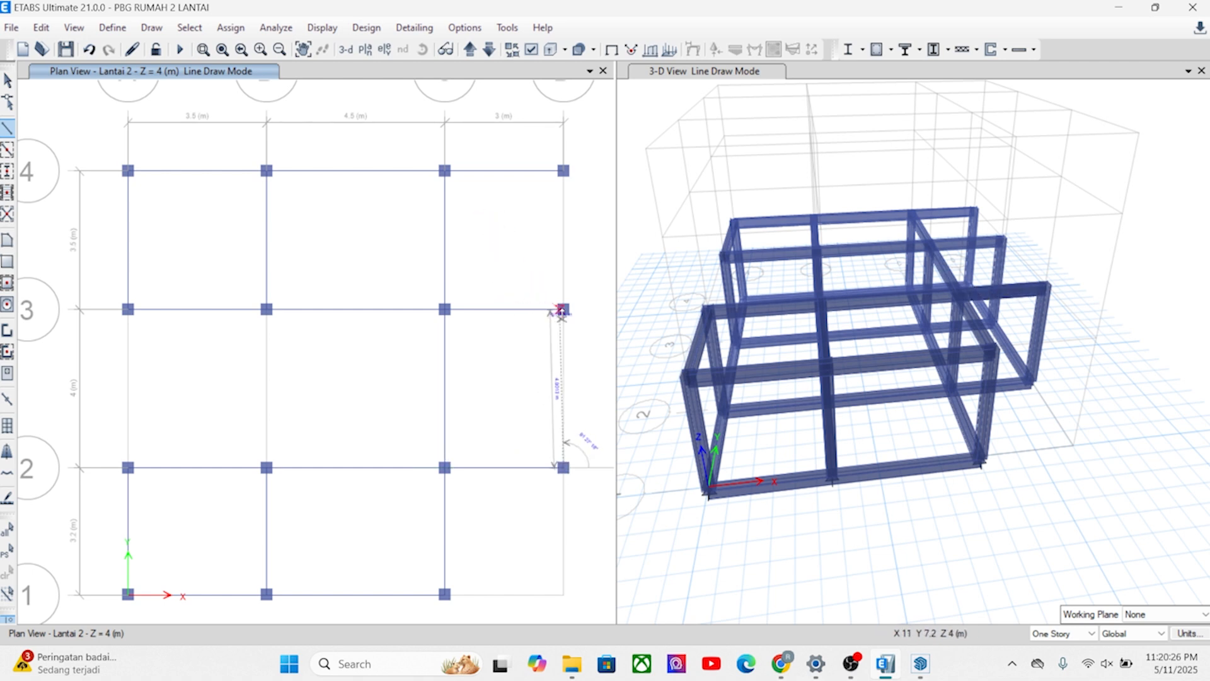
click(564, 309)
double_click(563, 170)
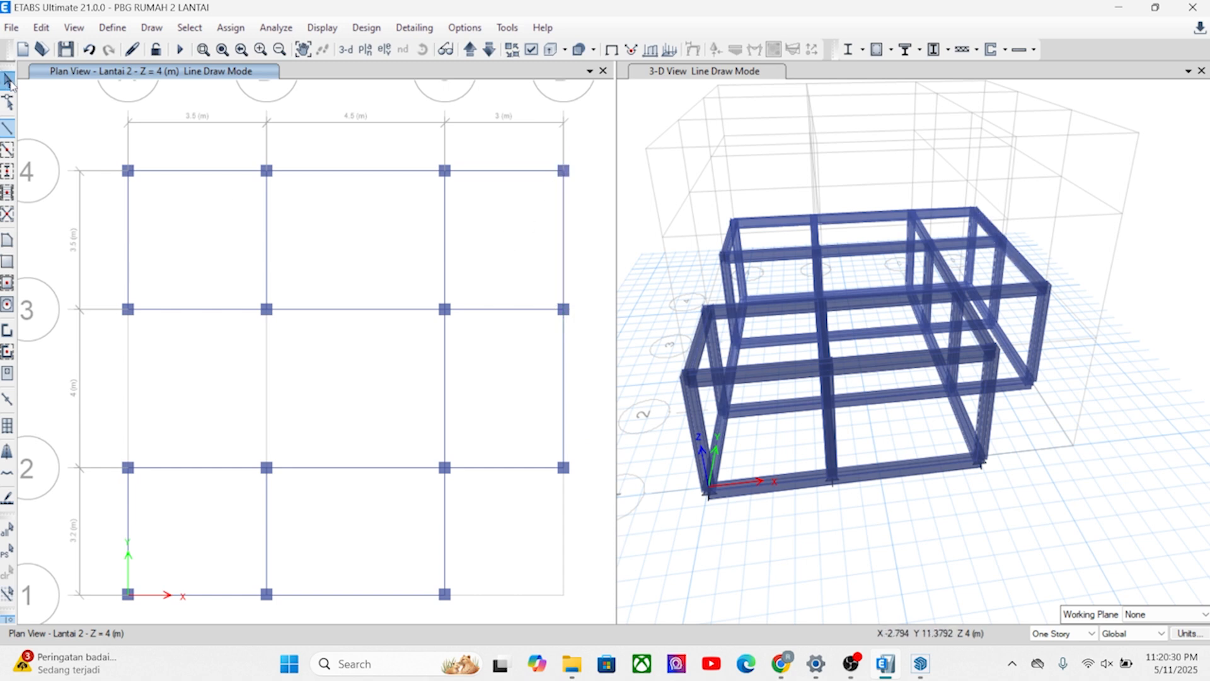
click(9, 80)
Examine the beam layout on the Lantai 2 plan across grid lines A to D and 1 to 4.
middle_drag(397, 397, 425, 372)
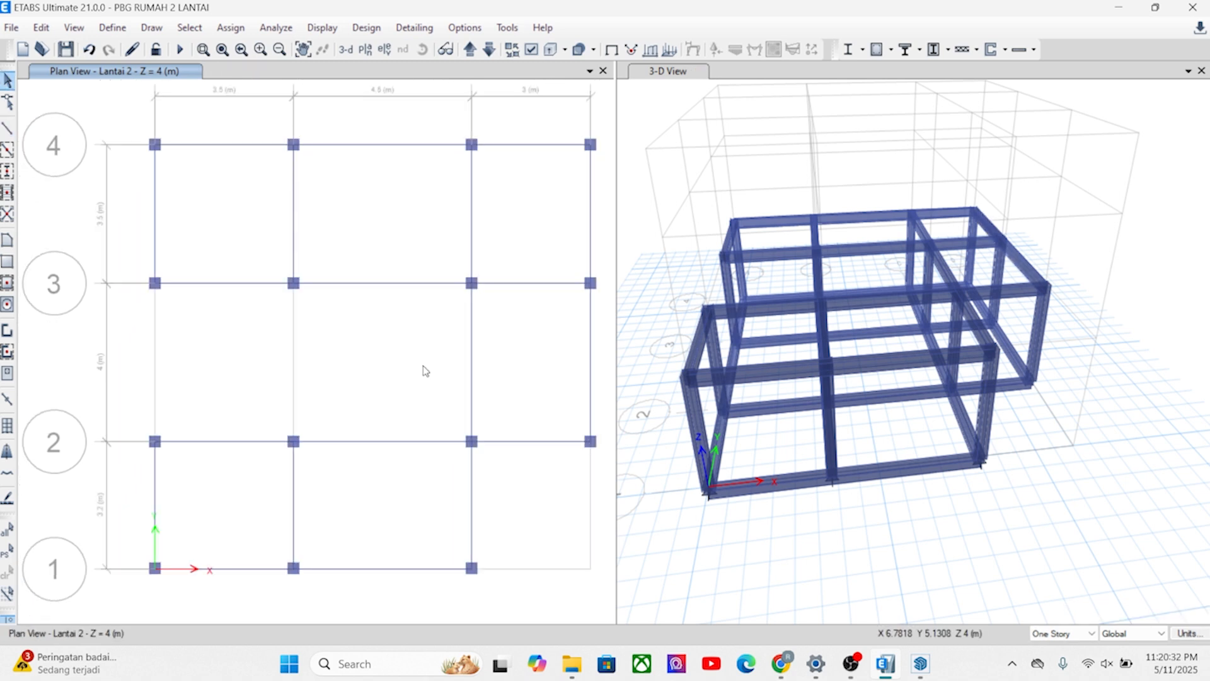
scroll(392, 381, down, 5)
scroll(341, 425, up, 5)
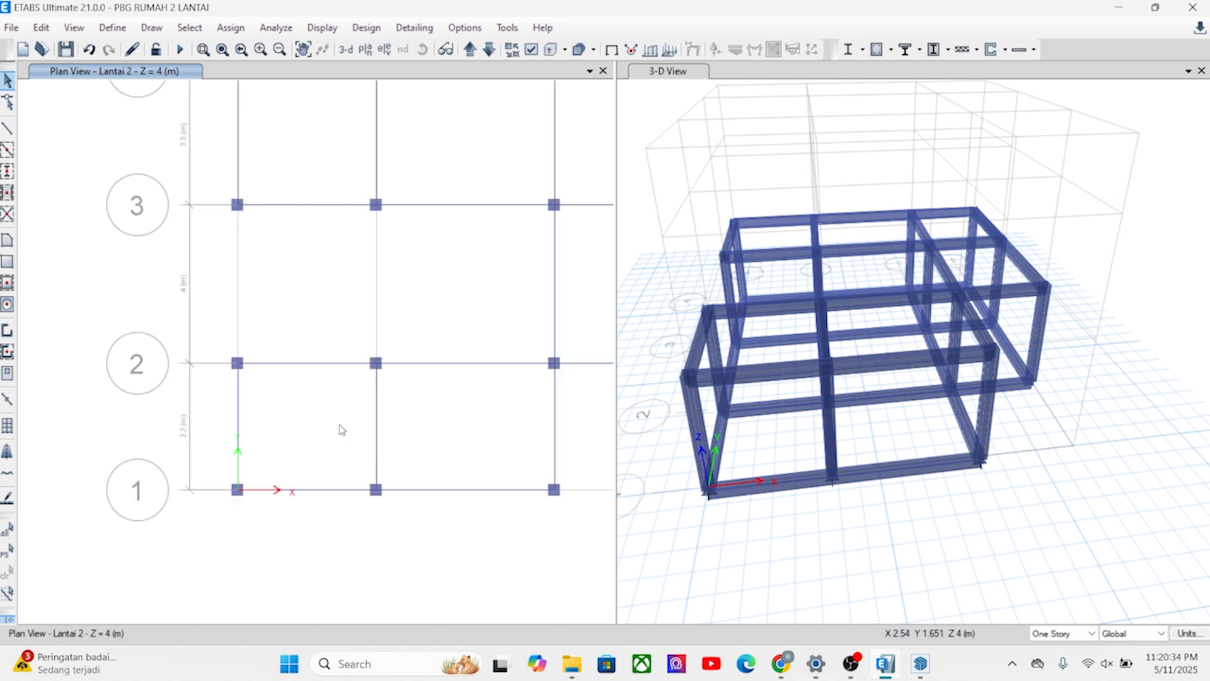
middle_drag(341, 424, 307, 462)
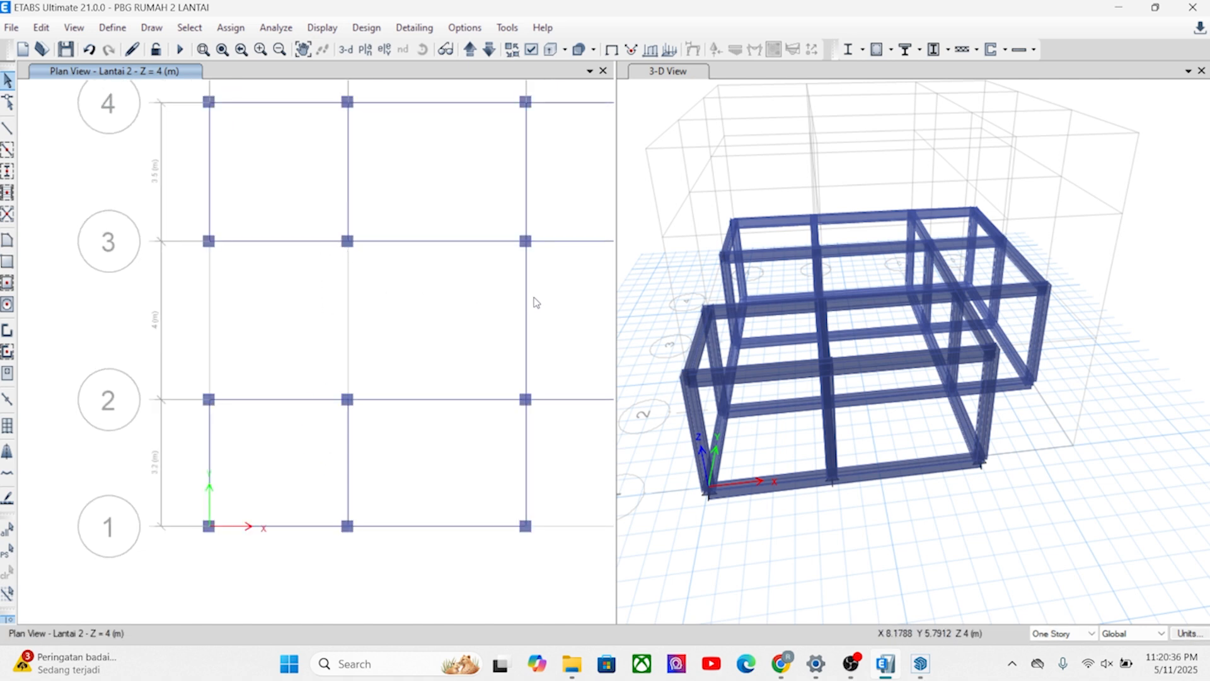
middle_drag(450, 318, 425, 324)
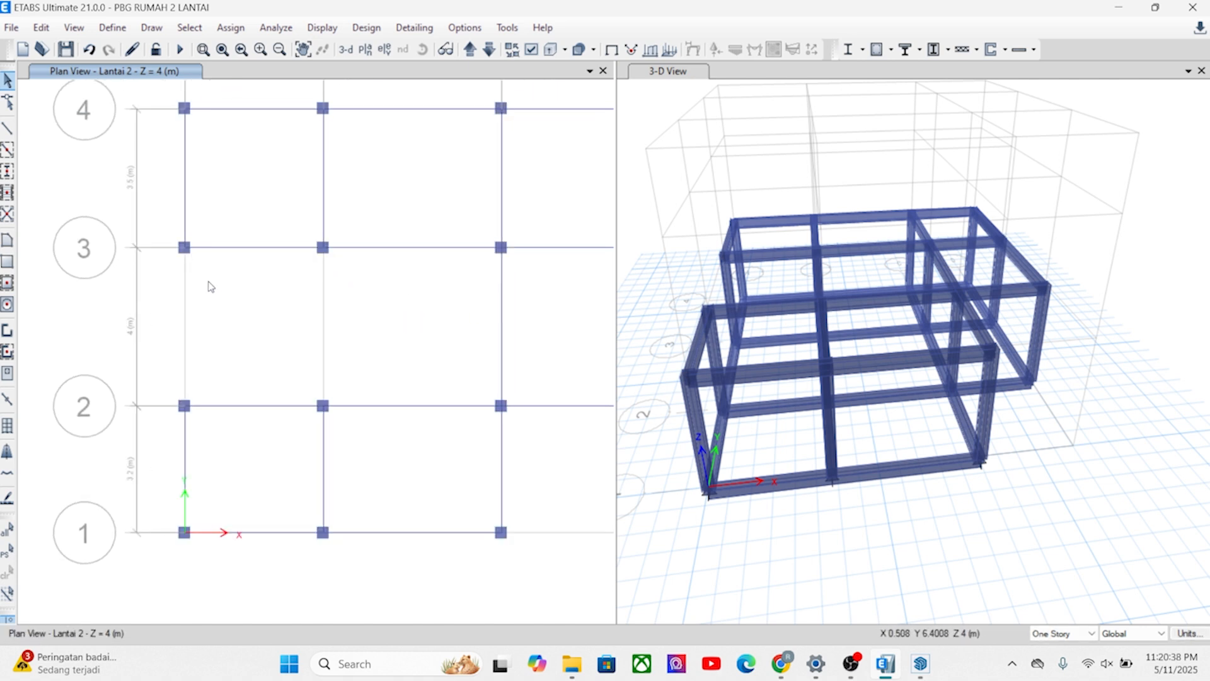
scroll(300, 324, down, 4)
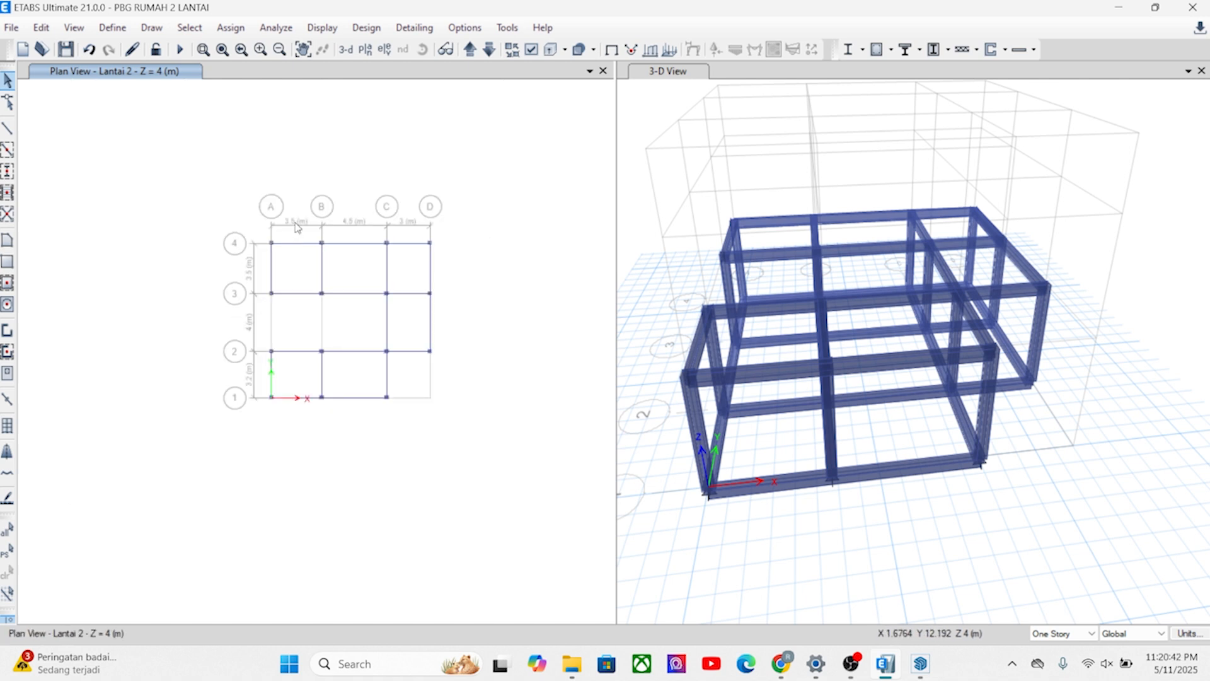
scroll(369, 328, up, 5)
scroll(305, 327, down, 5)
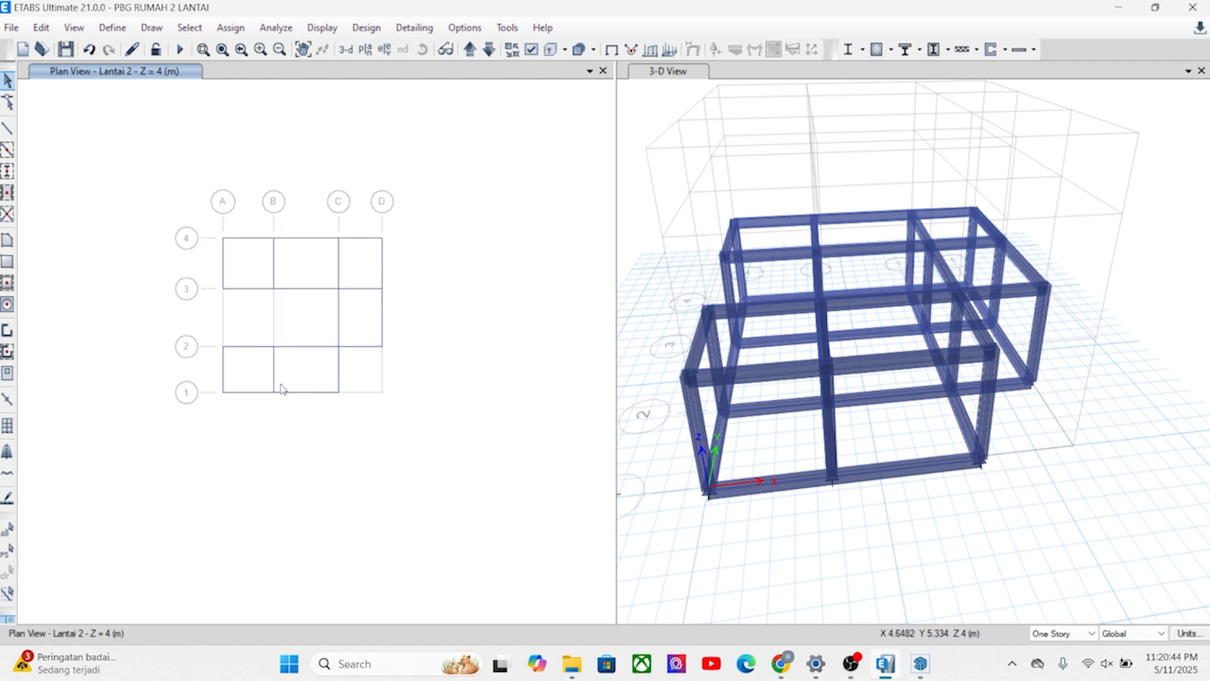
scroll(252, 419, up, 3)
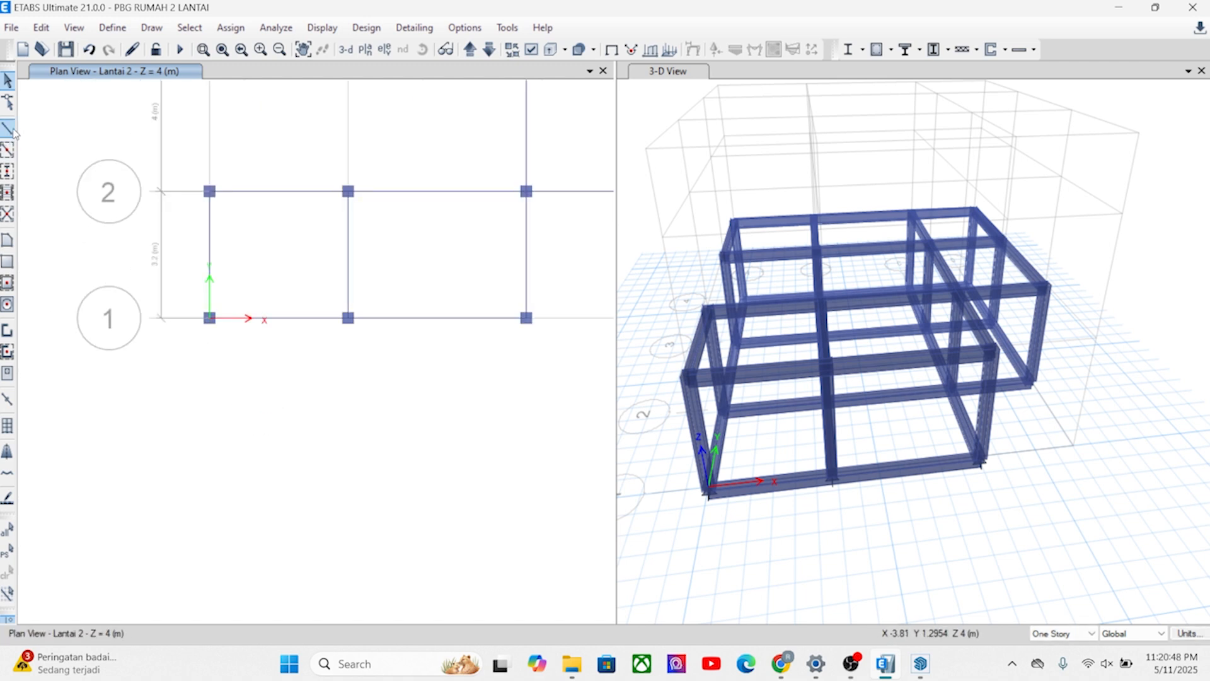
Replicate the two grid line 1 beams between A1 and C1 once with dx 0 and dy -1.2 m.
middle_drag(238, 329, 229, 353)
click(268, 341)
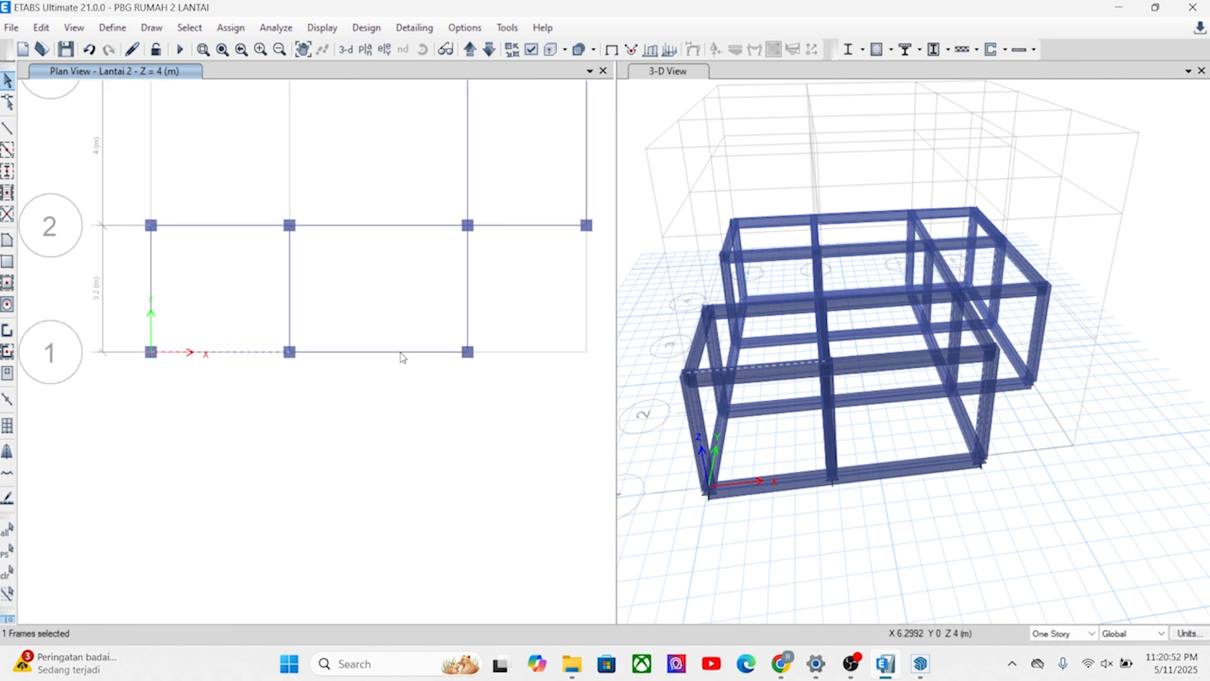
middle_drag(404, 357, 344, 376)
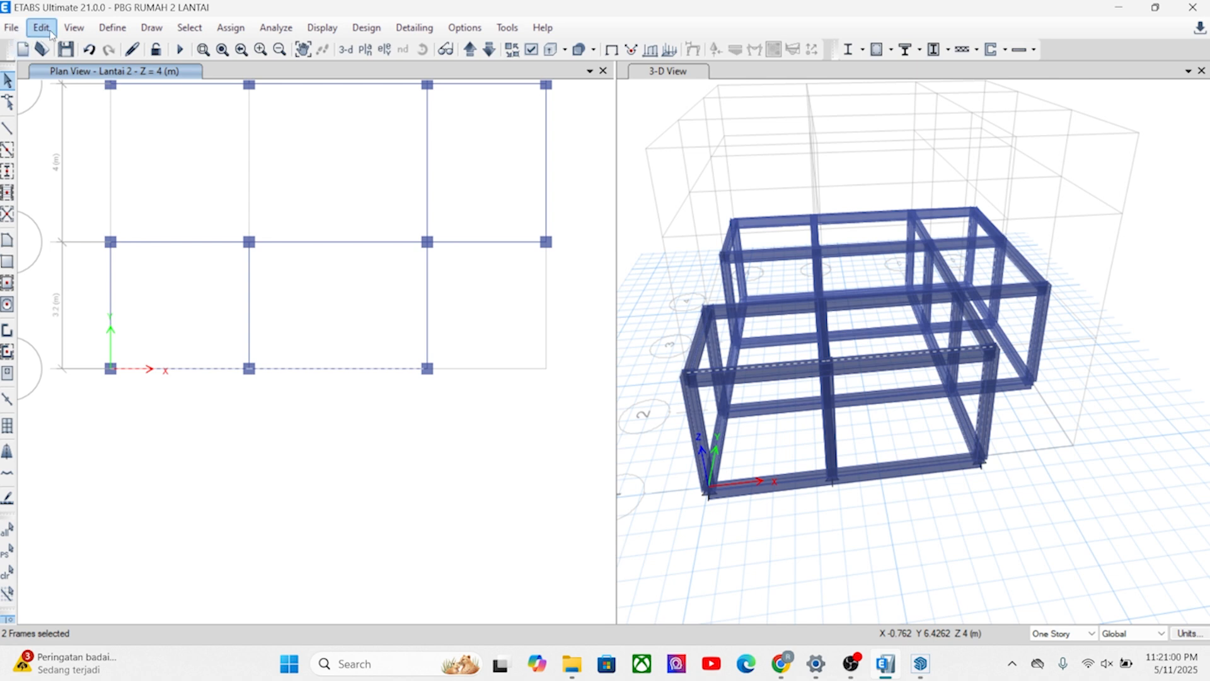
click(48, 28)
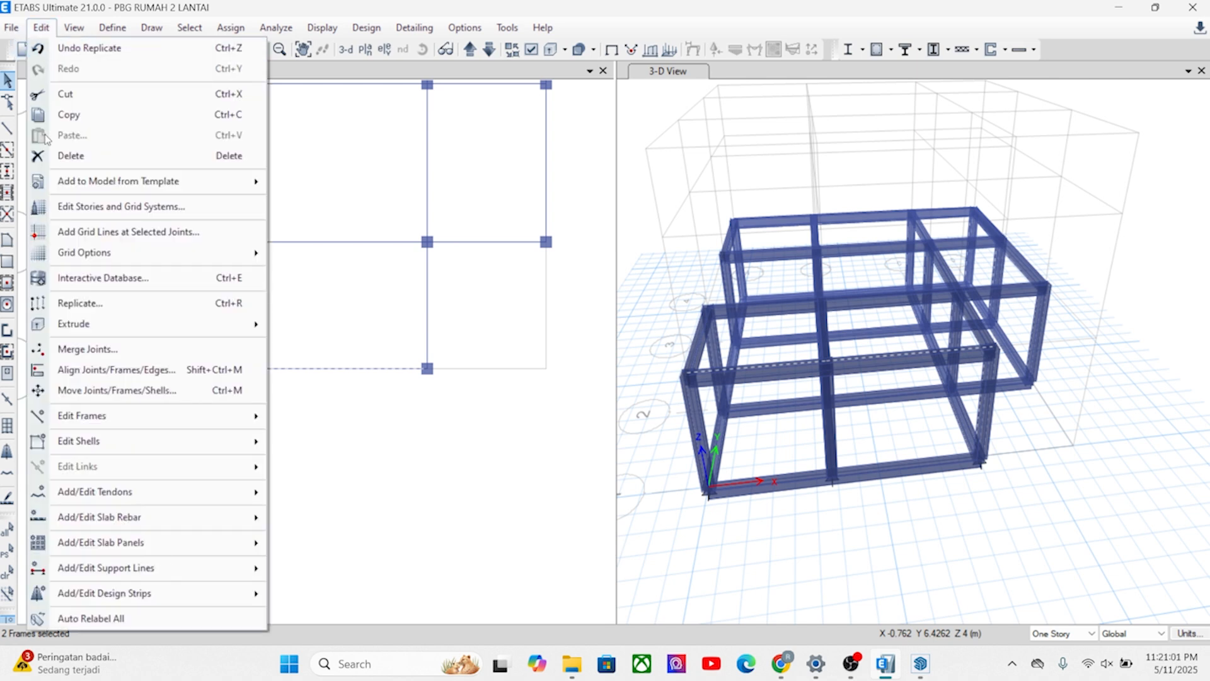
click(69, 301)
drag(332, 155, 793, 118)
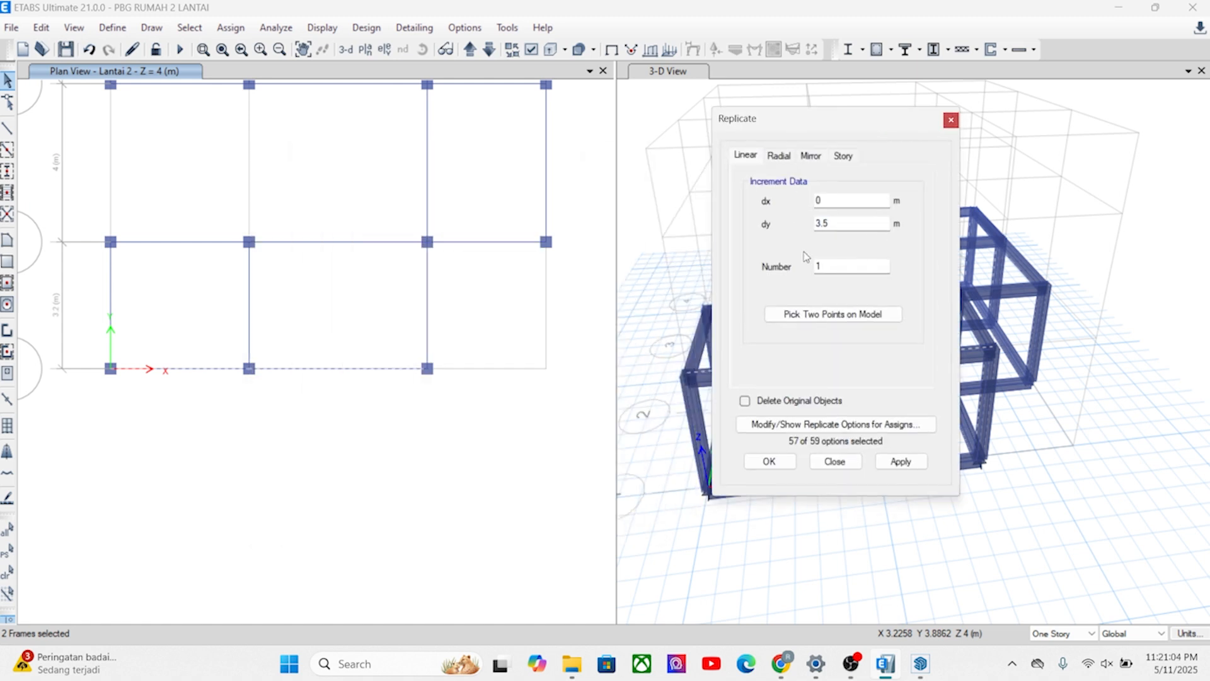
click(818, 319)
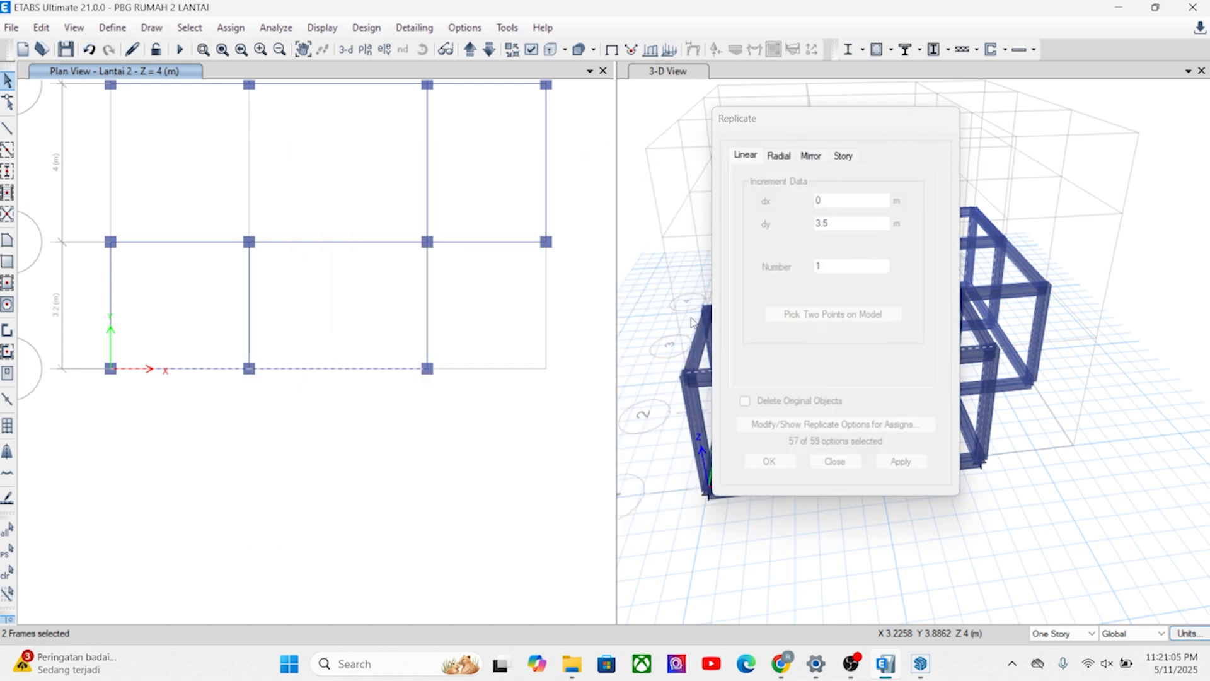
click(427, 243)
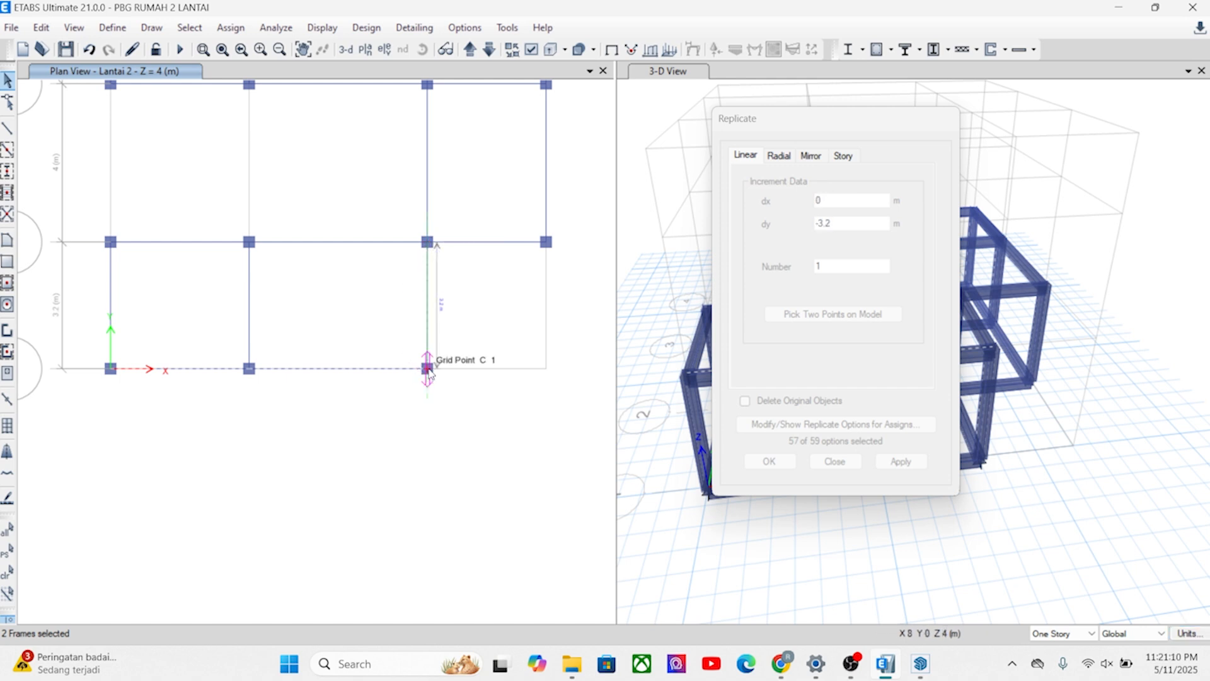
click(428, 369)
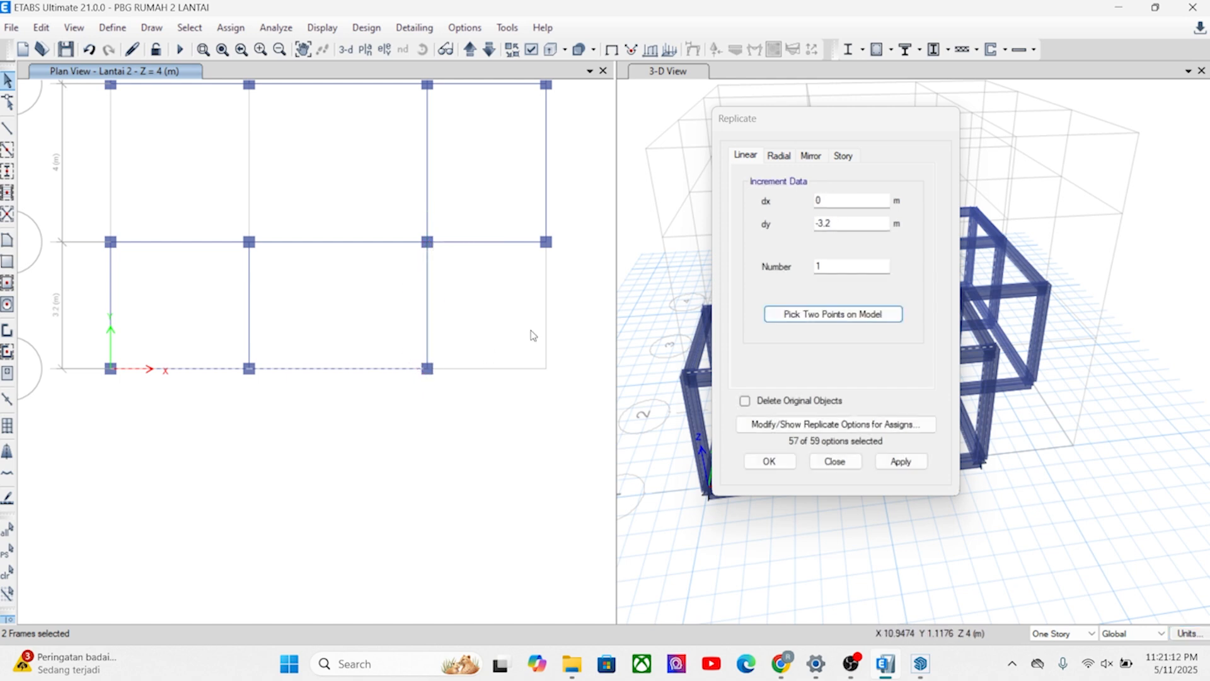
click(820, 224)
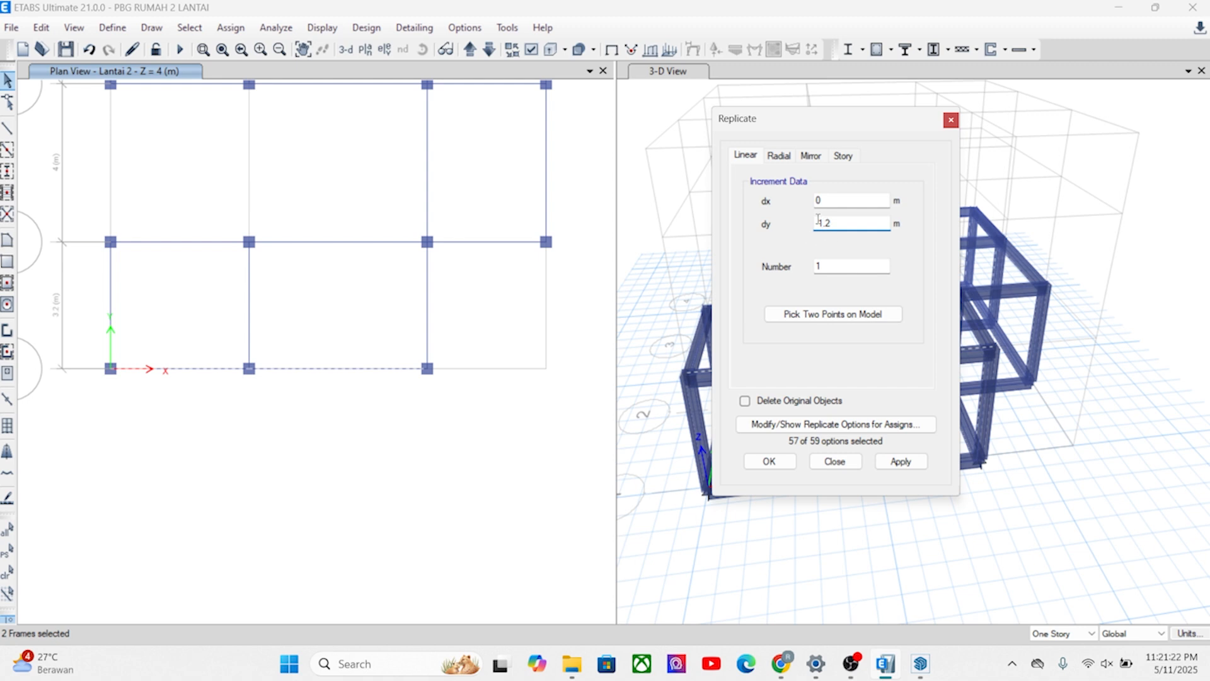
click(901, 464)
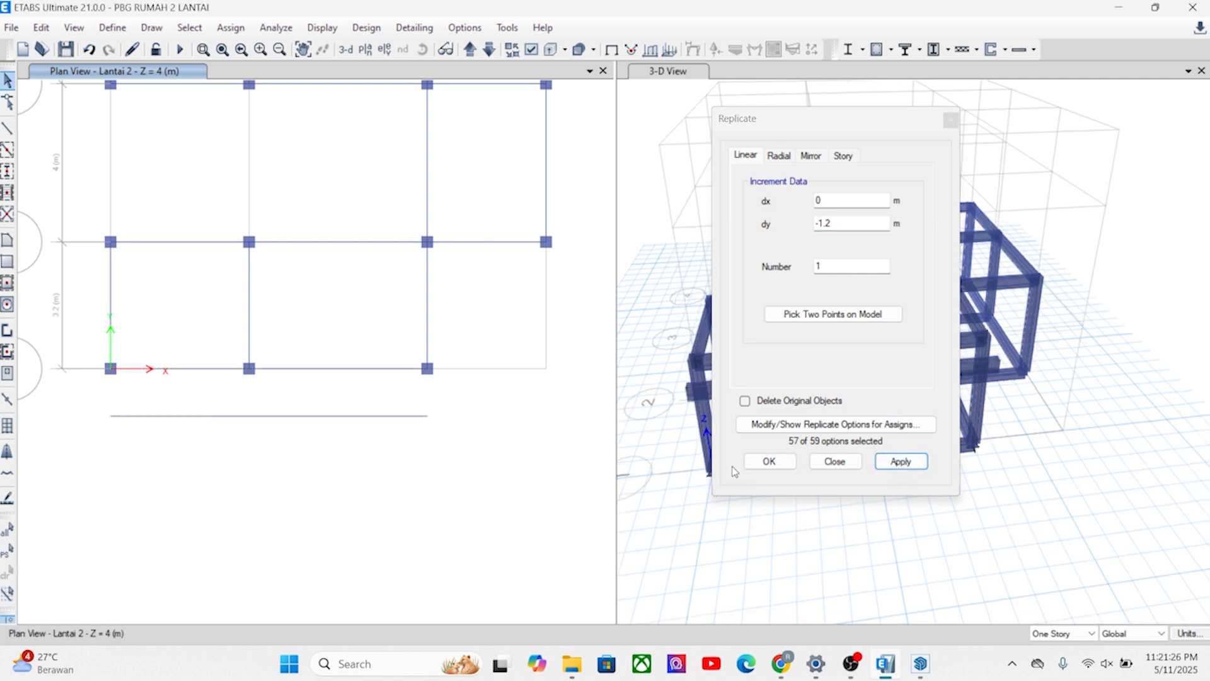
click(764, 465)
Replicate the grid line A beam between A1 and A2 once with dx -1.2 m and dy 0.
middle_drag(67, 297, 170, 324)
click(179, 323)
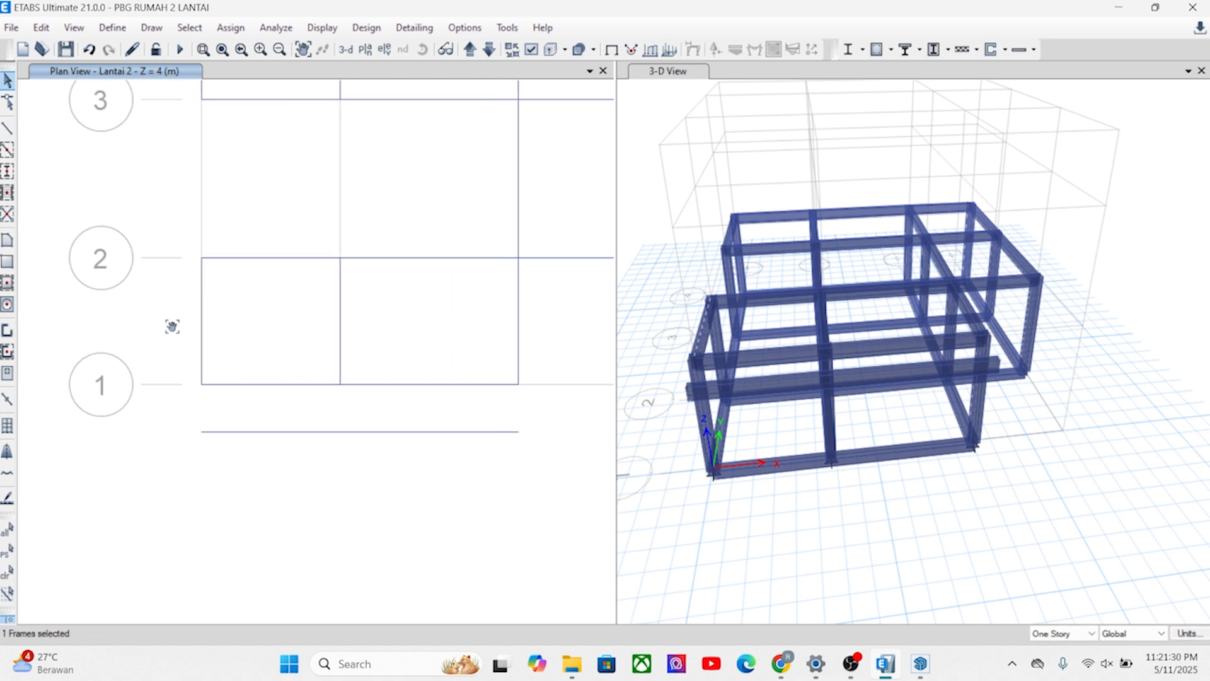
click(42, 28)
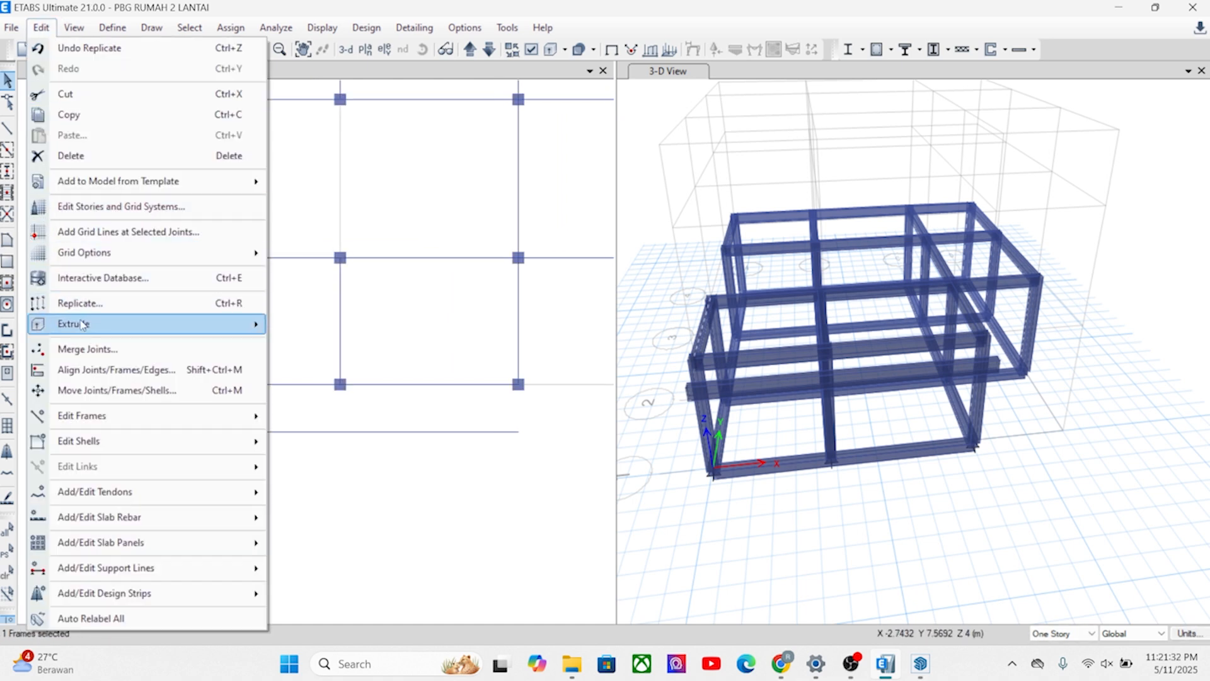
click(88, 302)
click(832, 314)
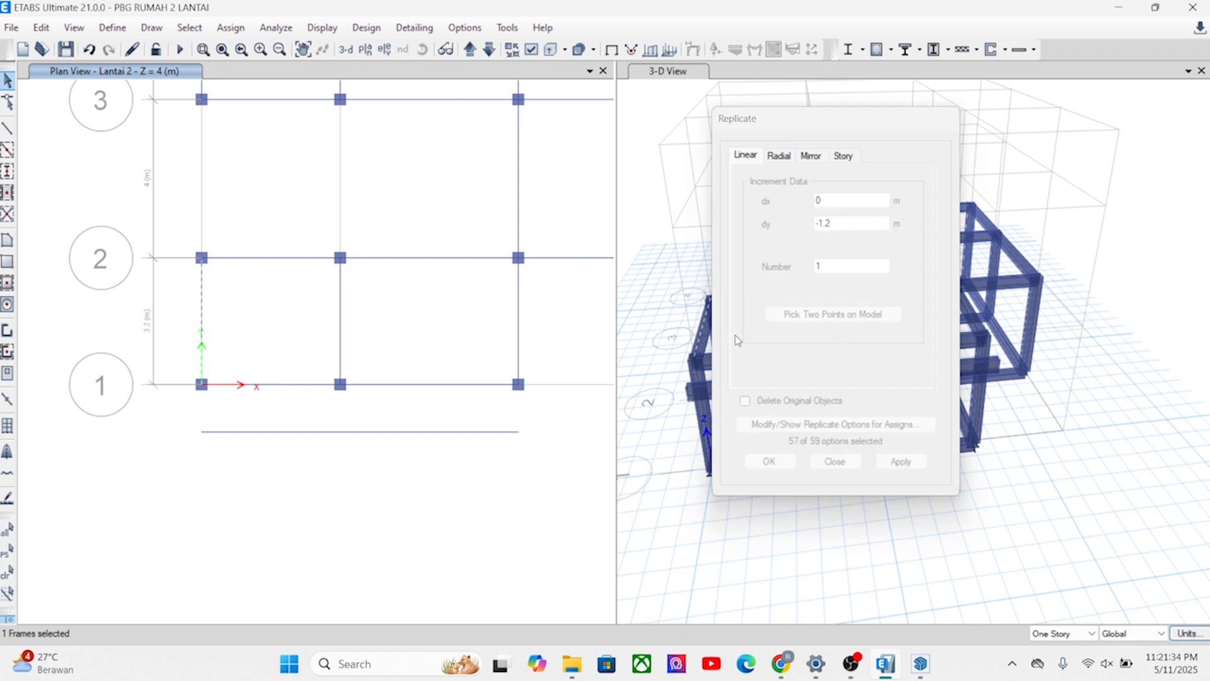
click(518, 383)
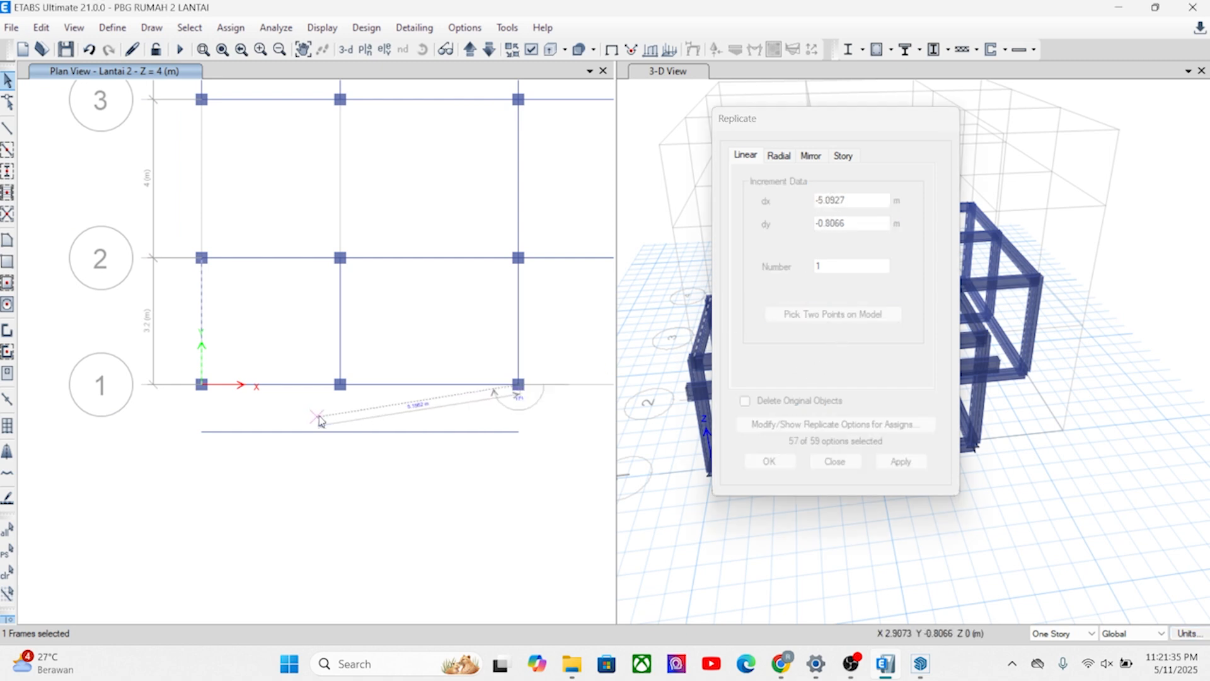
click(340, 383)
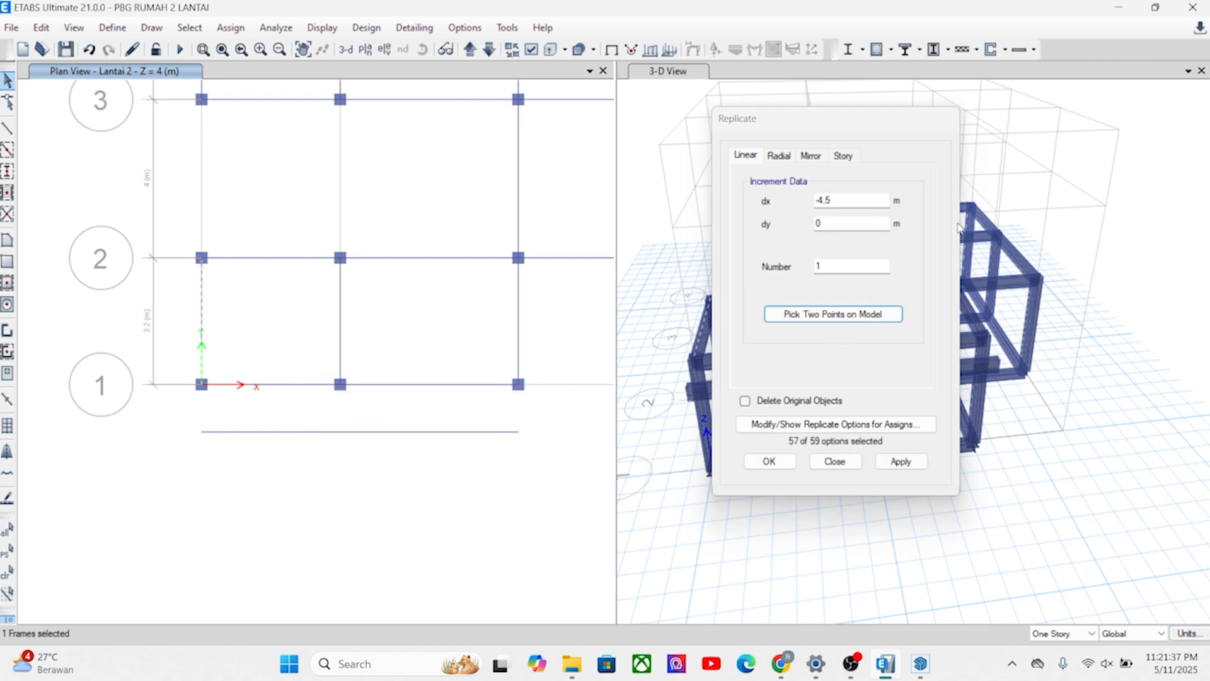
double_click(827, 199)
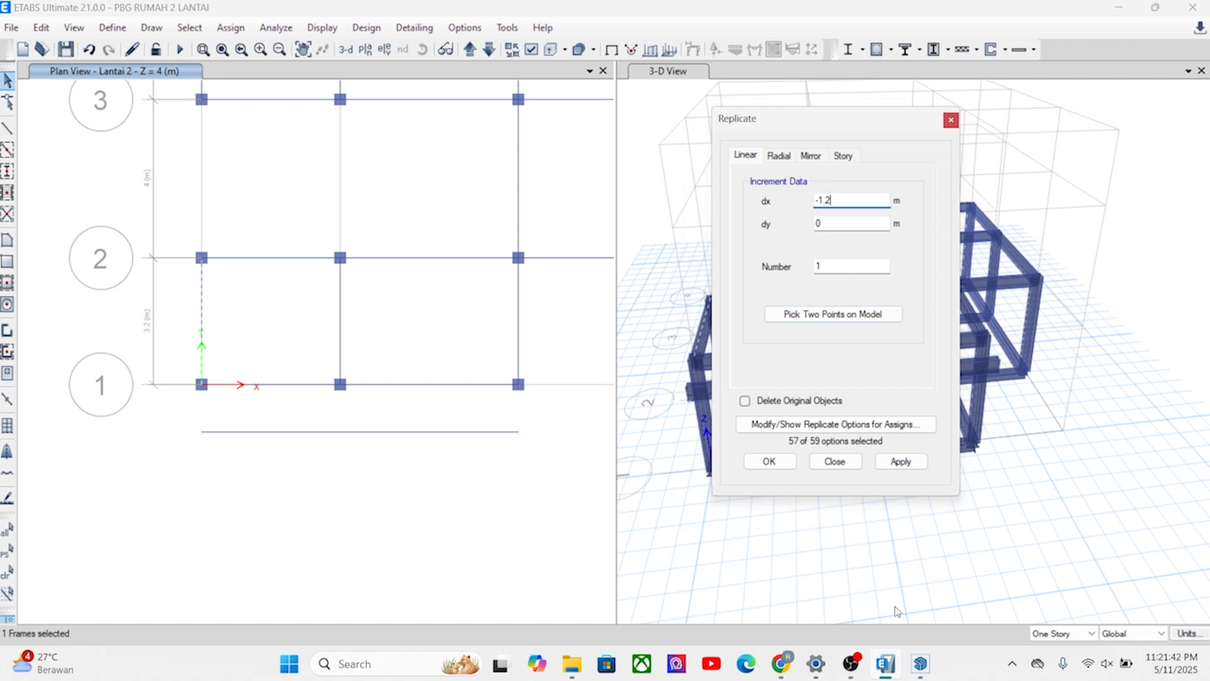
click(901, 465)
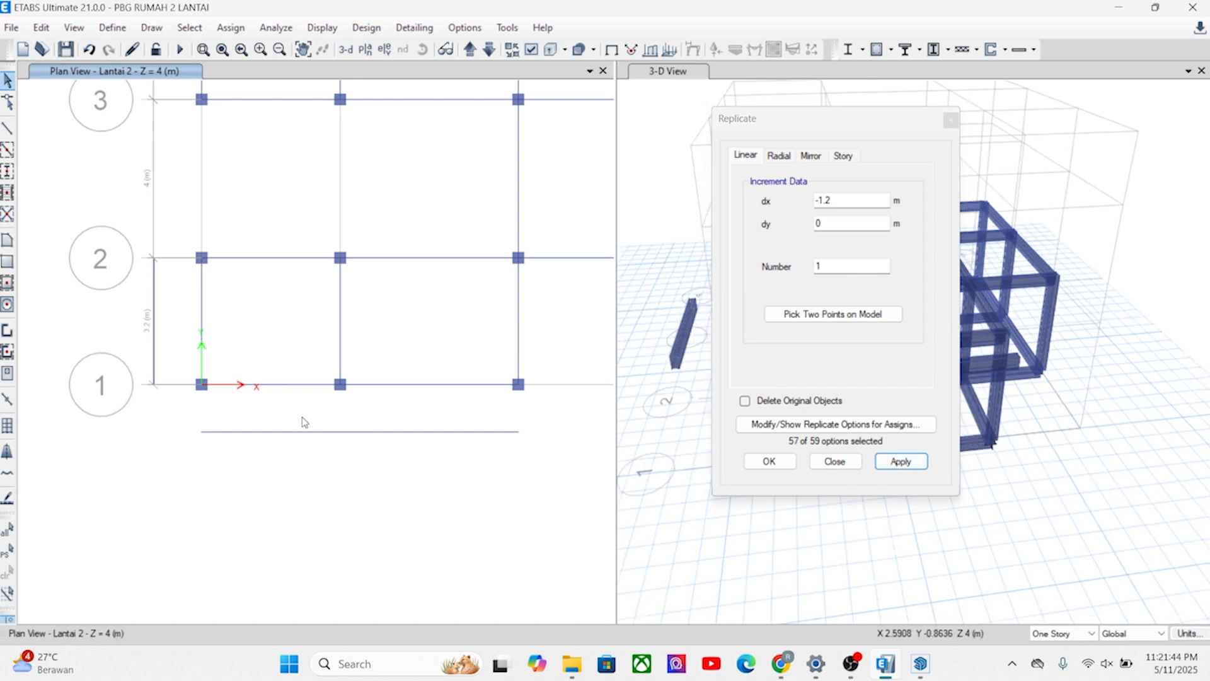
Draw B1 200X400 connecting beams from A1 to the offset front beam, and from A1 and A2 to the offset side beam.
scroll(327, 361, down, 3)
scroll(279, 293, up, 3)
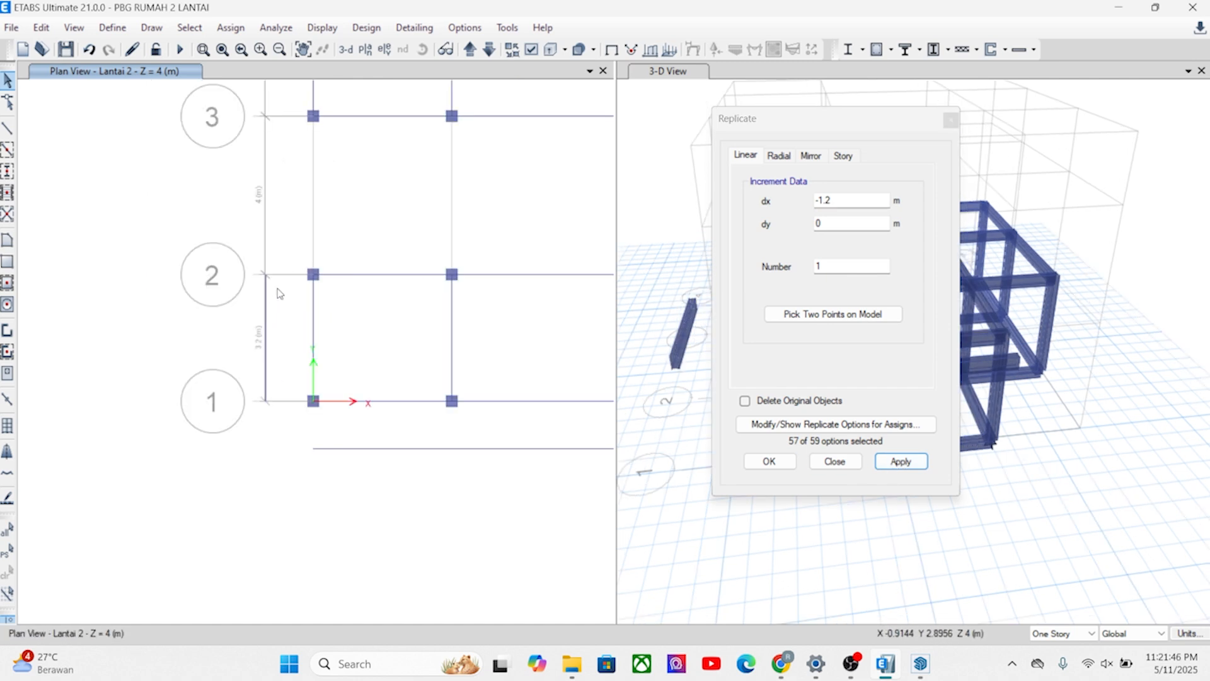
middle_drag(295, 341, 298, 314)
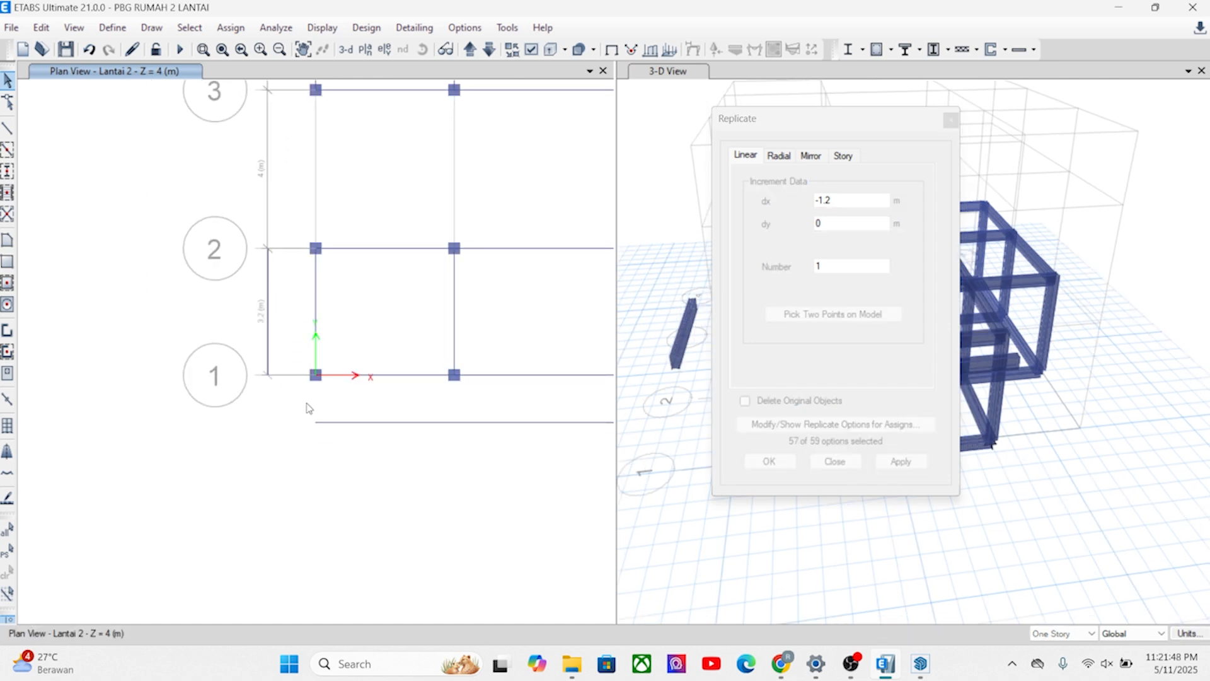
click(7, 129)
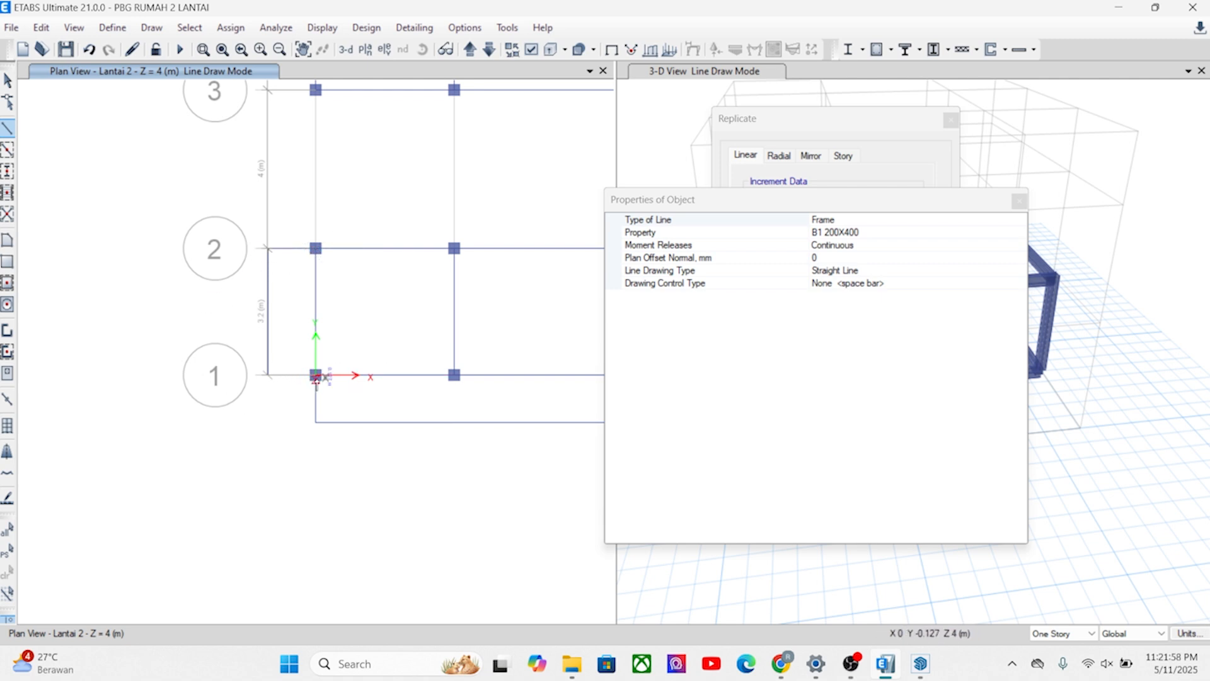
scroll(313, 372, up, 3)
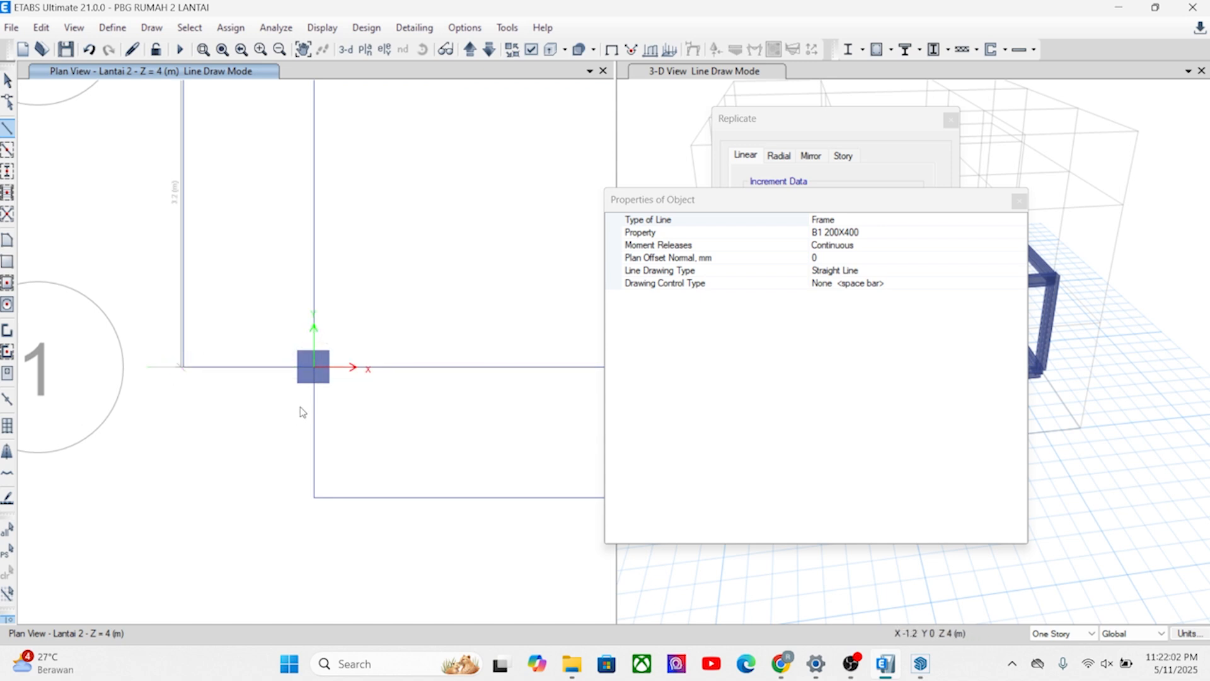
key(Escape)
Replicate the short beam in front of A1 once with dx -1.2 m and dy 0.
click(317, 418)
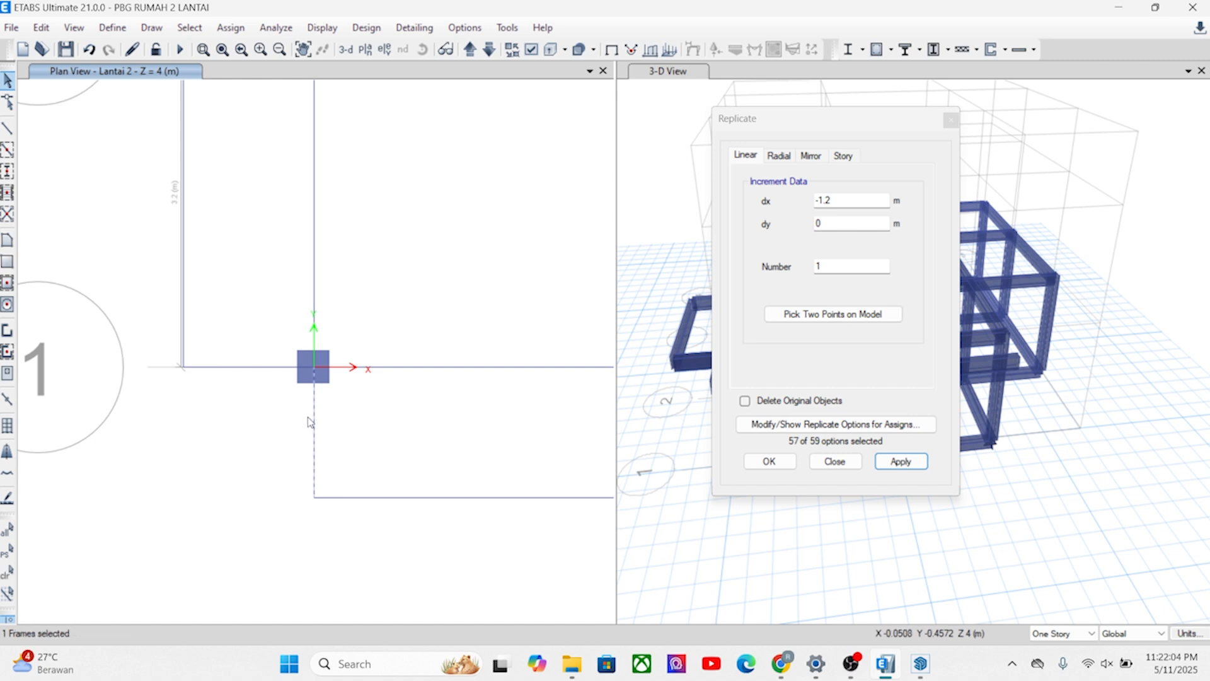
click(41, 27)
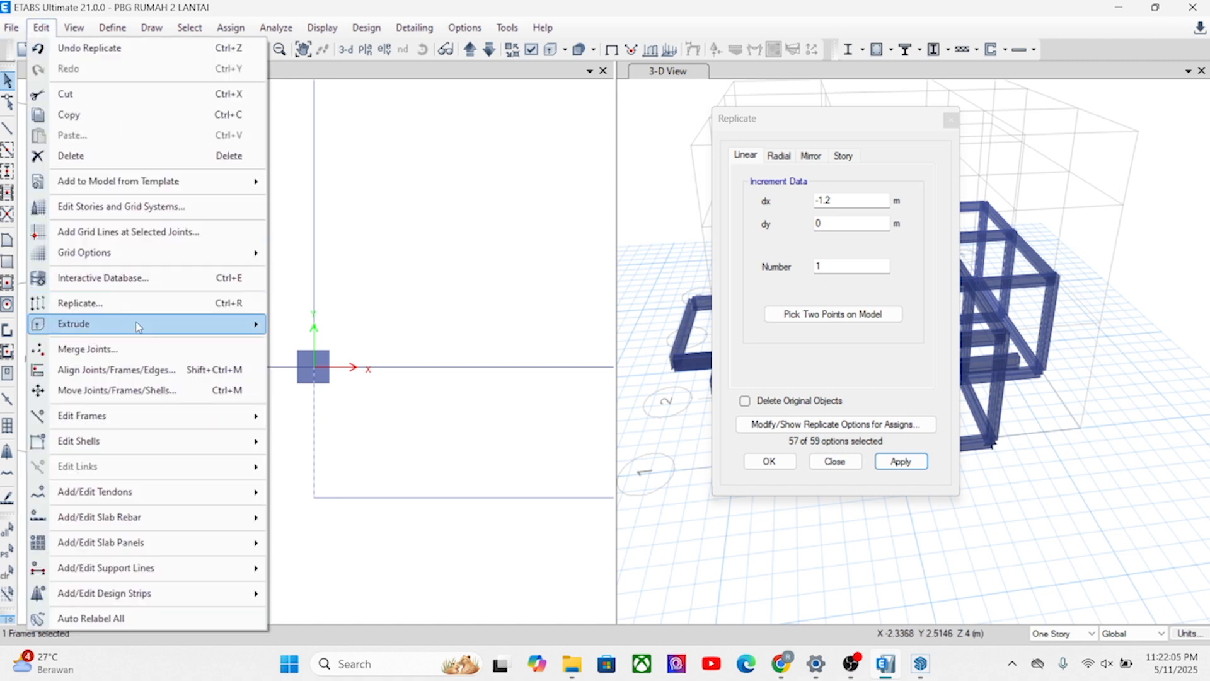
click(104, 304)
click(726, 397)
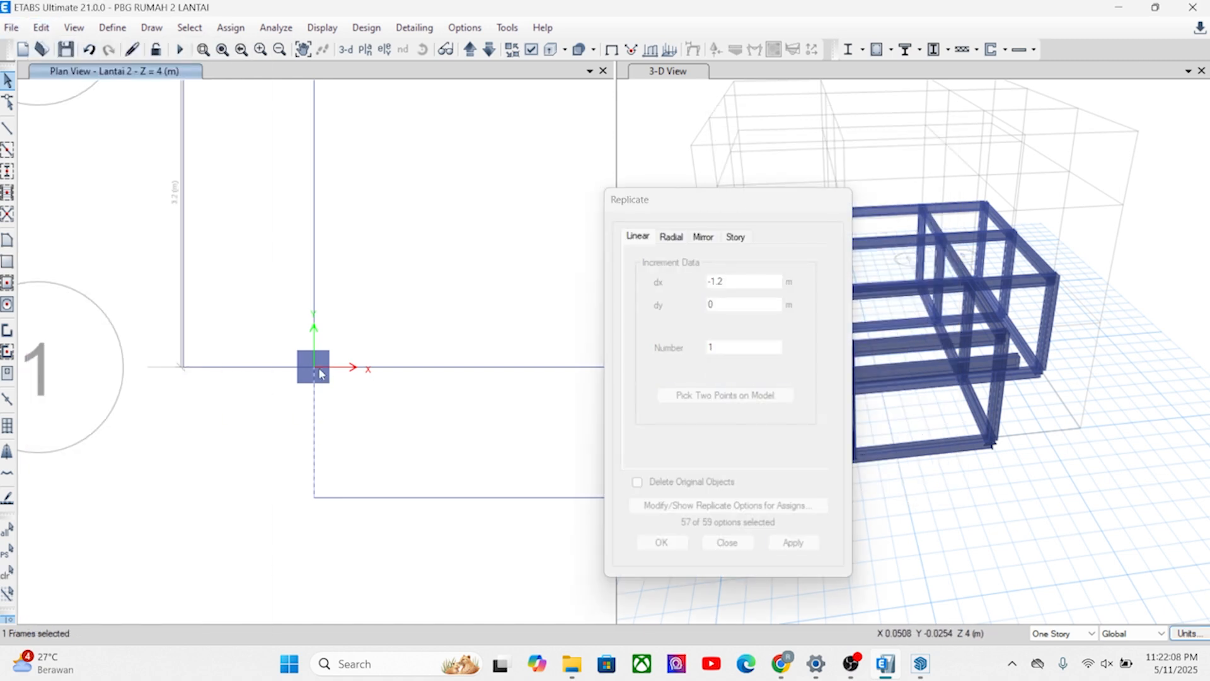
click(311, 367)
click(182, 368)
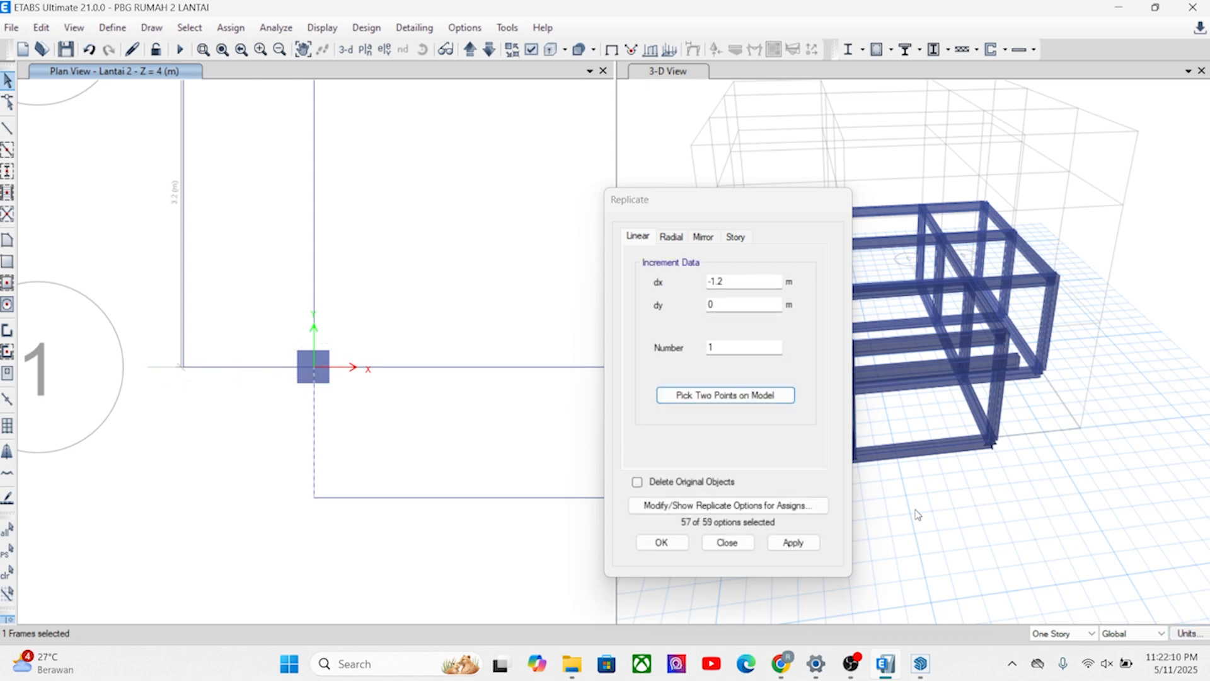
click(792, 544)
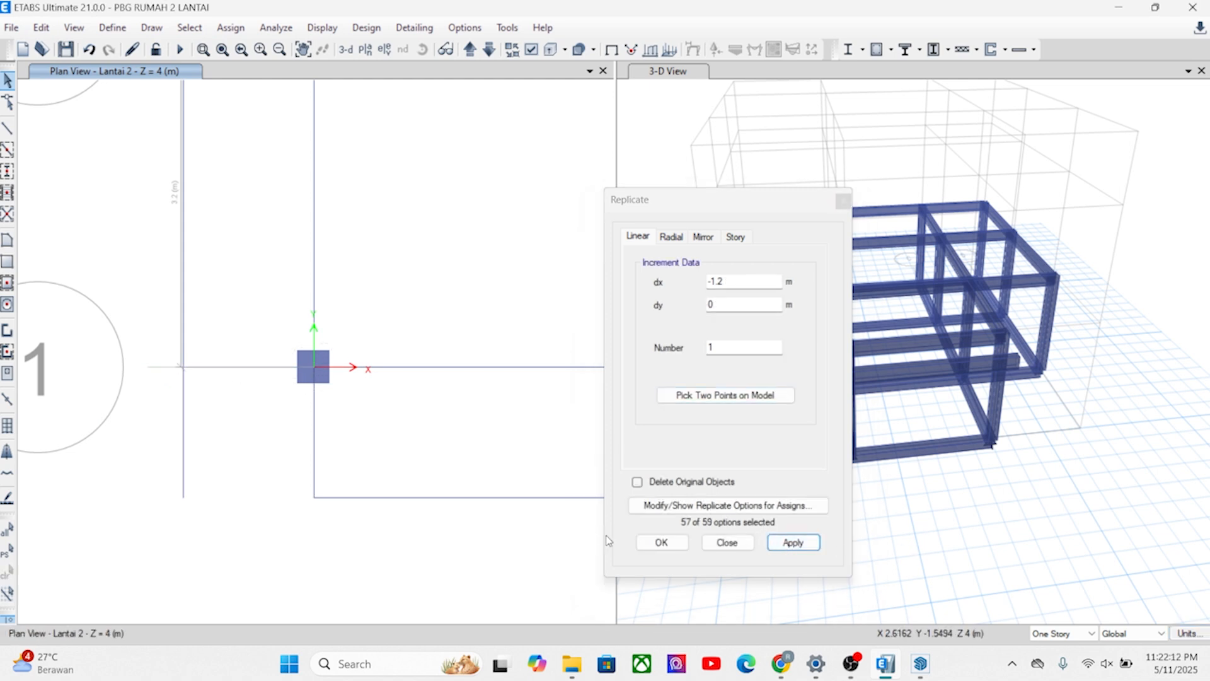
click(659, 541)
Draw a B1 200X400 beam from the front beam's grid A end to the offset side beam's end, closing the outer corner.
click(9, 127)
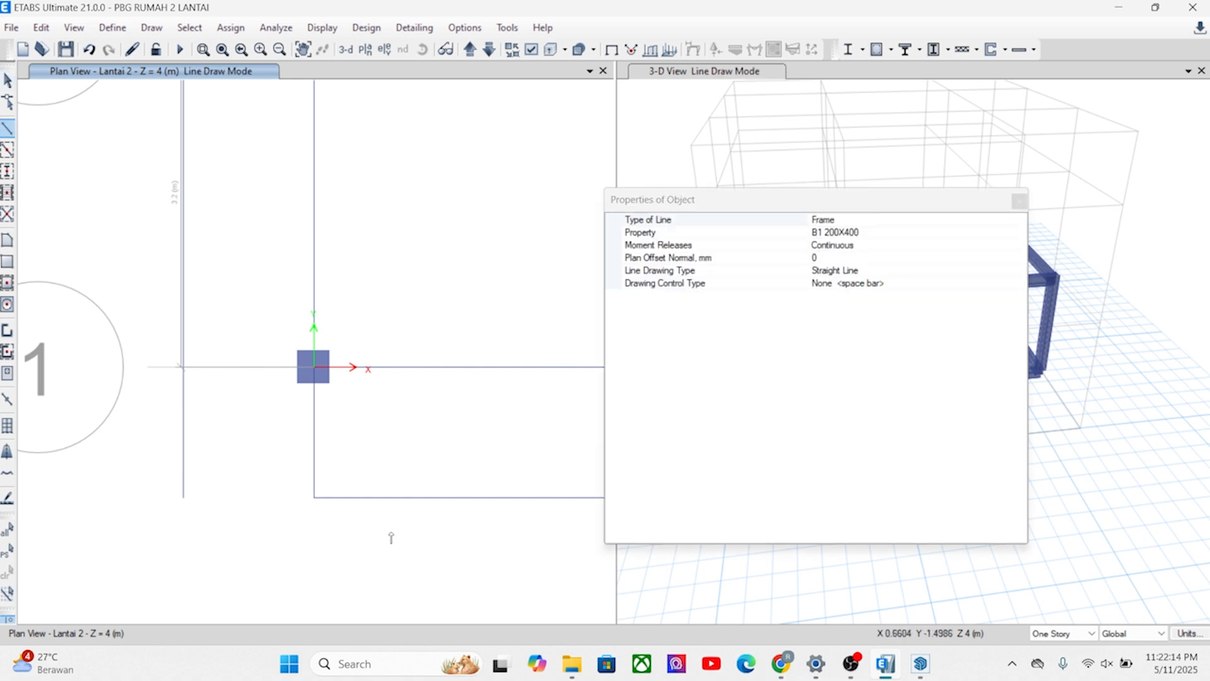
click(314, 497)
double_click(180, 498)
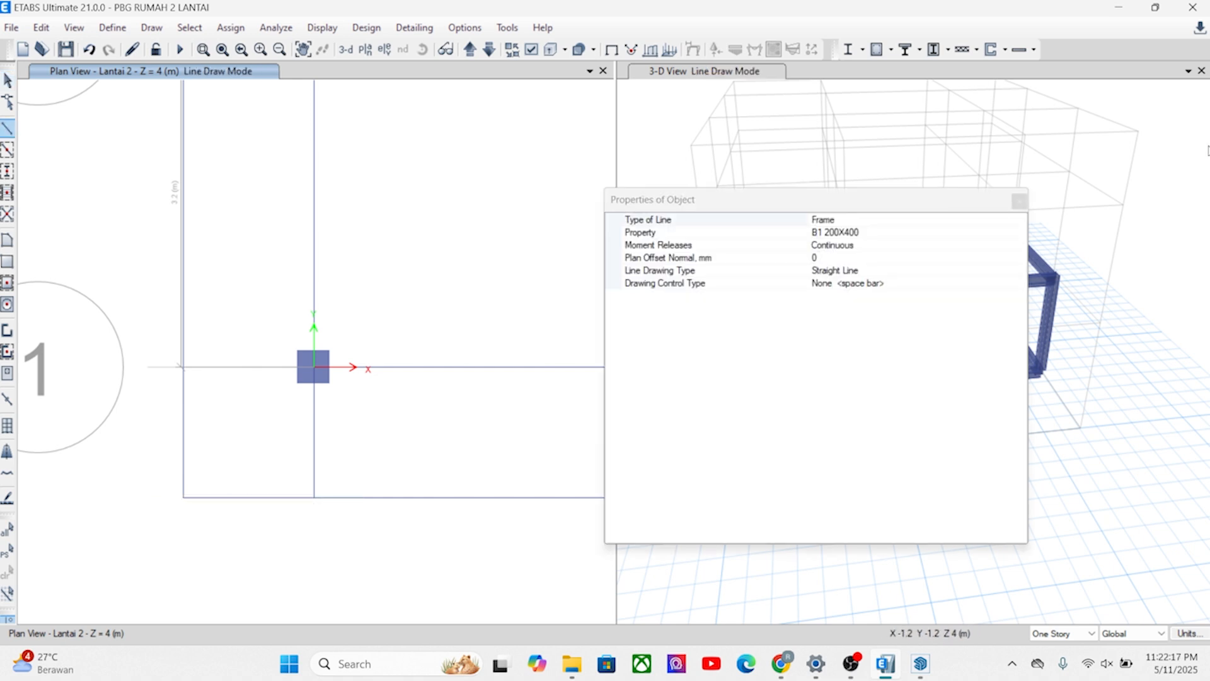
click(1019, 200)
Replicate the short beam in front of A1 to B1 with dx 3.5 m and dy 0.
scroll(315, 298, down, 5)
scroll(315, 297, up, 5)
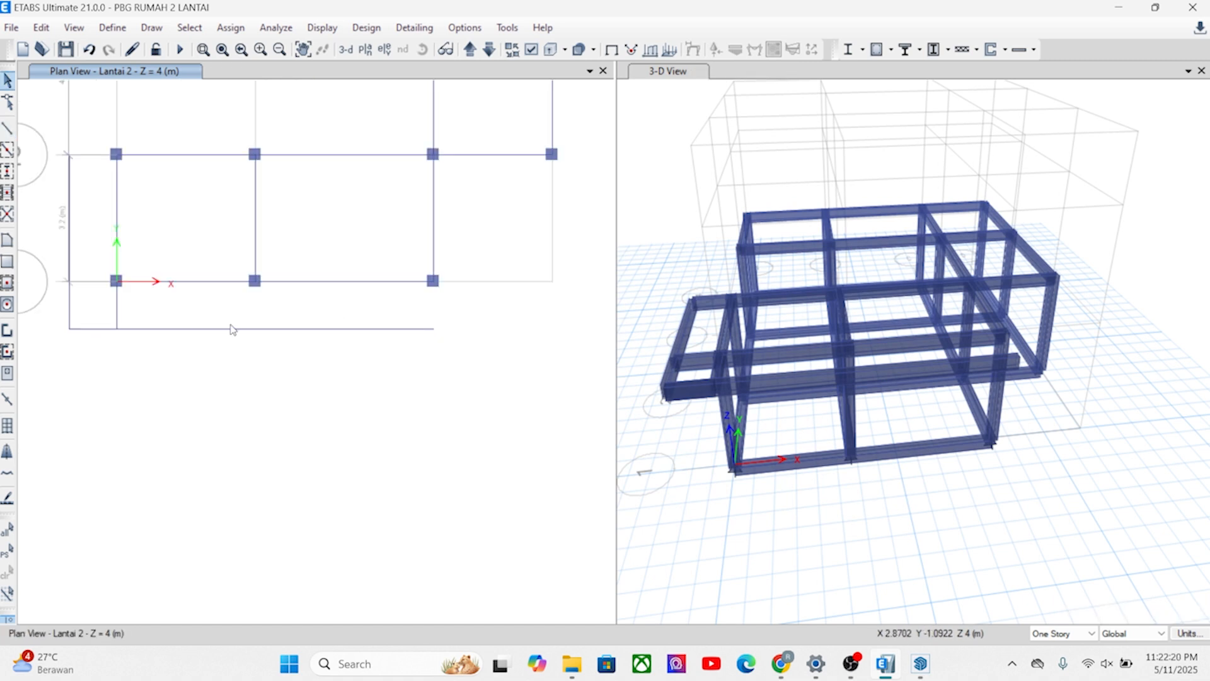
click(147, 313)
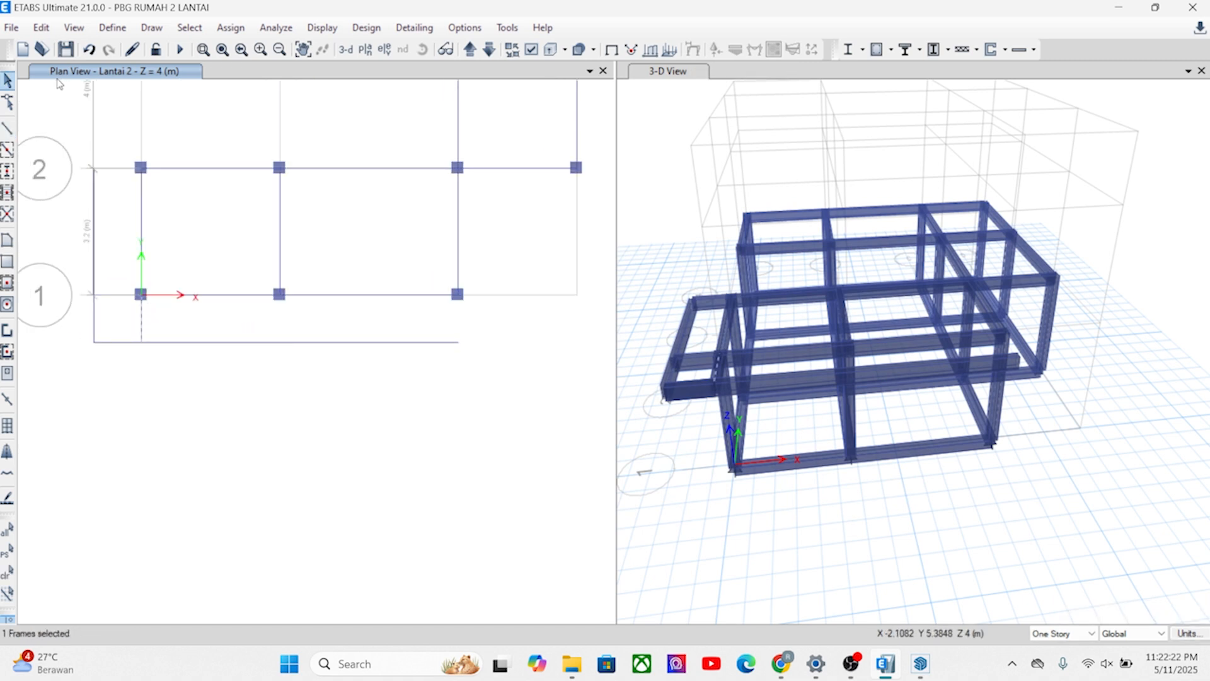
click(41, 27)
click(76, 305)
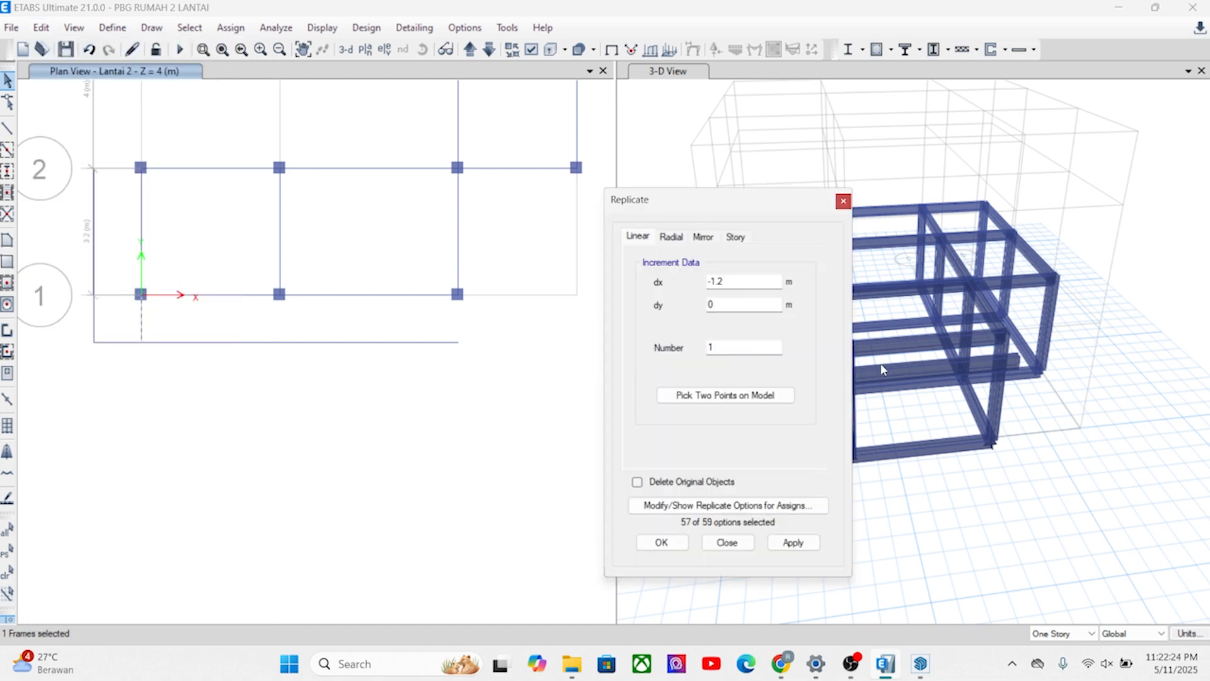
click(743, 400)
click(140, 293)
click(279, 293)
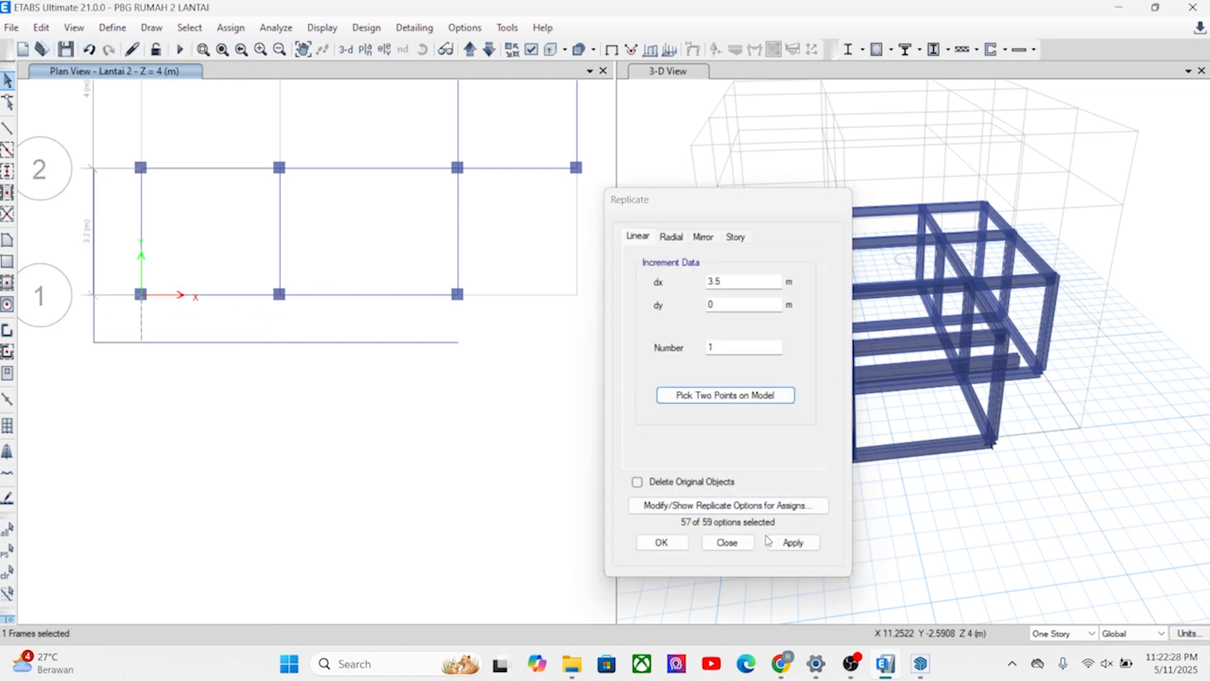
click(786, 543)
Replicate the short beam in front of B1 to C1 with dx 4.5 m and dy 0.
click(725, 396)
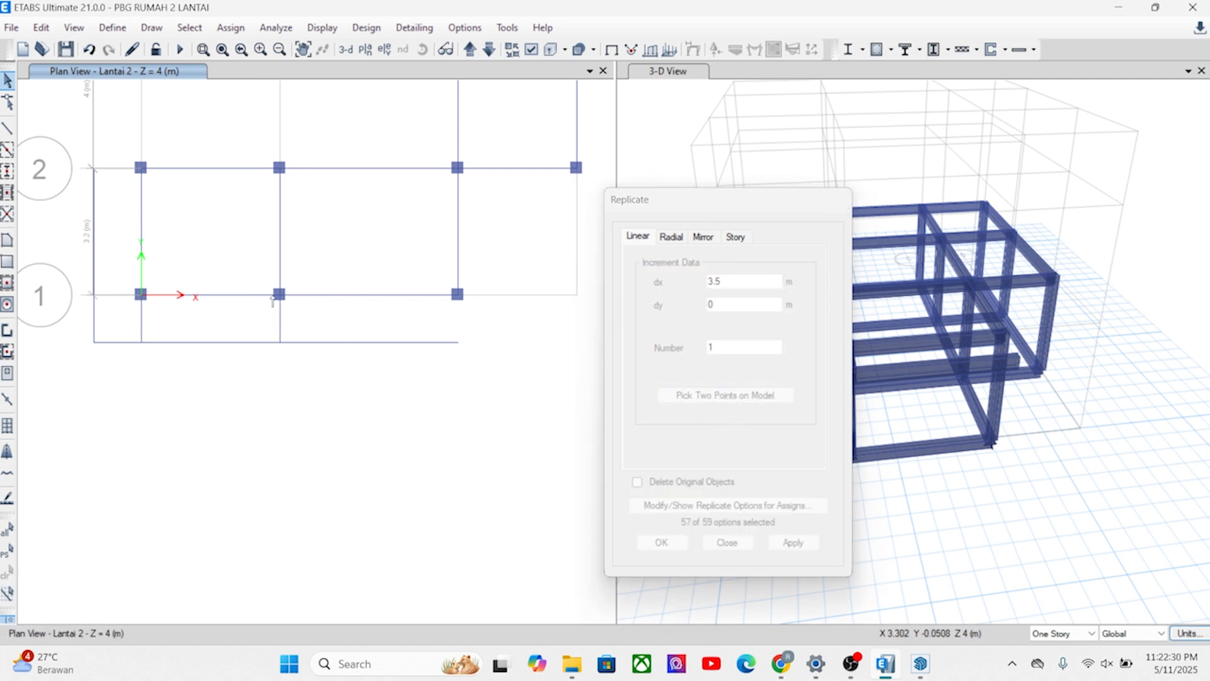
click(8, 550)
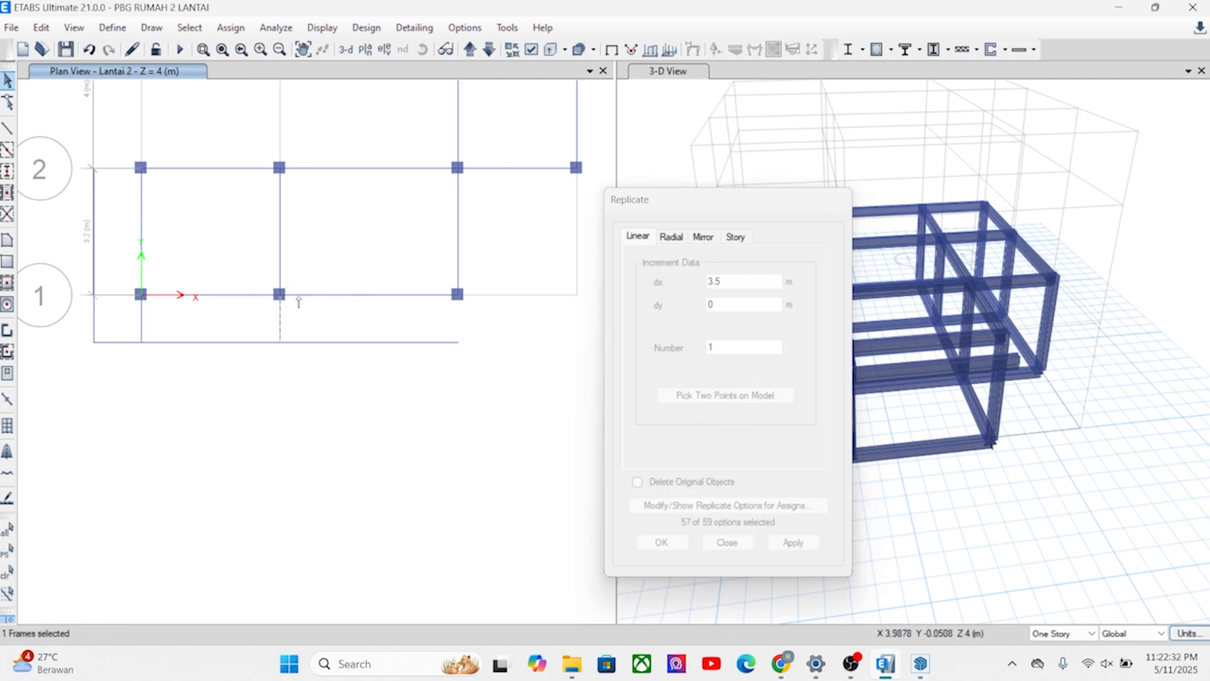
click(279, 294)
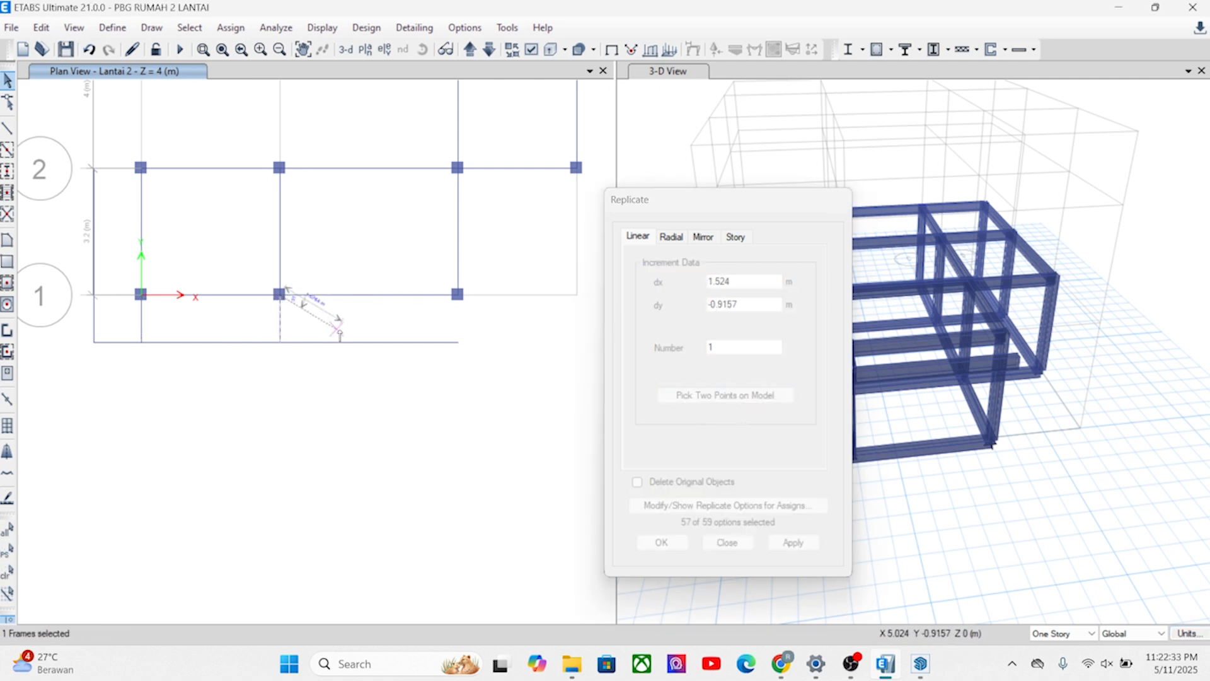
click(458, 295)
click(785, 544)
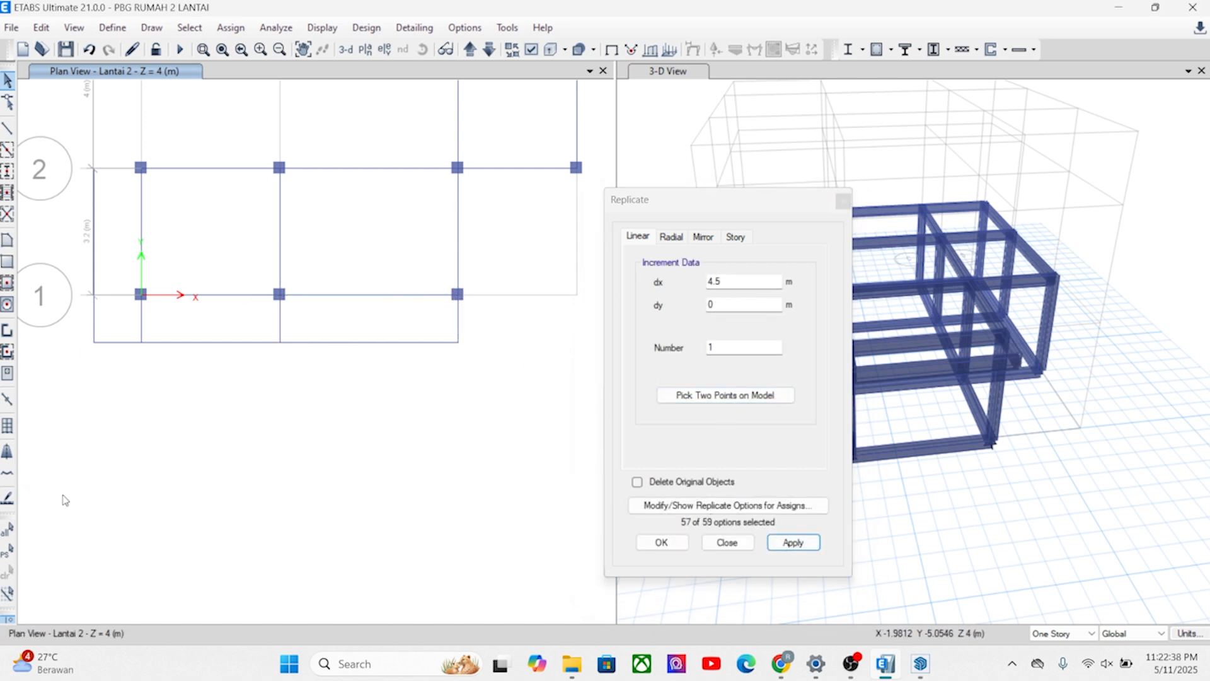
Replicate the short beam in front of C1 once with dx 1.2 m and dy 0.
click(5, 553)
click(714, 395)
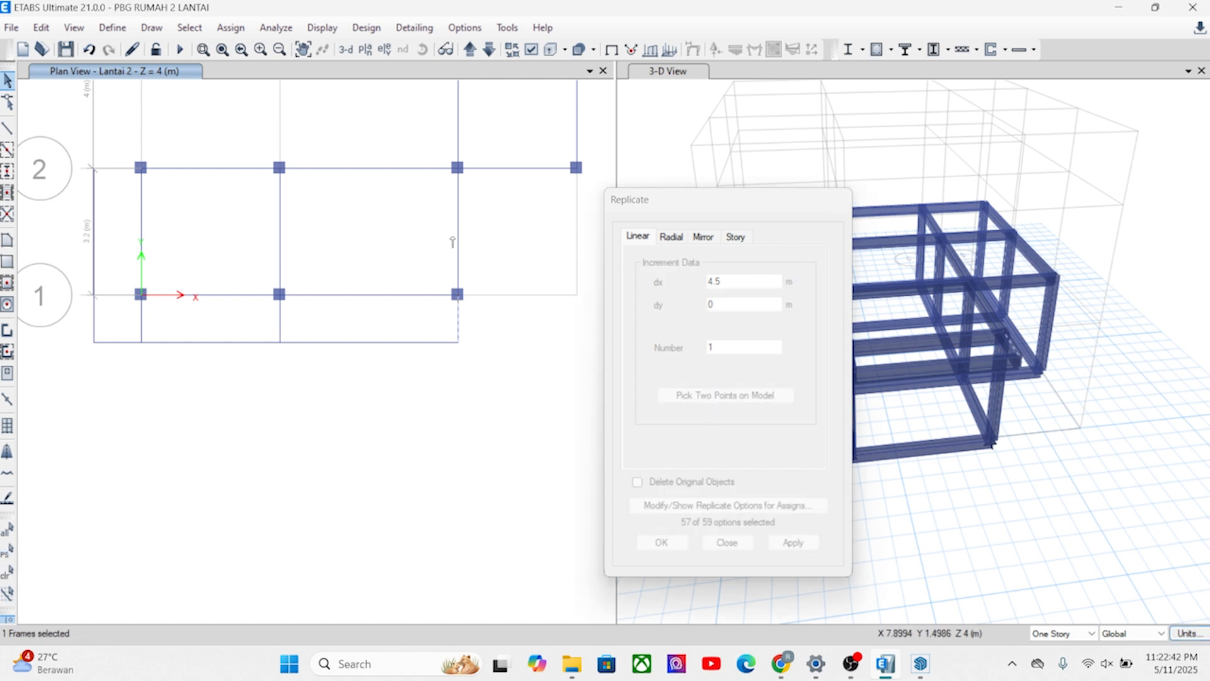
click(457, 295)
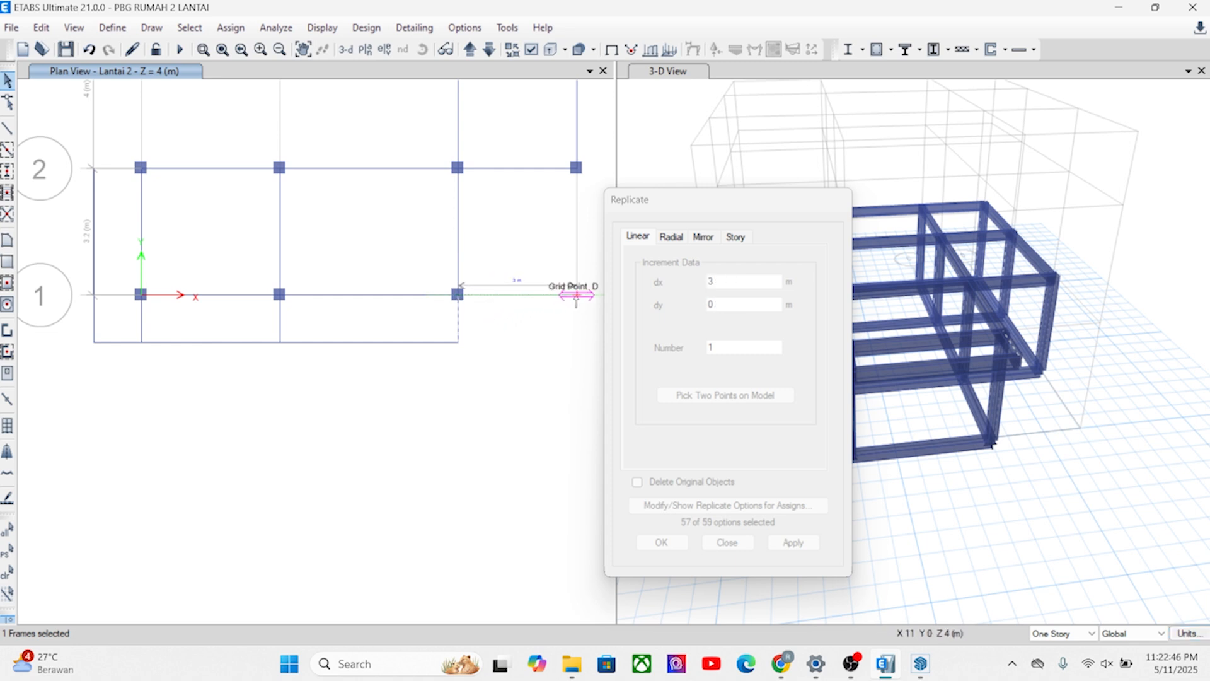
click(576, 295)
double_click(710, 281)
text(1.2)
click(784, 543)
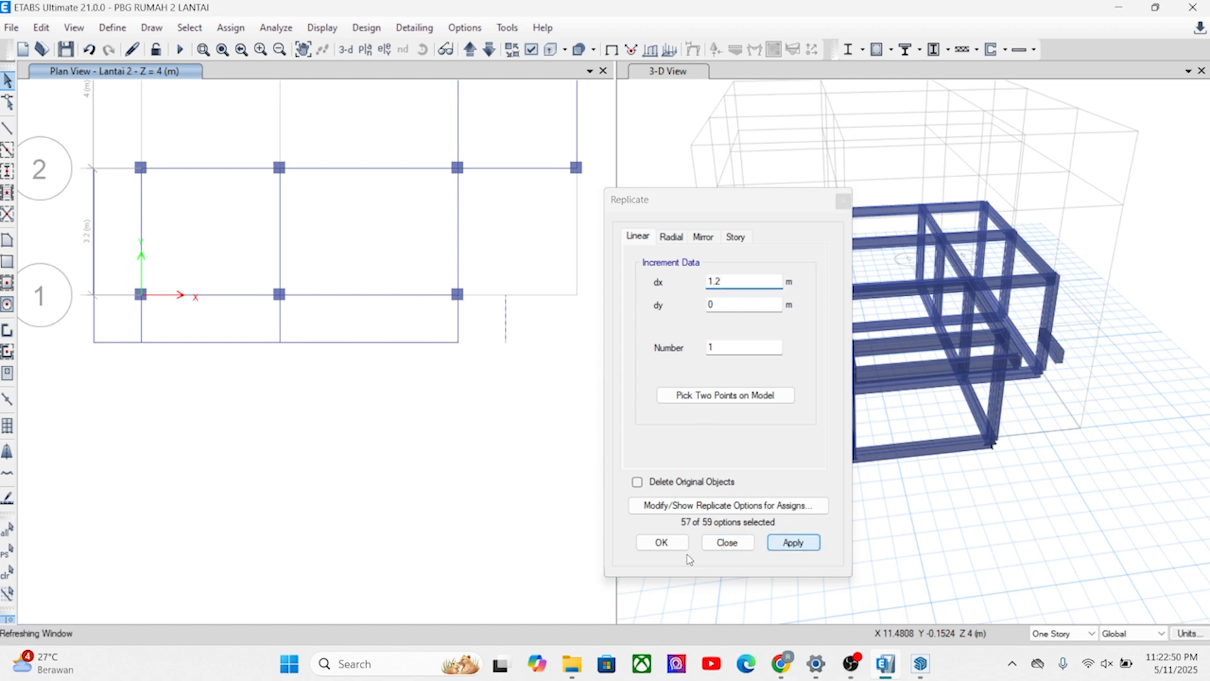
click(661, 542)
Draw a B1 200X400 beam from the front beam's grid C end to the front end of the short beam 1.2 m beyond C.
click(458, 231)
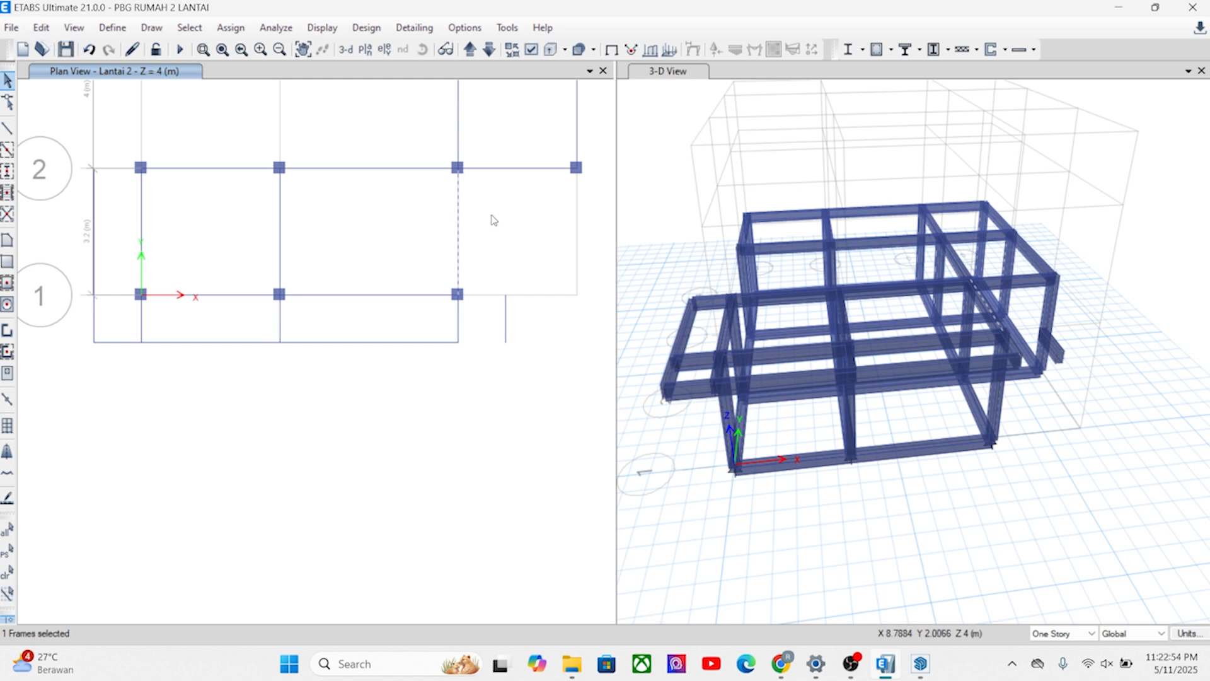
key(Delete)
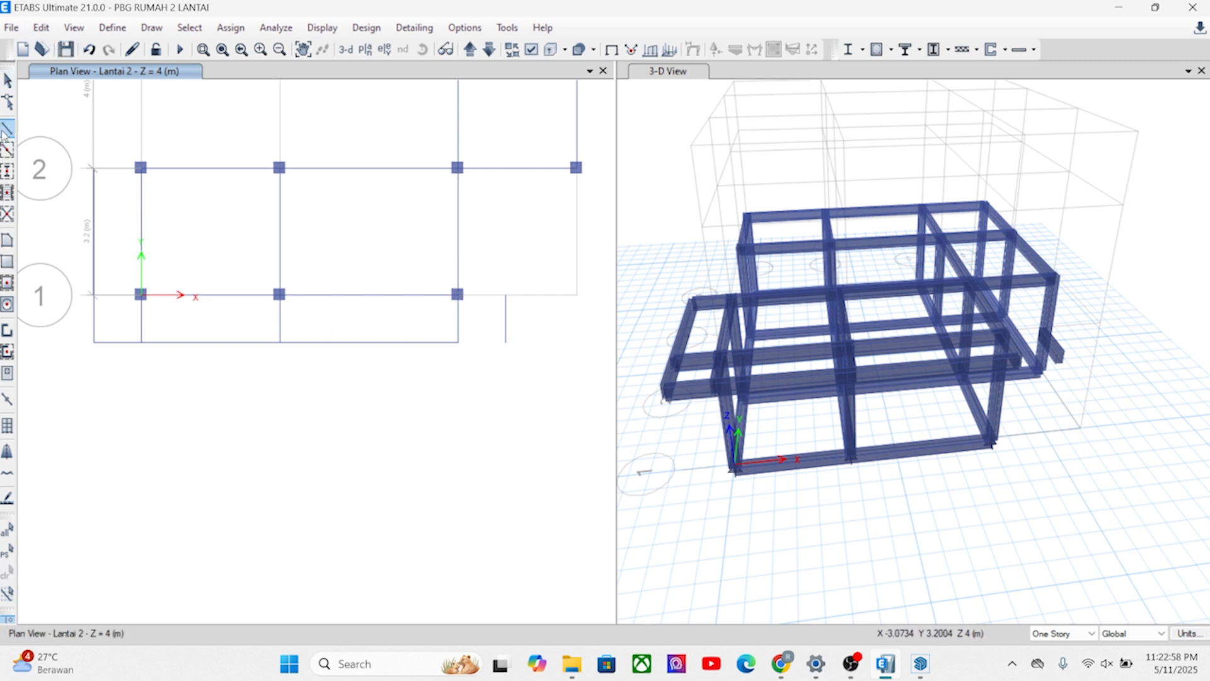
click(8, 129)
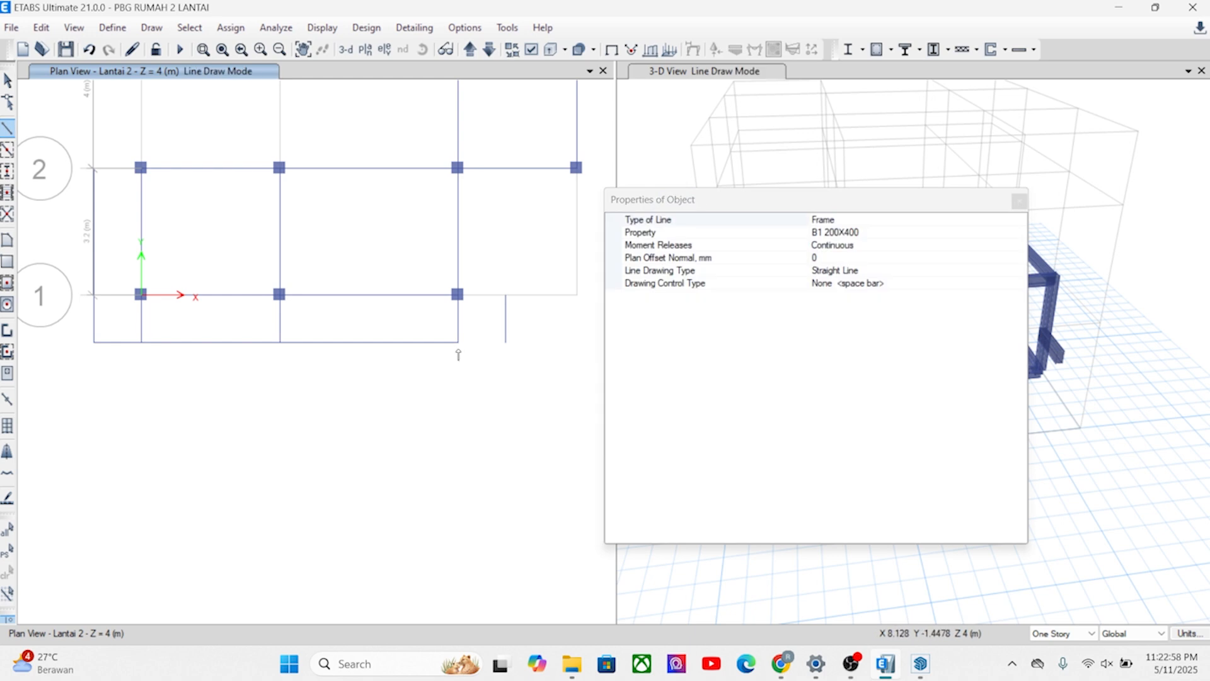
double_click(505, 342)
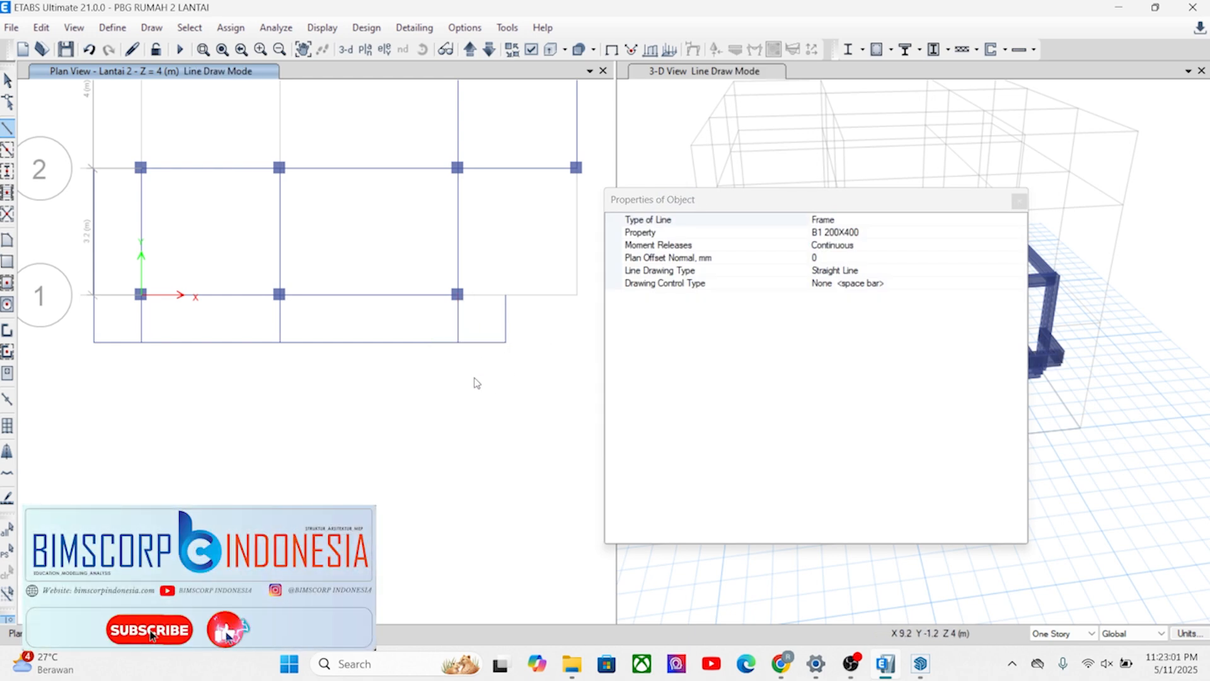
key(Escape)
Replicate the grid C beam between C1 and C2 once with dx 1.2 m and dy 0.
click(458, 233)
click(40, 27)
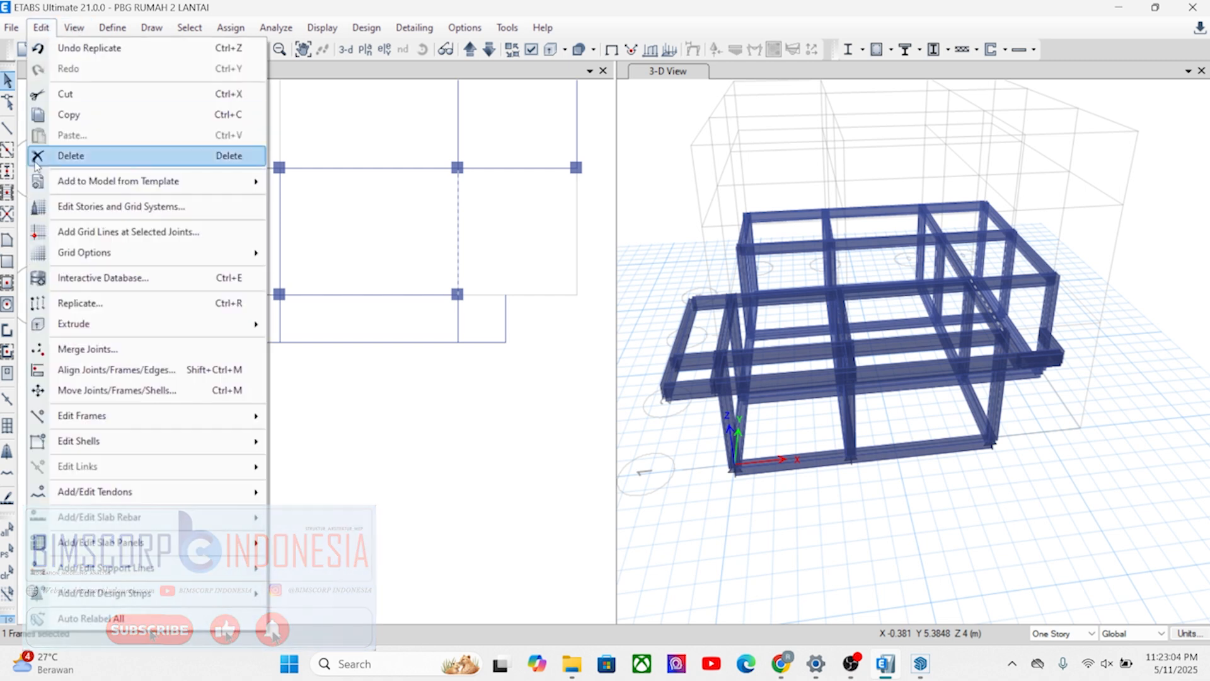
click(80, 304)
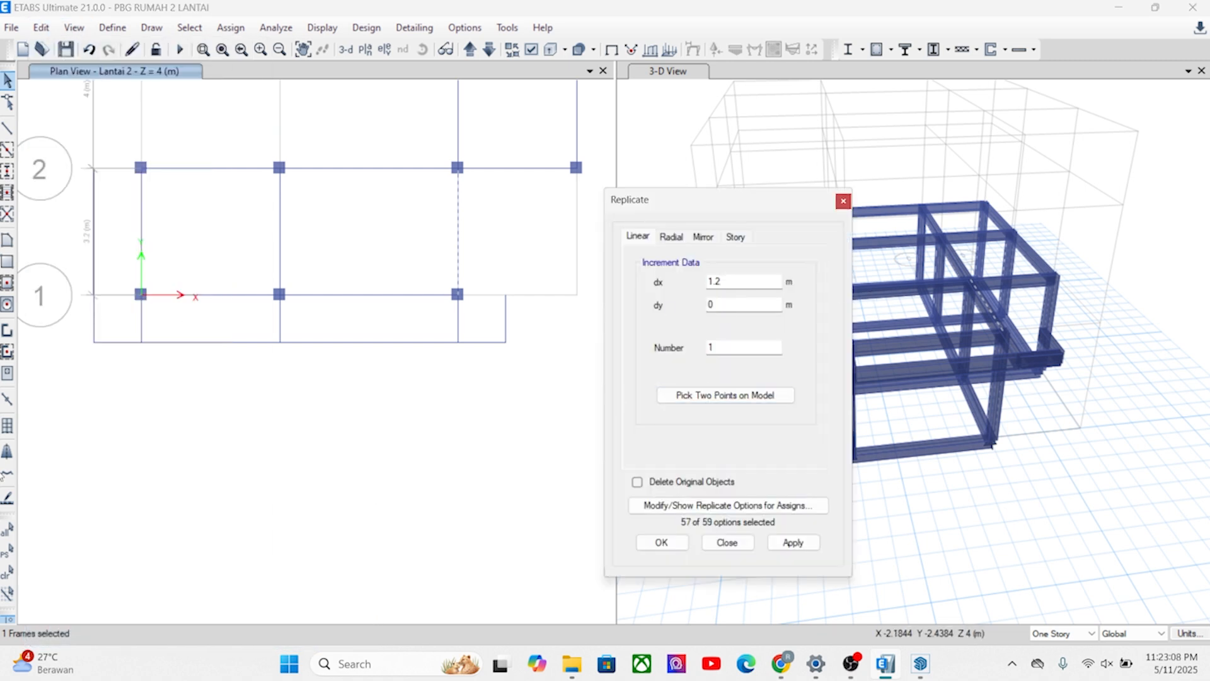
click(725, 395)
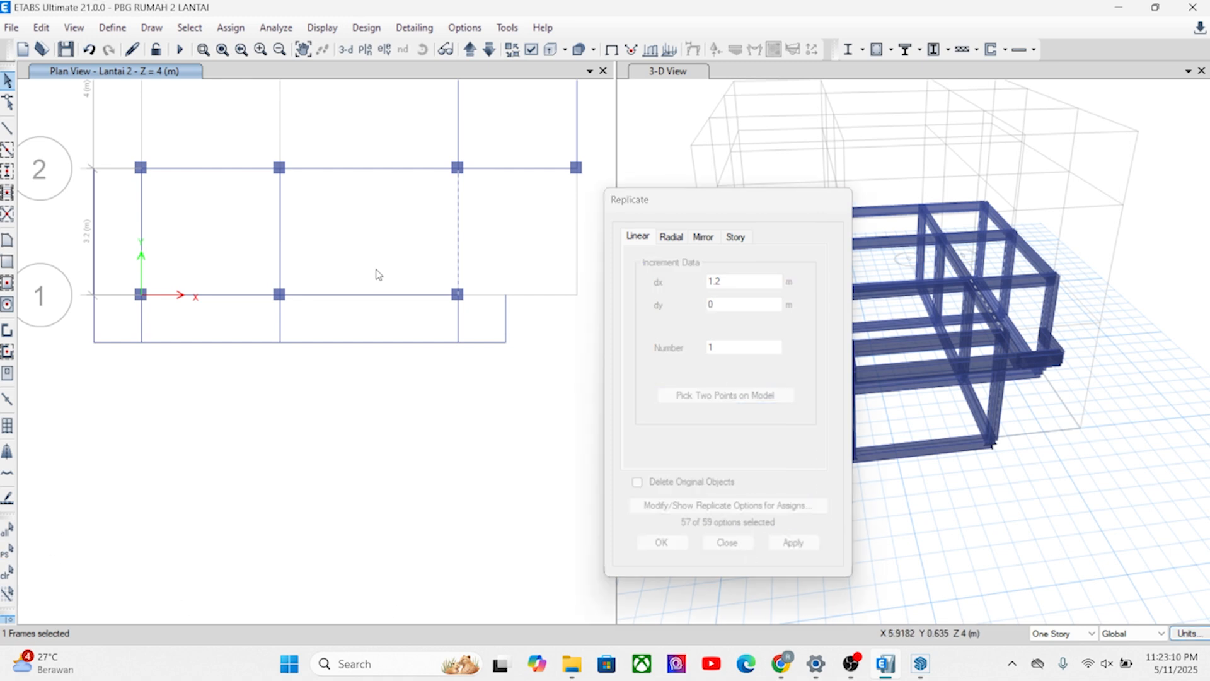
click(458, 294)
click(506, 294)
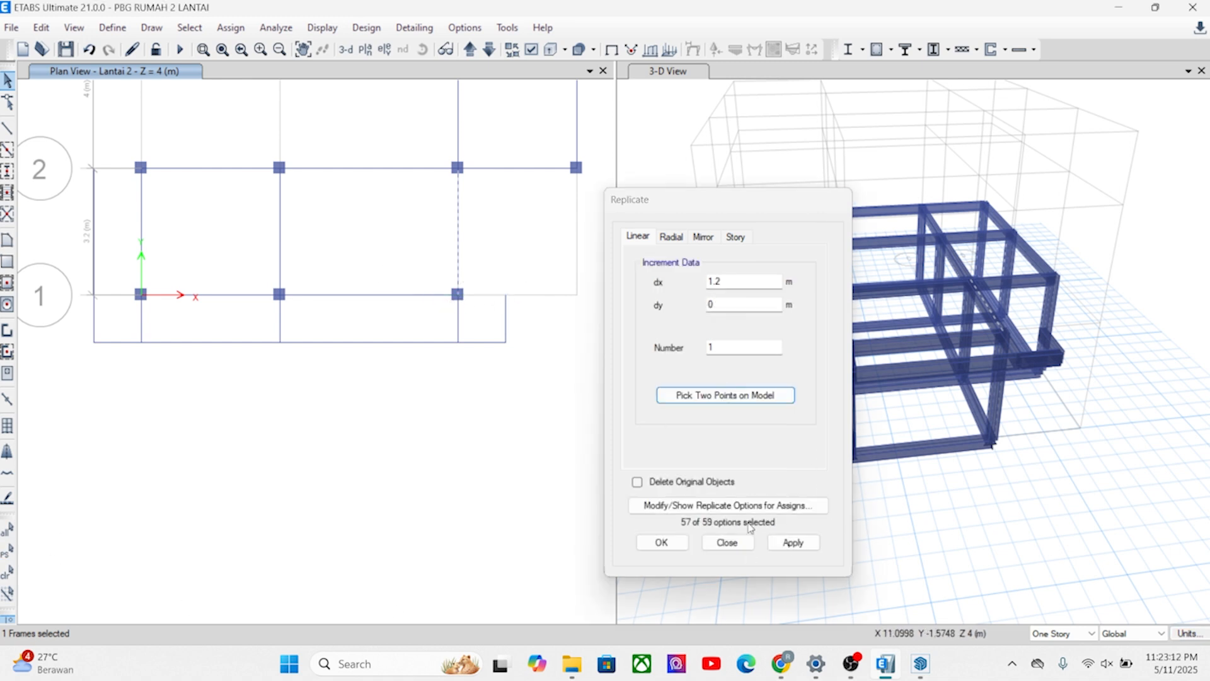
click(792, 542)
click(662, 542)
Set up a linear replicate of the grid 2 beam between C and D with dx 0 and dy -4.4 m, using the offset side beam's ends.
scroll(473, 188, down, 3)
scroll(473, 188, up, 4)
click(470, 187)
scroll(466, 192, up, 2)
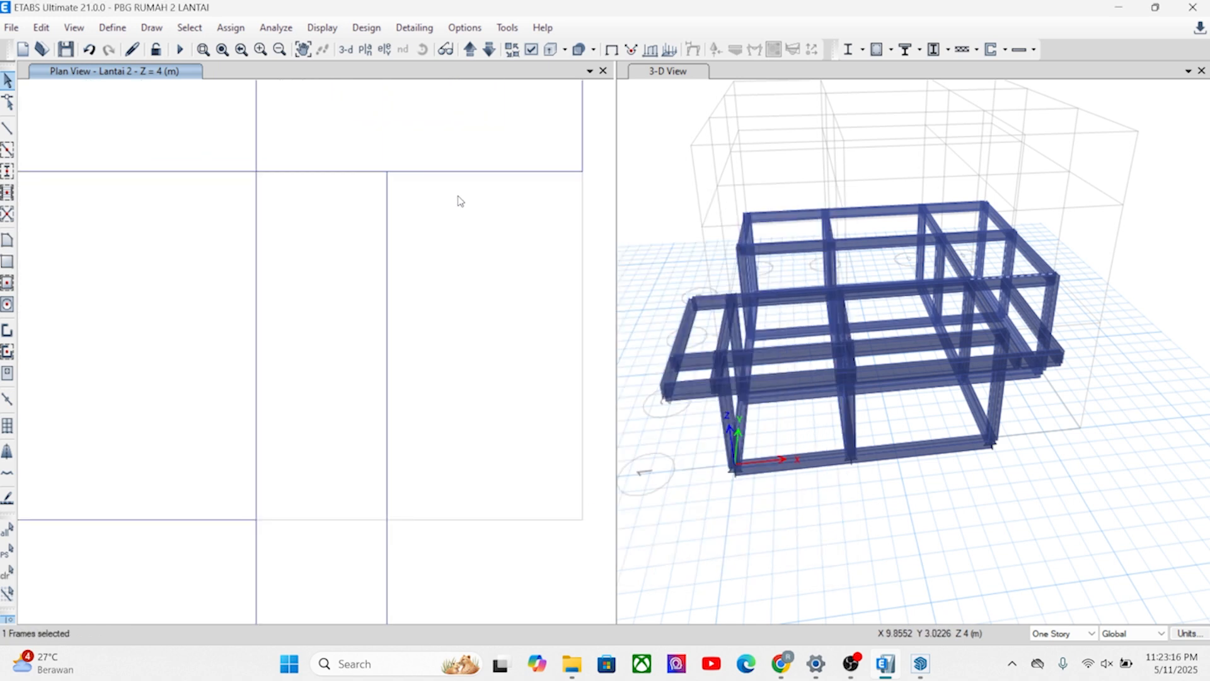
scroll(468, 205, down, 3)
click(41, 27)
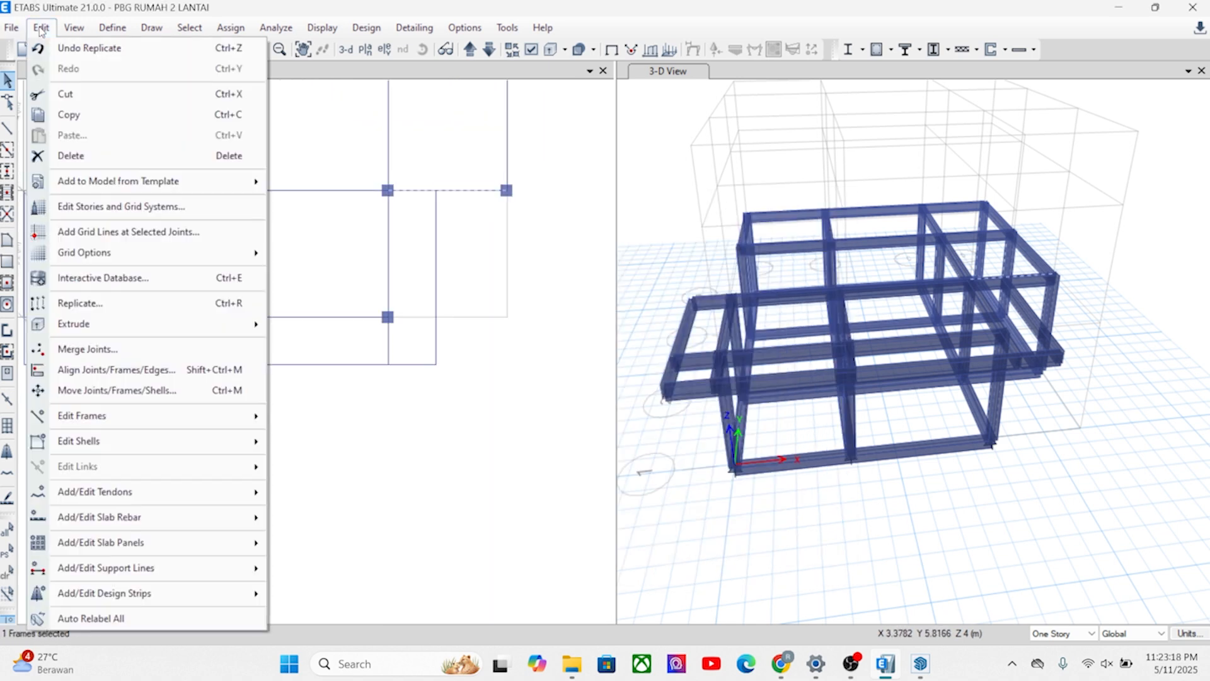
click(90, 304)
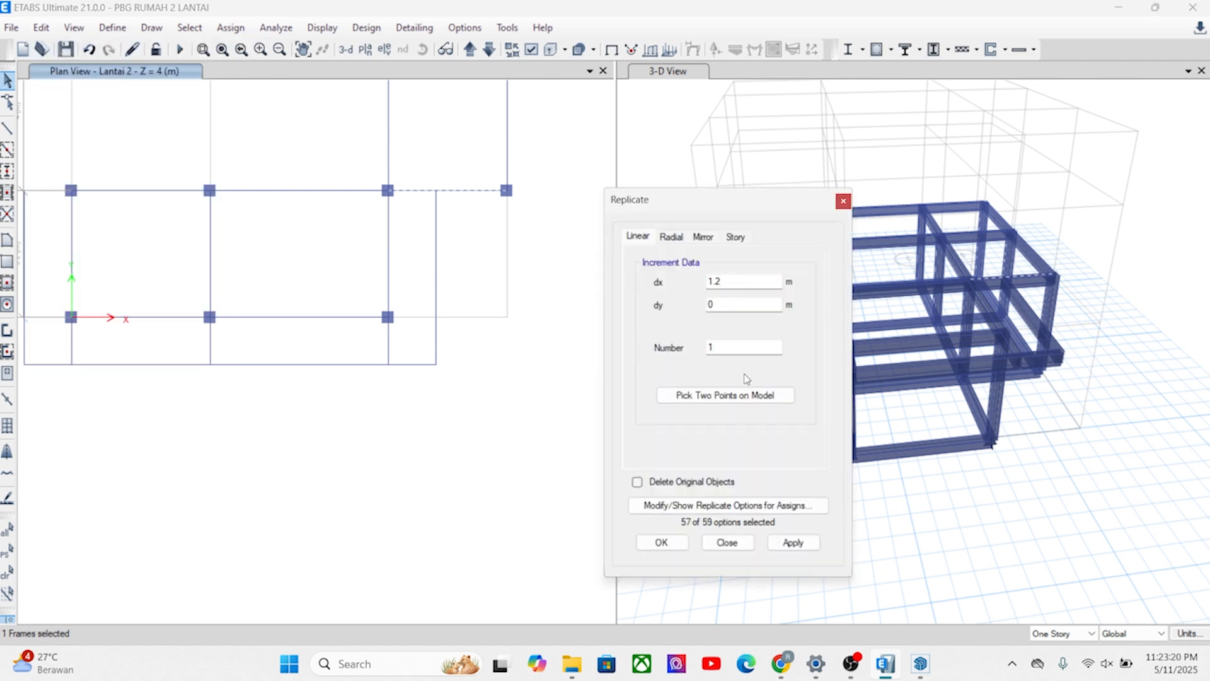
click(727, 395)
click(436, 191)
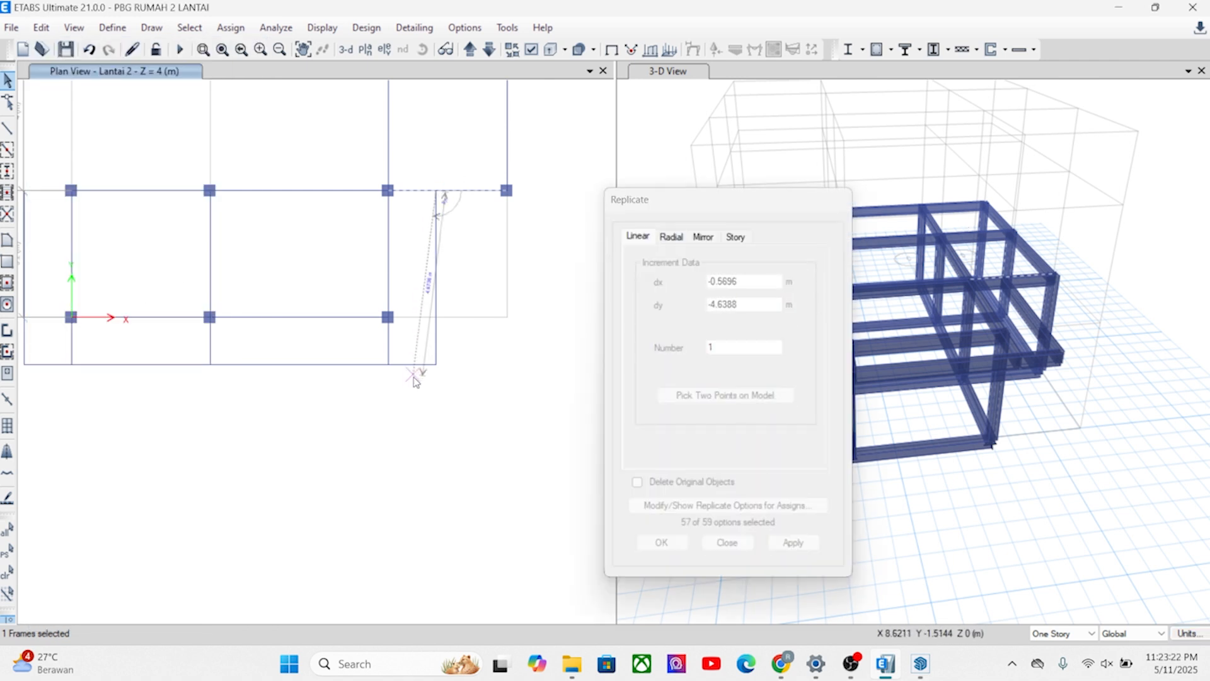
click(436, 364)
click(726, 305)
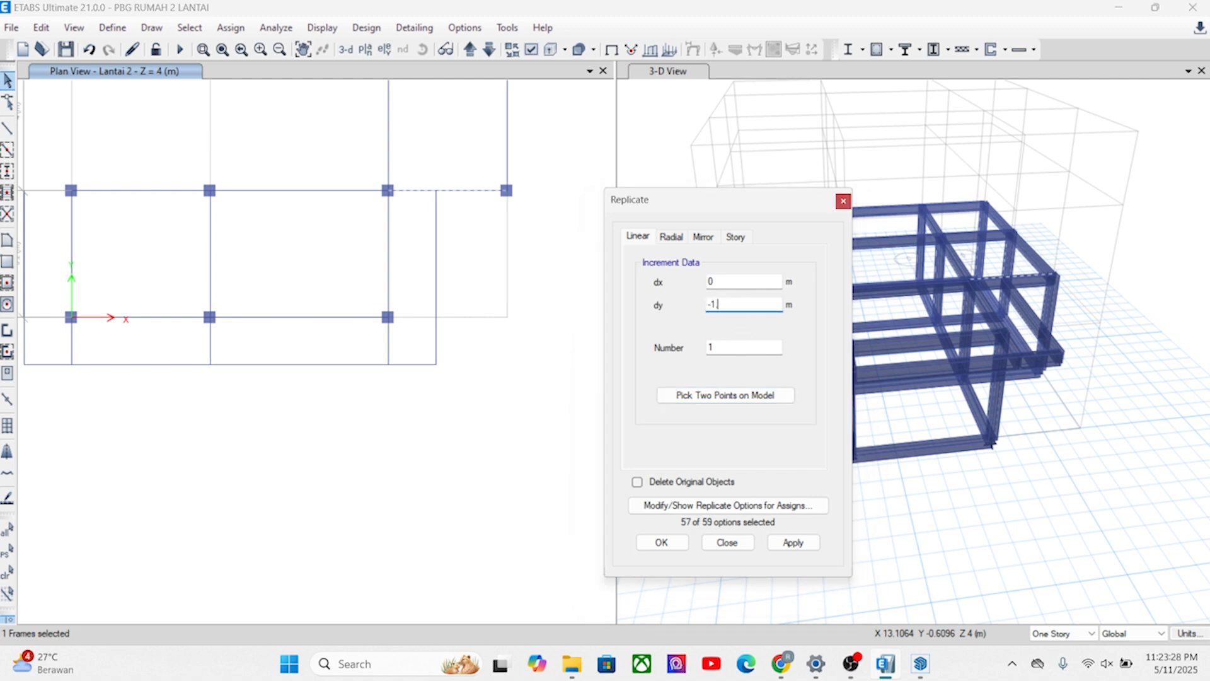
Replicate the grid 2 beam between C and D once with dx 0 and dy -1.2 m.
text(-1.2)
click(793, 542)
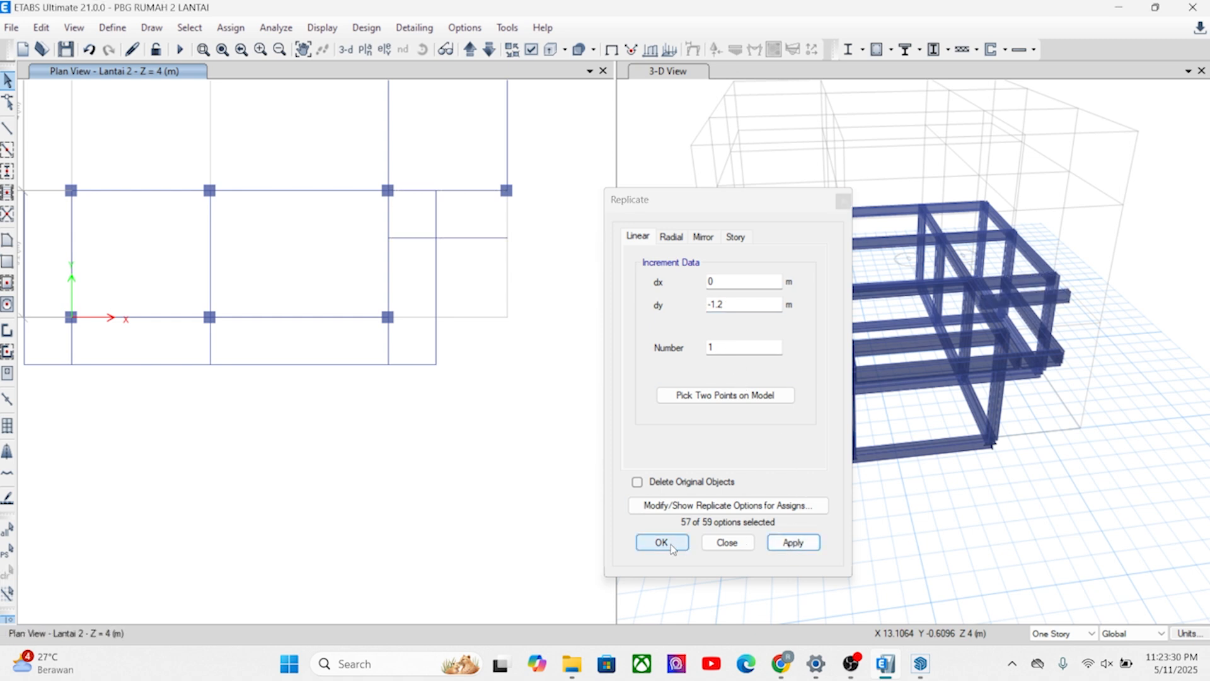
click(670, 543)
Replicate the grid 3 beam between B and C once with dx 0 and dy -1.2 m.
scroll(415, 283, down, 4)
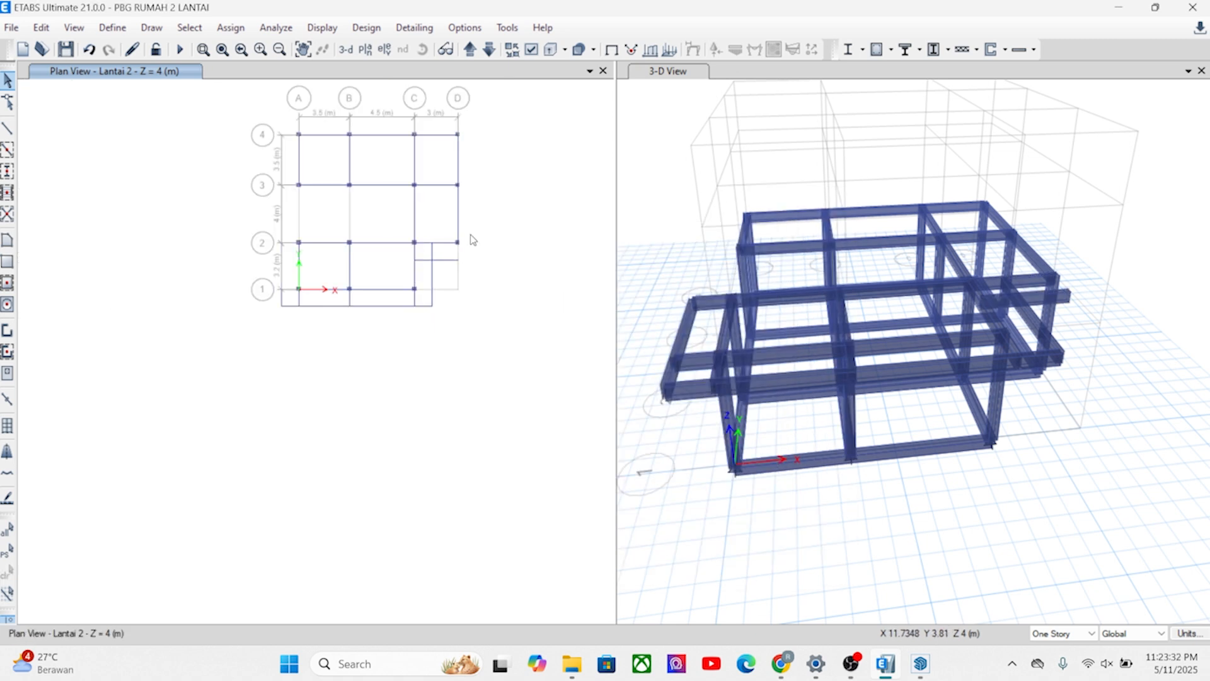
scroll(277, 252, up, 3)
middle_drag(407, 350, 322, 408)
scroll(326, 313, down, 4)
scroll(358, 241, up, 4)
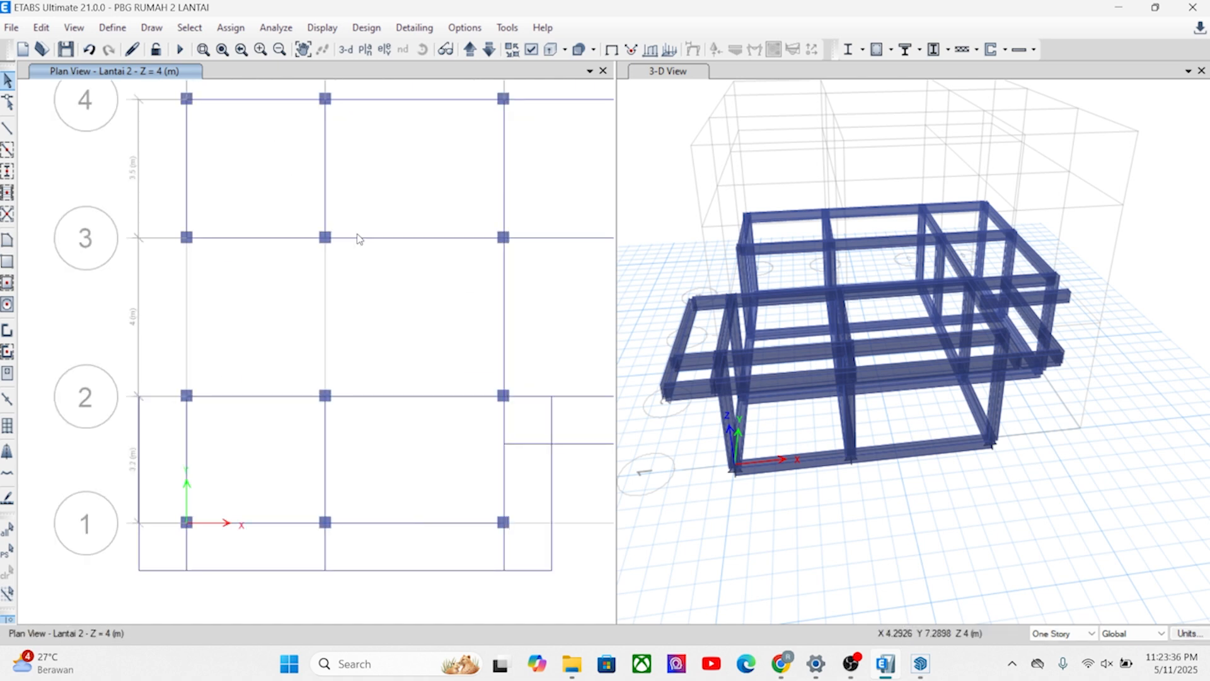
click(359, 243)
middle_drag(363, 243, 375, 264)
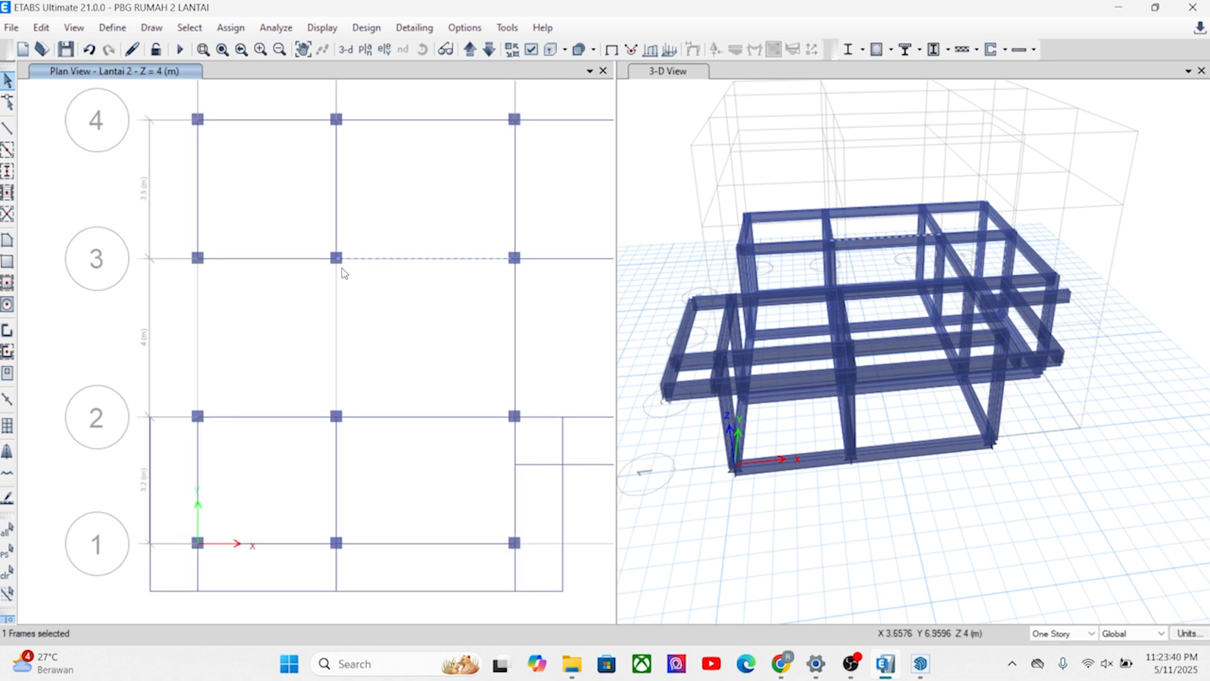
middle_drag(437, 288, 400, 292)
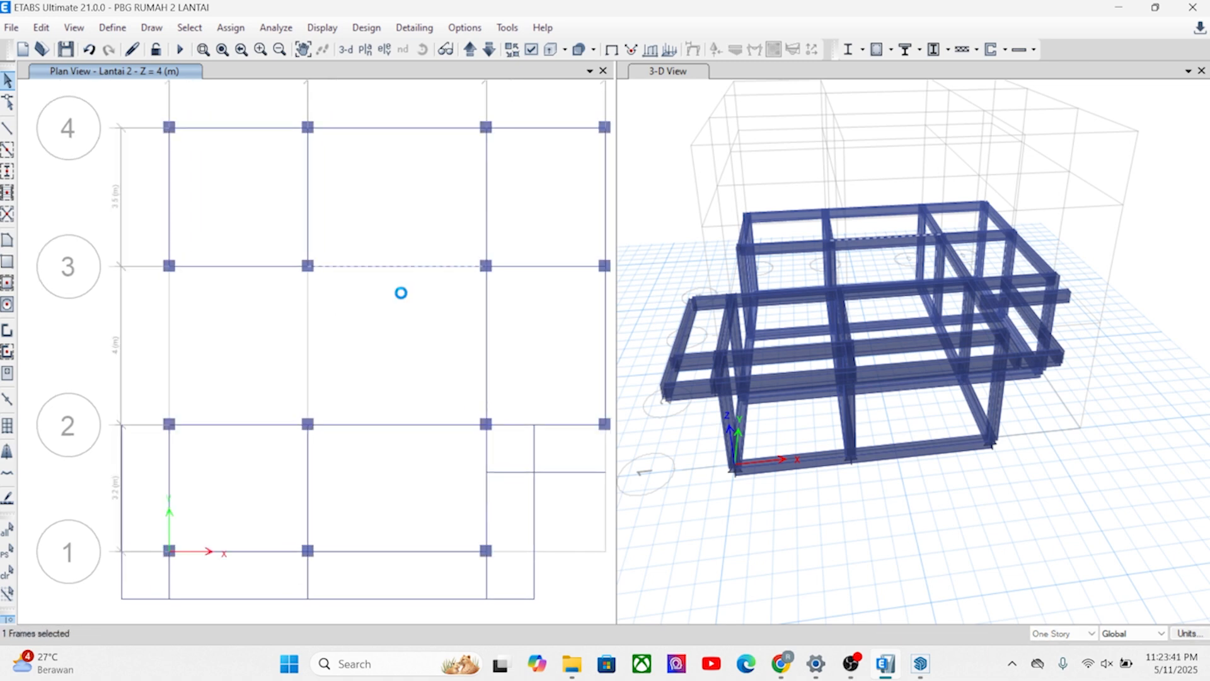
click(41, 28)
click(88, 307)
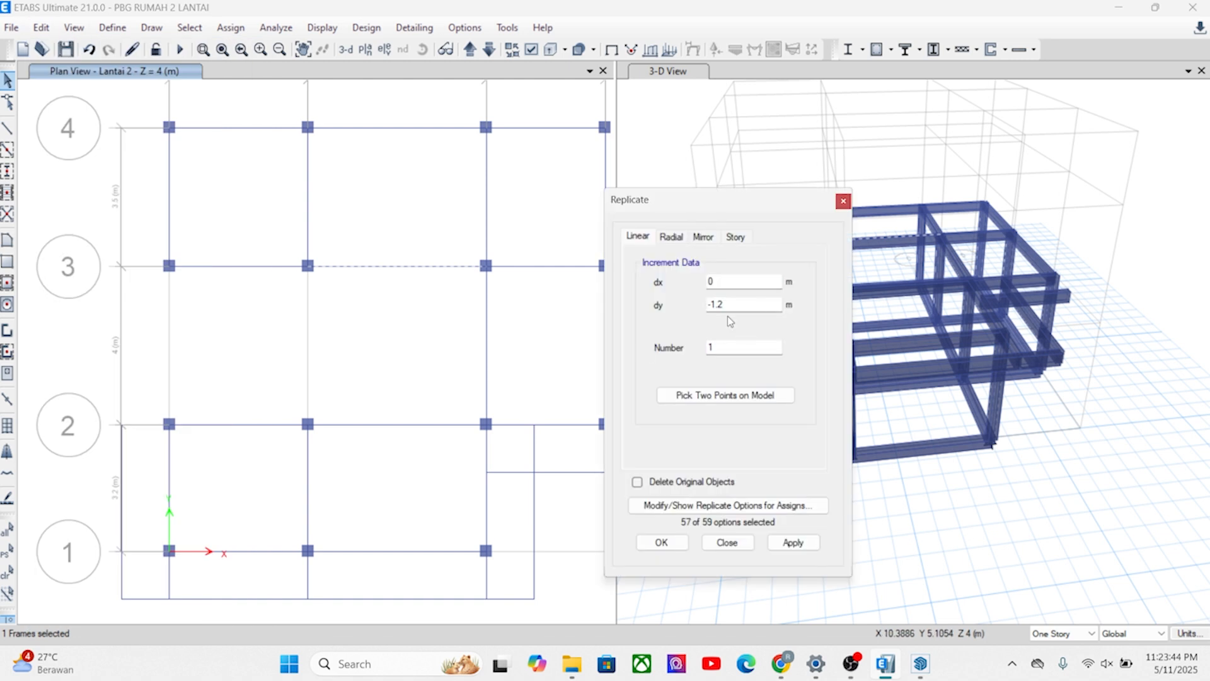
click(697, 397)
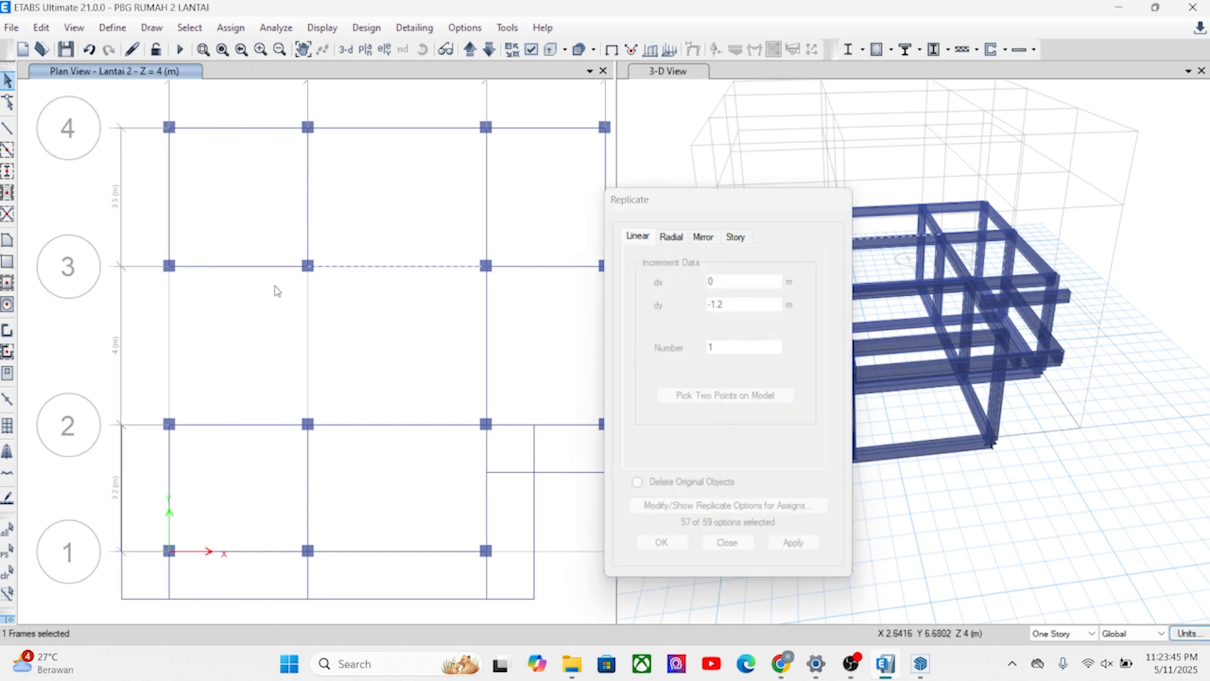
click(307, 266)
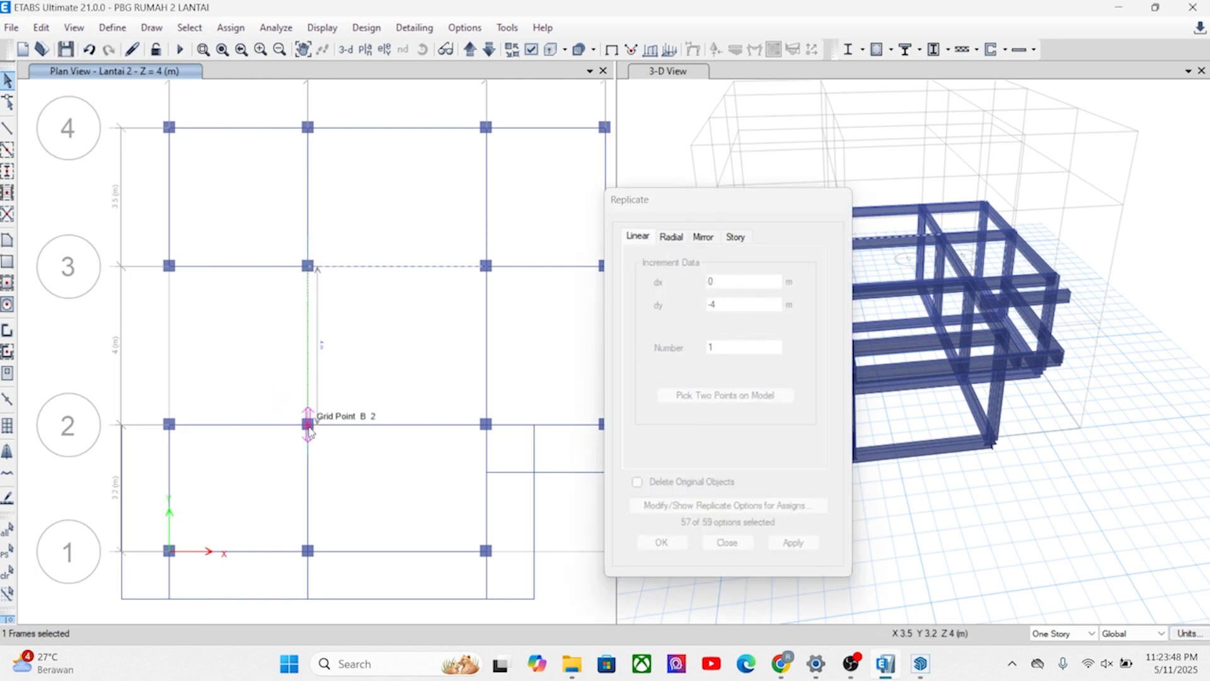
click(308, 424)
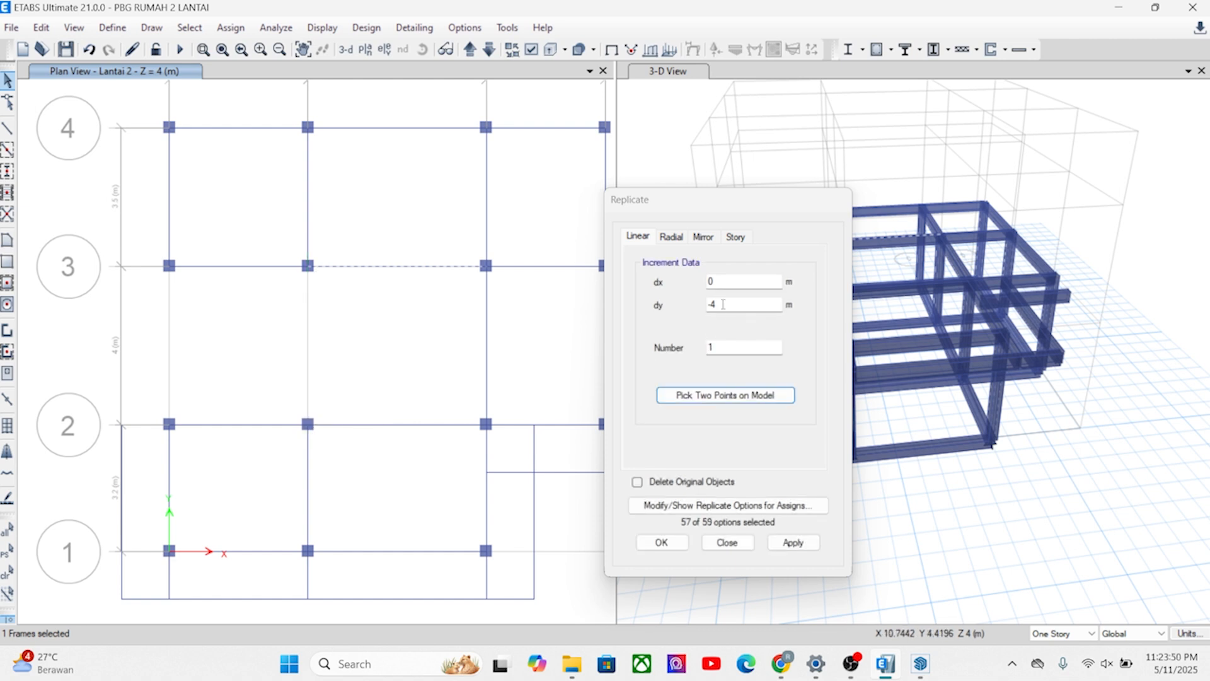
click(723, 303)
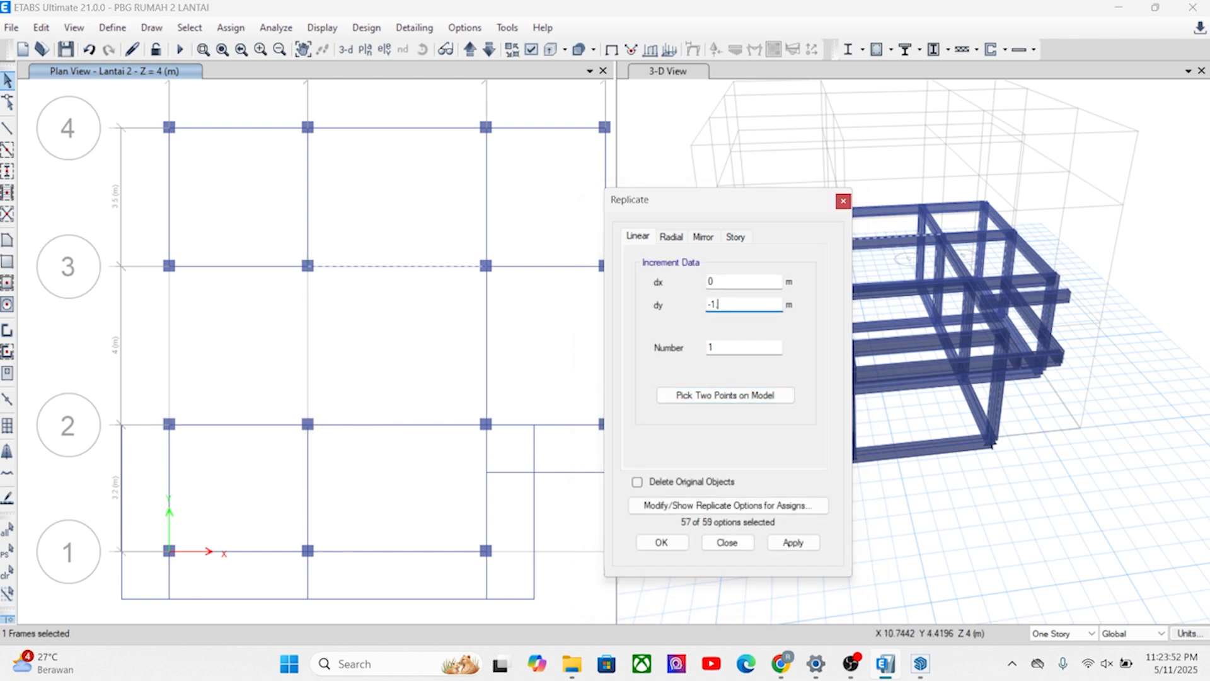
click(802, 544)
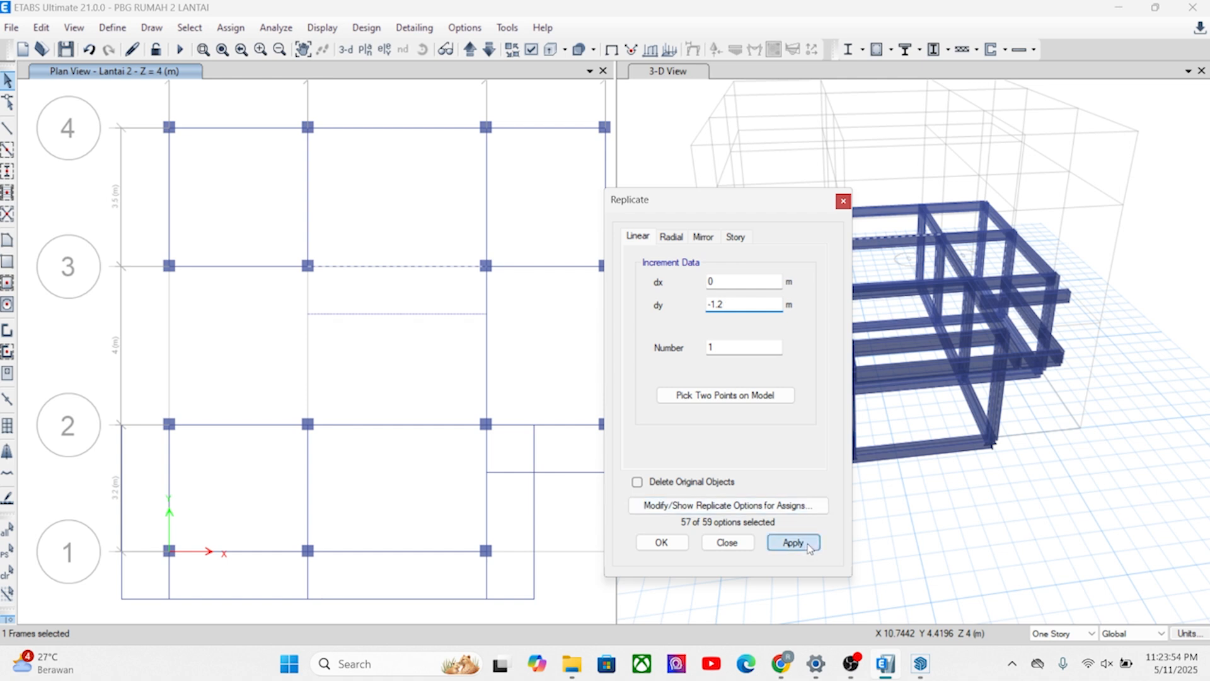
click(661, 541)
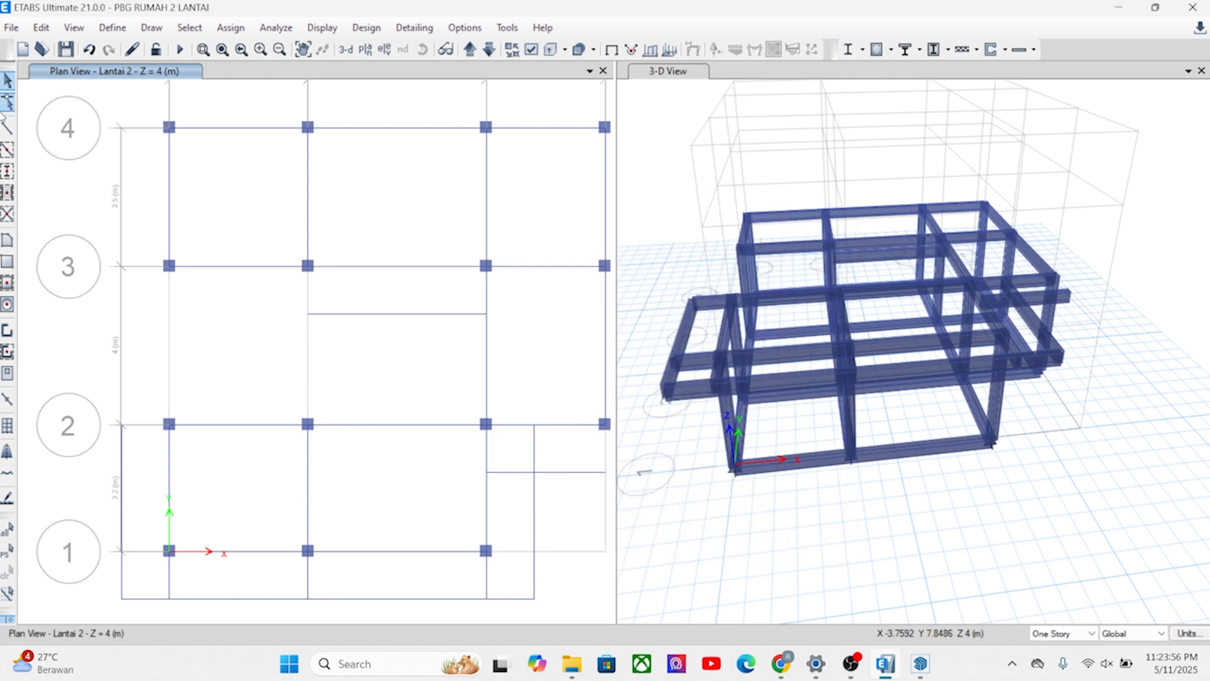
Draw a B1 200X400 beam along grid B from B3 to the end of the replicated beam 1.2 m in front of grid 3.
click(8, 128)
scroll(233, 270, up, 3)
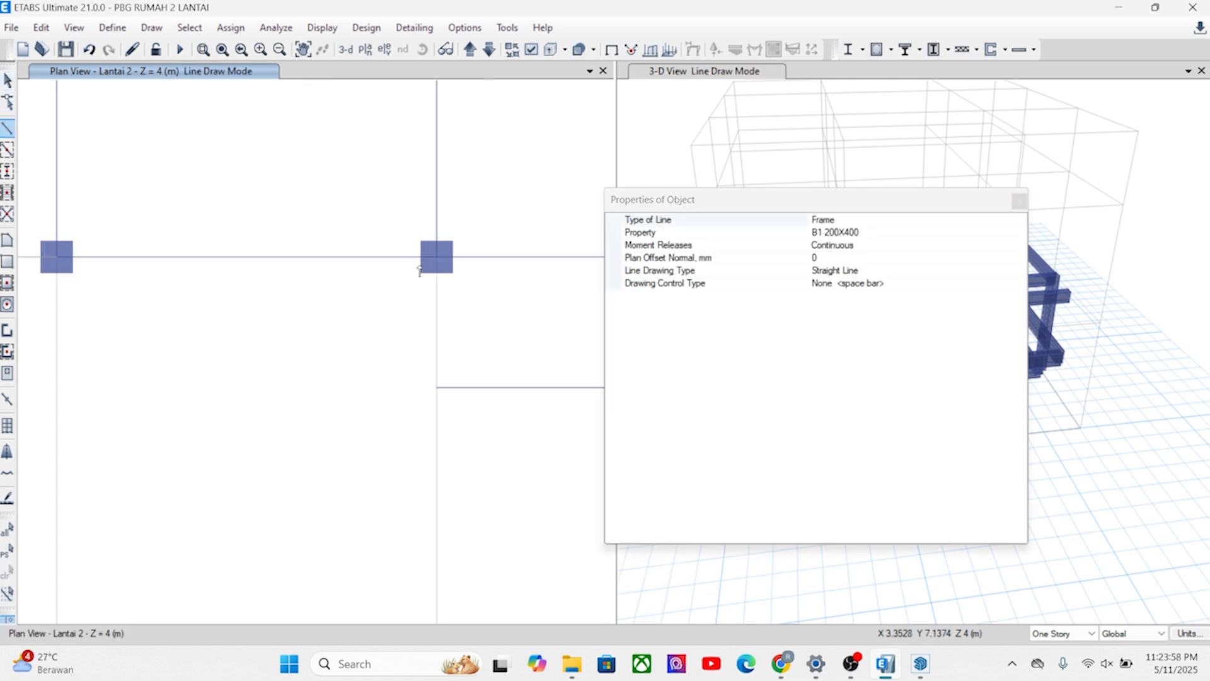
click(437, 256)
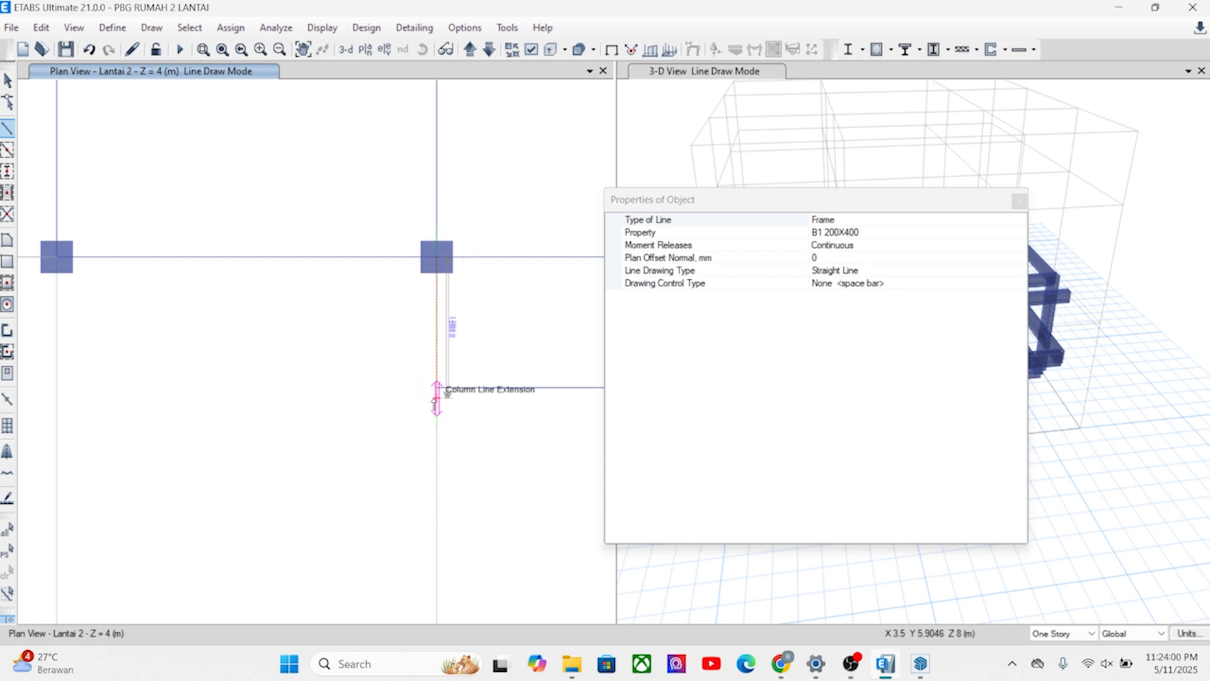
double_click(437, 389)
scroll(247, 388, down, 3)
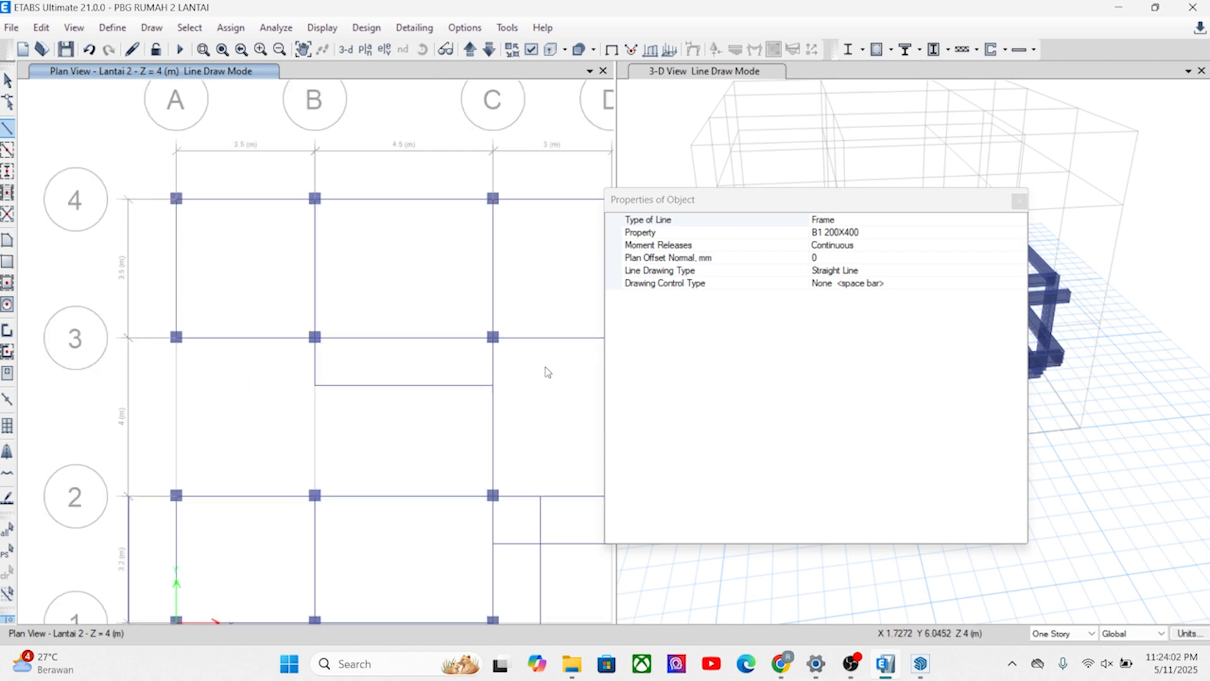
click(1019, 200)
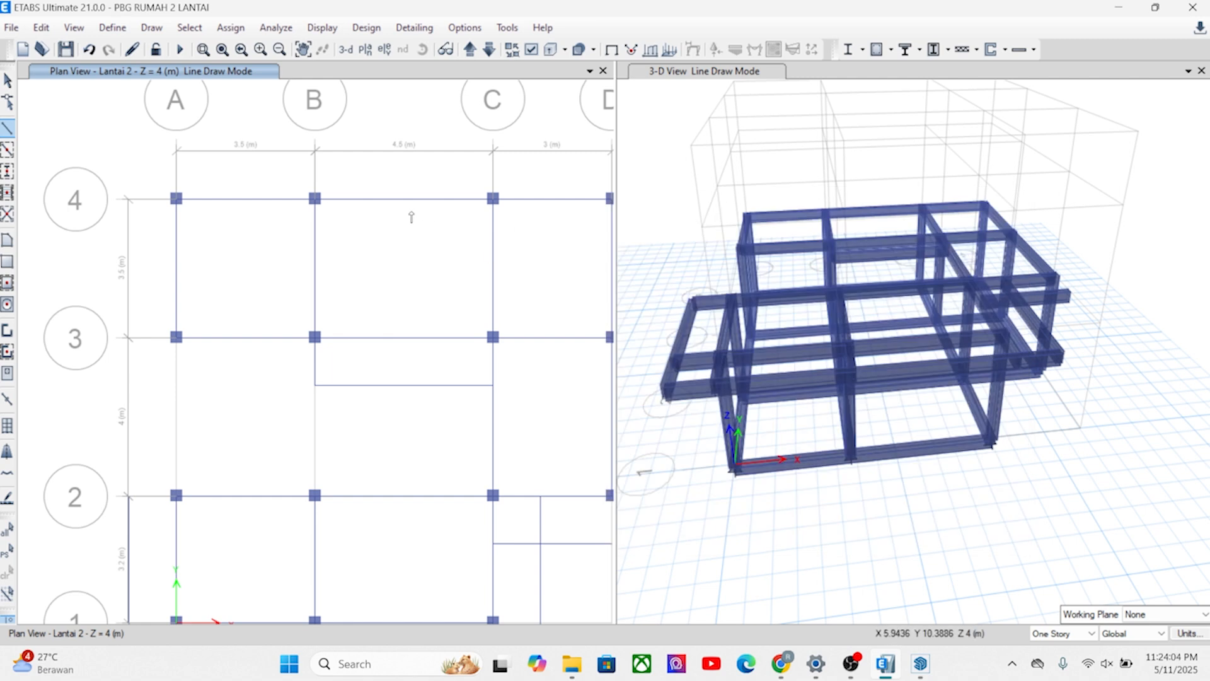
scroll(332, 238, down, 3)
scroll(332, 243, up, 4)
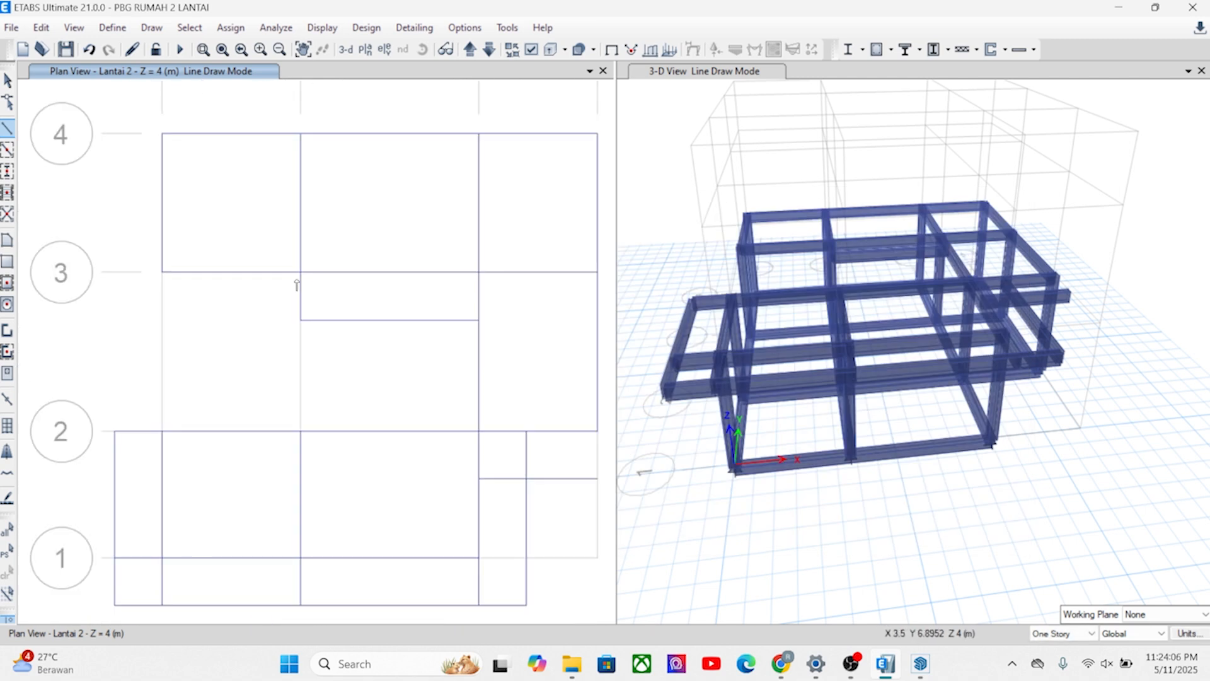
key(Escape)
Check the floor layout in SketchUp, return to ETABS and replicate the three grid 4 beams once with dx 0 and dy 1.2 m.
click(920, 663)
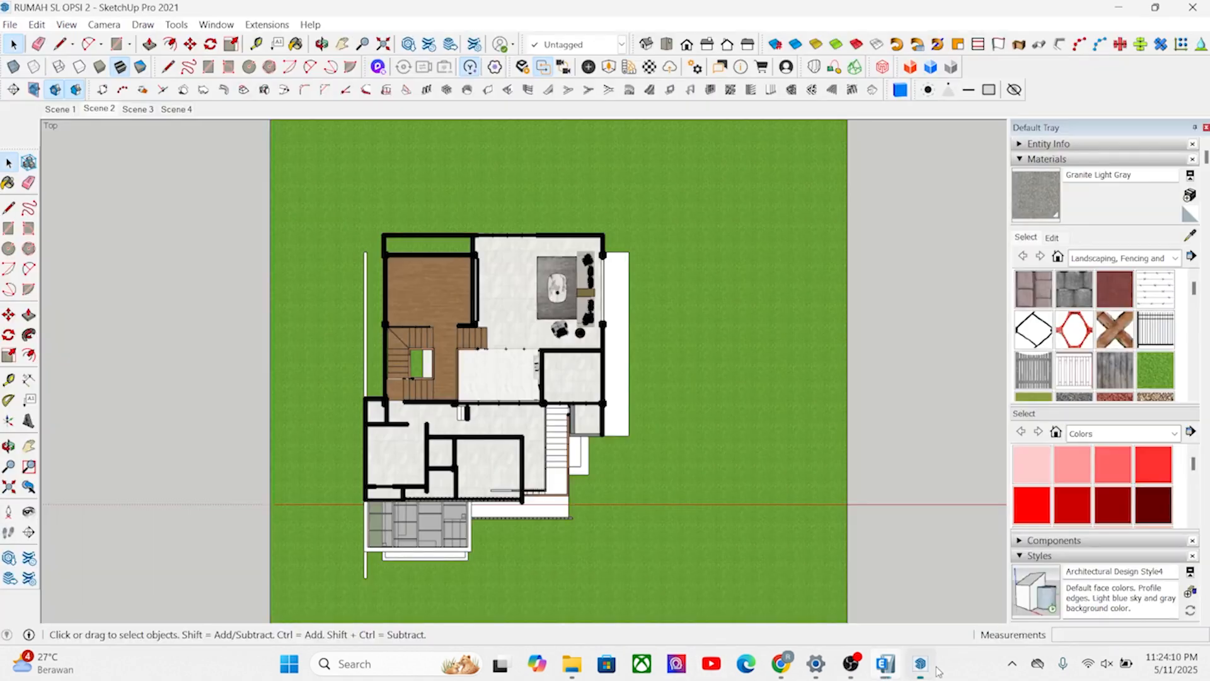
scroll(410, 226, up, 4)
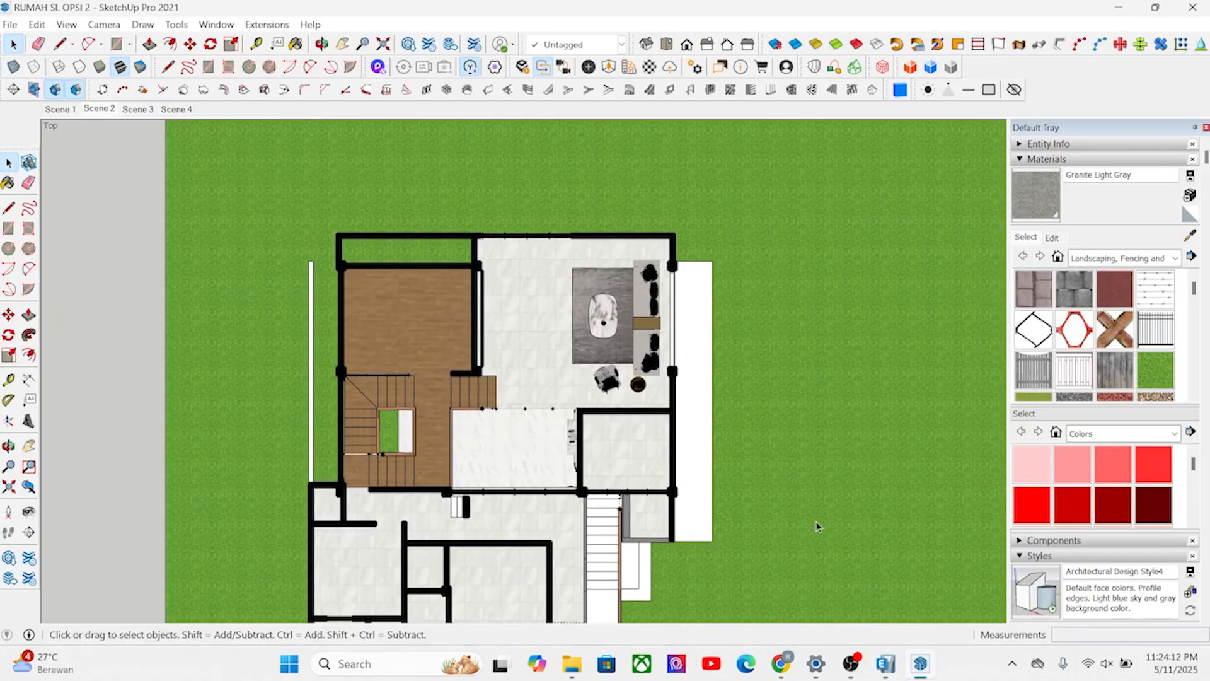
click(886, 667)
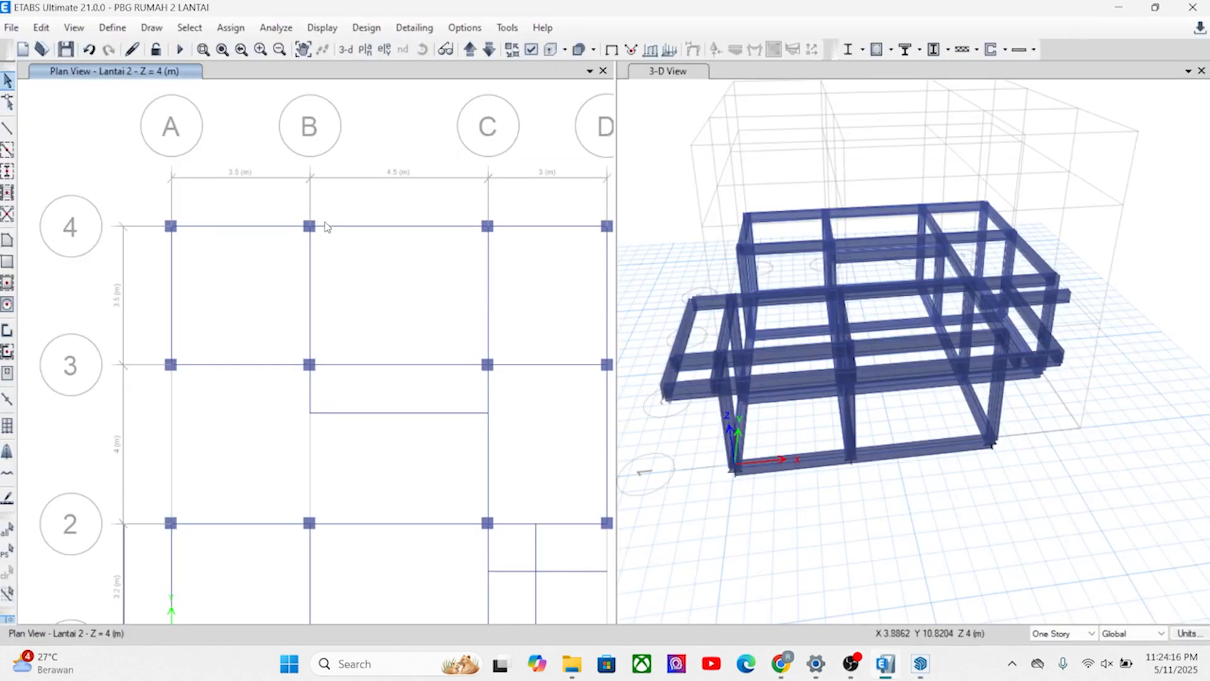
click(285, 227)
middle_drag(478, 242, 313, 276)
click(365, 259)
click(41, 28)
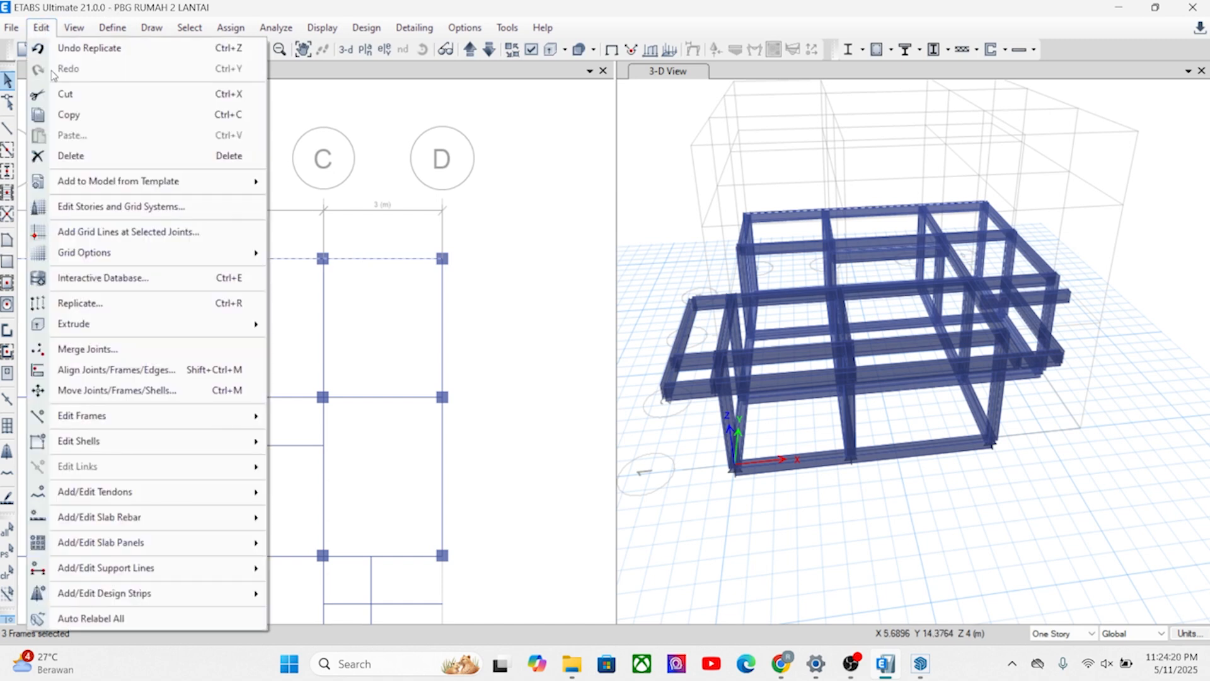
click(84, 305)
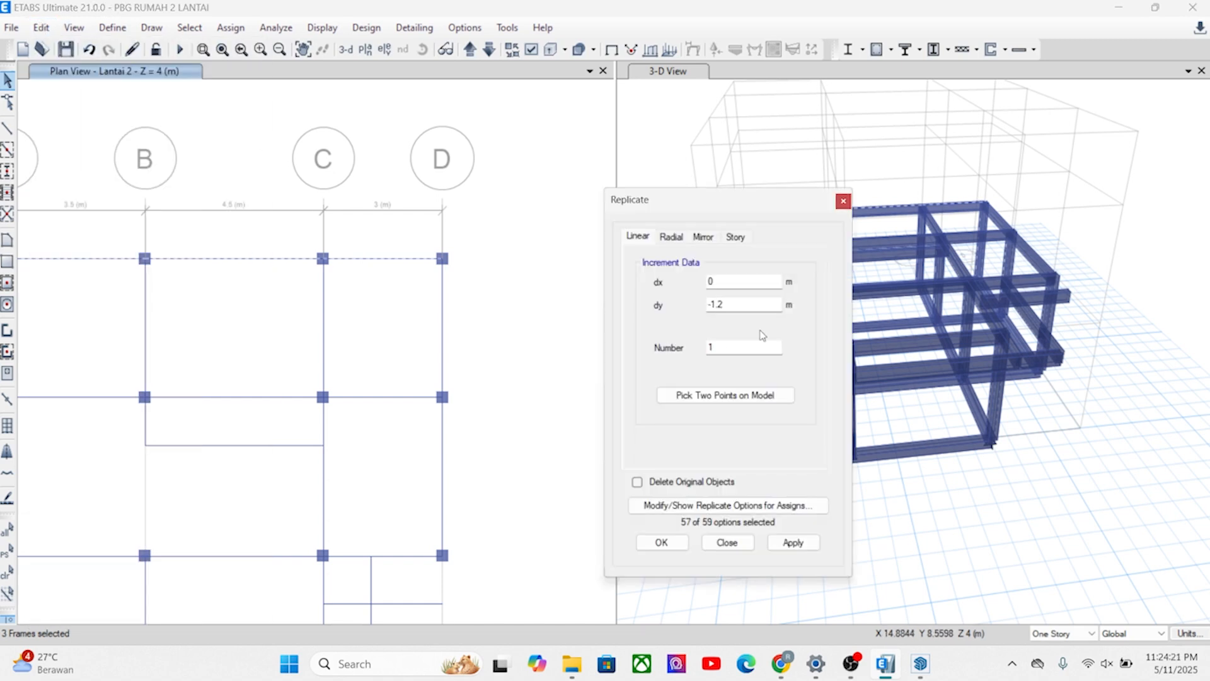
click(731, 395)
click(442, 397)
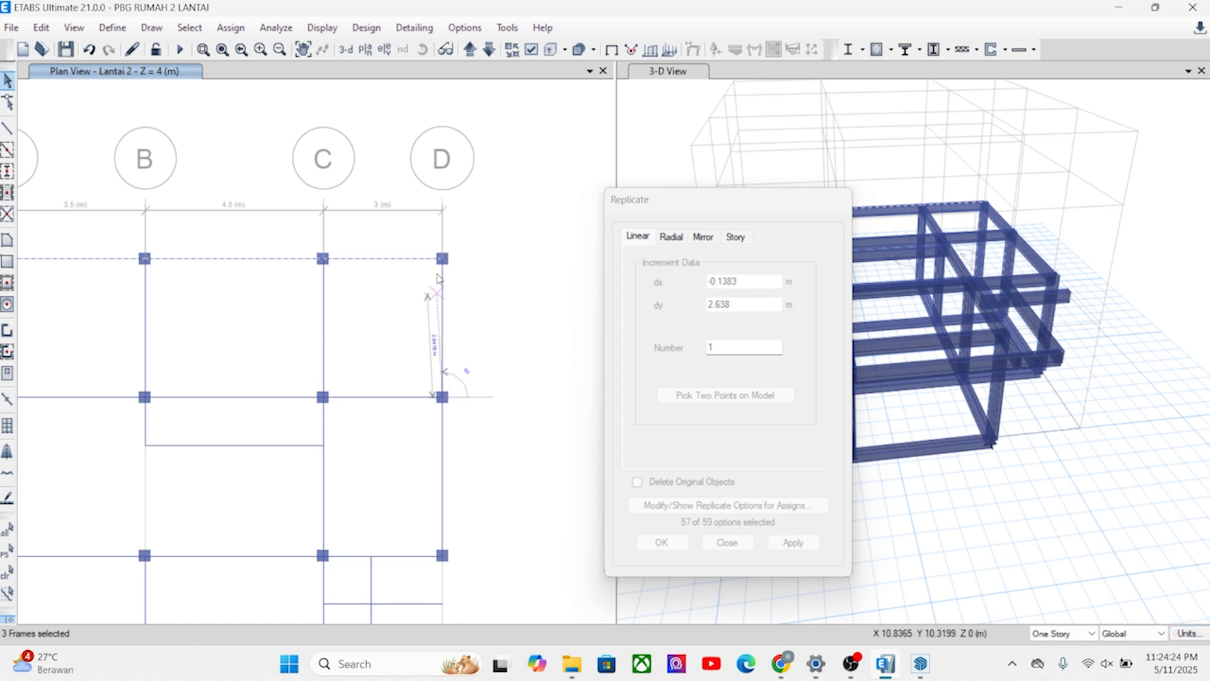
click(442, 258)
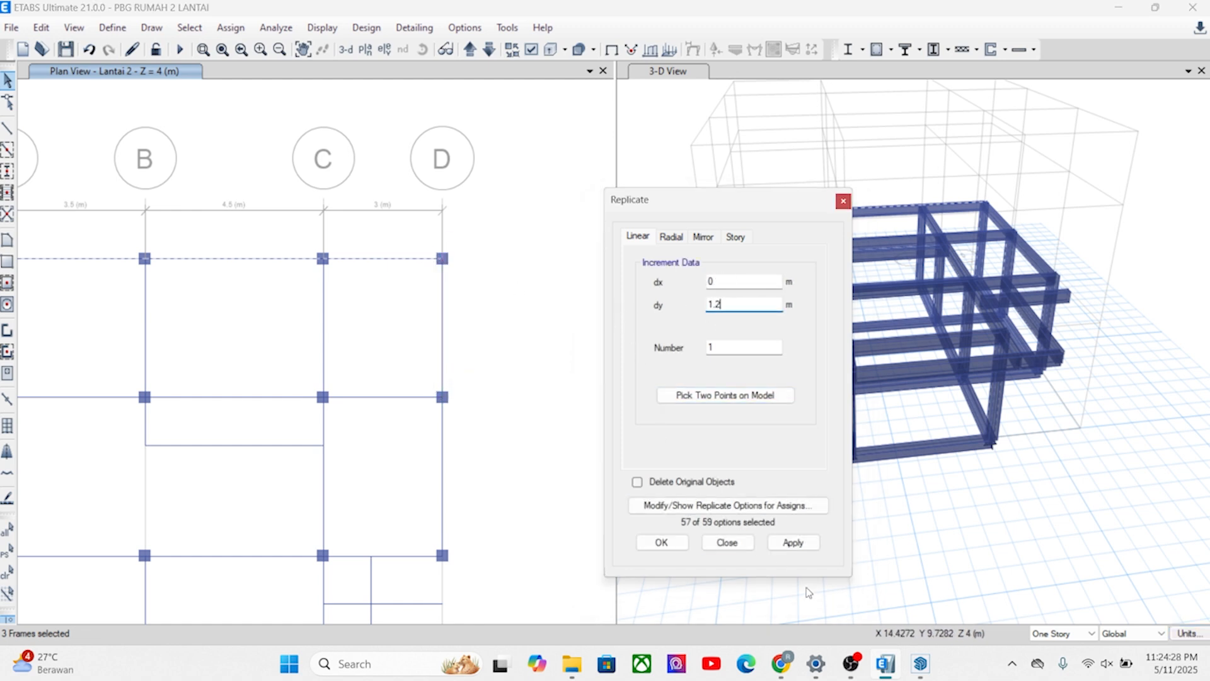
click(804, 546)
click(662, 543)
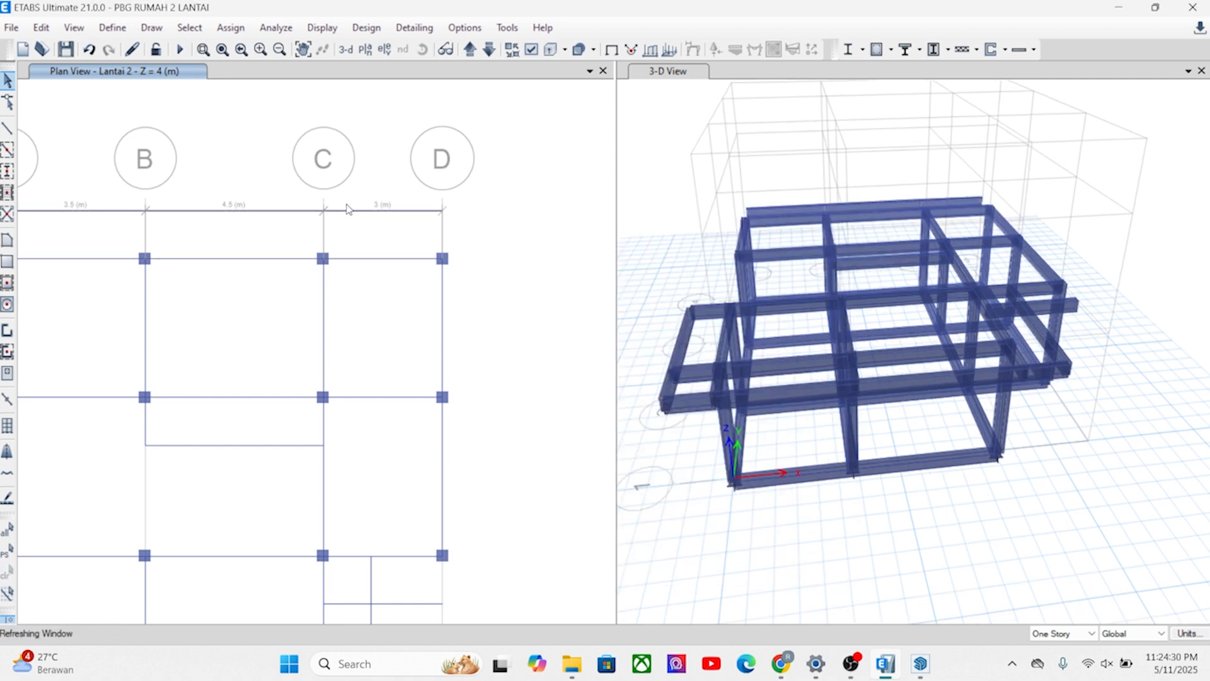
Draw B1 200X400 beams from D4, C4, B4 and A4 to the replicated rear beams 1.2 m behind grid 4.
middle_drag(352, 242, 362, 306)
click(8, 128)
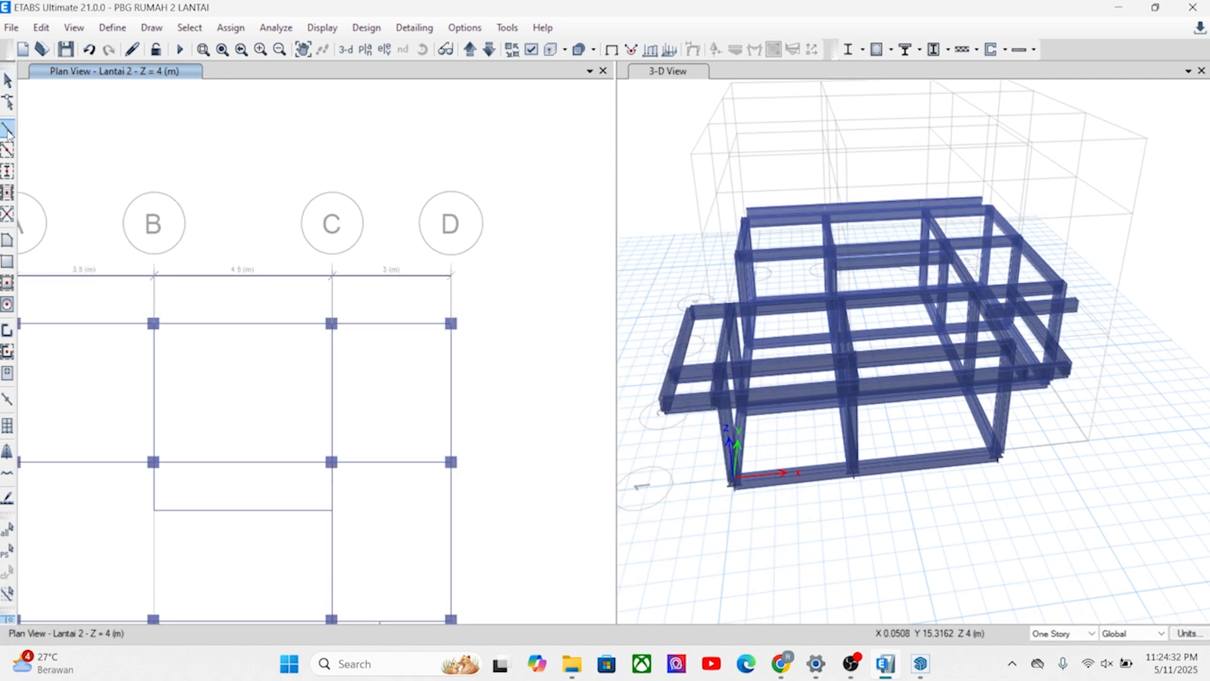
click(451, 323)
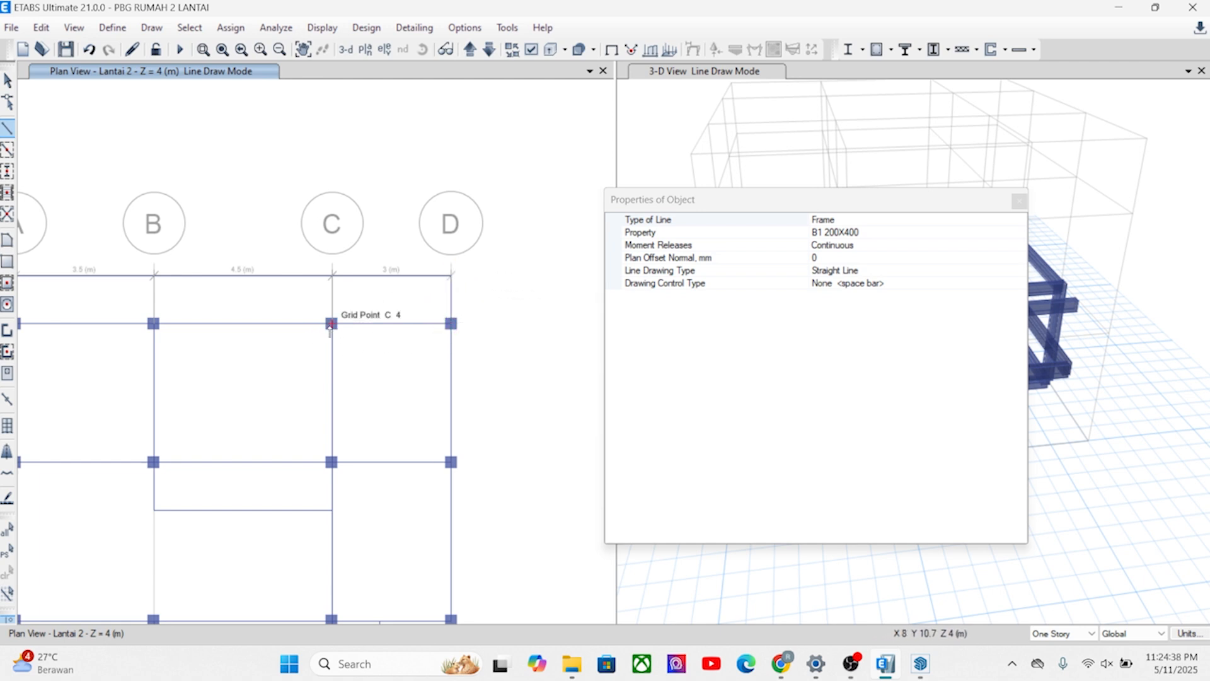
click(331, 324)
middle_drag(432, 332, 573, 363)
right_click(358, 331)
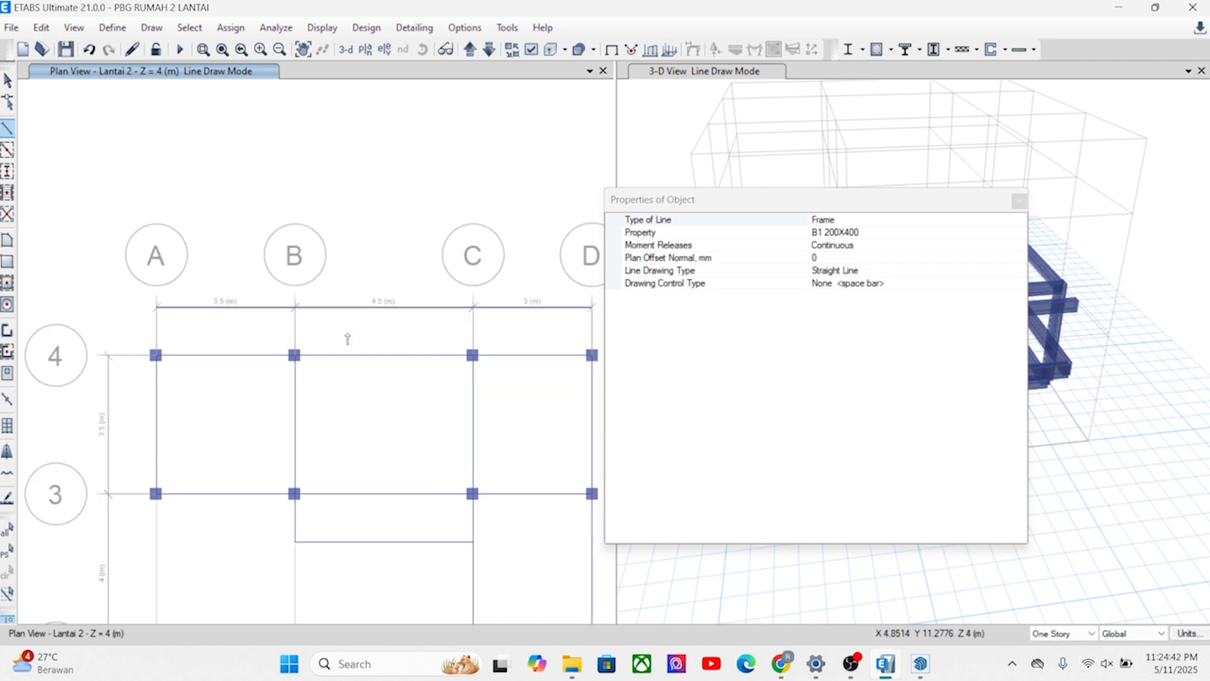
click(293, 355)
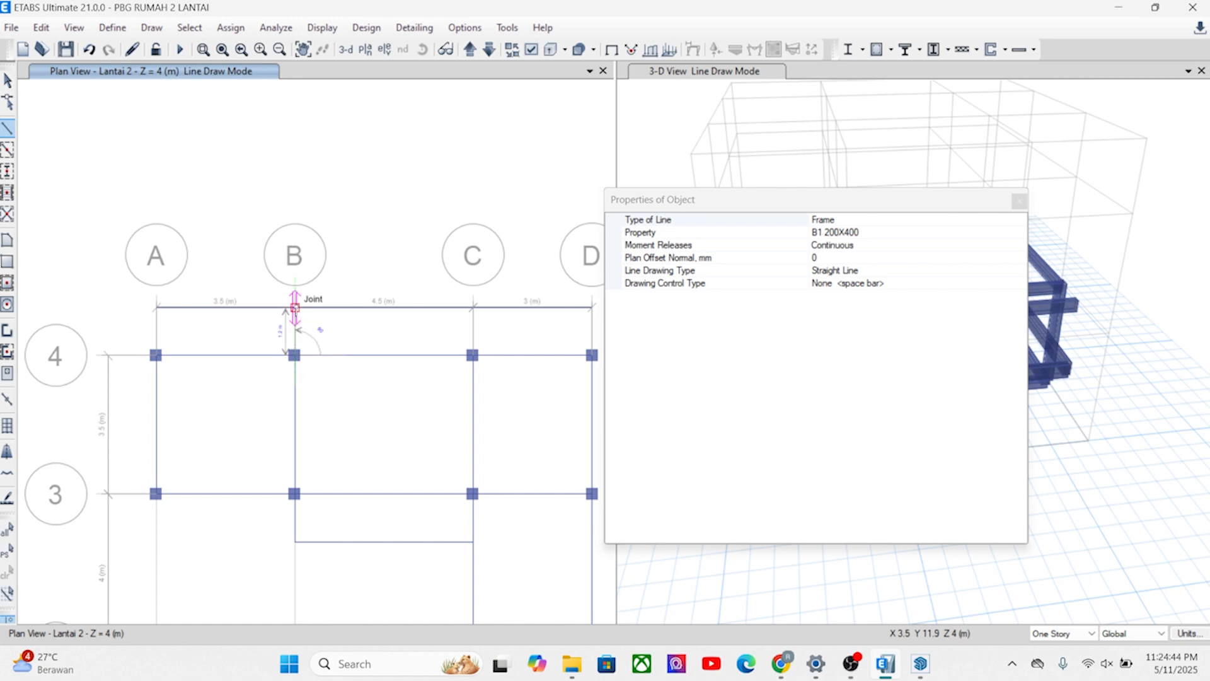
click(156, 355)
click(156, 307)
key(Escape)
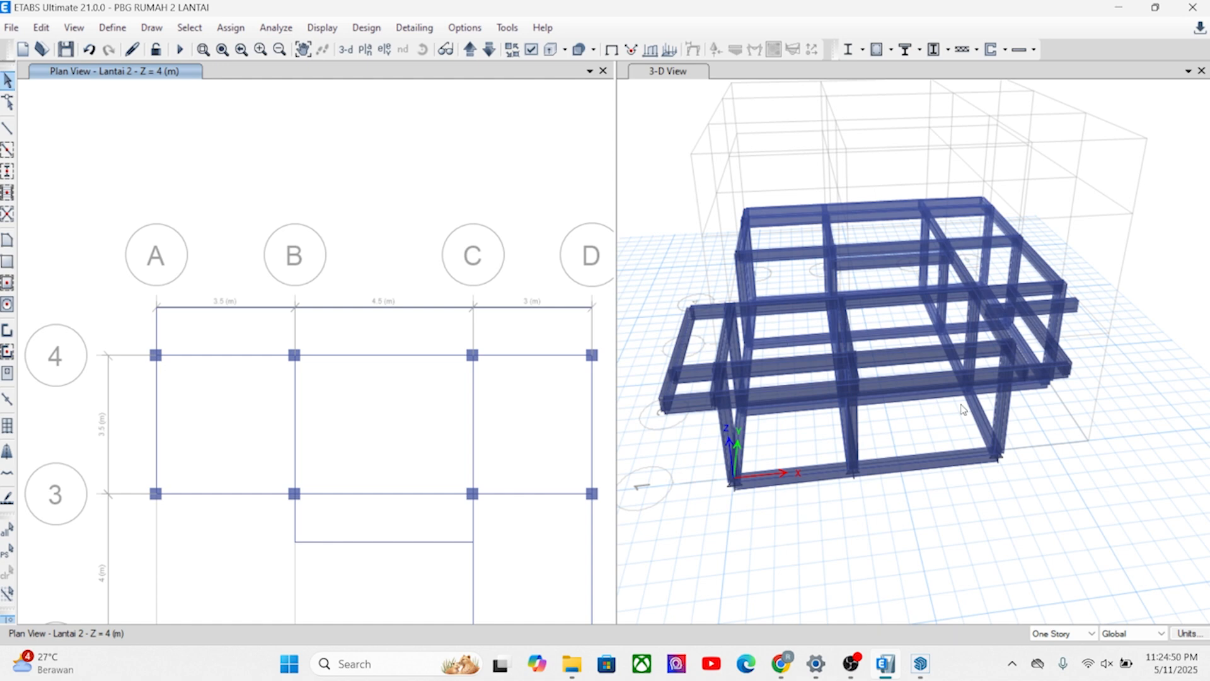
Draw a B1 200X400 beam along grid D from the end of the beam 1.2 m in front of grid 2 to D2.
mouse_move(888, 432)
shift+middle_down()
mouse_move(1039, 369)
mouse_move(882, 410)
shift+middle_up()
shift+middle_drag(1085, 376, 958, 449)
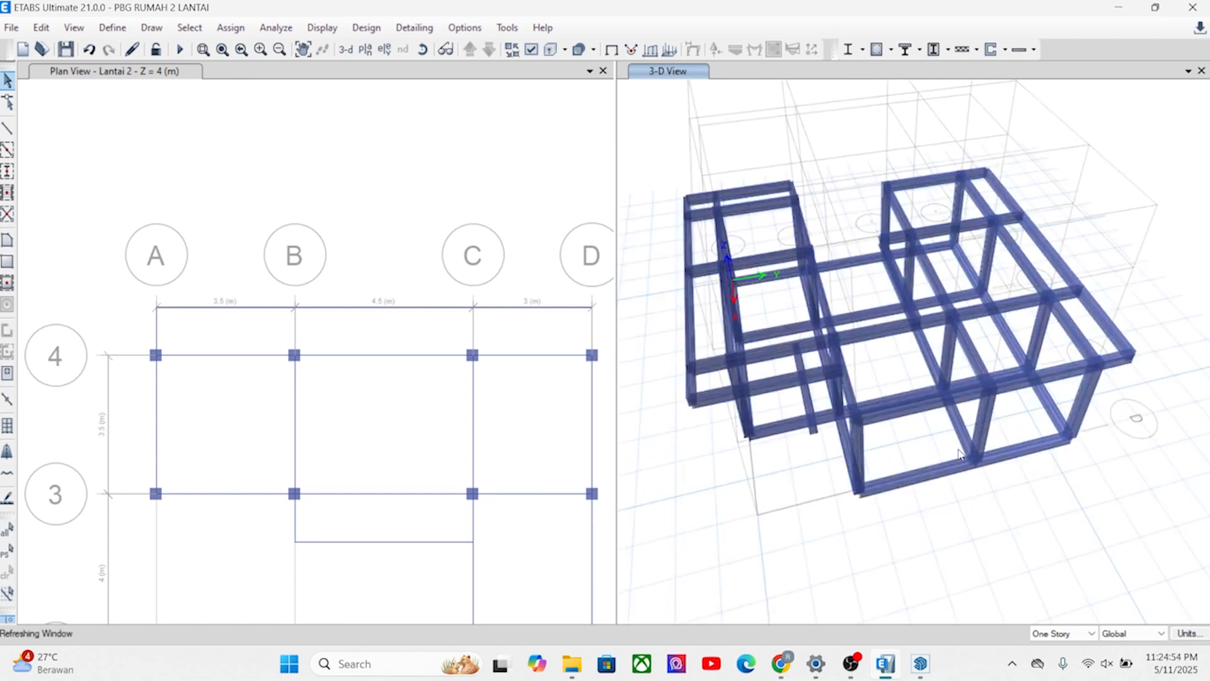
scroll(416, 331, down, 5)
scroll(429, 372, up, 7)
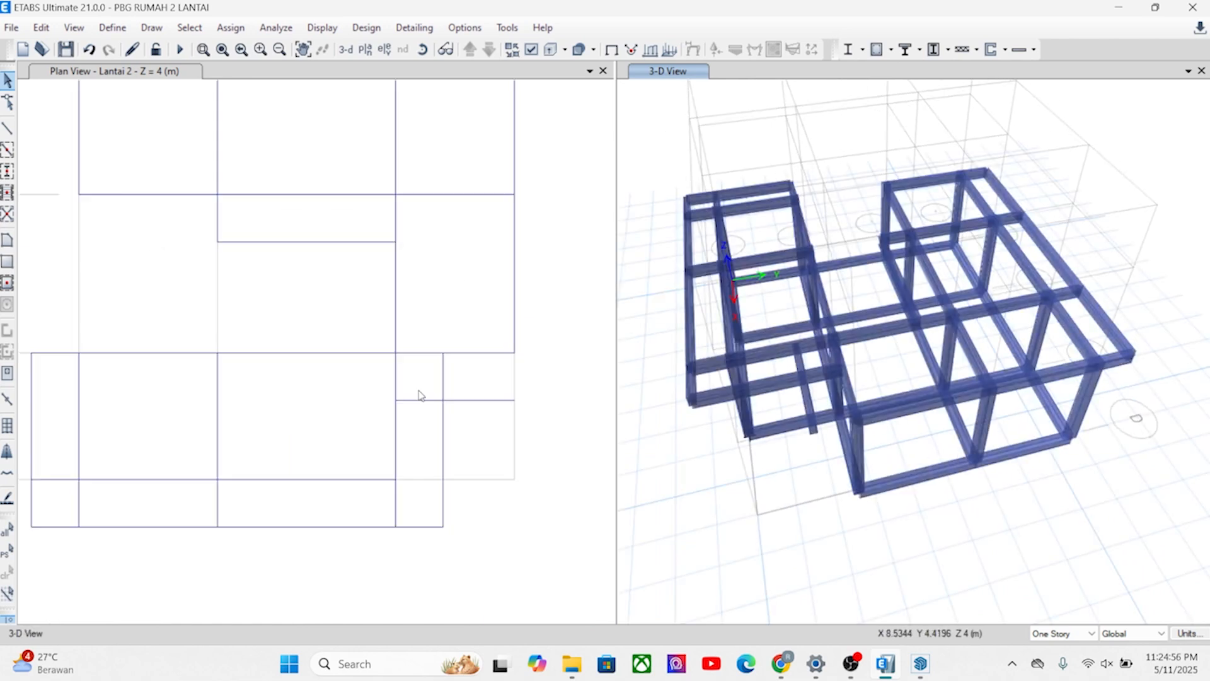
click(514, 401)
click(514, 351)
click(1019, 201)
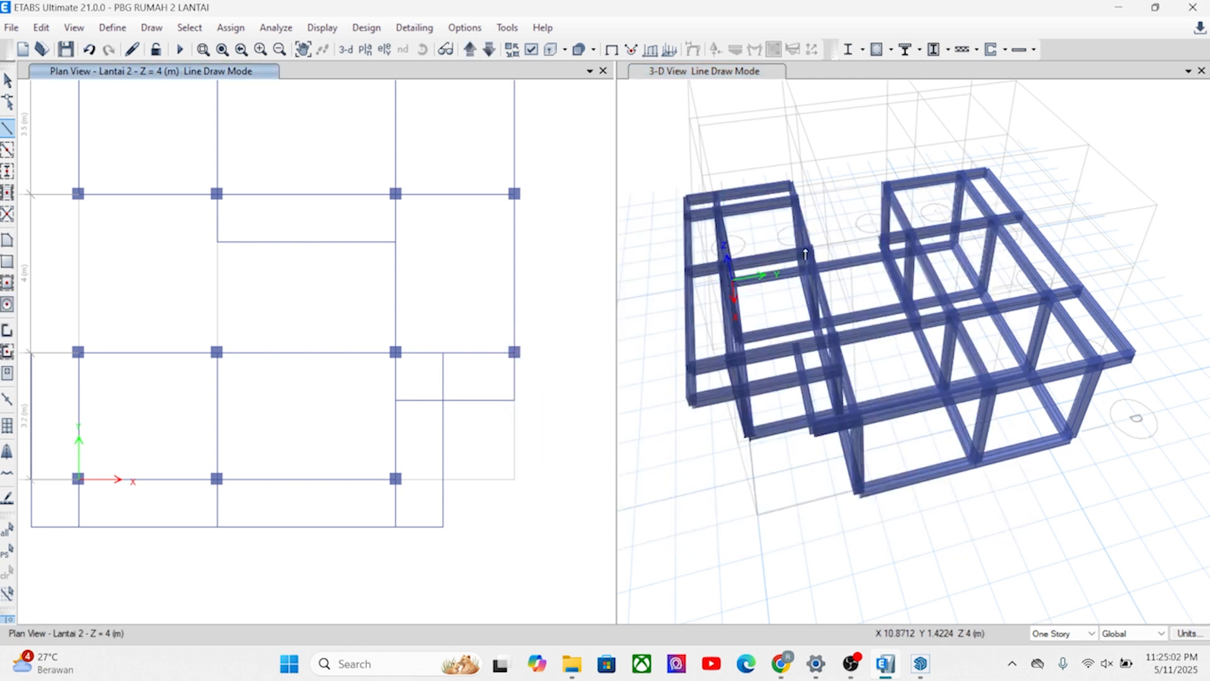
click(9, 80)
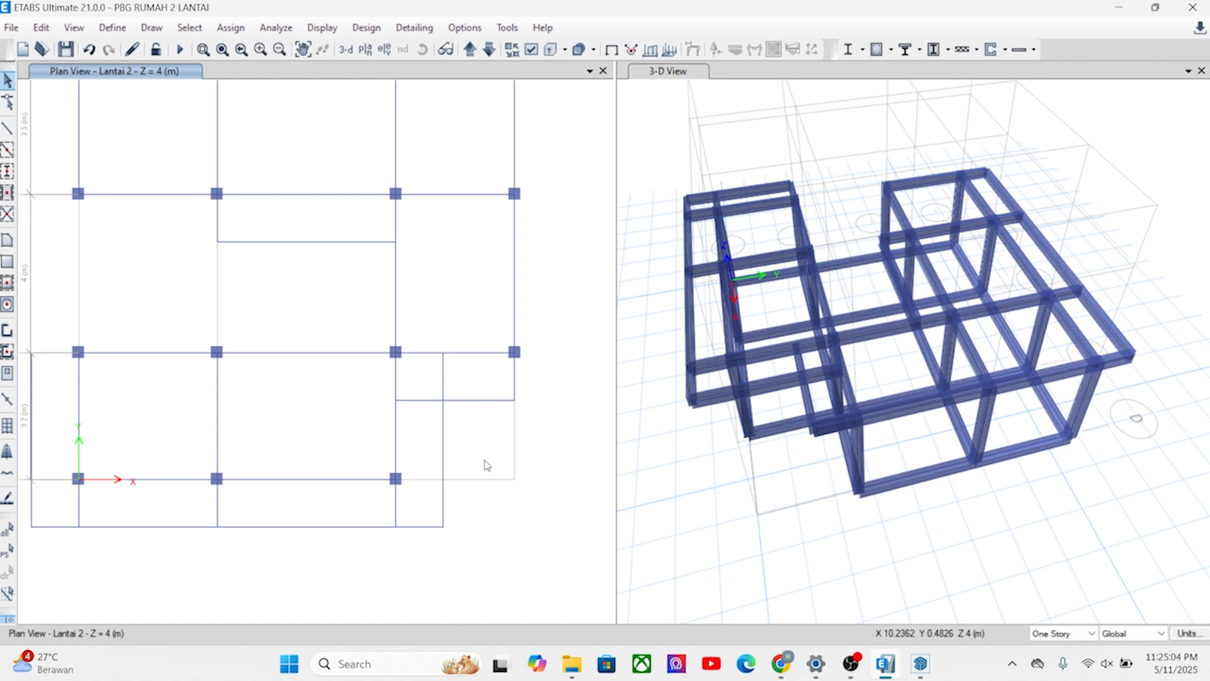
scroll(341, 250, down, 4)
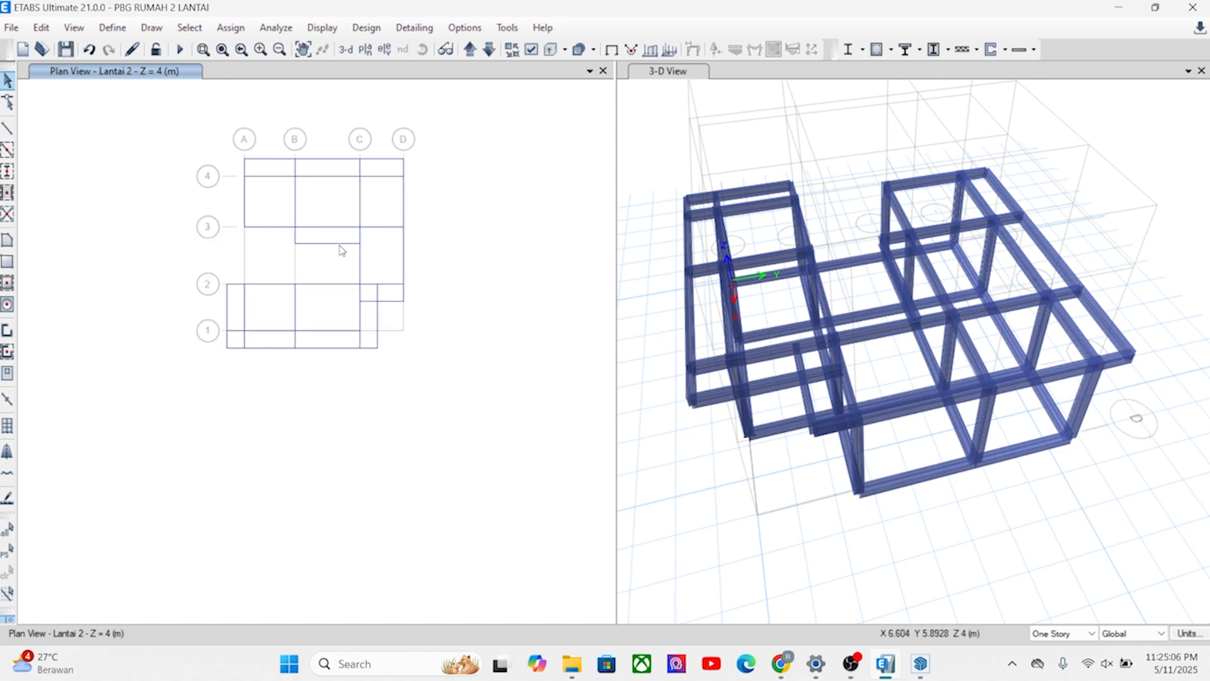
Select the 15 ground-floor columns and apply a story replicate of them onto Lantai 2.
drag(820, 532, 743, 425)
shift+middle_drag(889, 483, 937, 419)
key(Escape)
shift+middle_drag(829, 389, 931, 364)
drag(1095, 334, 639, 332)
shift+middle_drag(814, 372, 761, 332)
click(41, 27)
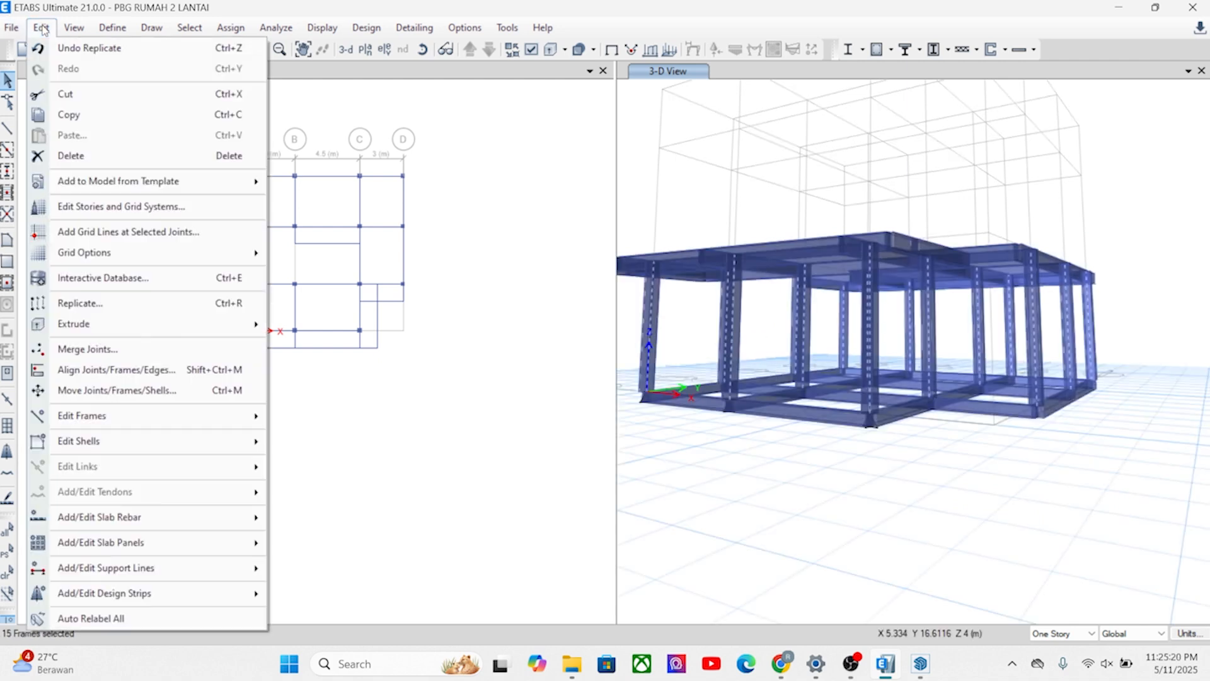
click(105, 302)
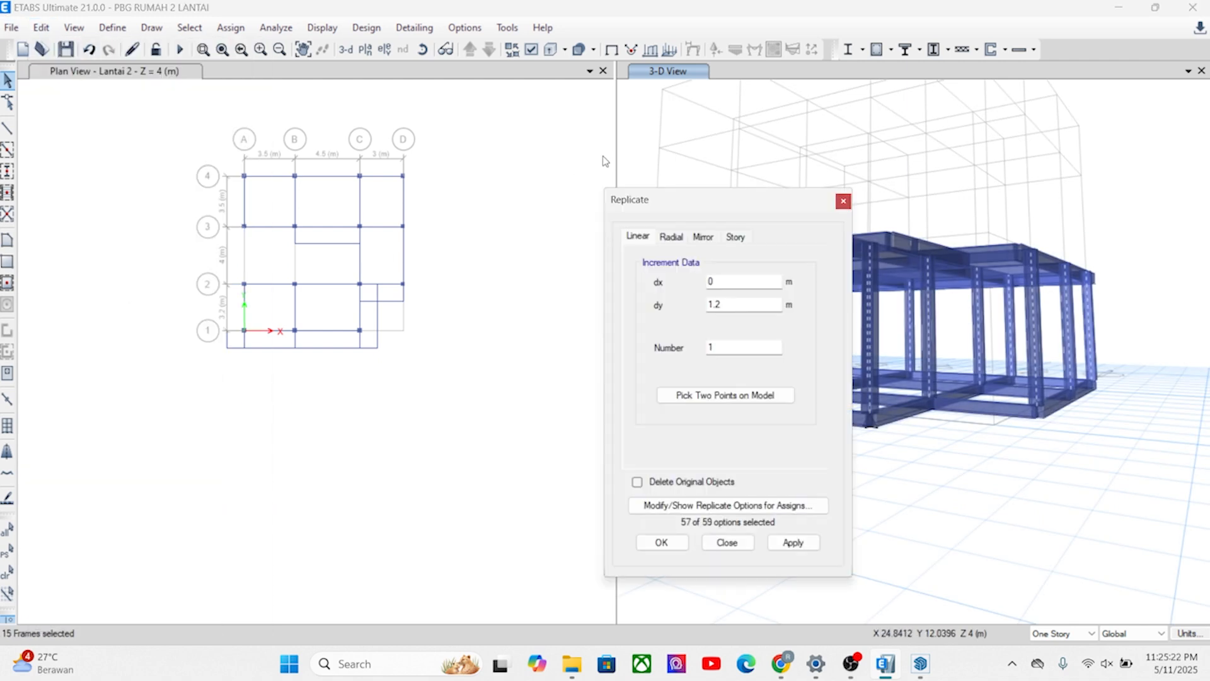
click(735, 237)
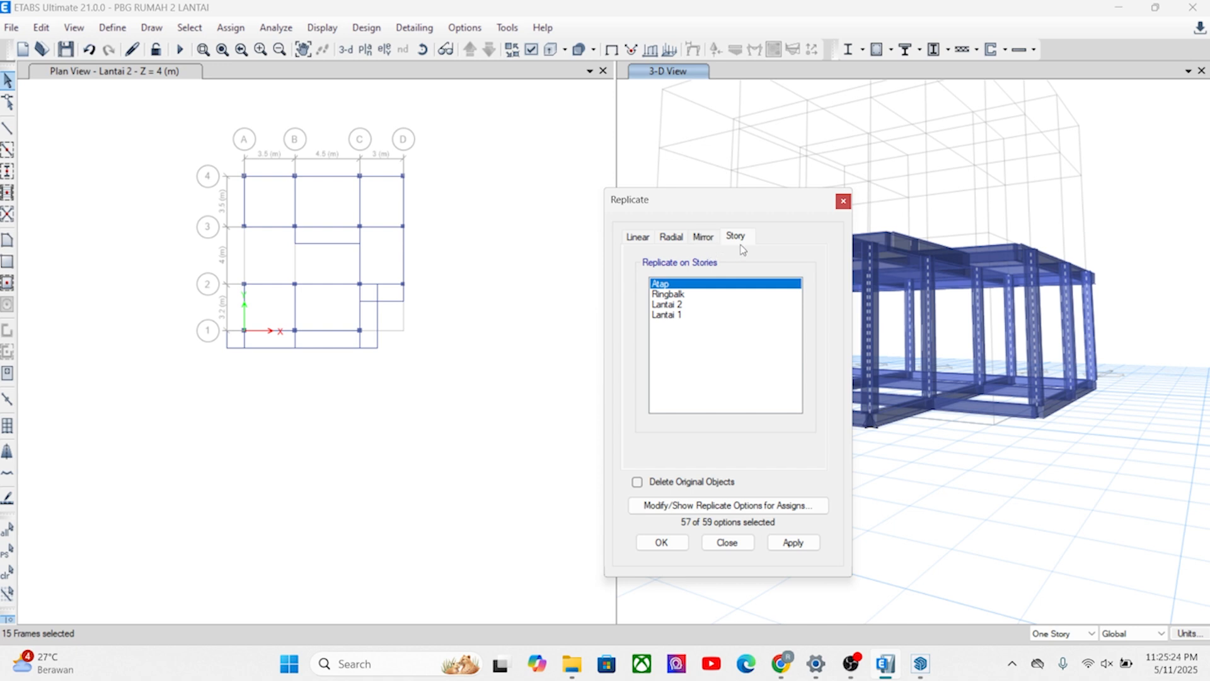
click(676, 294)
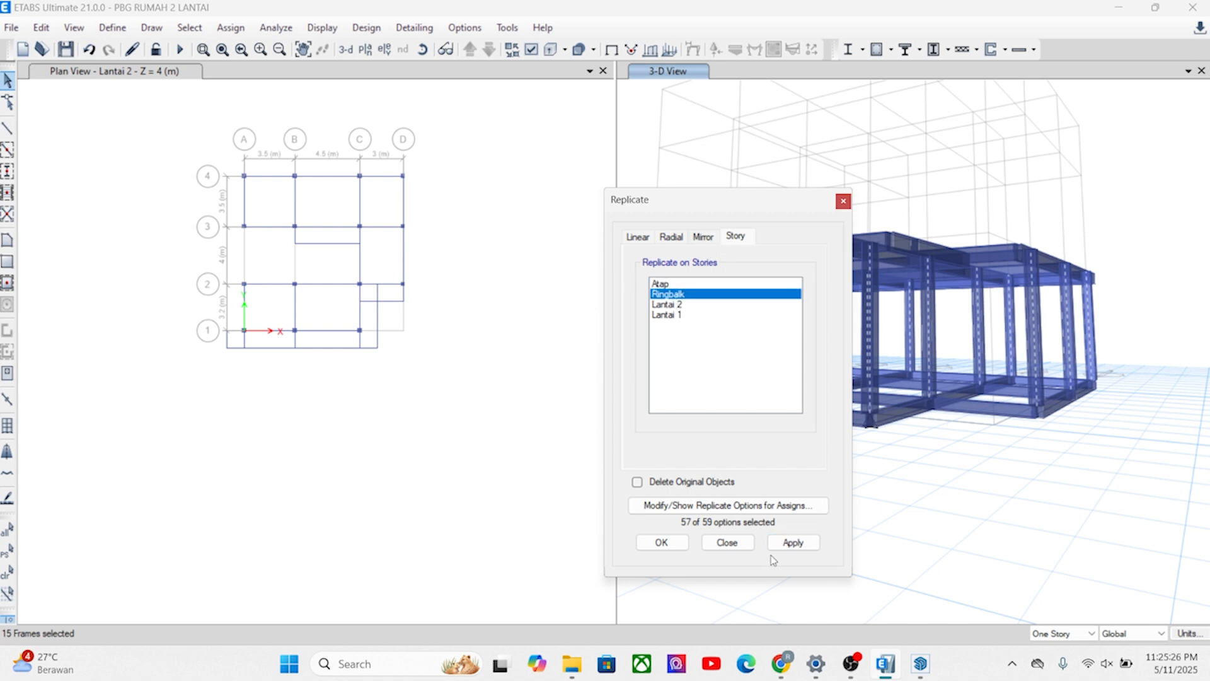
click(666, 304)
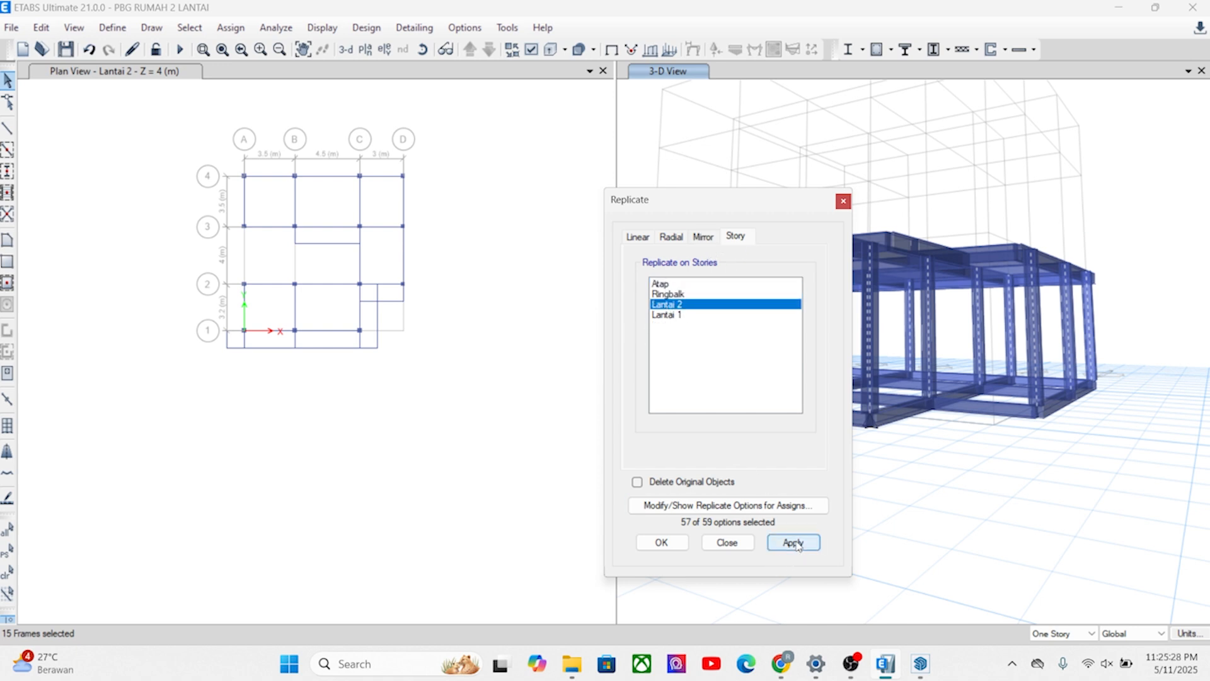
click(795, 542)
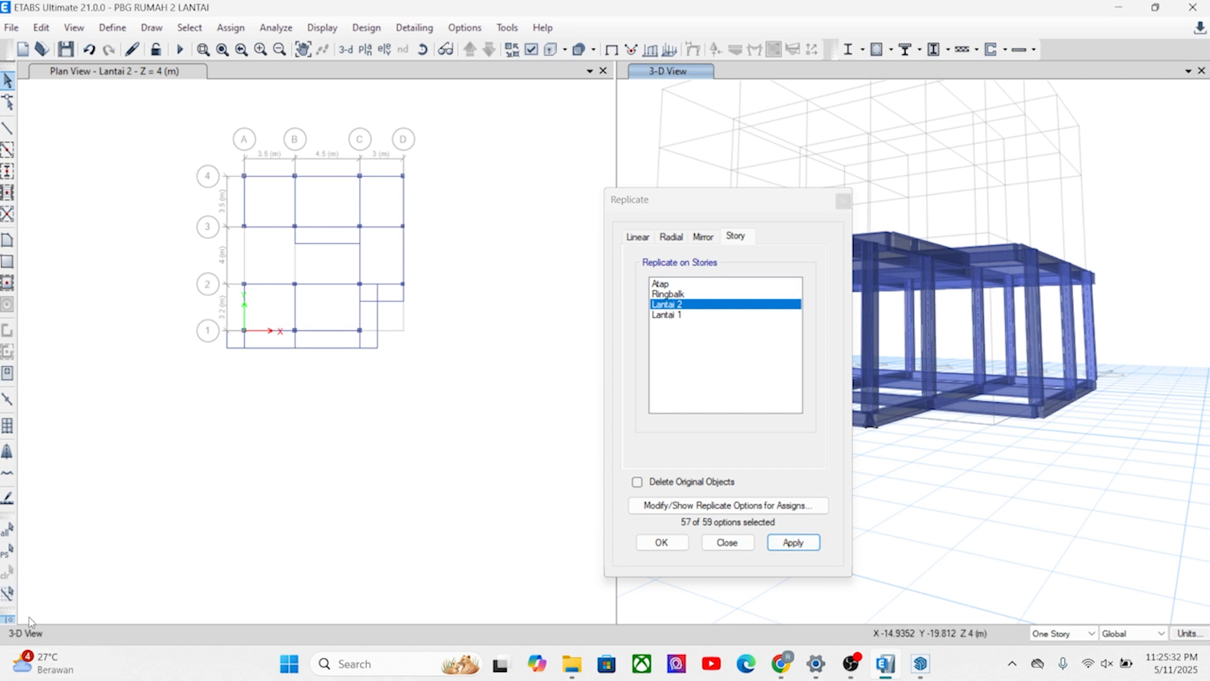
Restore the selection of the 15 columns and replicate them onto the Ringbalk story.
click(7, 553)
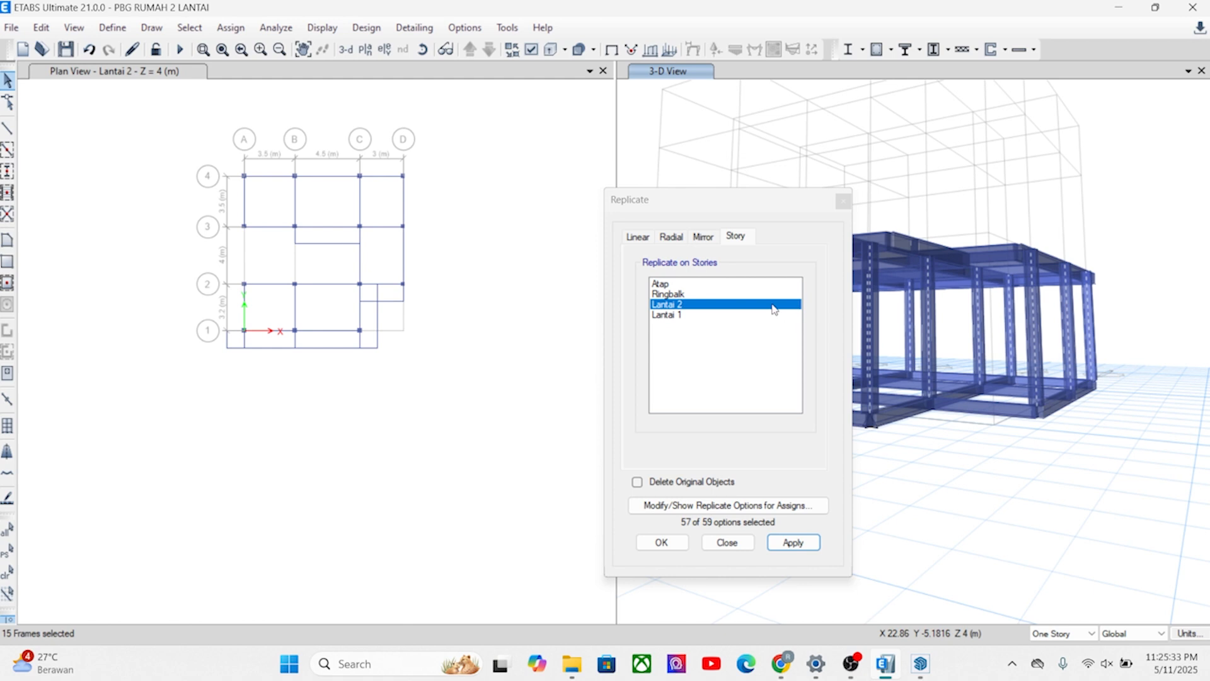
click(663, 294)
click(793, 542)
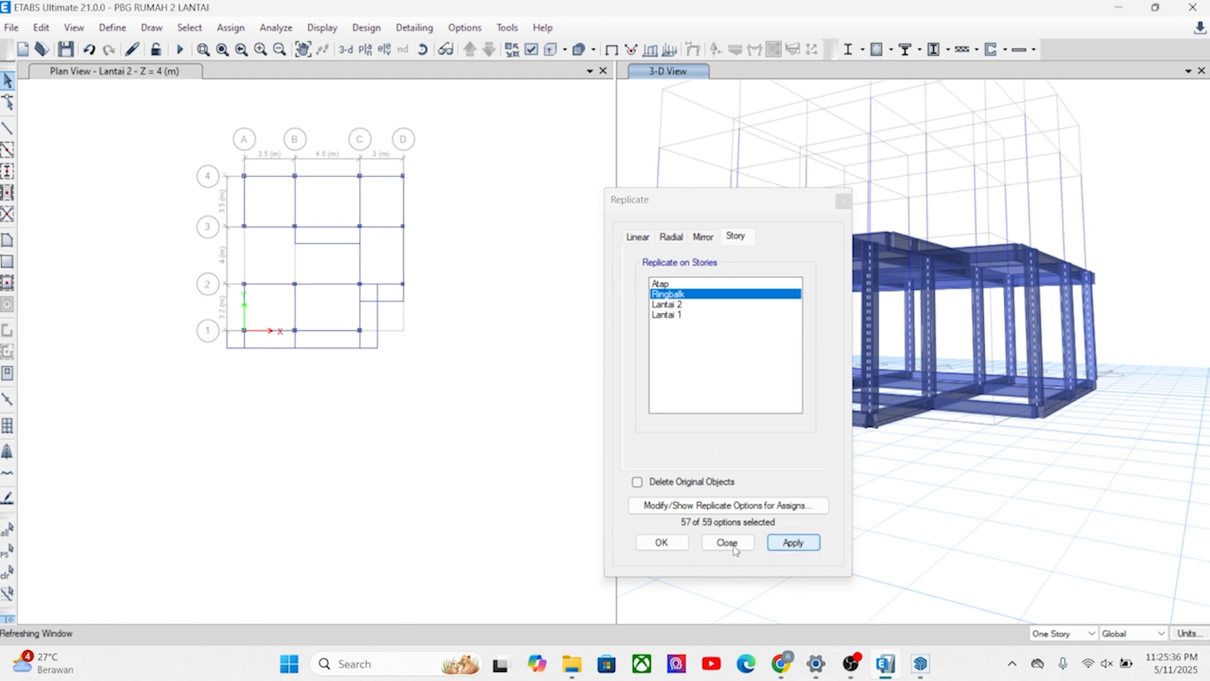
click(661, 543)
Select all Lantai 2 beams and joints in the plan and replicate them onto the Ringbalk story.
shift+middle_drag(954, 482, 875, 555)
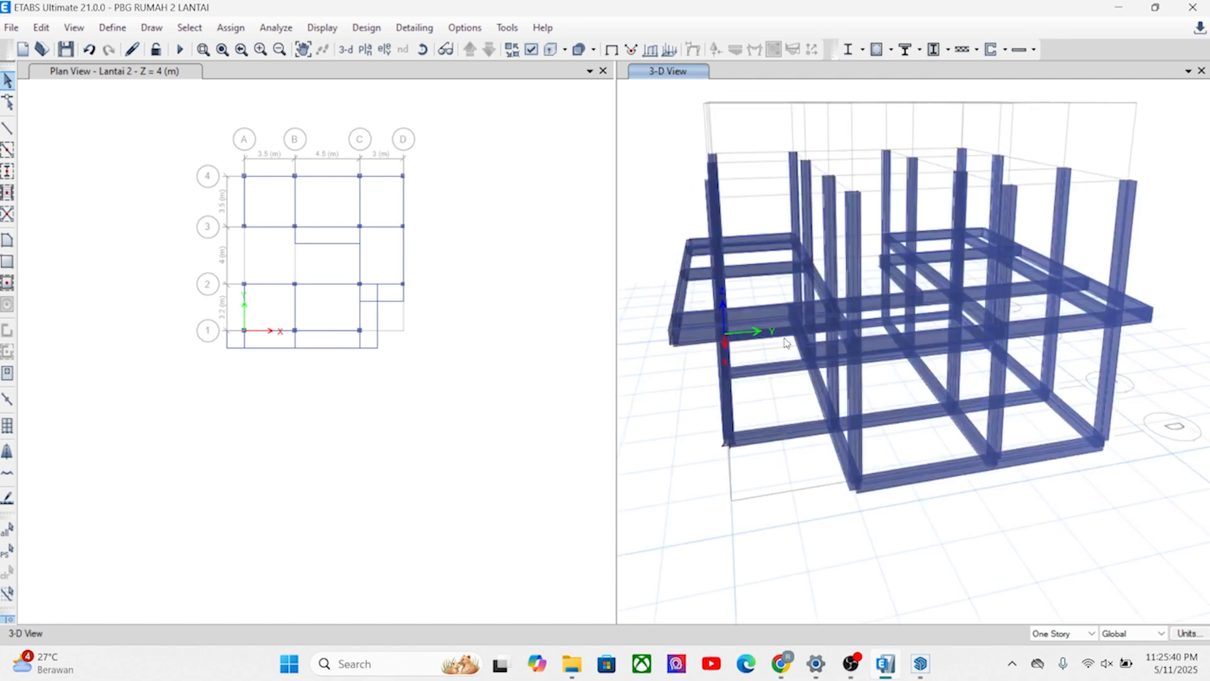
mouse_move(793, 372)
shift+middle_down()
mouse_move(929, 372)
mouse_move(857, 397)
mouse_move(882, 429)
mouse_move(907, 352)
mouse_move(859, 424)
mouse_move(855, 383)
mouse_move(875, 372)
mouse_move(806, 392)
mouse_move(918, 284)
mouse_move(905, 286)
shift+middle_up()
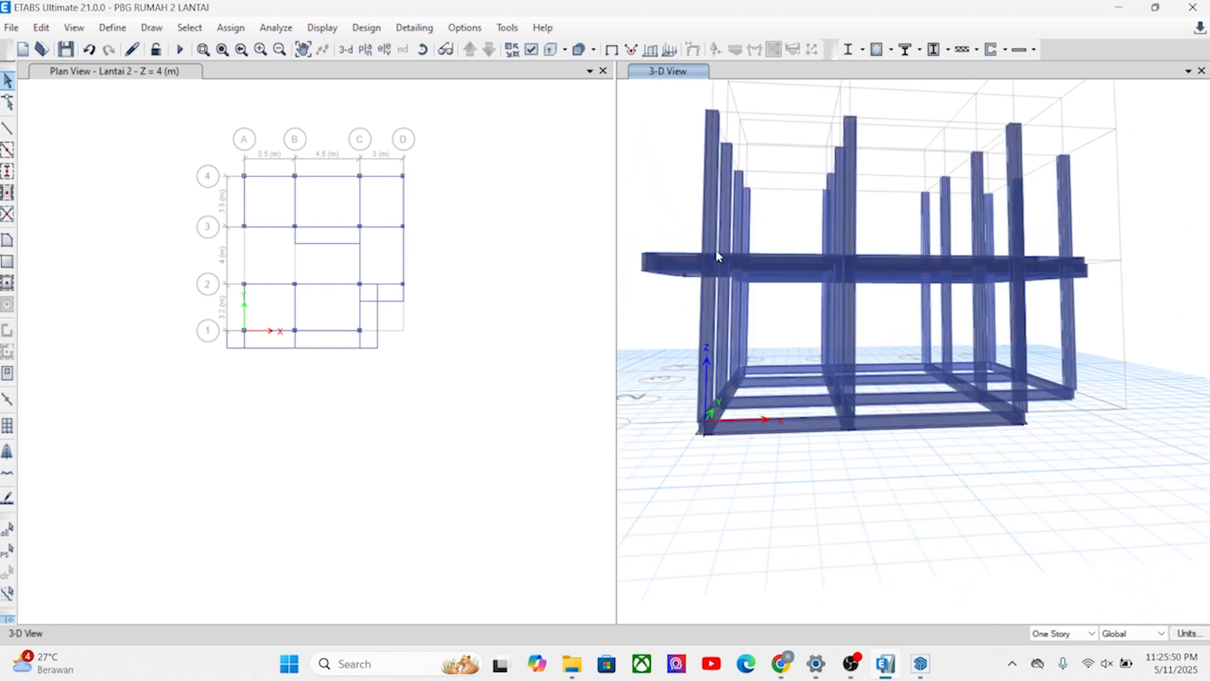
scroll(748, 254, down, 4)
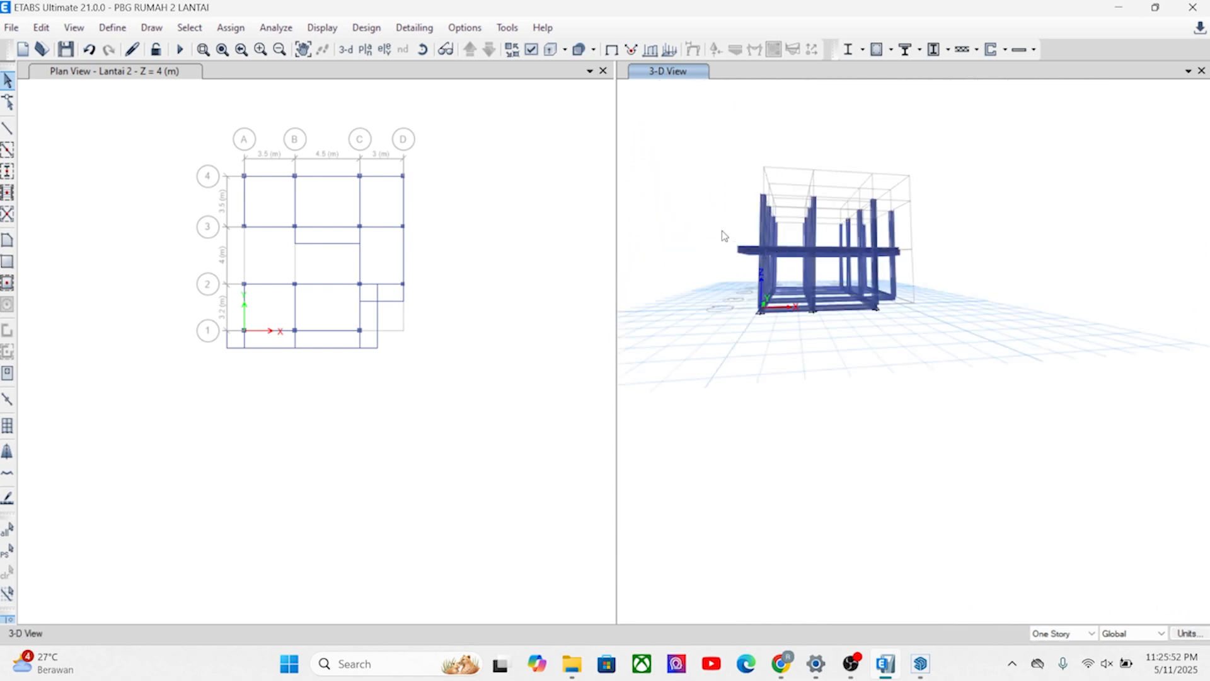
drag(926, 258, 949, 270)
shift+middle_drag(910, 290, 818, 287)
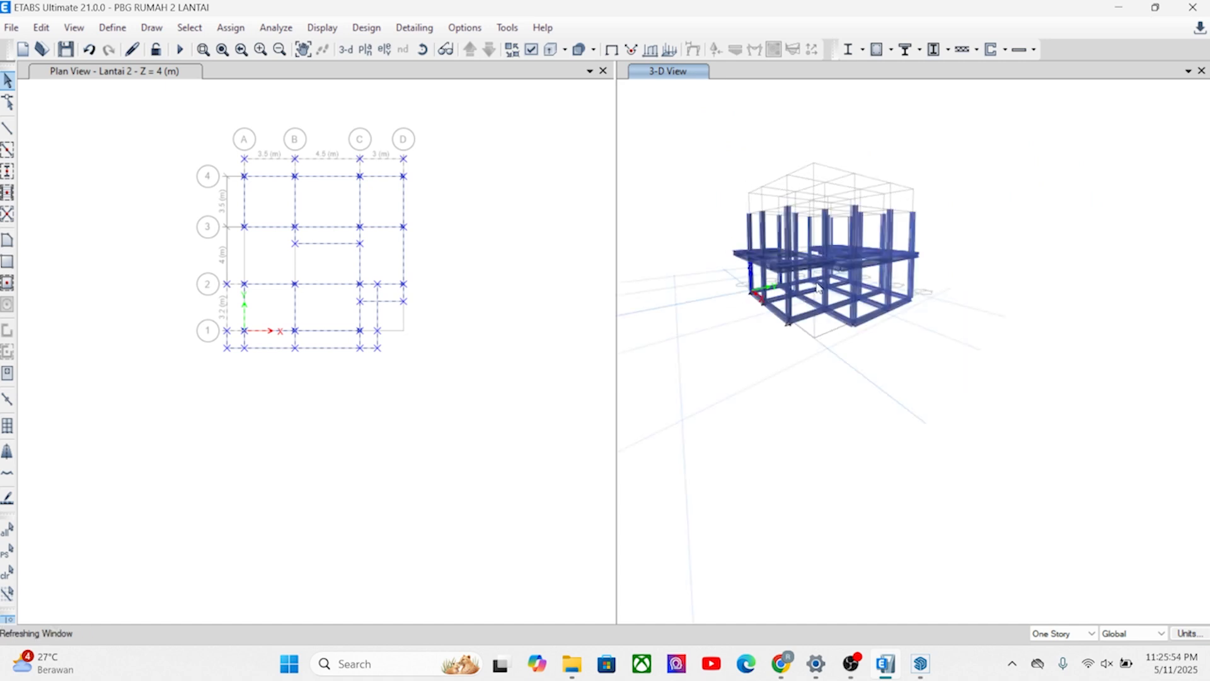
click(41, 28)
click(105, 308)
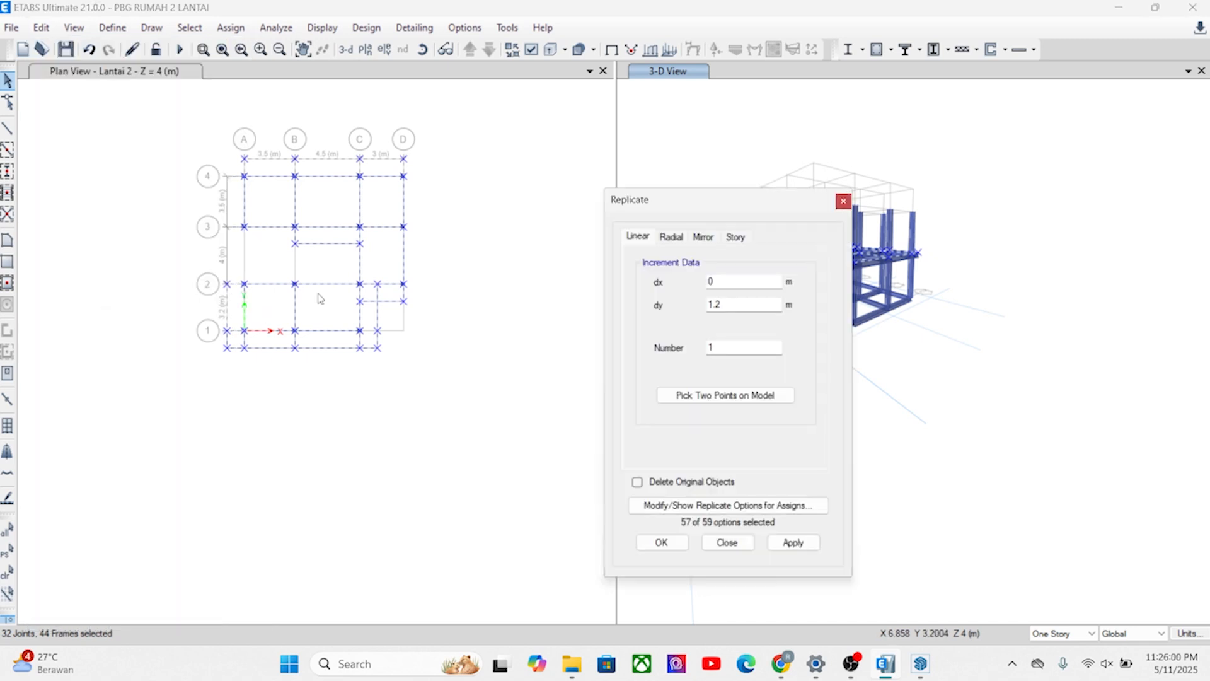
click(734, 239)
click(669, 295)
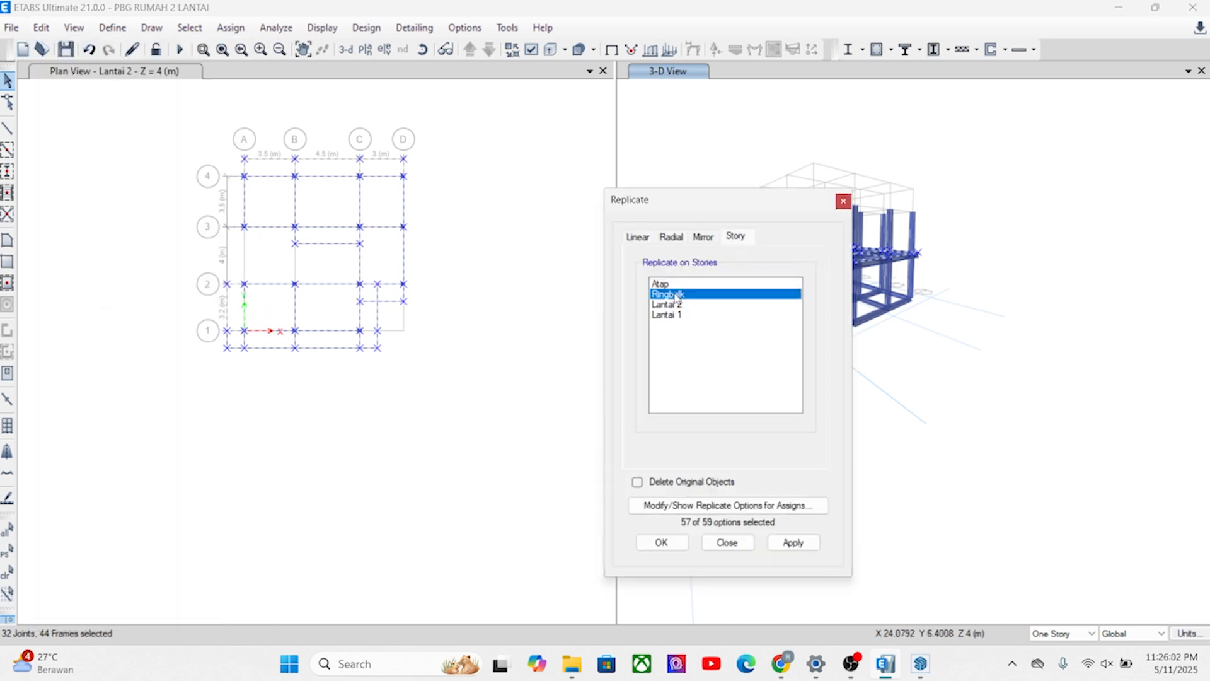
click(793, 543)
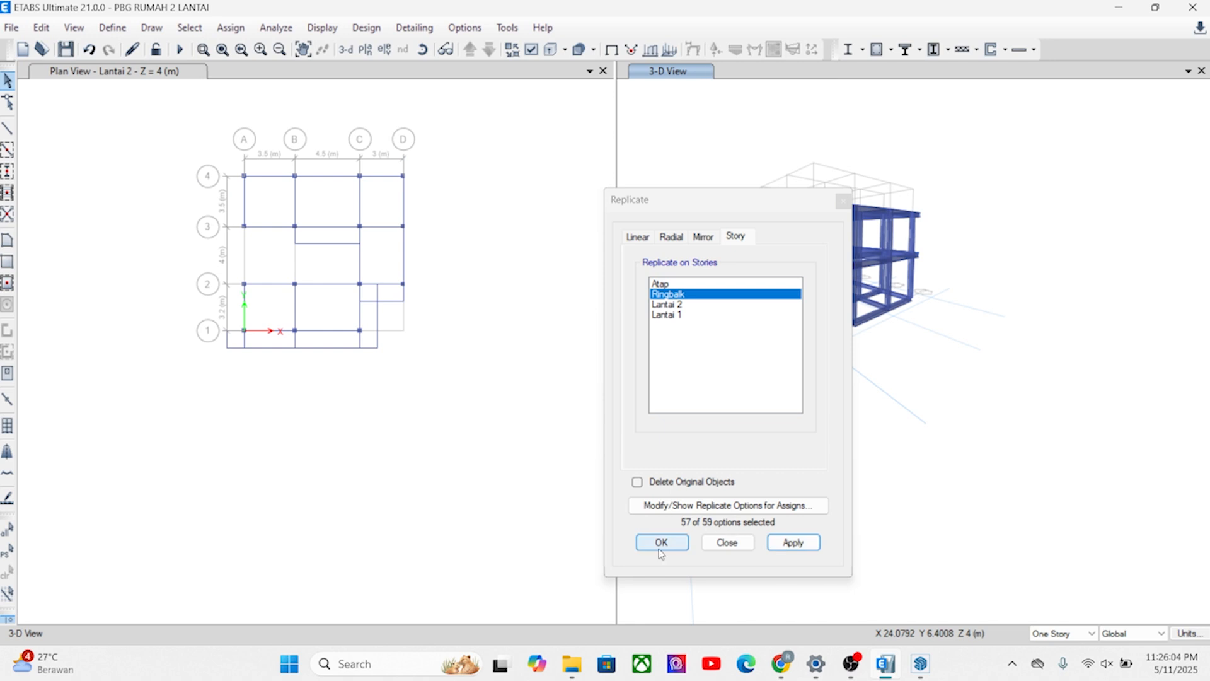
click(728, 542)
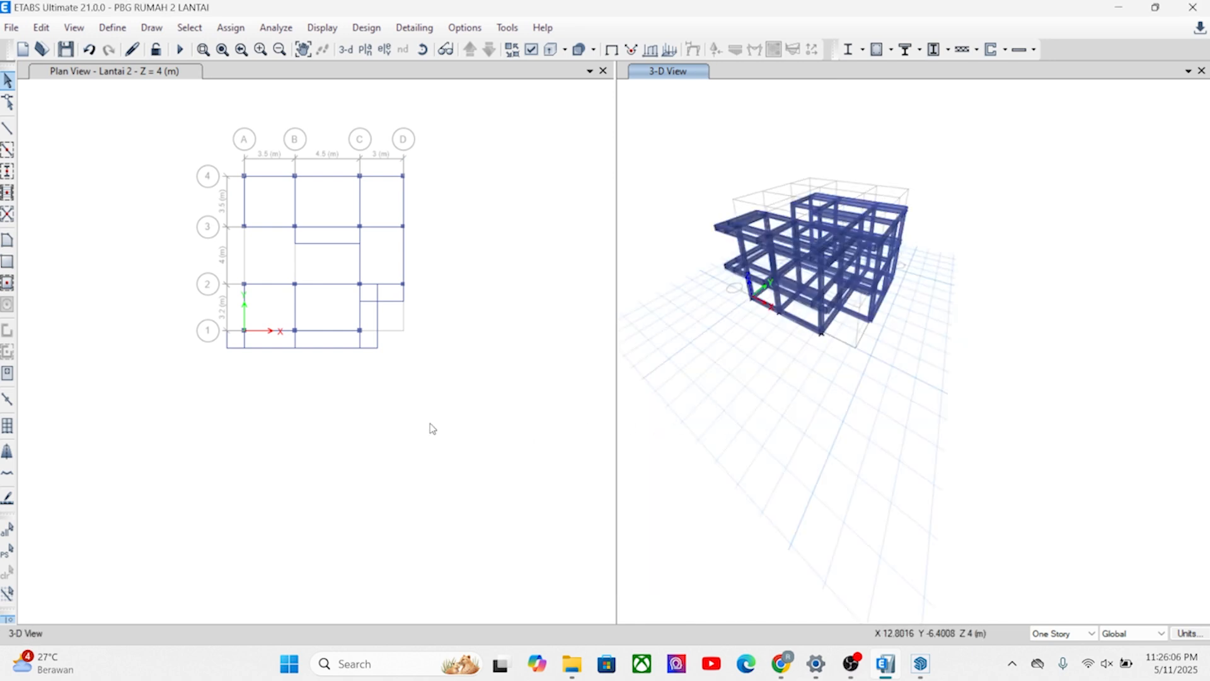
Show the Ringbalk plan and delete the cantilever beam between grids B and C in front of grid 3, with its stub along grid B.
click(394, 362)
click(383, 50)
click(519, 291)
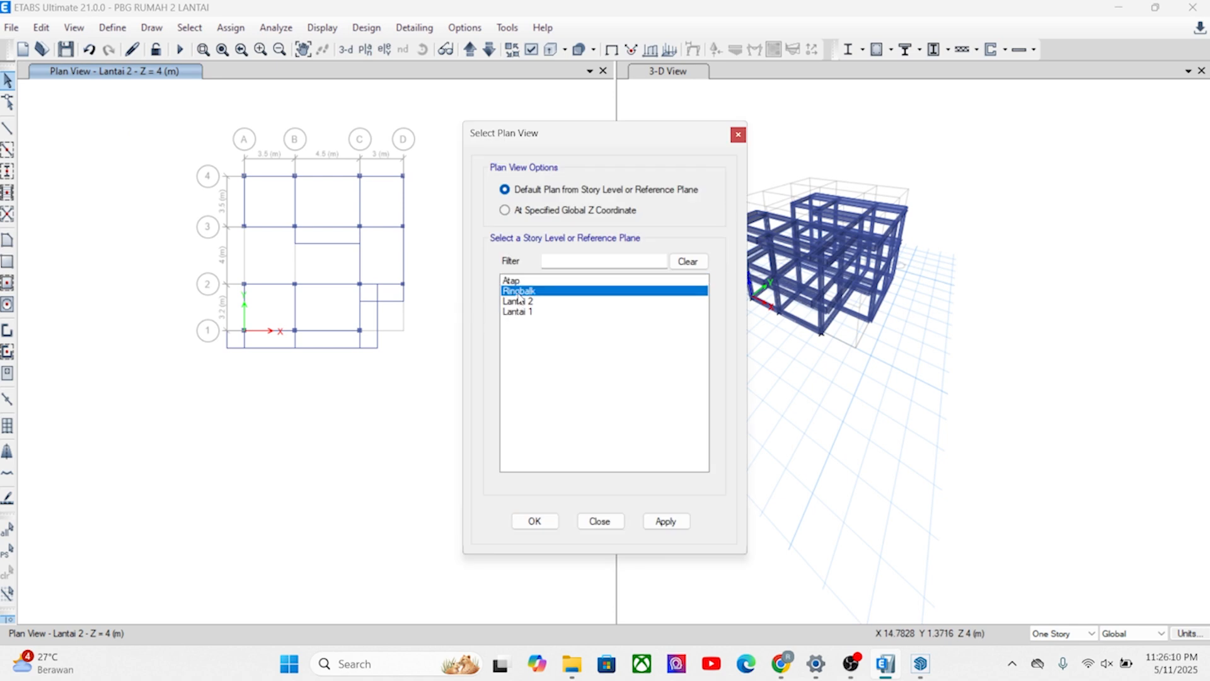
click(666, 521)
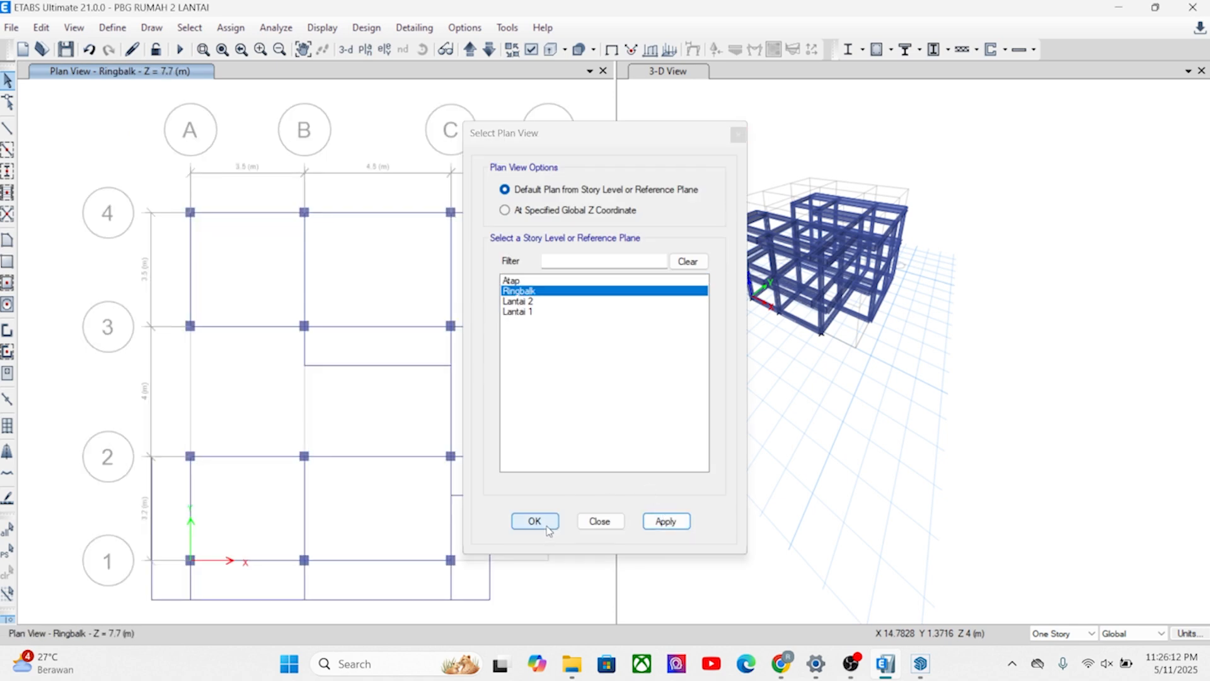
click(363, 365)
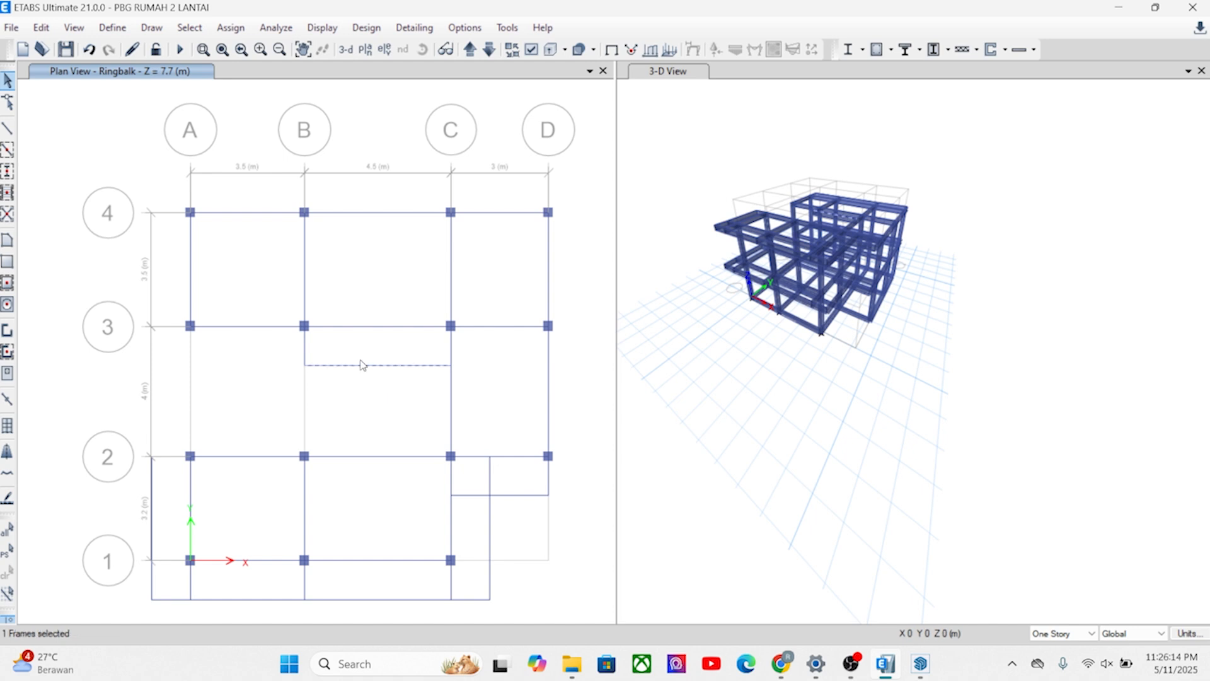
key(Delete)
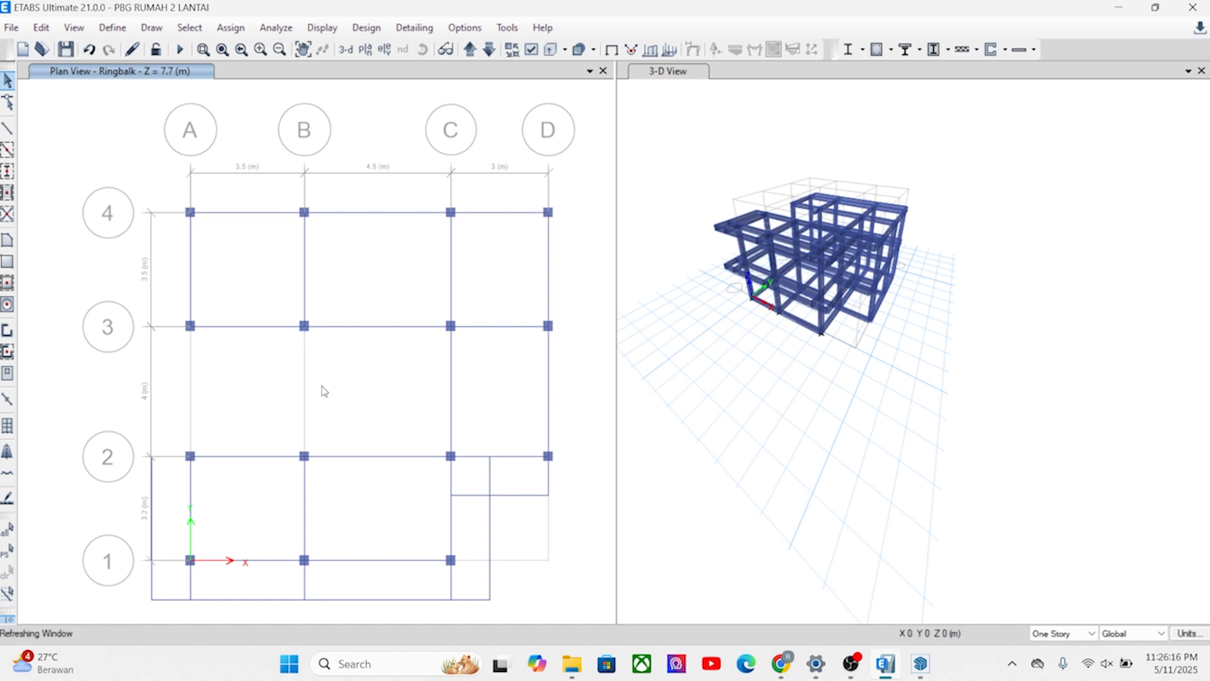
Draw B1 200X400 beams on Ringbalk from A2 to A3 and from B2 to B3.
middle_drag(355, 420, 387, 373)
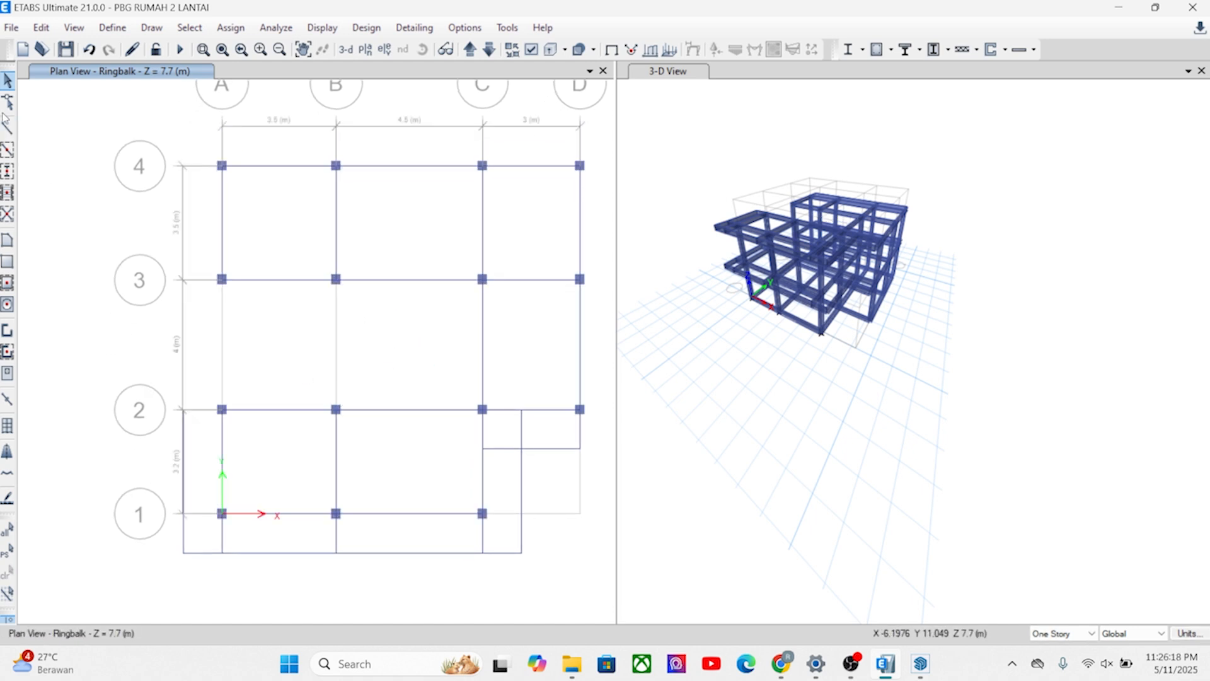
click(9, 129)
click(221, 409)
click(221, 278)
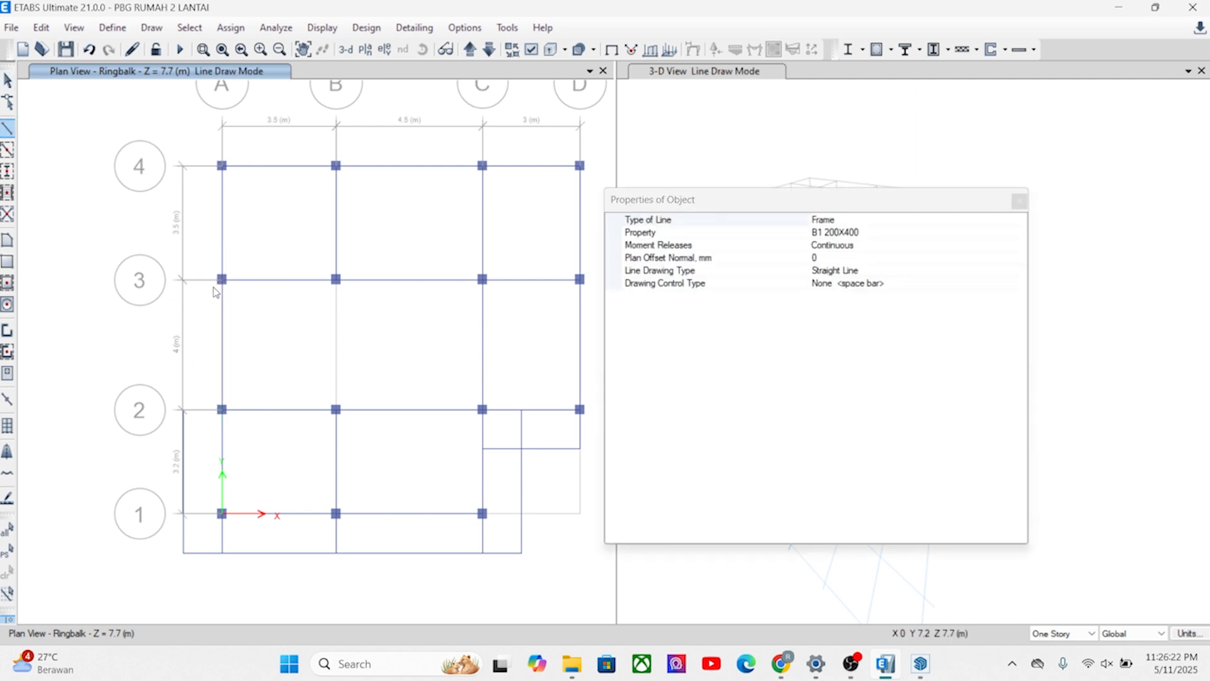
middle_drag(375, 379, 340, 384)
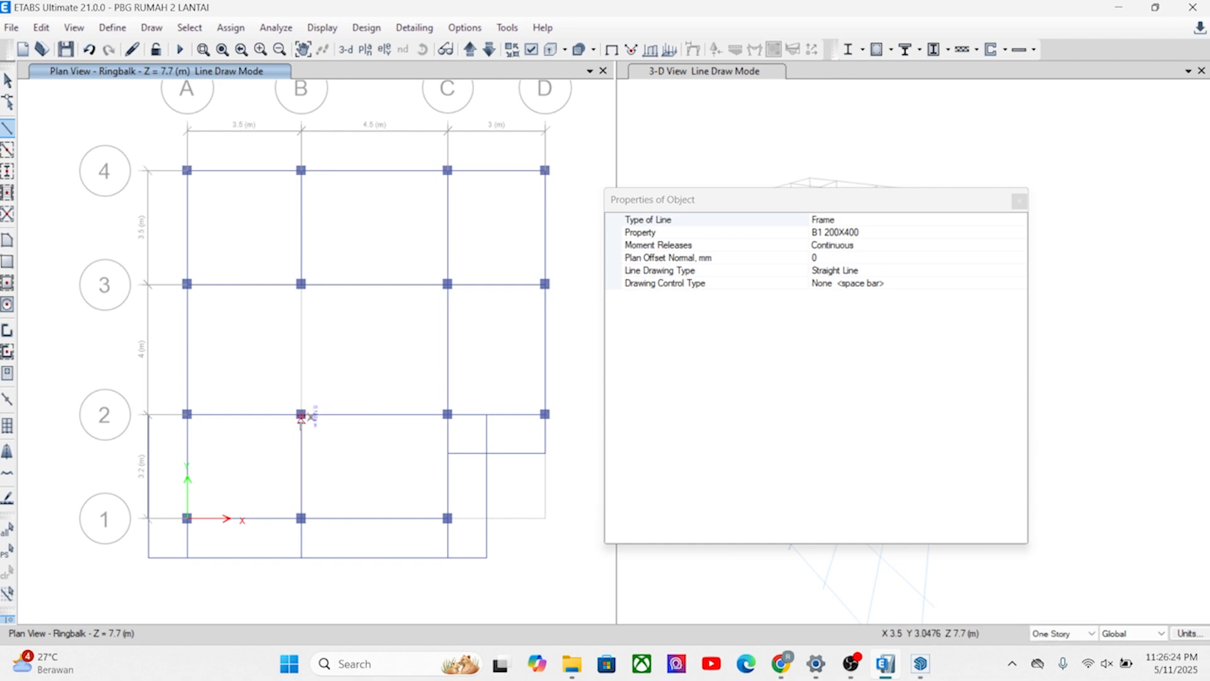
scroll(298, 417, up, 5)
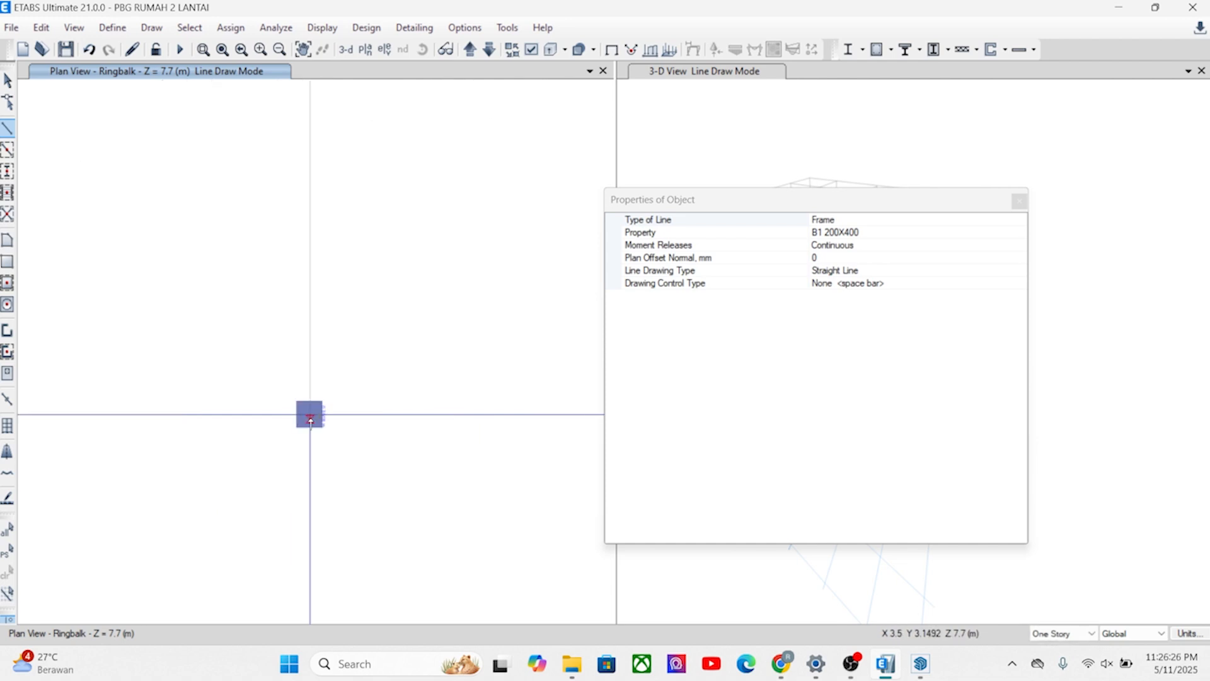
click(310, 416)
middle_drag(284, 107, 254, 335)
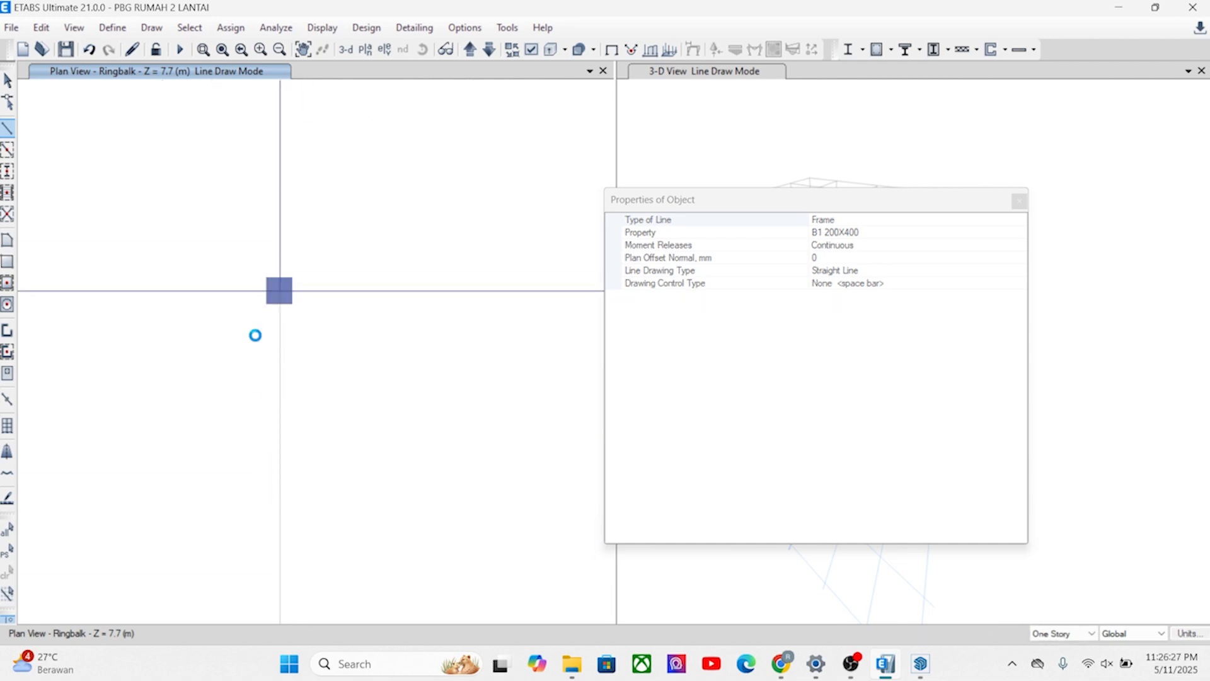
click(281, 293)
key(Escape)
key(Escape)
Examine the Ringbalk beam layout in plan, especially the cantilever corner around grids C, D, 1 and 2.
scroll(257, 346, down, 5)
scroll(318, 309, up, 5)
scroll(293, 235, down, 5)
middle_drag(249, 247, 380, 250)
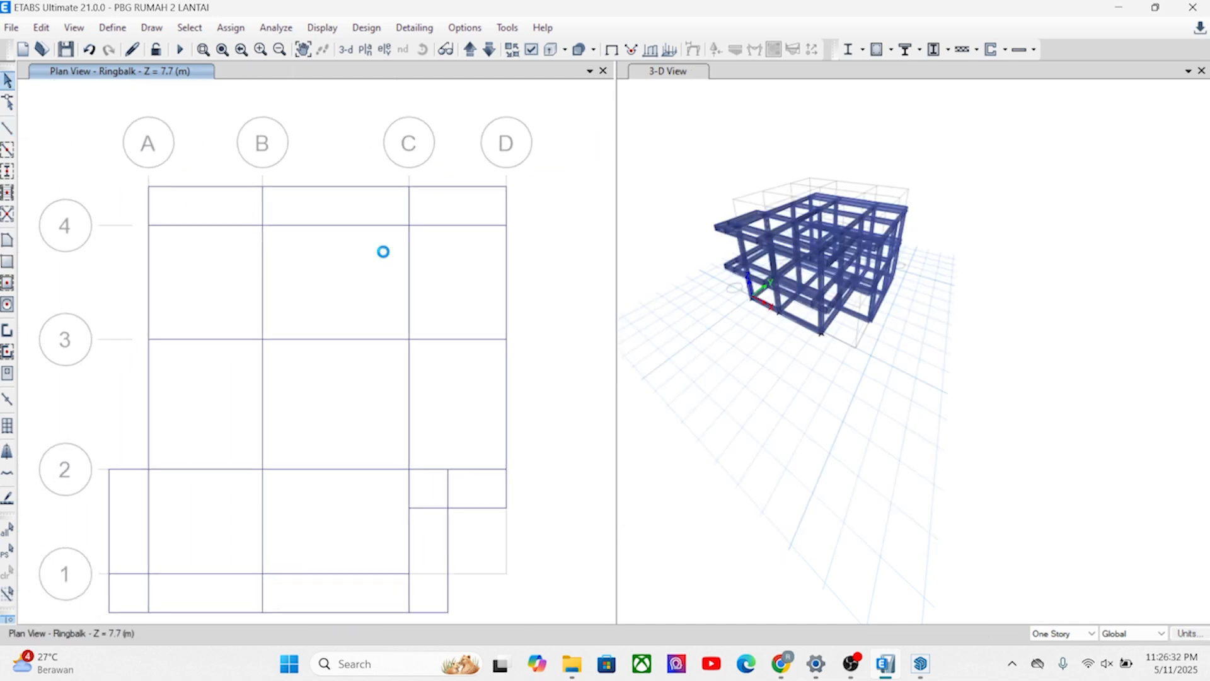
middle_drag(359, 350, 427, 183)
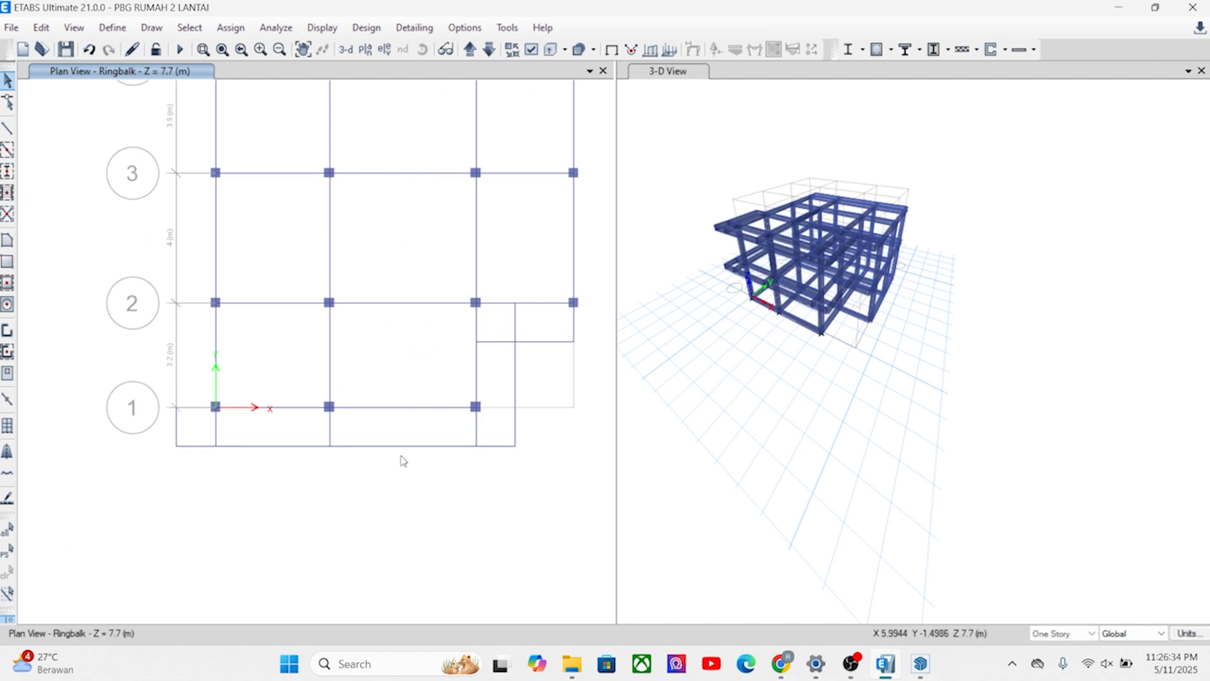
scroll(503, 354, up, 5)
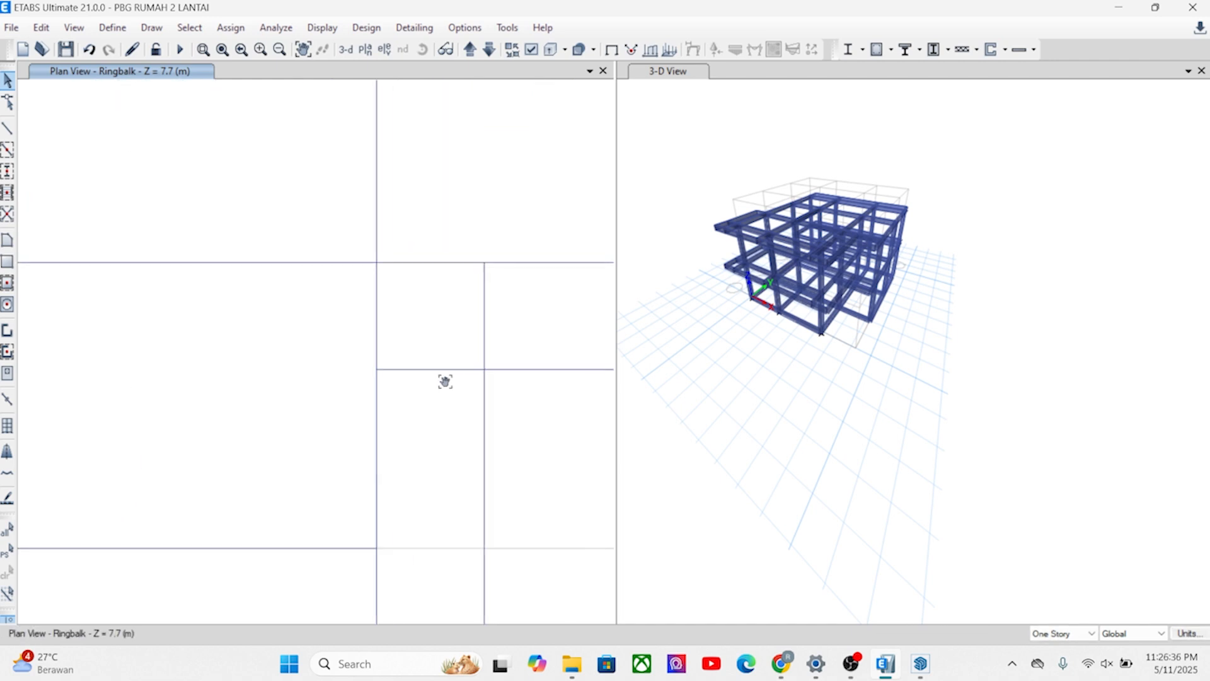
mouse_move(354, 370)
middle_down()
mouse_move(365, 352)
mouse_move(359, 312)
middle_up()
scroll(357, 312, down, 3)
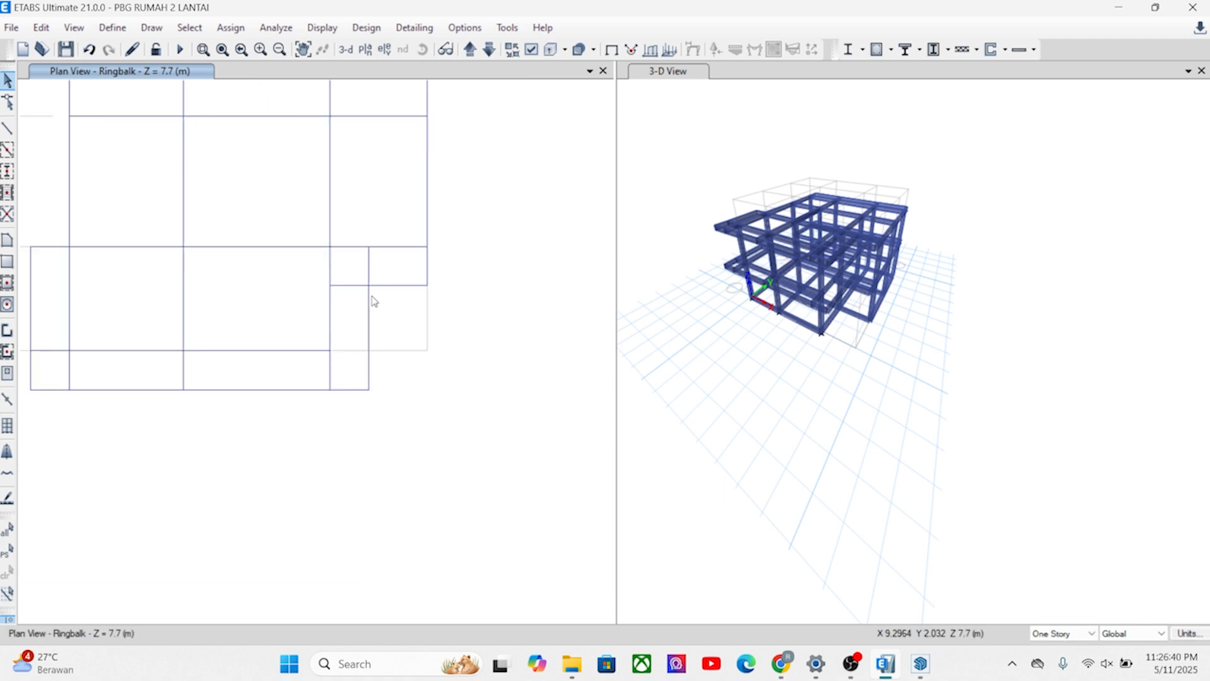
Save the model and inspect the two-storey frame from several angles in 3D.
click(11, 27)
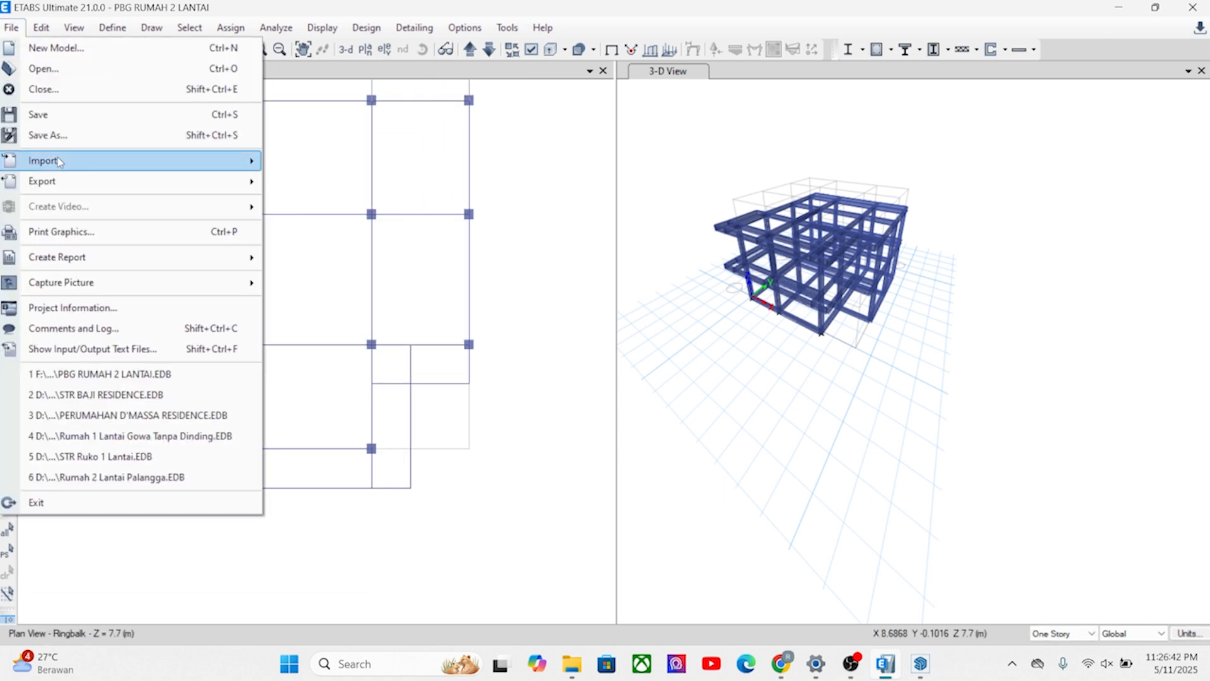
click(38, 113)
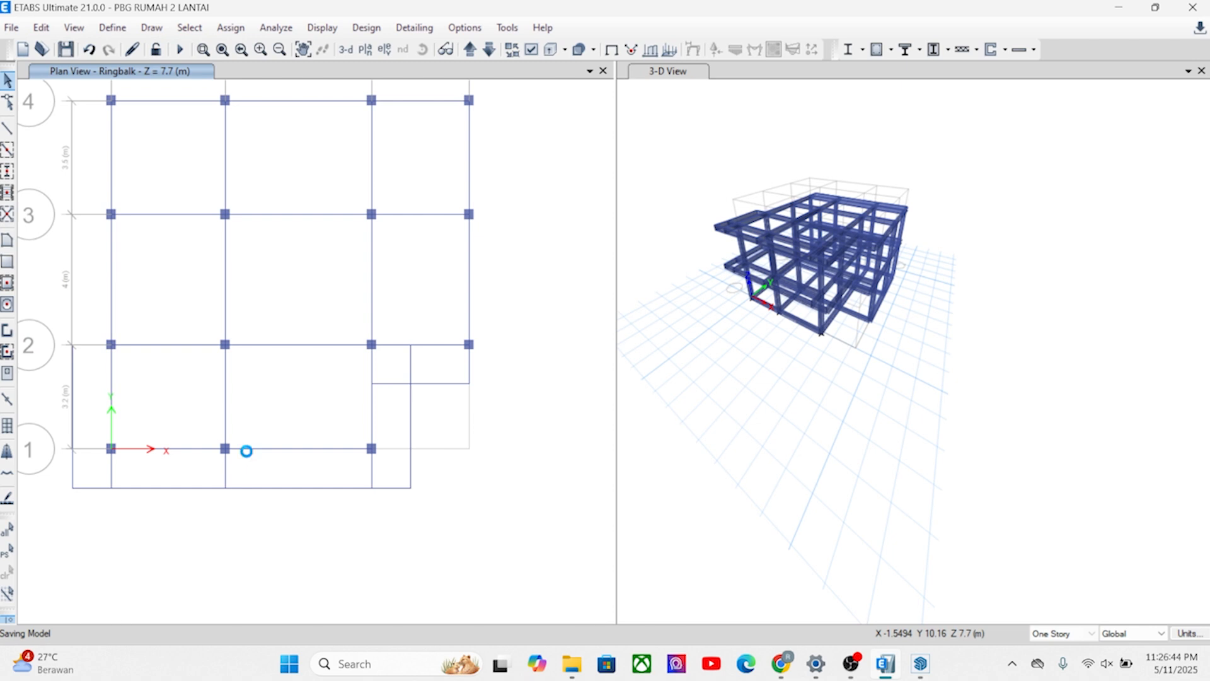
shift+middle_drag(816, 352, 768, 293)
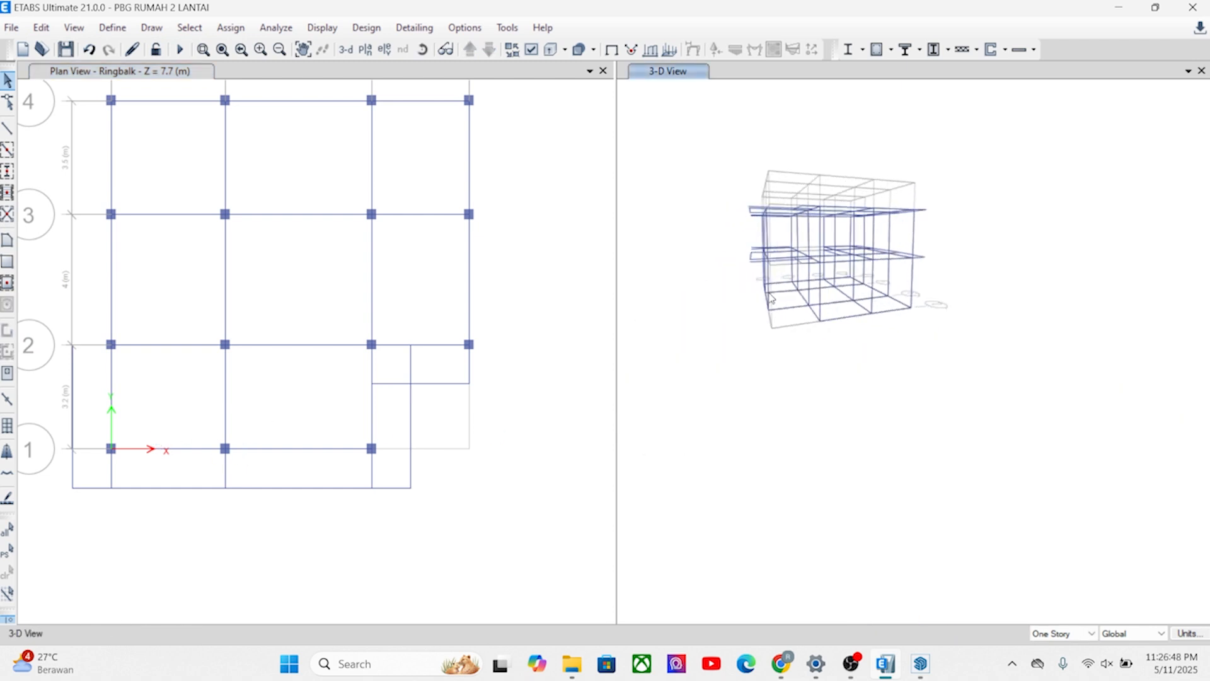
scroll(811, 272, up, 5)
shift+middle_drag(780, 389, 815, 405)
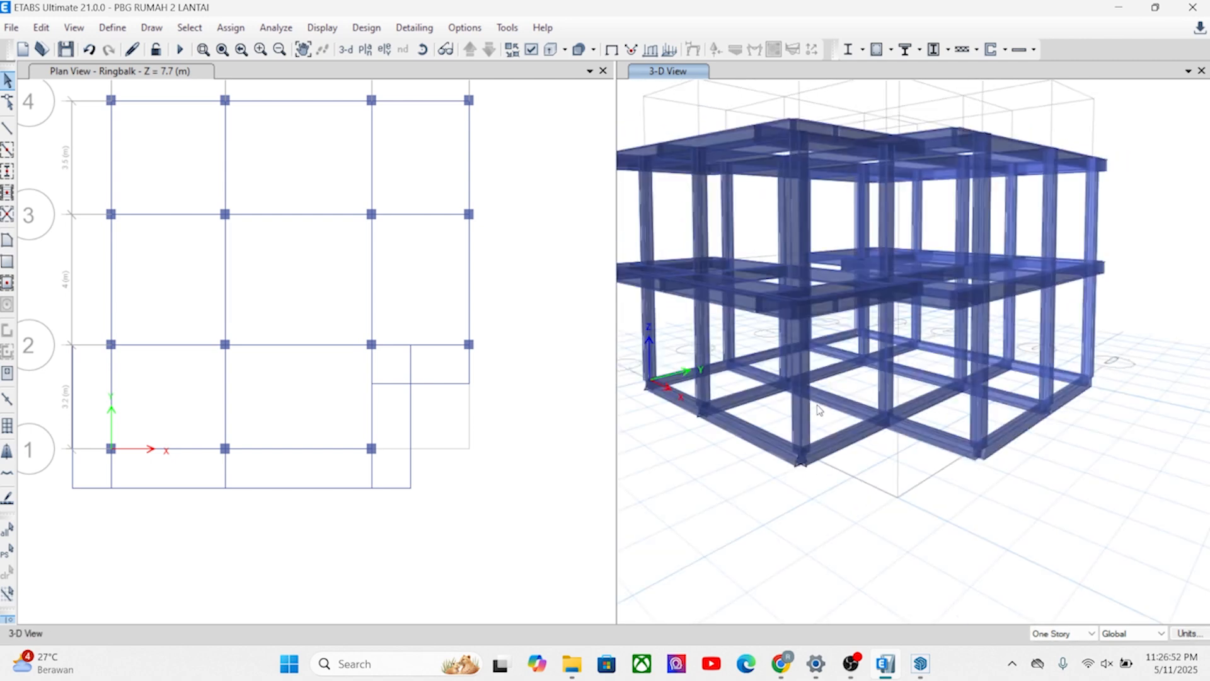
shift+middle_drag(851, 321, 870, 382)
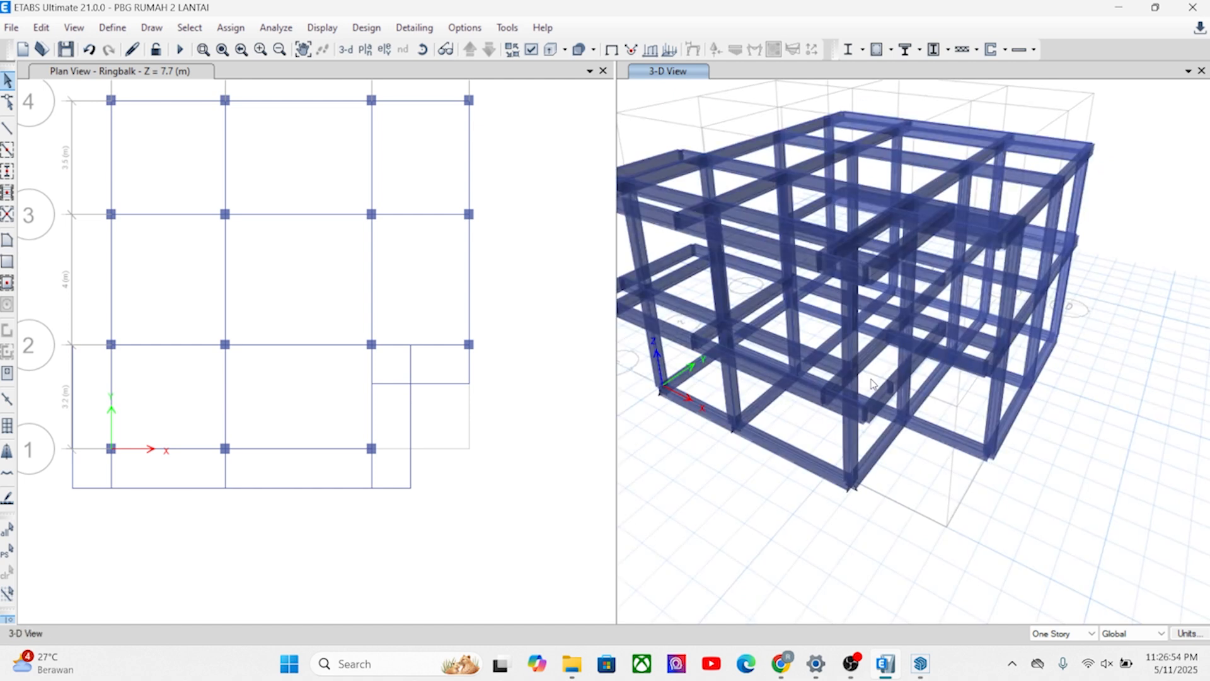
click(321, 281)
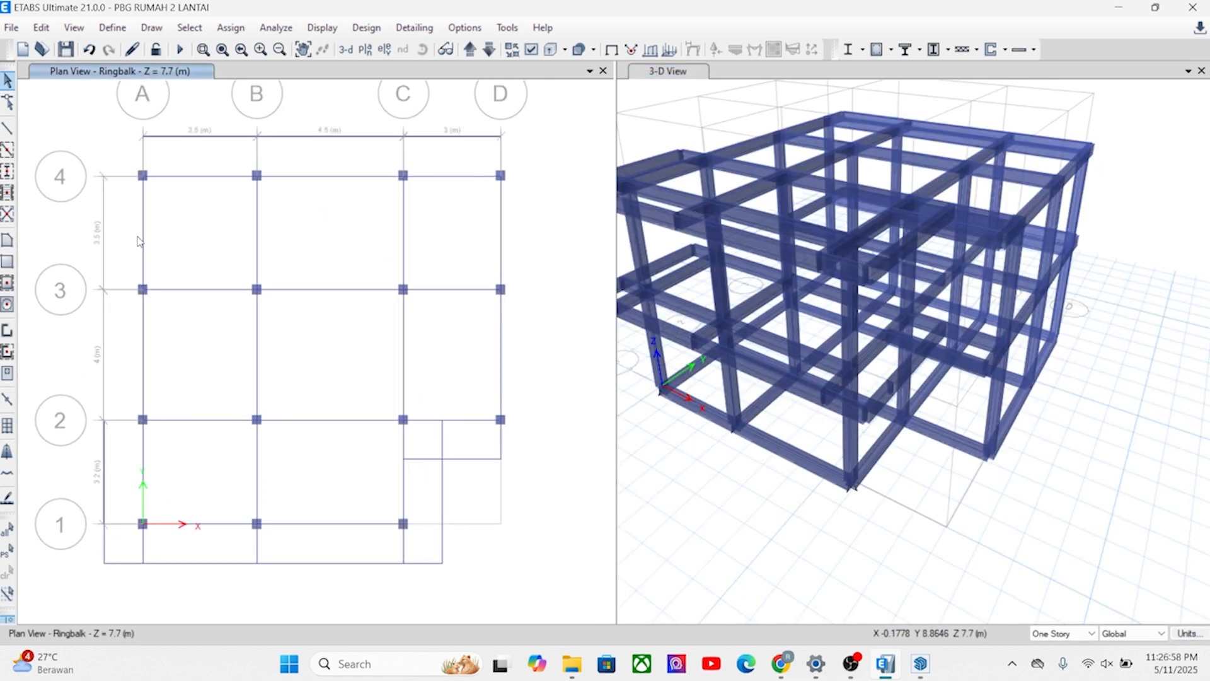
Color the 3D view by Section Properties in the view options.
click(756, 562)
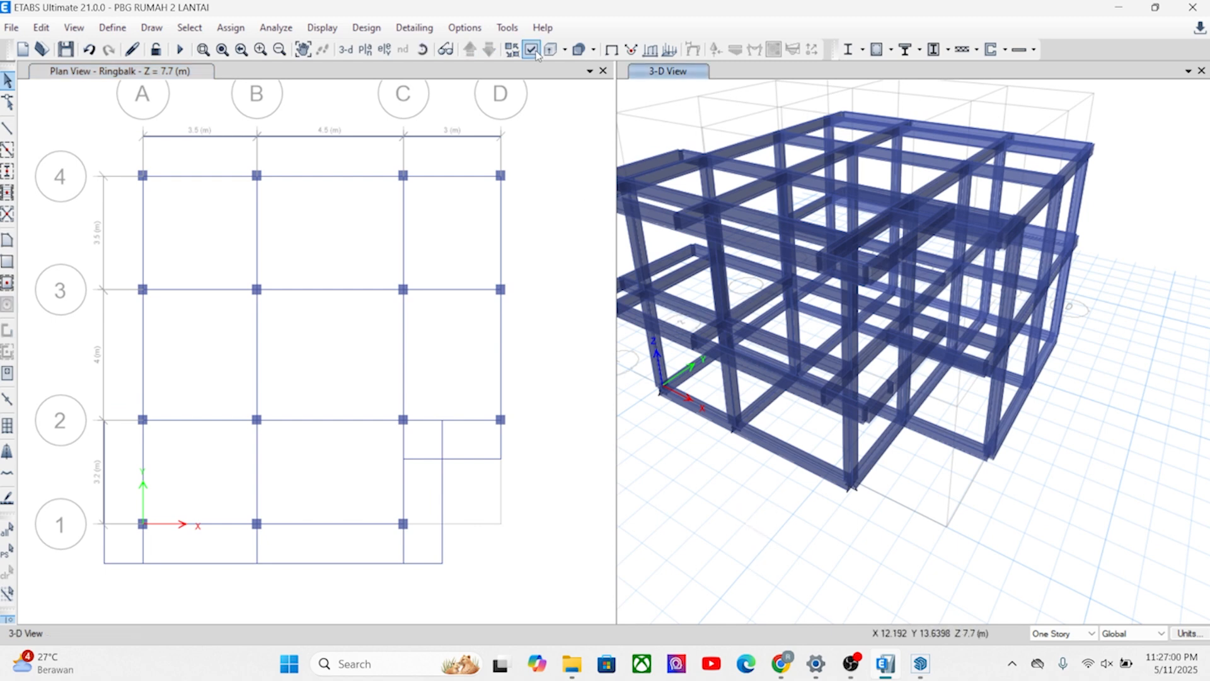
middle_drag(831, 257, 857, 270)
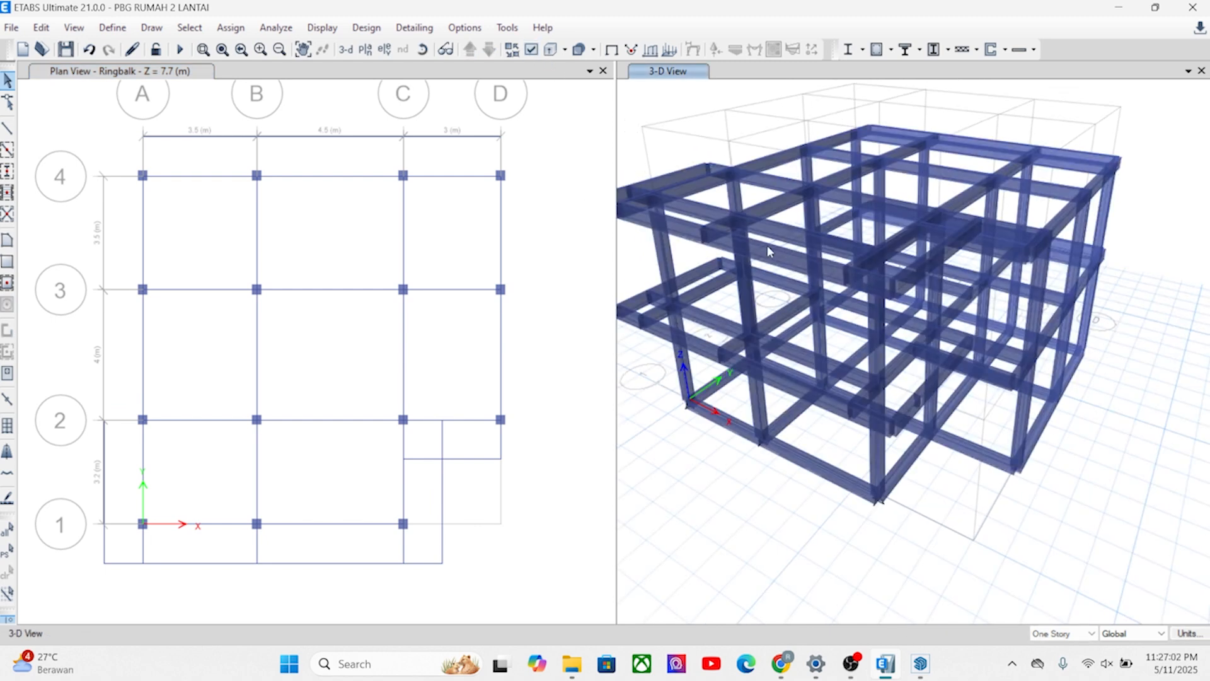
click(528, 50)
click(544, 85)
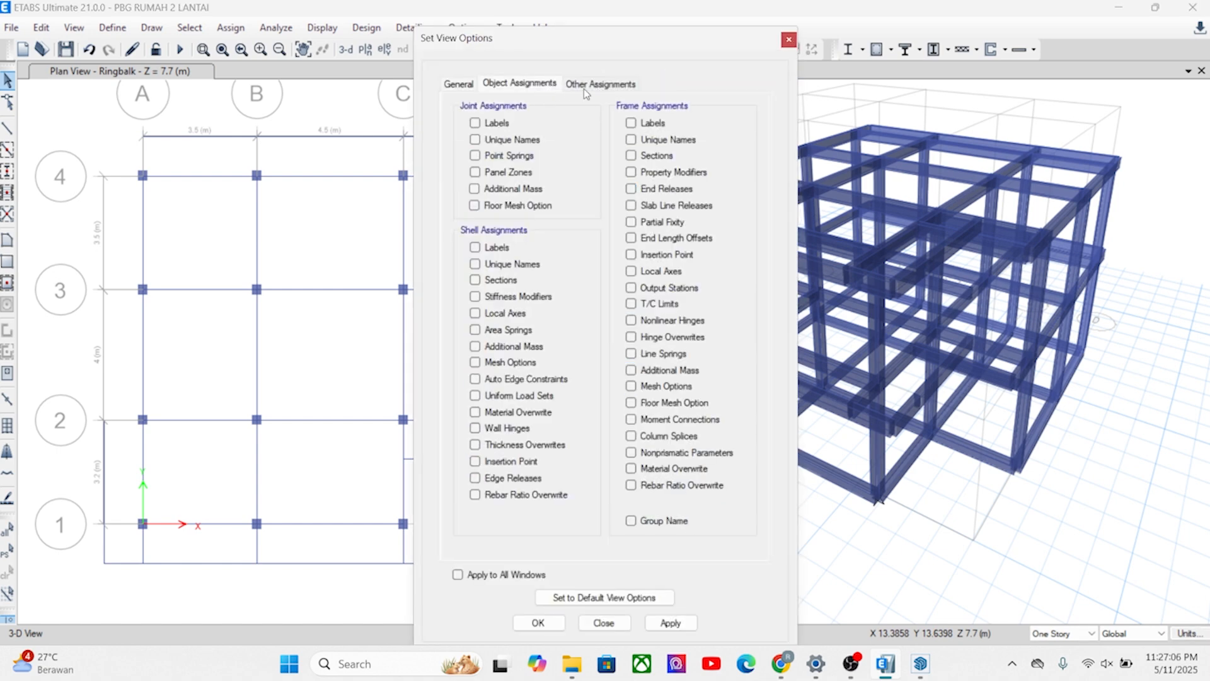
click(589, 85)
click(532, 86)
click(458, 84)
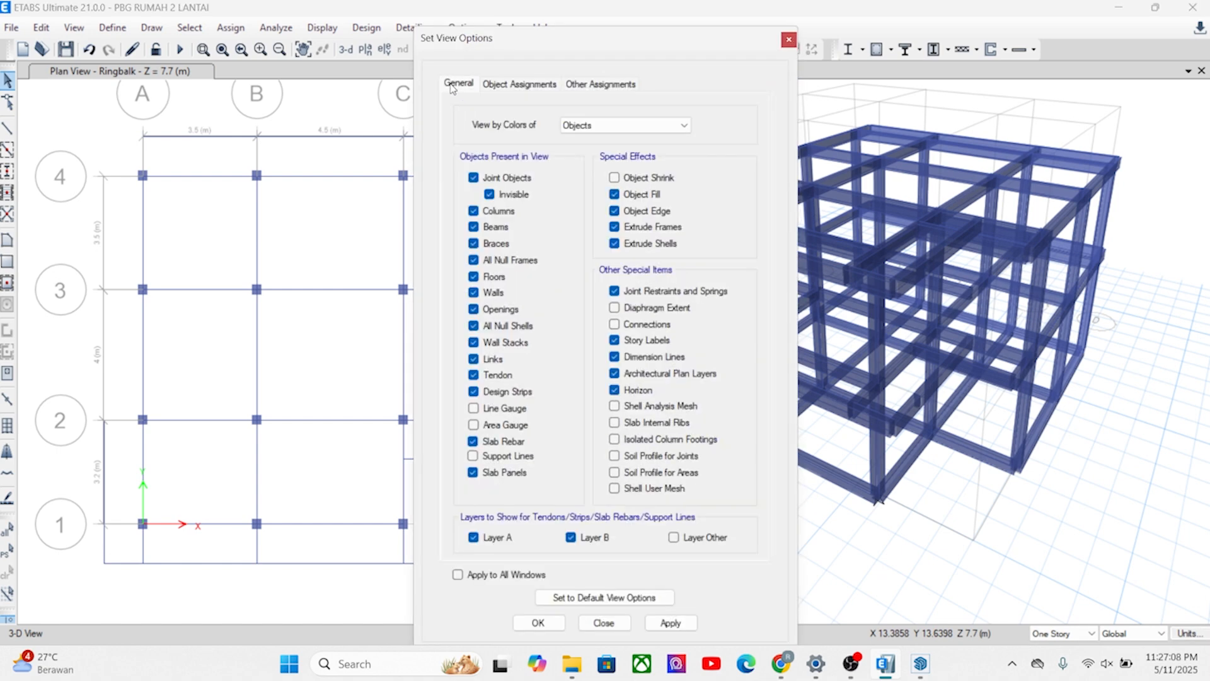
click(592, 125)
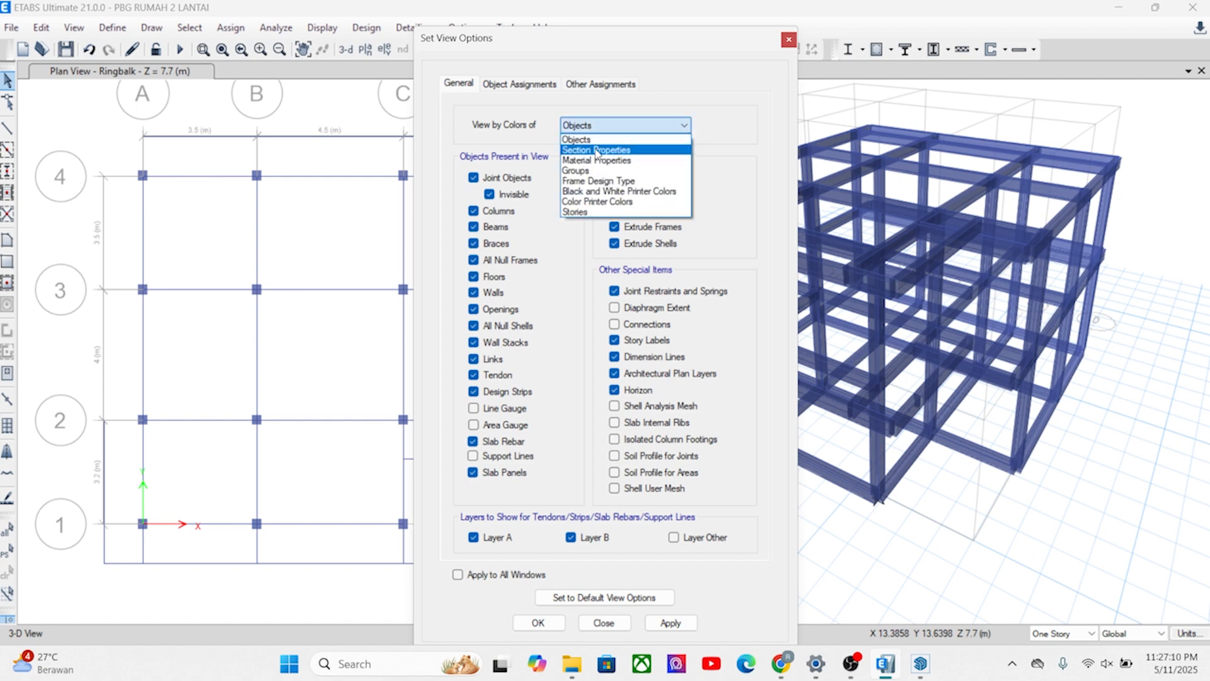
click(596, 150)
click(670, 622)
click(537, 623)
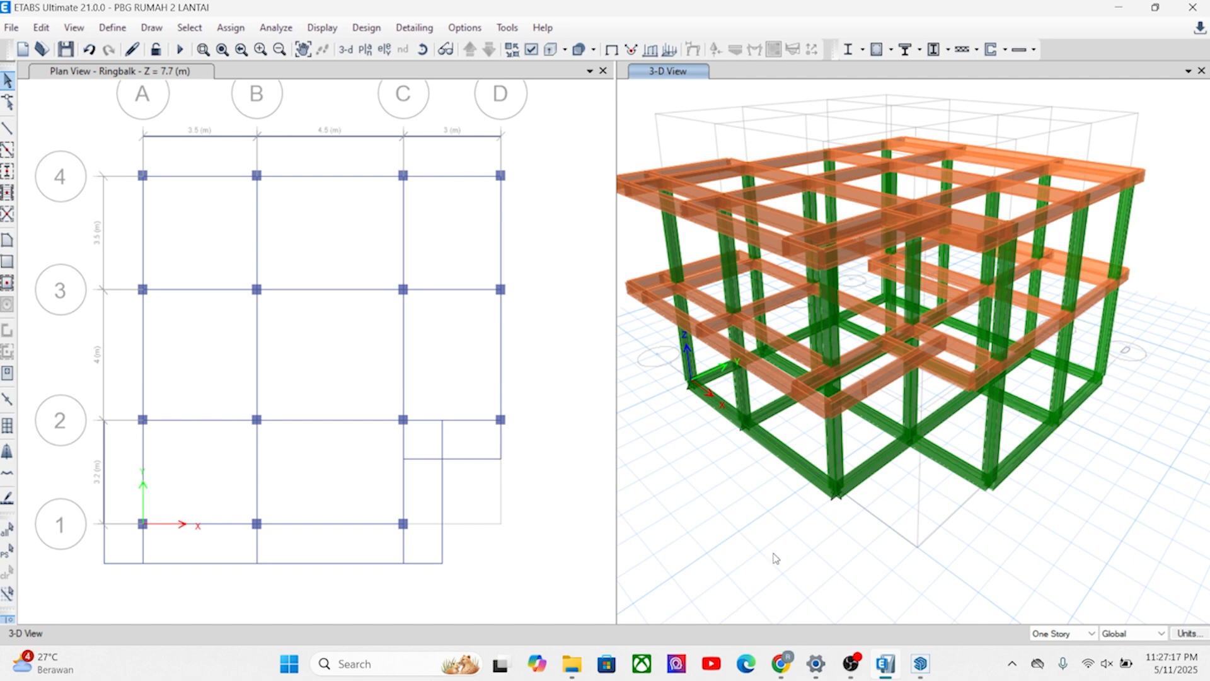
shift+middle_drag(784, 514, 799, 504)
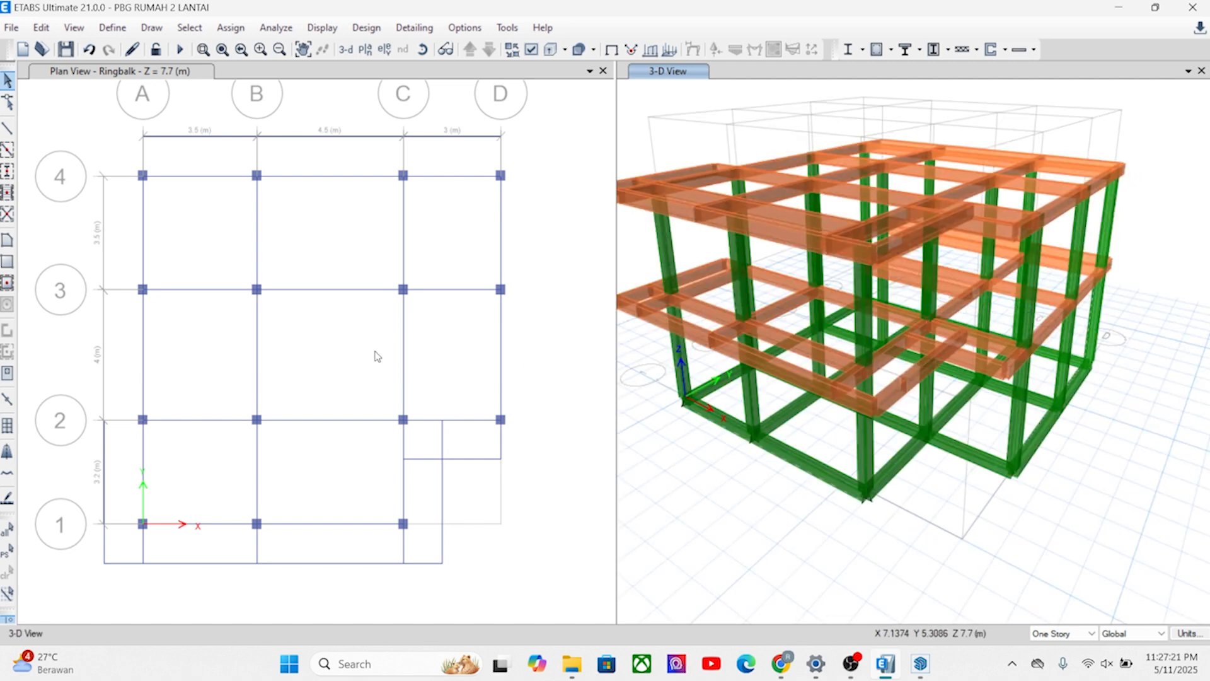
Show the Ringbalk plan with extruded frames and color it by Section Properties.
click(334, 325)
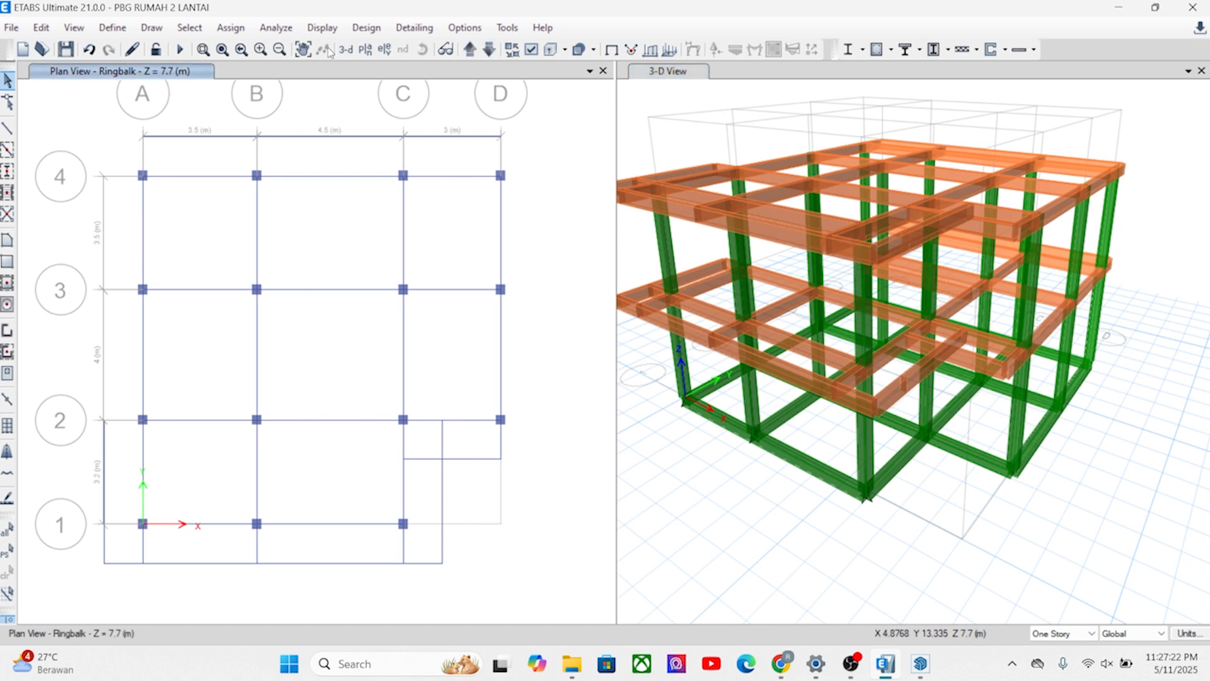
click(549, 50)
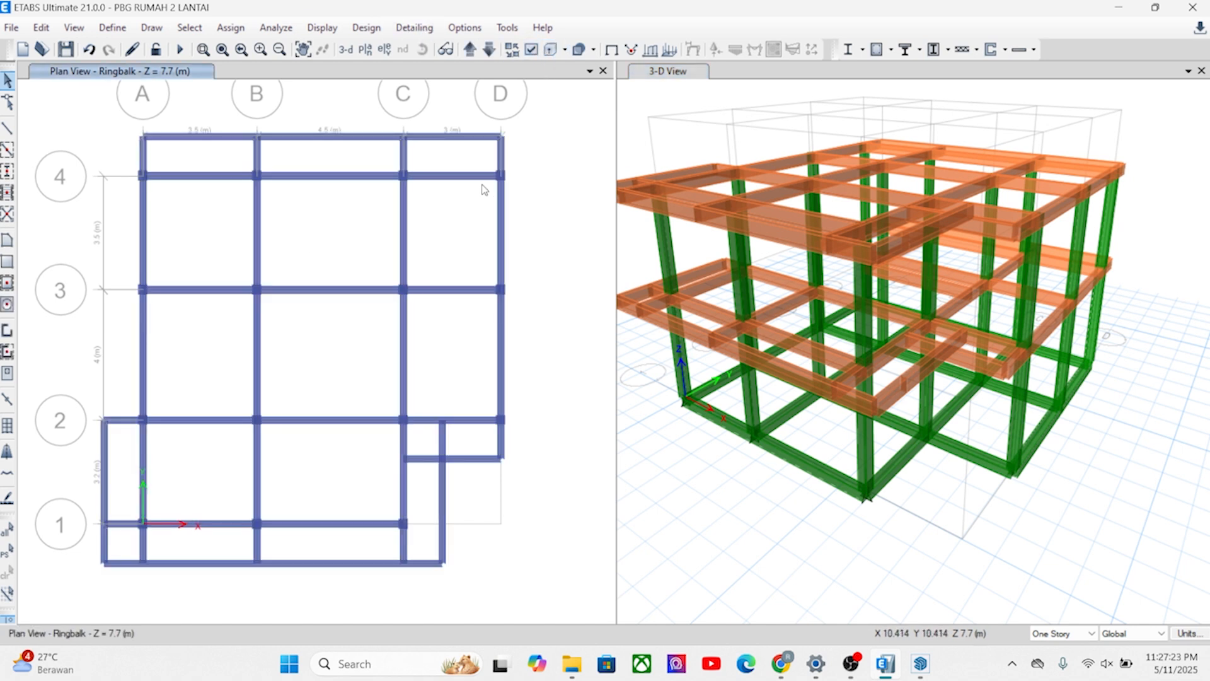
click(532, 50)
click(577, 125)
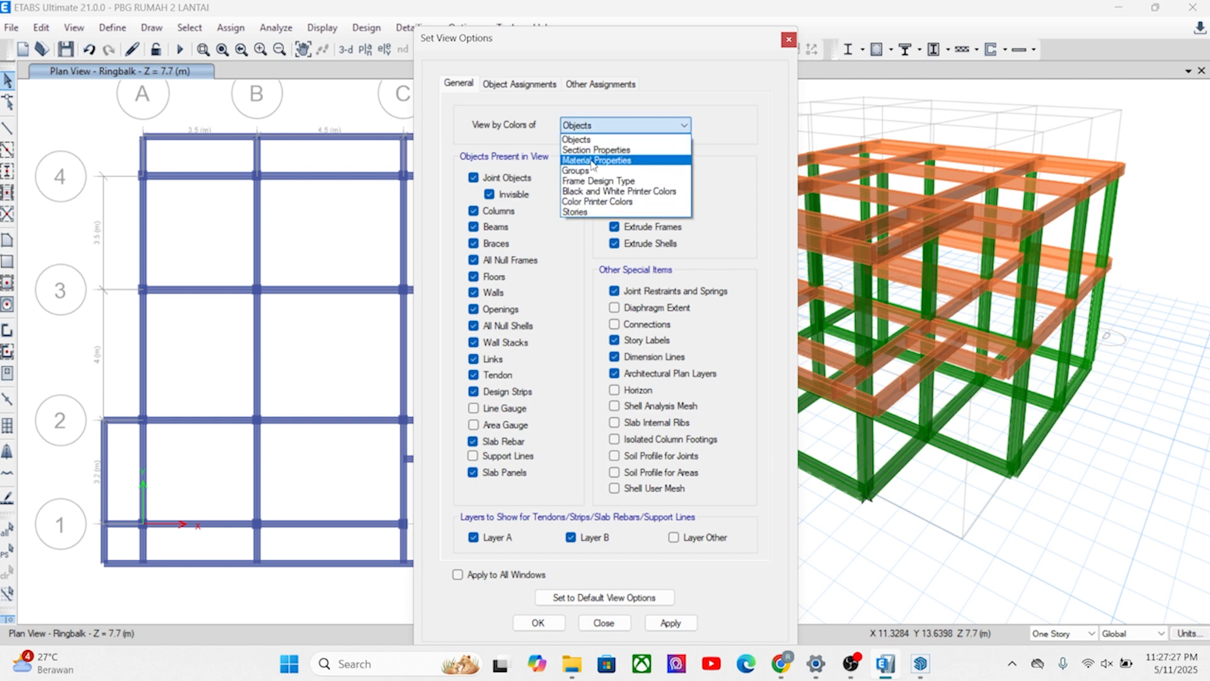
click(599, 149)
click(679, 626)
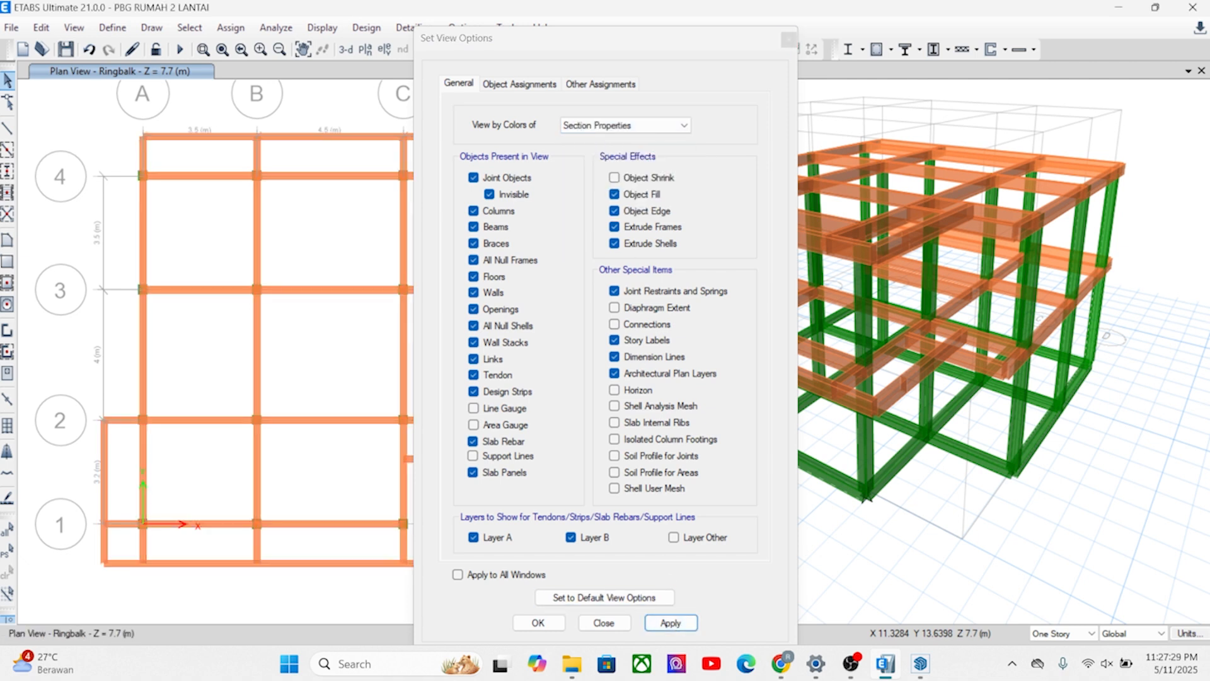
click(526, 623)
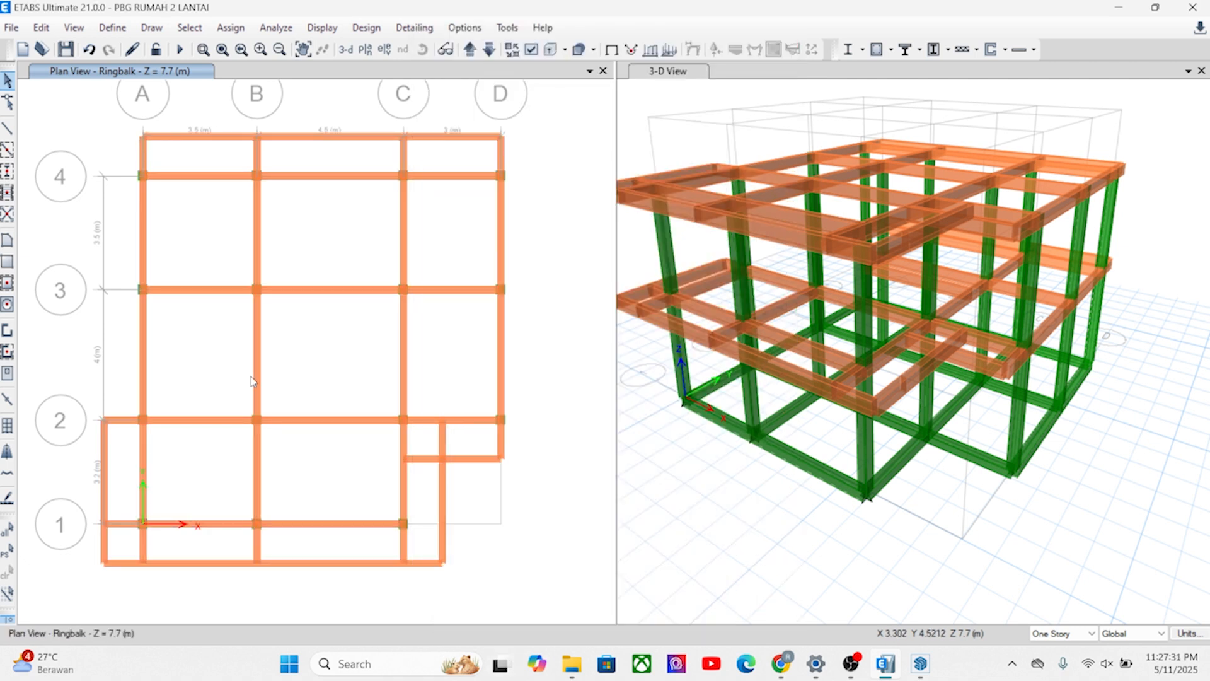
Assign section B2 200X300 to the outer Ringbalk overhang beams beyond grids A, 1, 4 and C, plus the C–D beam in front of grid 2.
scroll(243, 386, down, 3)
scroll(243, 387, up, 5)
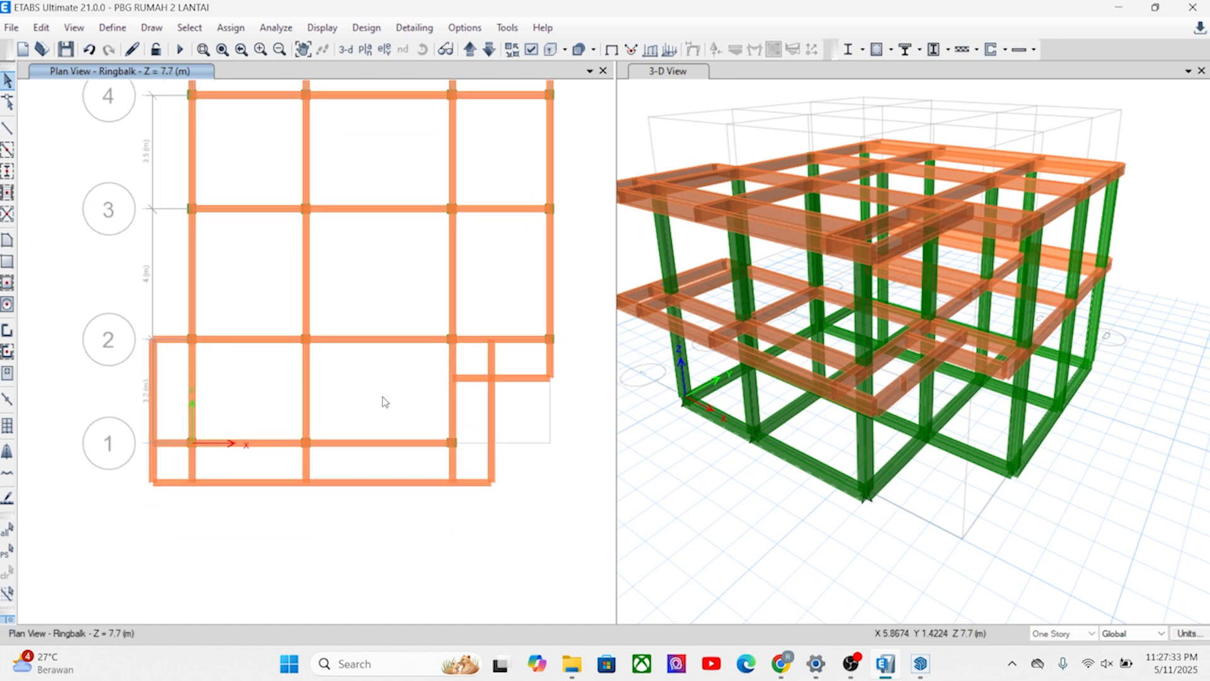
middle_drag(350, 510, 378, 522)
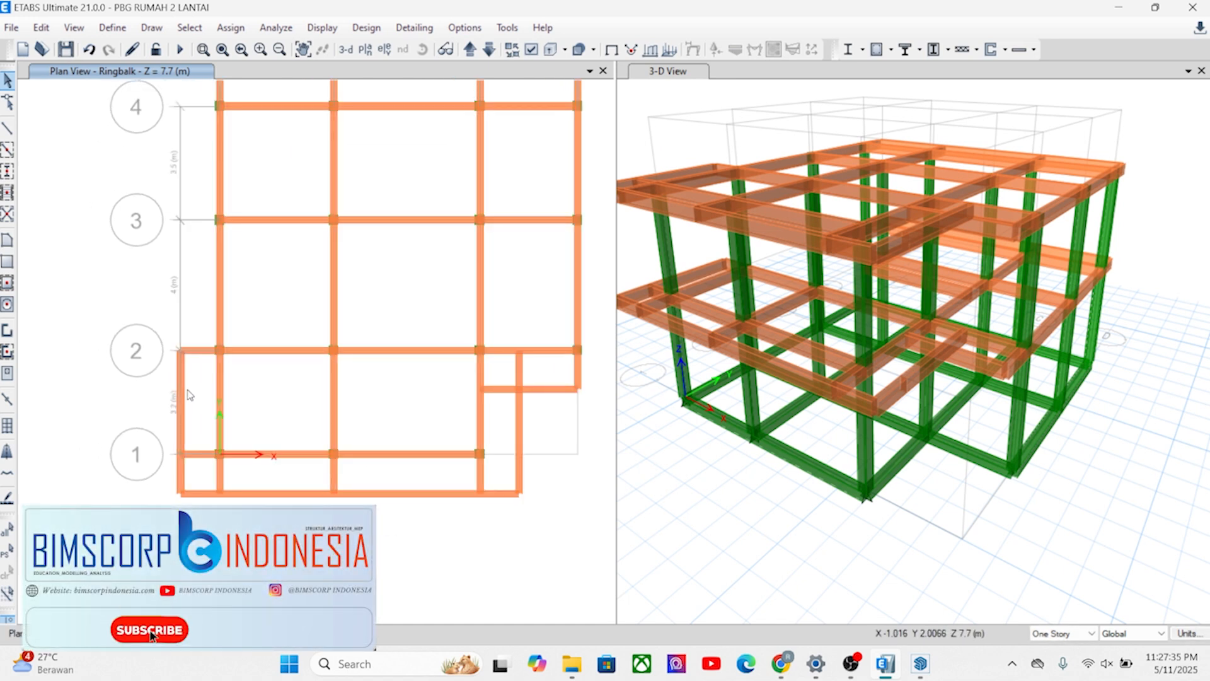
scroll(160, 416, up, 3)
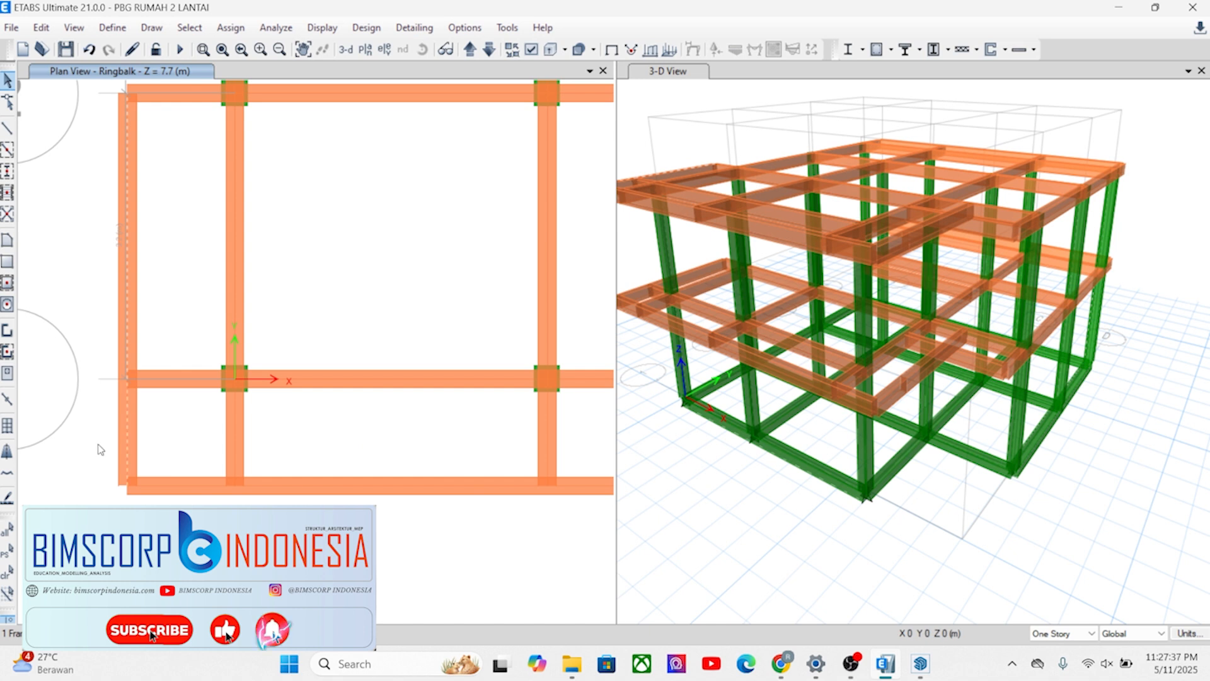
scroll(353, 418, down, 3)
drag(511, 458, 496, 420)
scroll(449, 430, up, 5)
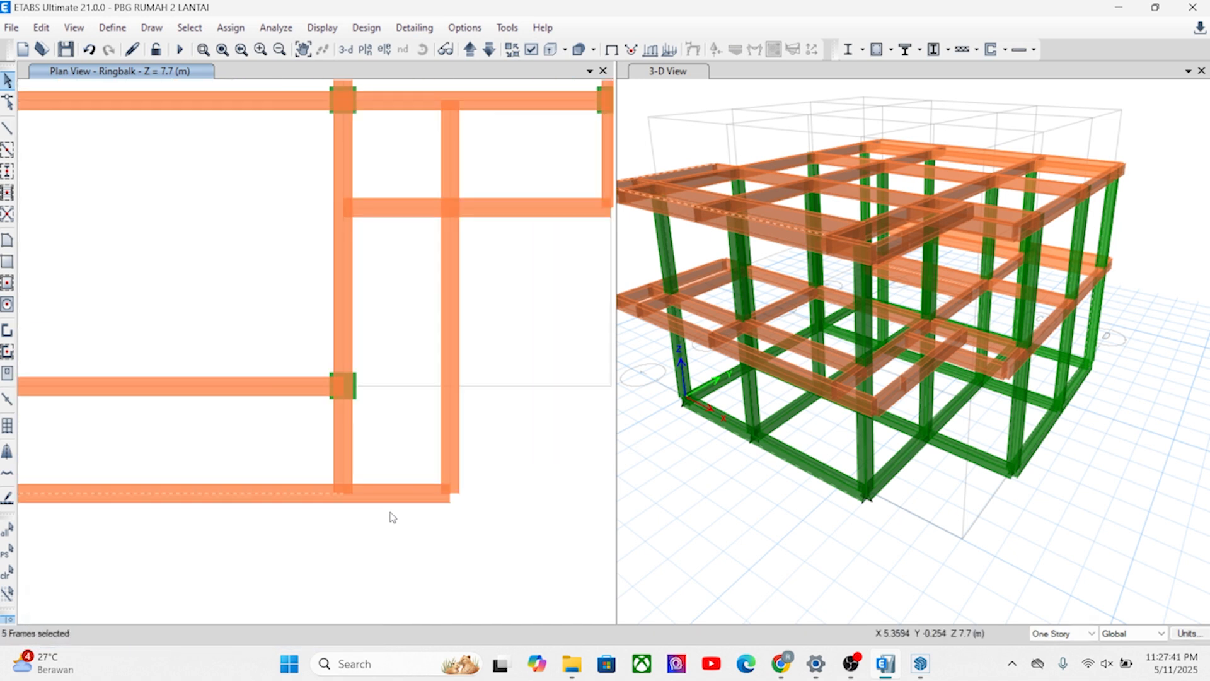
drag(459, 435, 433, 446)
middle_drag(441, 424, 381, 486)
middle_drag(356, 364, 346, 426)
drag(456, 378, 436, 347)
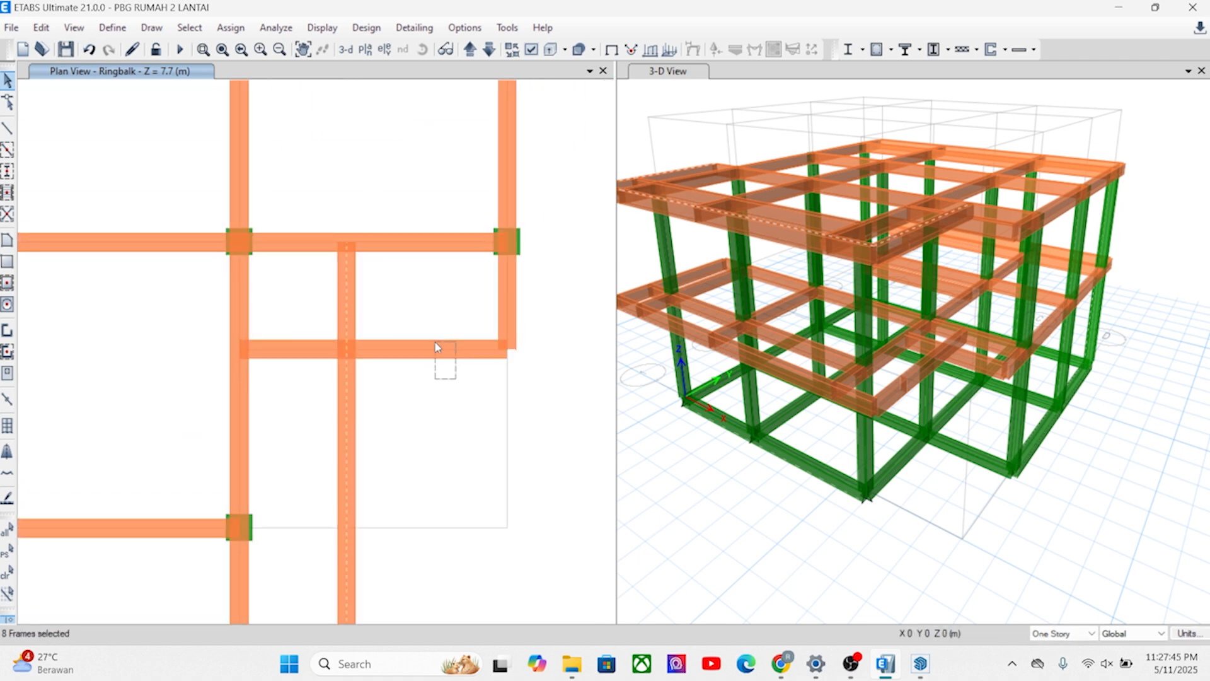
scroll(420, 331, down, 5)
middle_drag(356, 405, 388, 571)
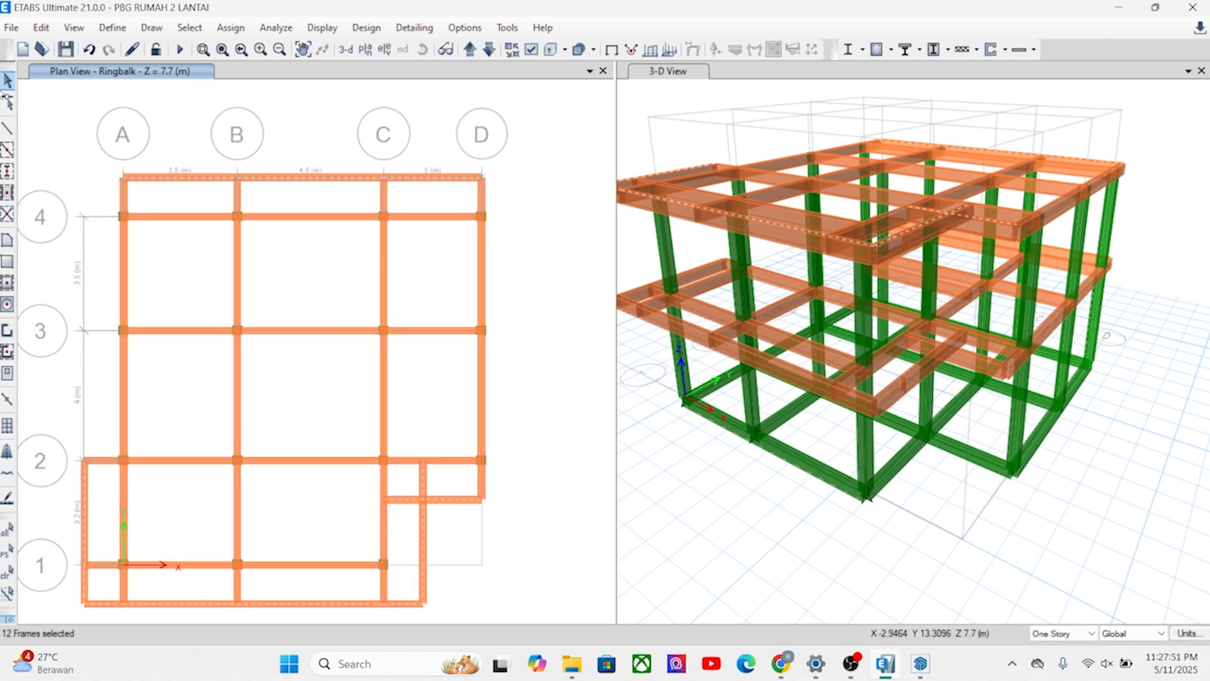
click(230, 27)
mouse_move(269, 71)
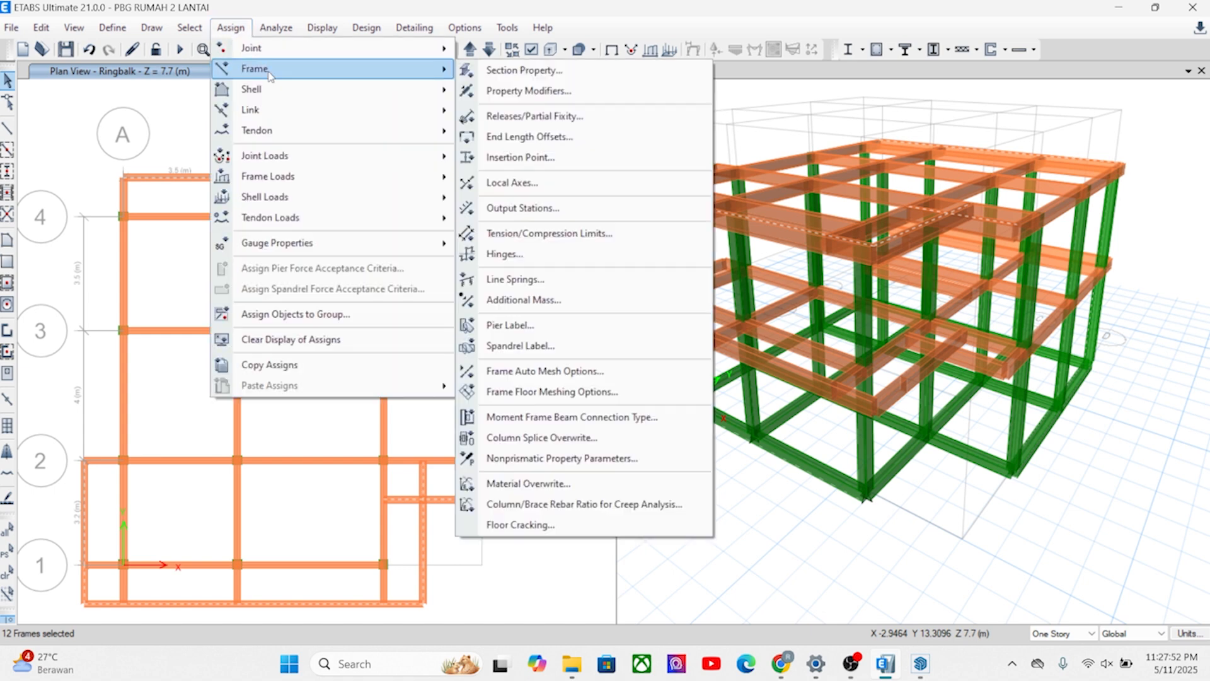
click(490, 70)
click(533, 244)
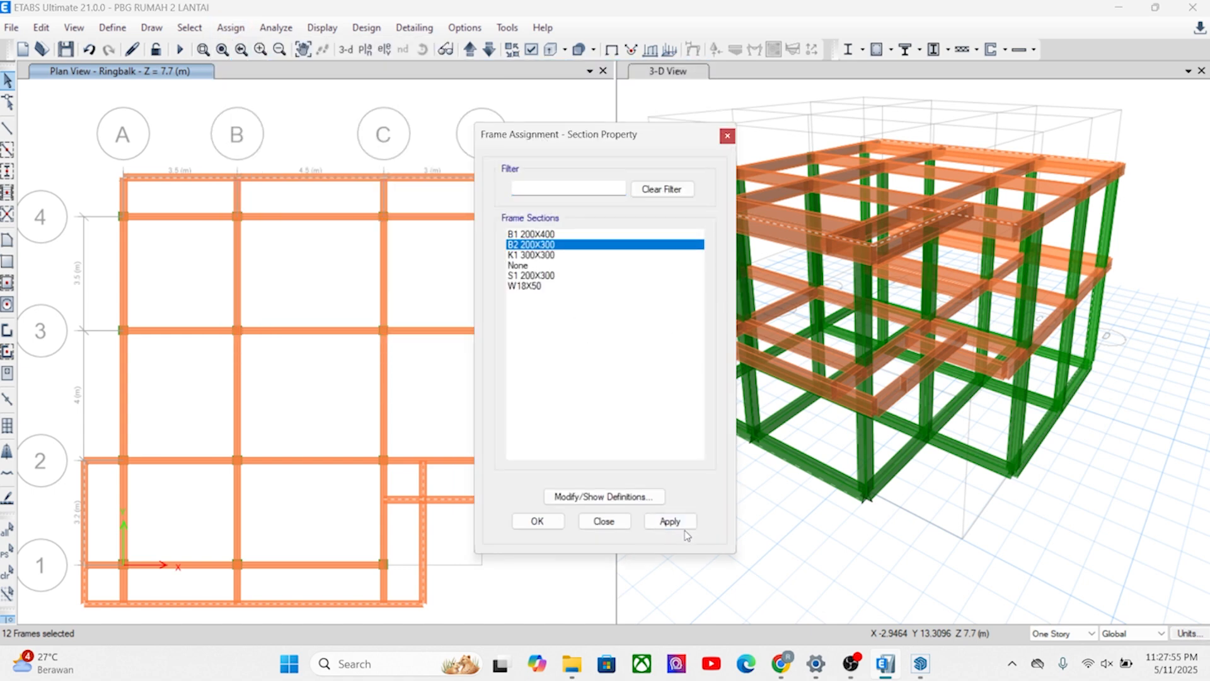
click(669, 521)
click(538, 521)
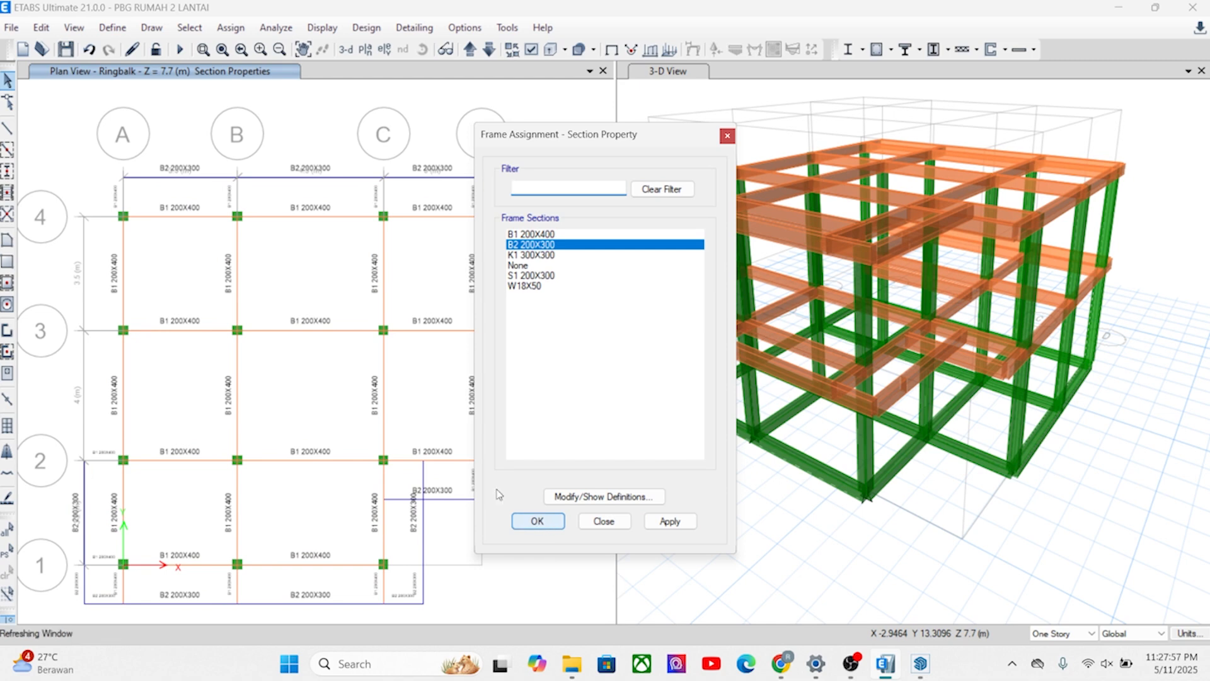
middle_drag(373, 277, 335, 260)
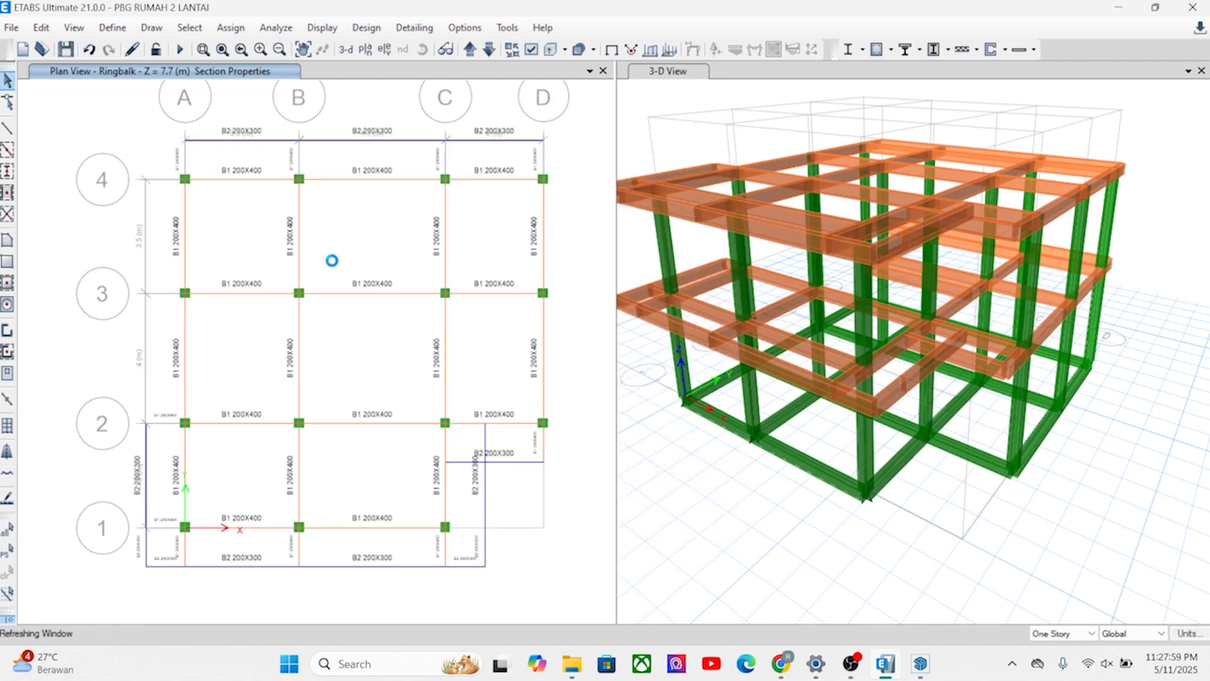
middle_drag(372, 411, 363, 356)
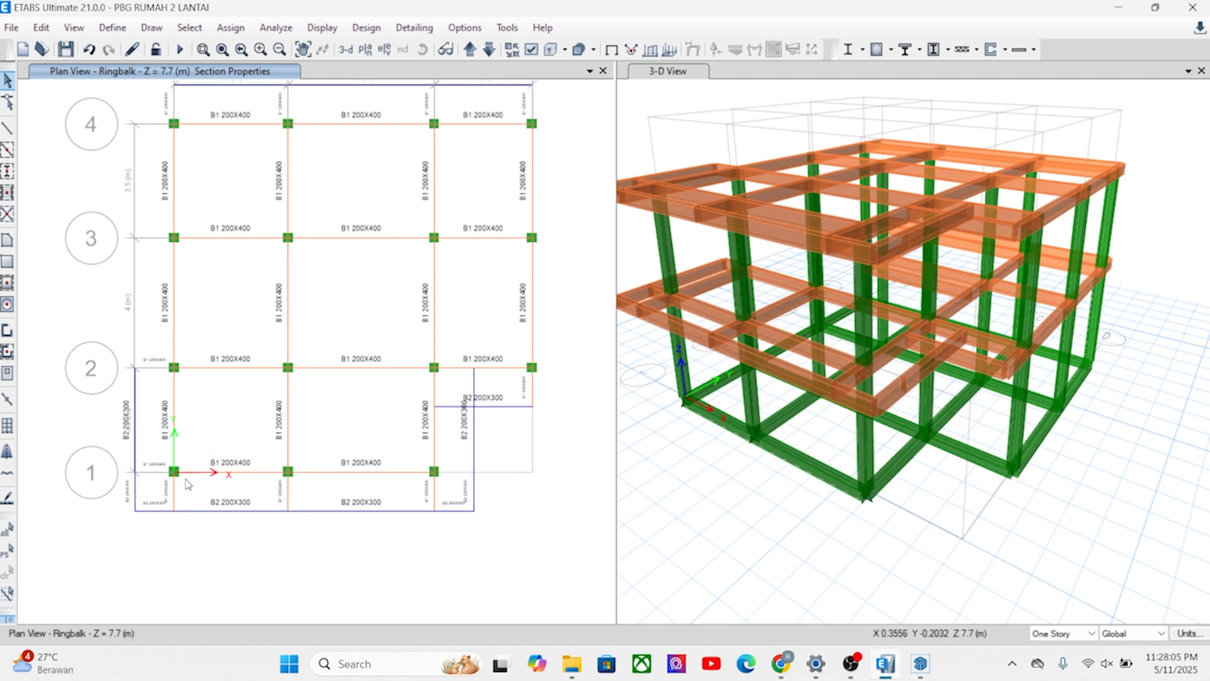
middle_drag(269, 383, 263, 414)
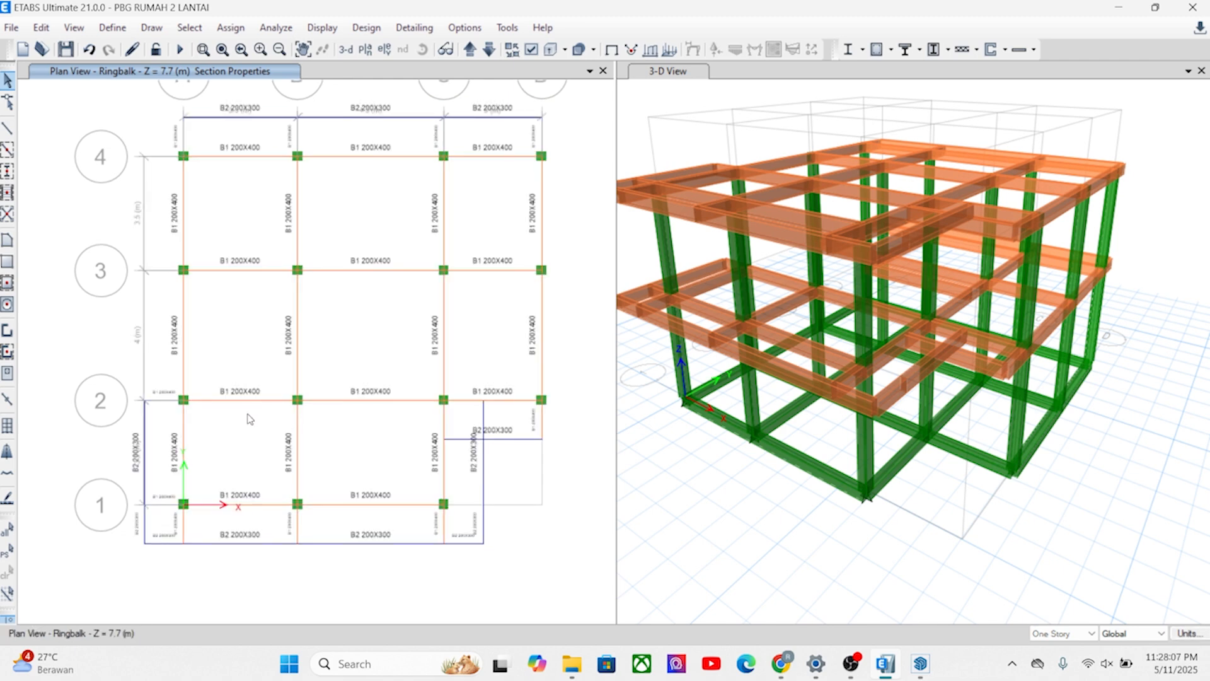
Create frame section B3 as a copy of B2 200X300, with a depth of 300 mm and a width of 150 mm.
click(151, 28)
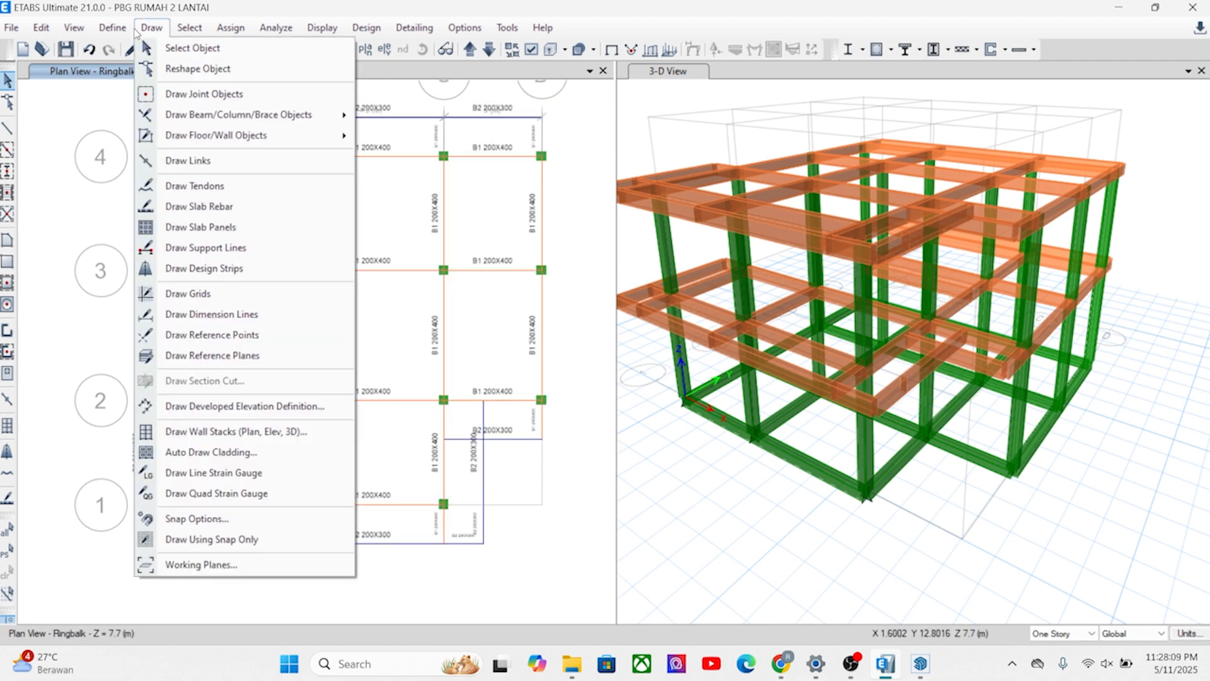
click(112, 28)
mouse_move(154, 74)
click(378, 75)
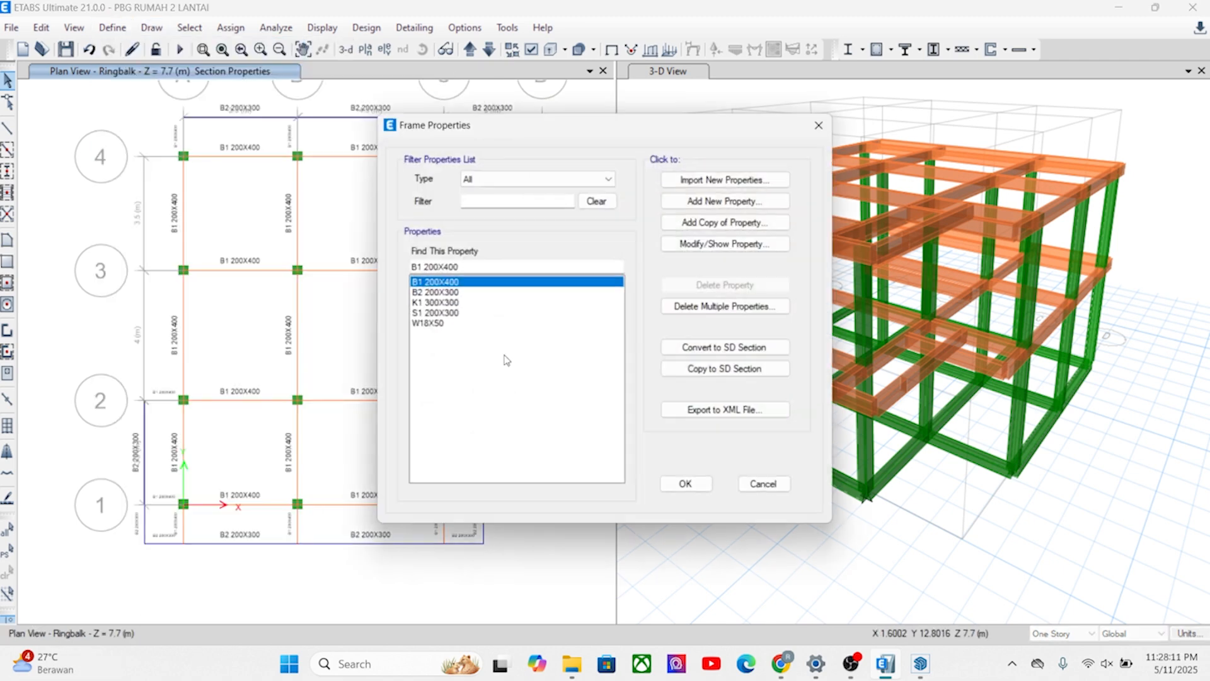
click(433, 303)
click(434, 292)
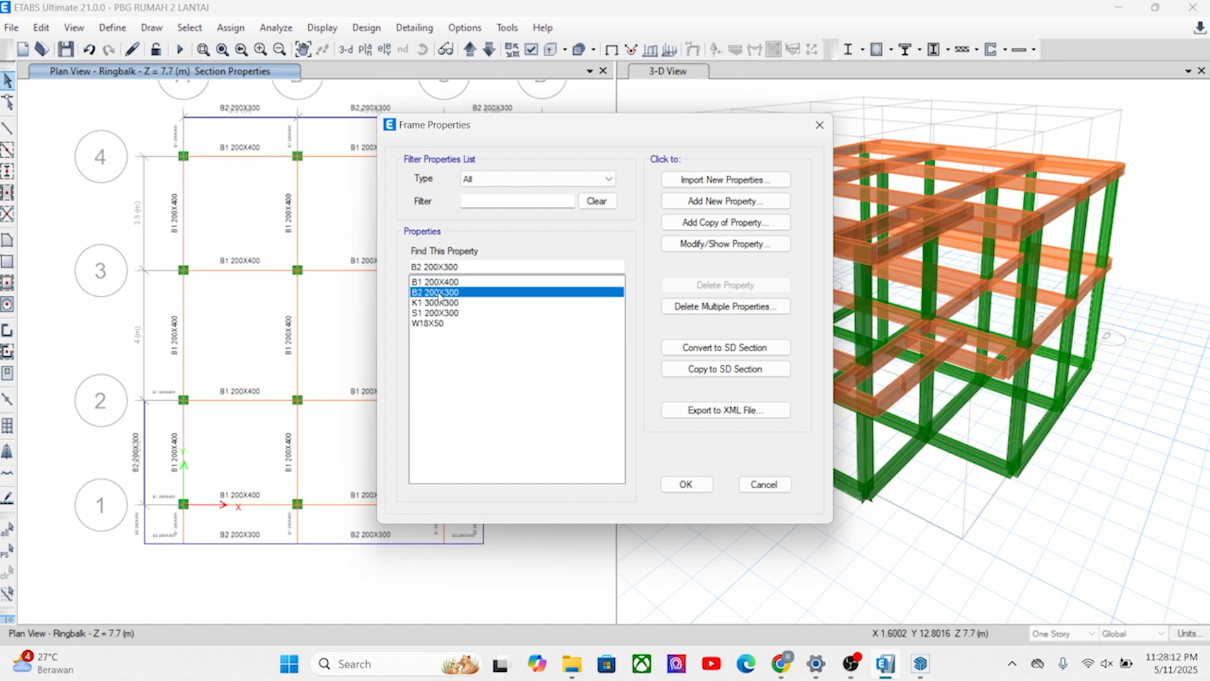
click(725, 222)
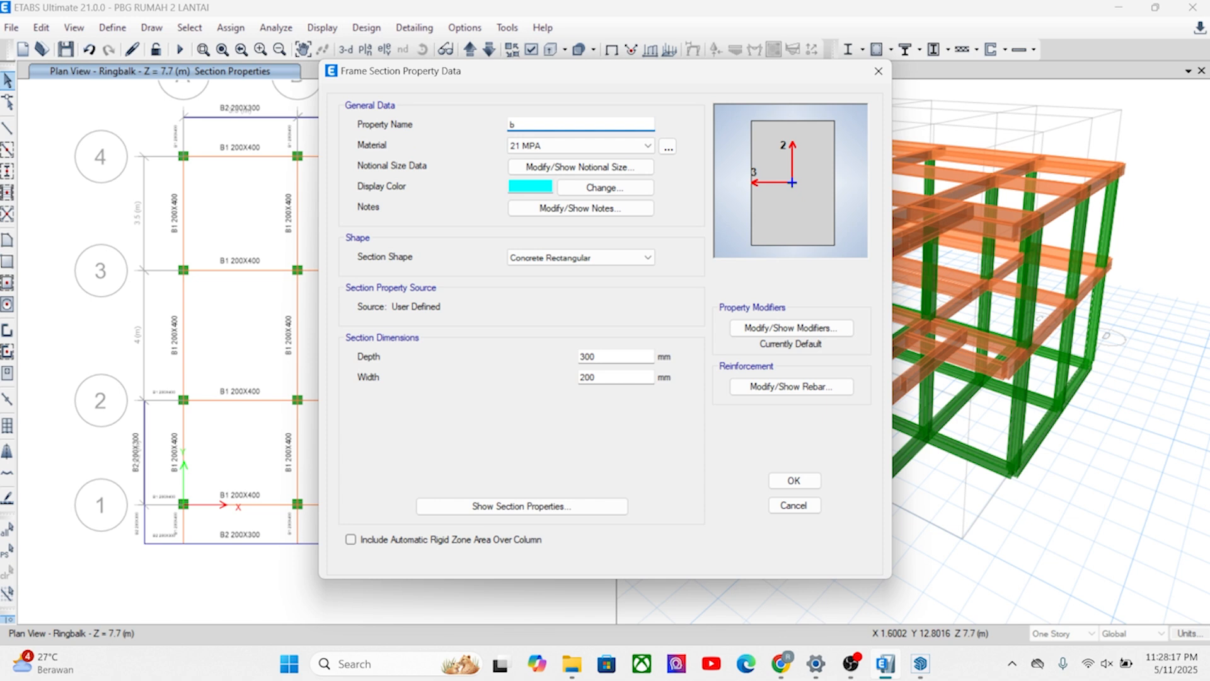
text(B3)
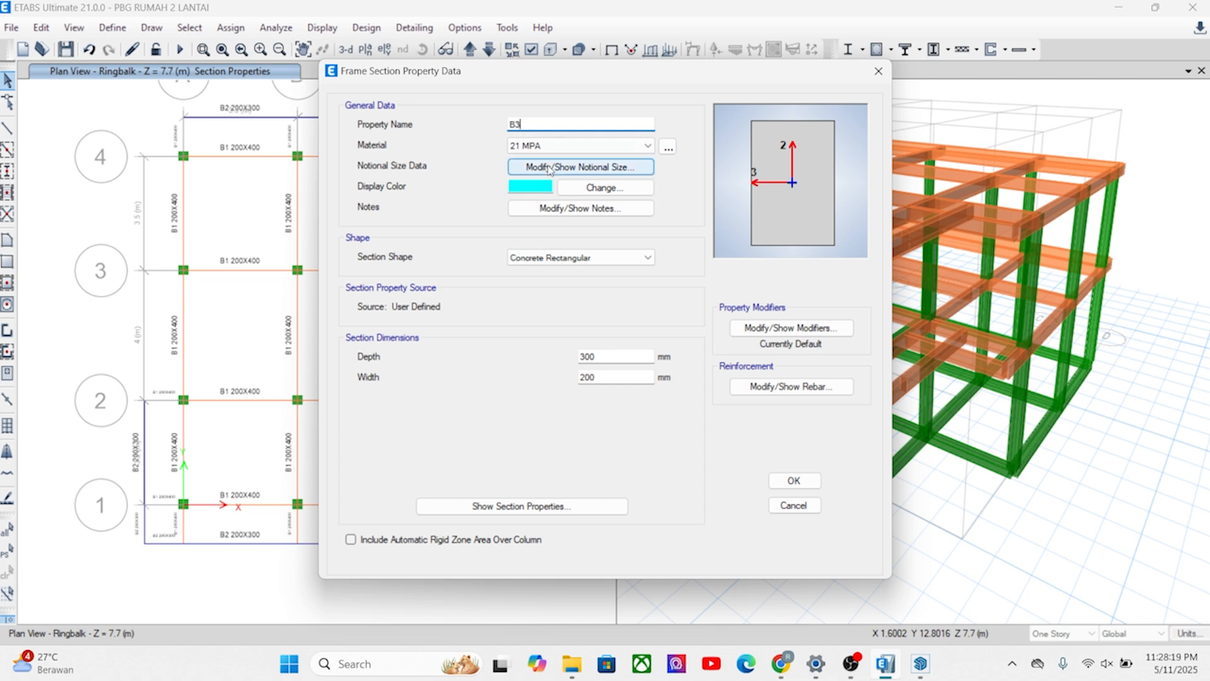
double_click(598, 357)
double_click(606, 377)
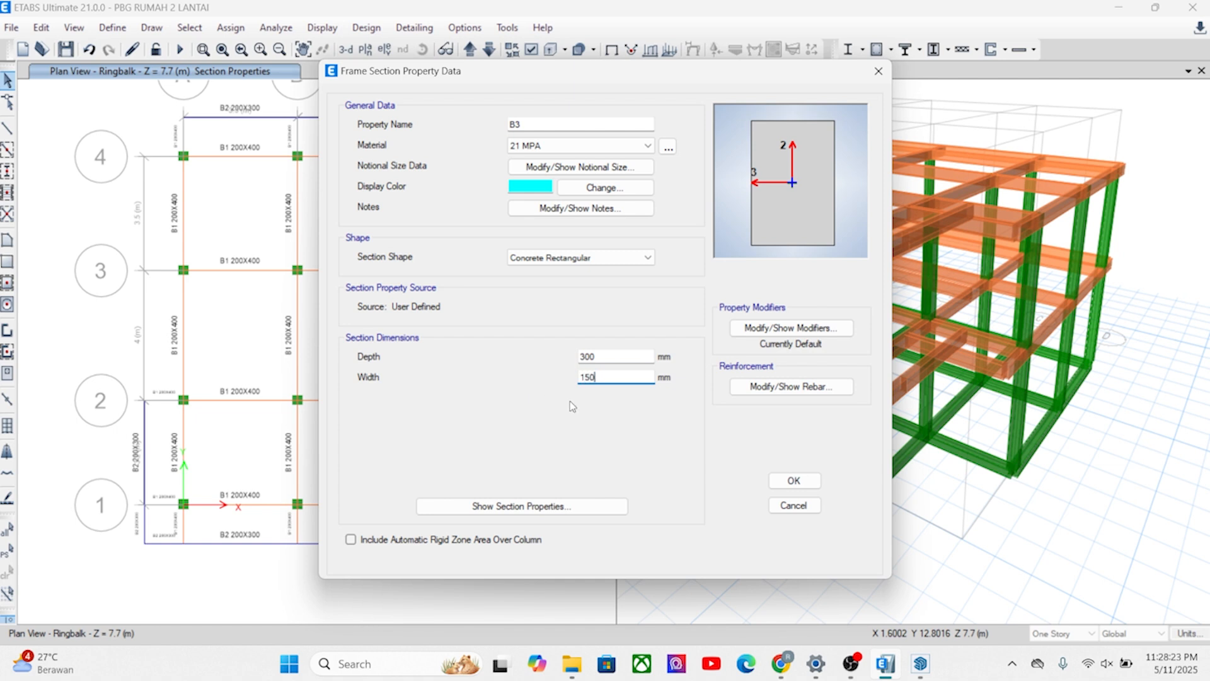
click(611, 356)
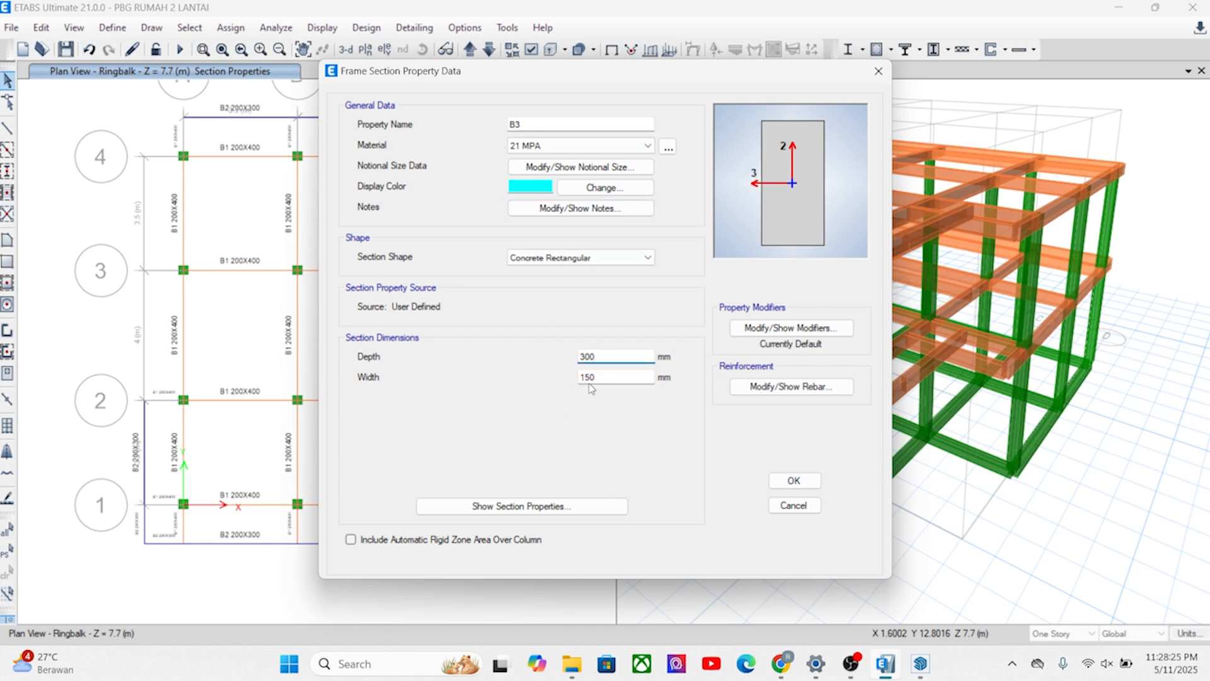
Set the B3 section's display color to yellow and accept the new section.
click(530, 186)
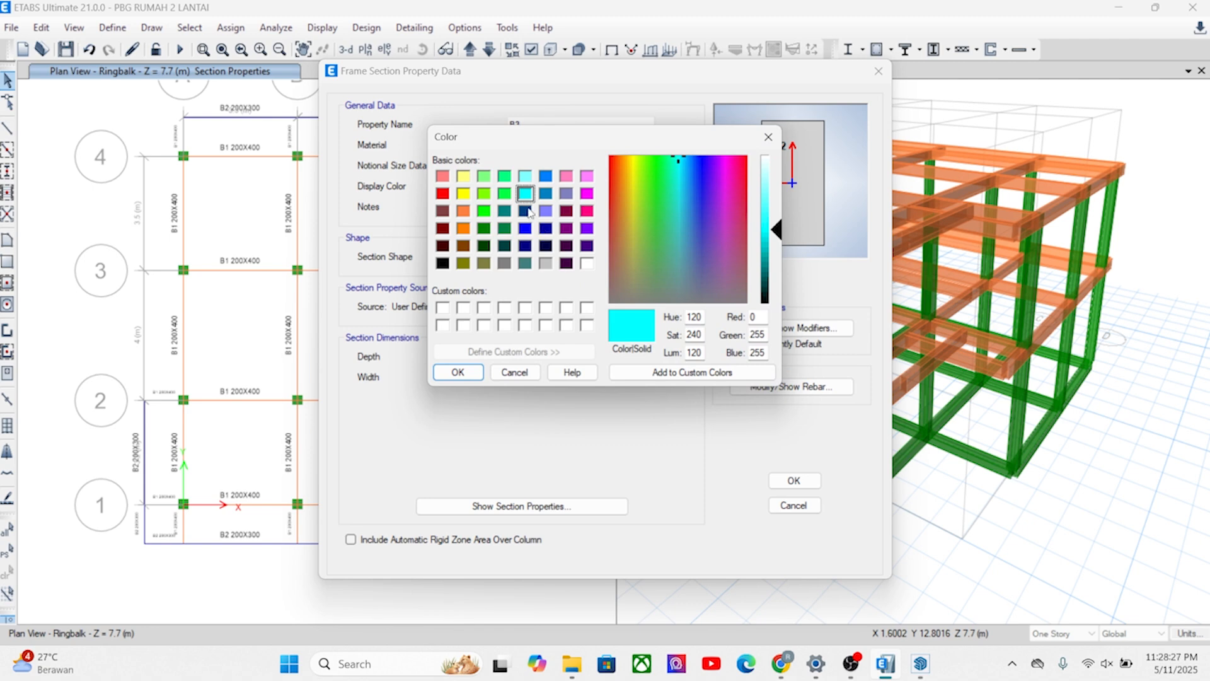
click(463, 193)
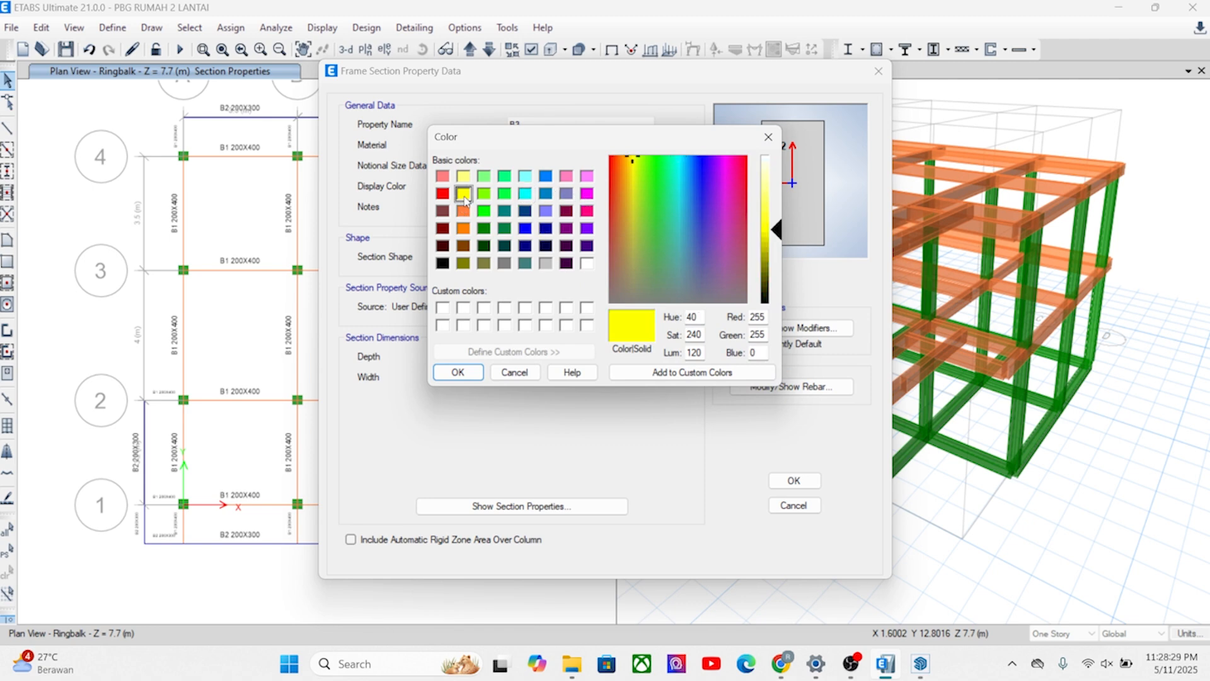
click(458, 373)
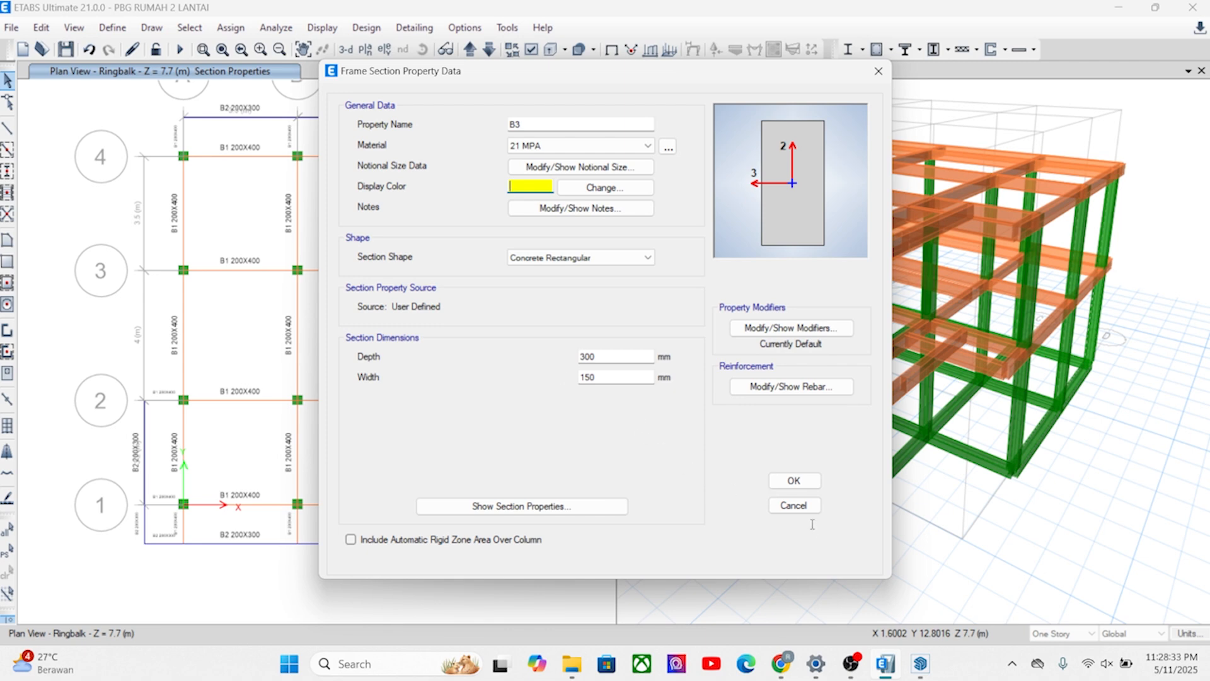
click(793, 481)
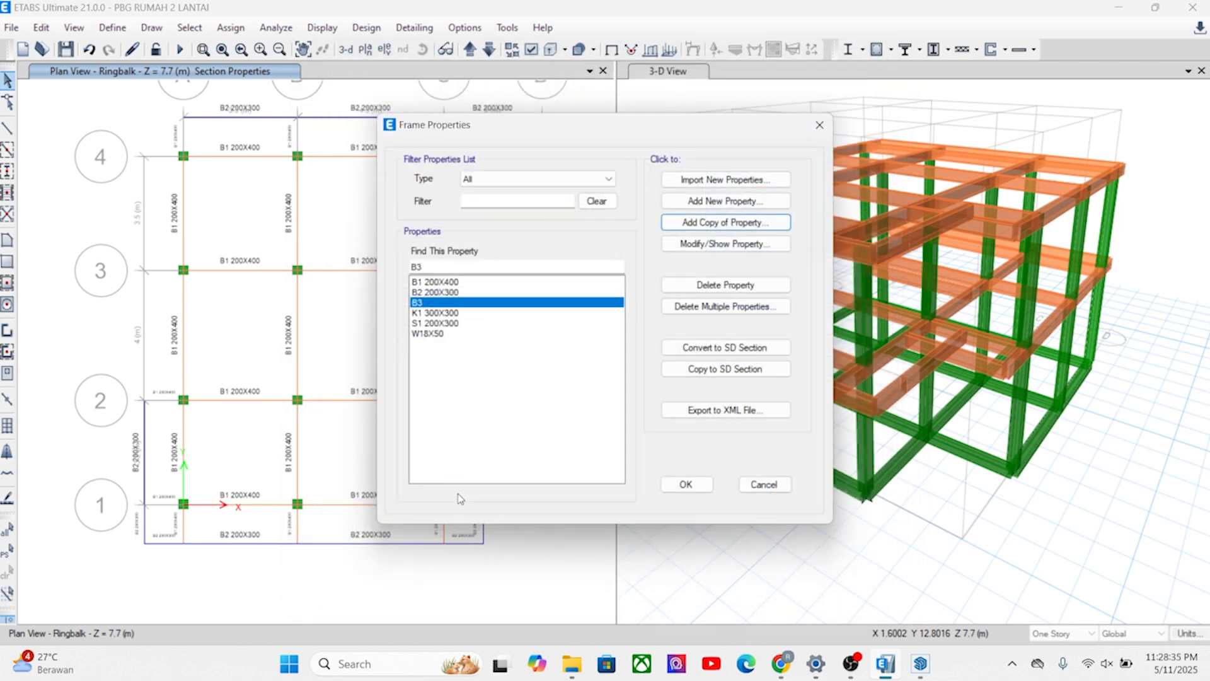
Assign section B3 to the Ringbalk beams on grids 1–4 and A–D, the overhangs beyond grids A, 1 and C, and the A–B edge beyond grid 4.
click(690, 484)
scroll(339, 388, down, 3)
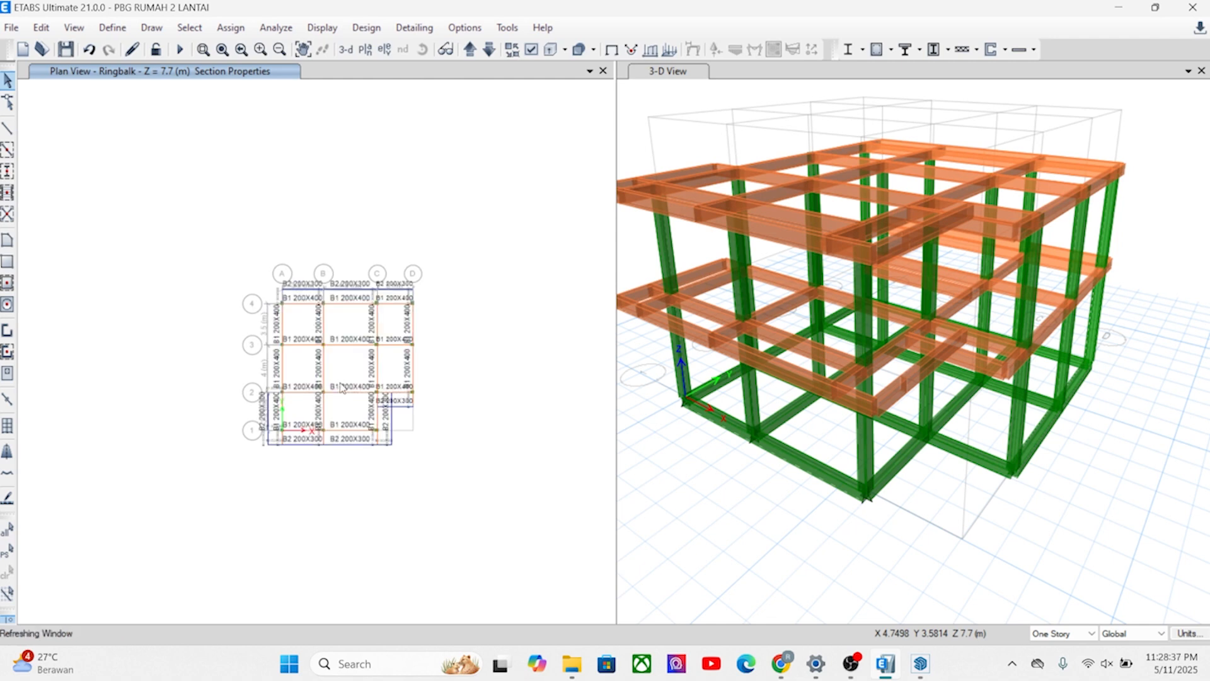
drag(440, 374, 235, 369)
scroll(308, 337, up, 3)
drag(314, 386, 291, 191)
drag(288, 309, 167, 283)
scroll(235, 285, down, 3)
drag(399, 281, 170, 289)
scroll(285, 361, up, 3)
drag(353, 539, 313, 197)
drag(333, 404, 88, 386)
drag(234, 436, 138, 416)
drag(351, 491, 94, 488)
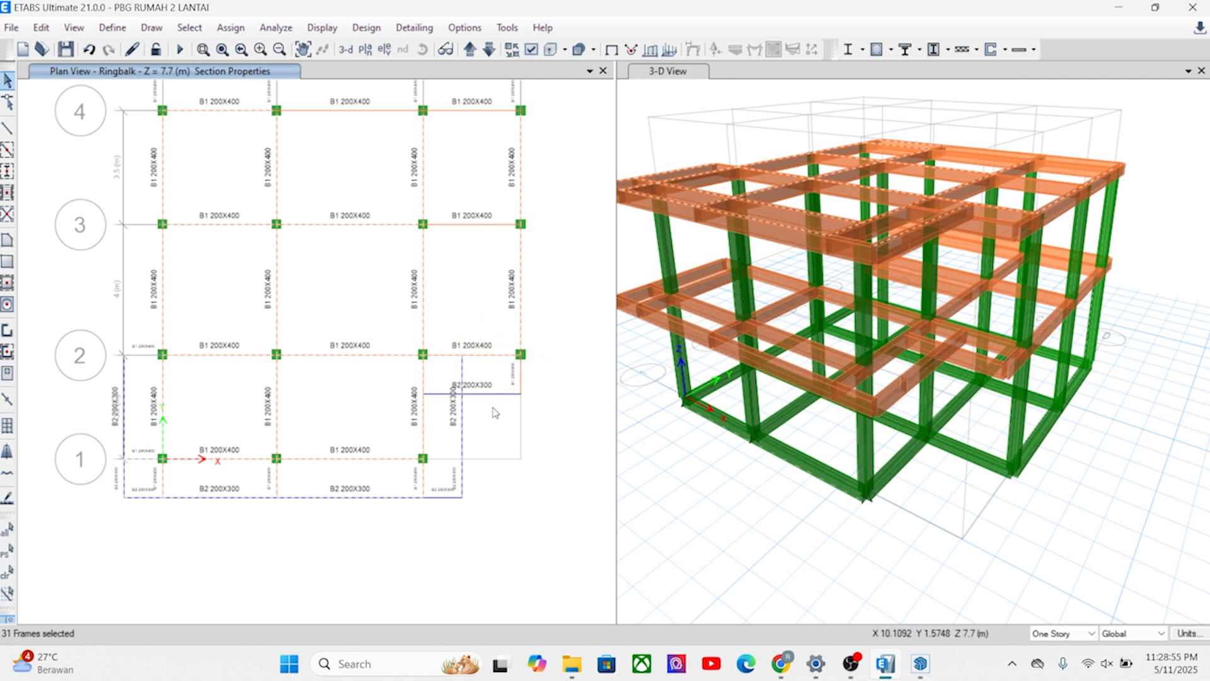
drag(472, 176, 472, 175)
middle_drag(467, 200, 445, 289)
drag(454, 271, 437, 202)
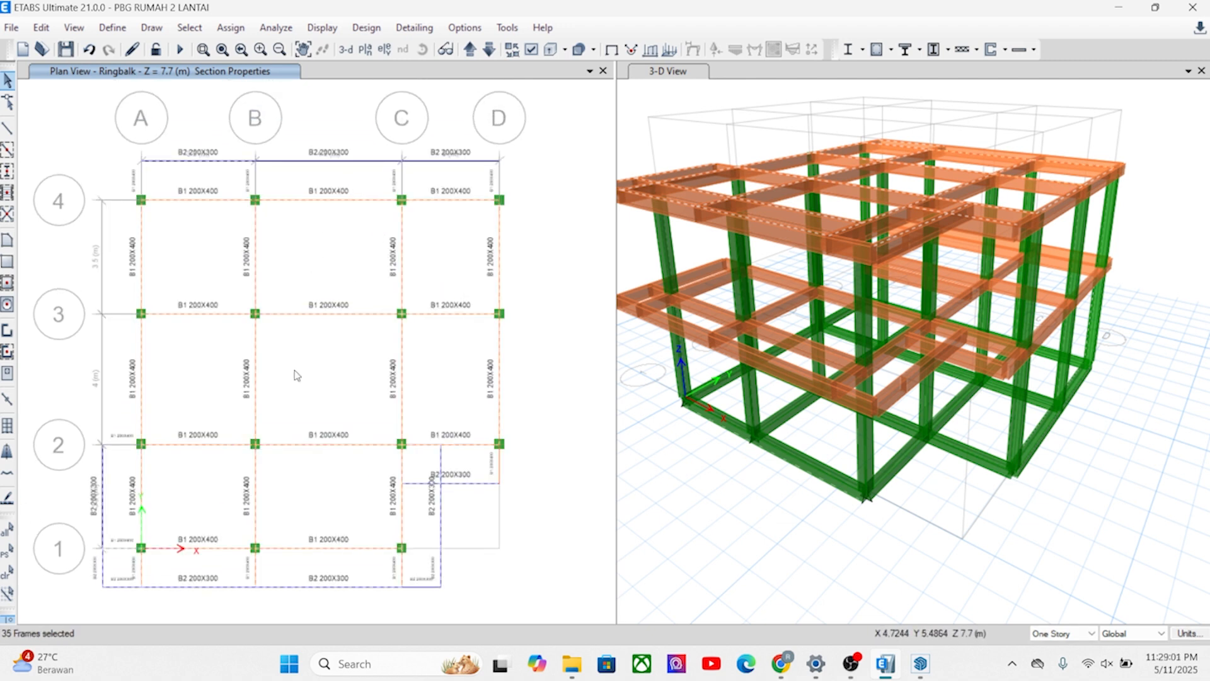
click(230, 28)
mouse_move(284, 68)
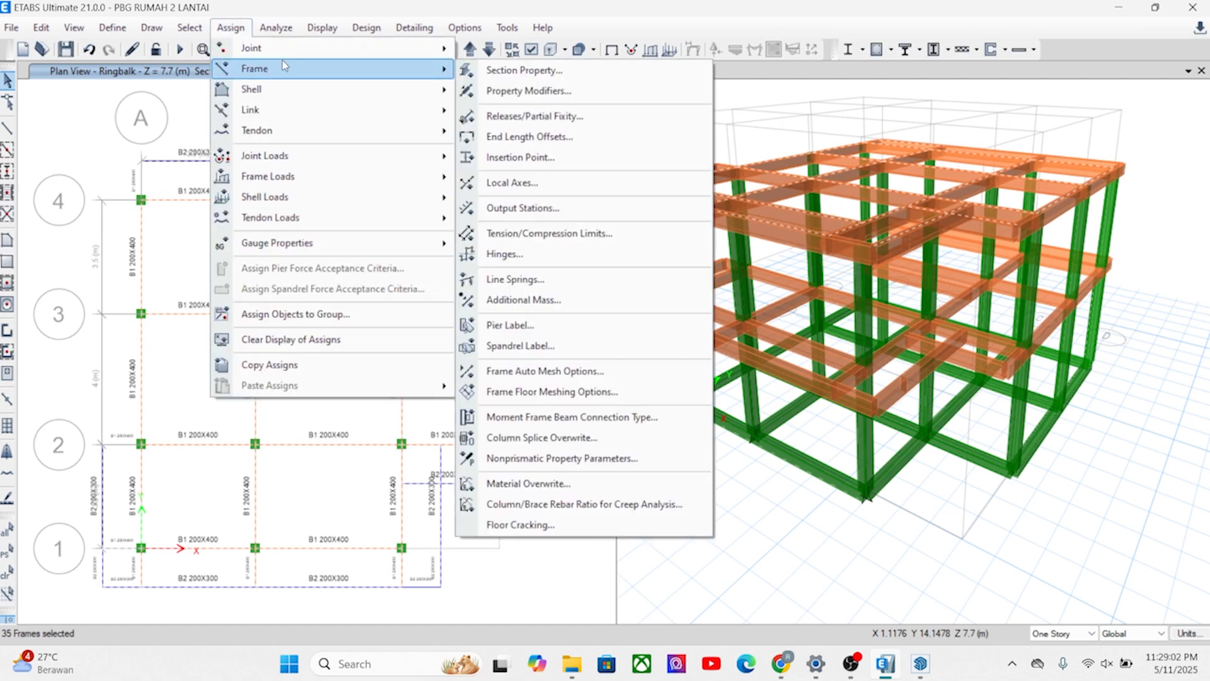
click(502, 72)
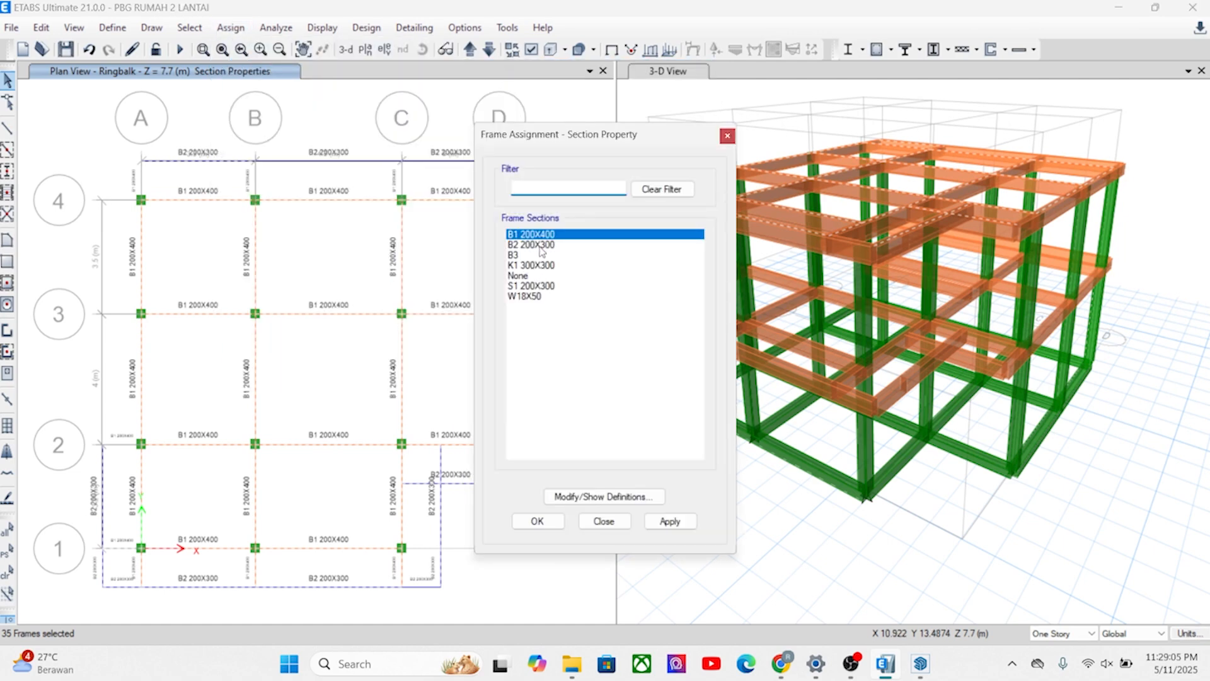
click(540, 265)
click(538, 287)
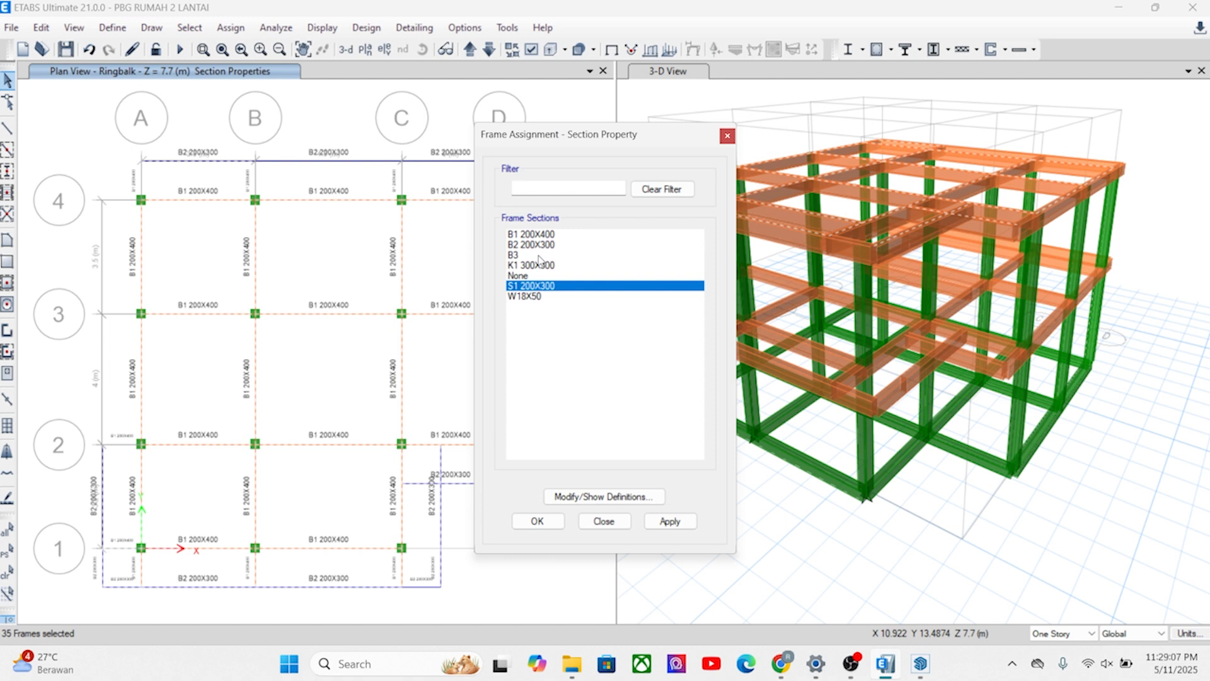
click(513, 255)
click(668, 522)
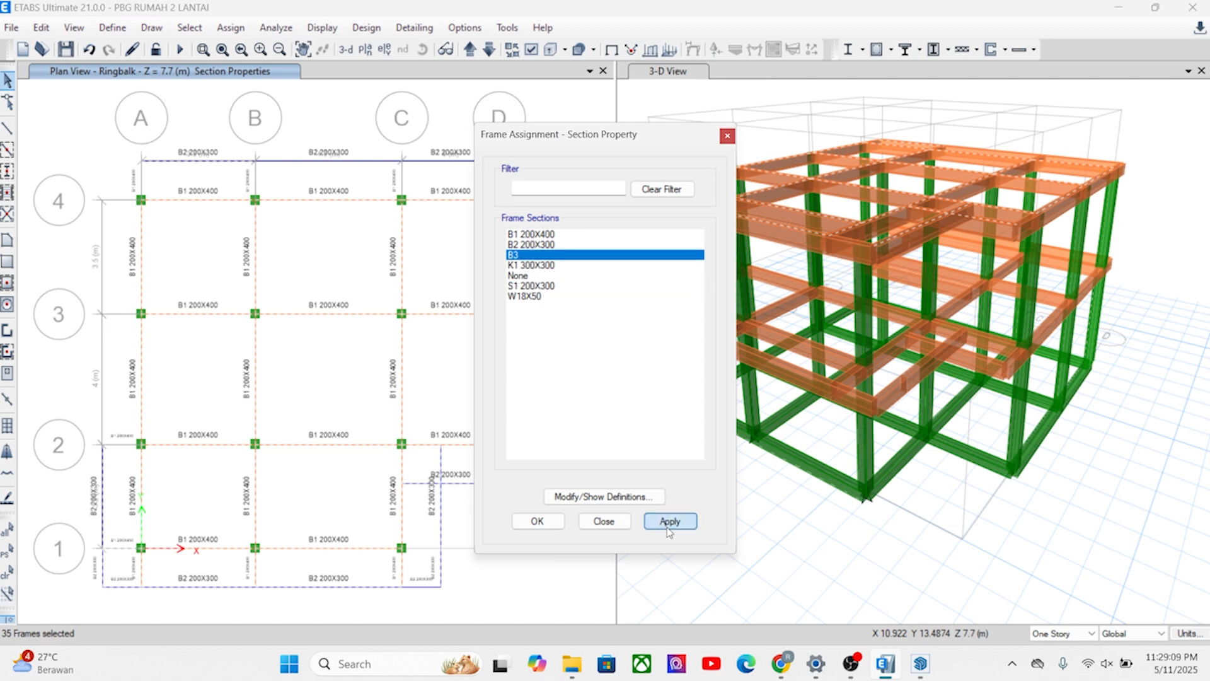
click(537, 522)
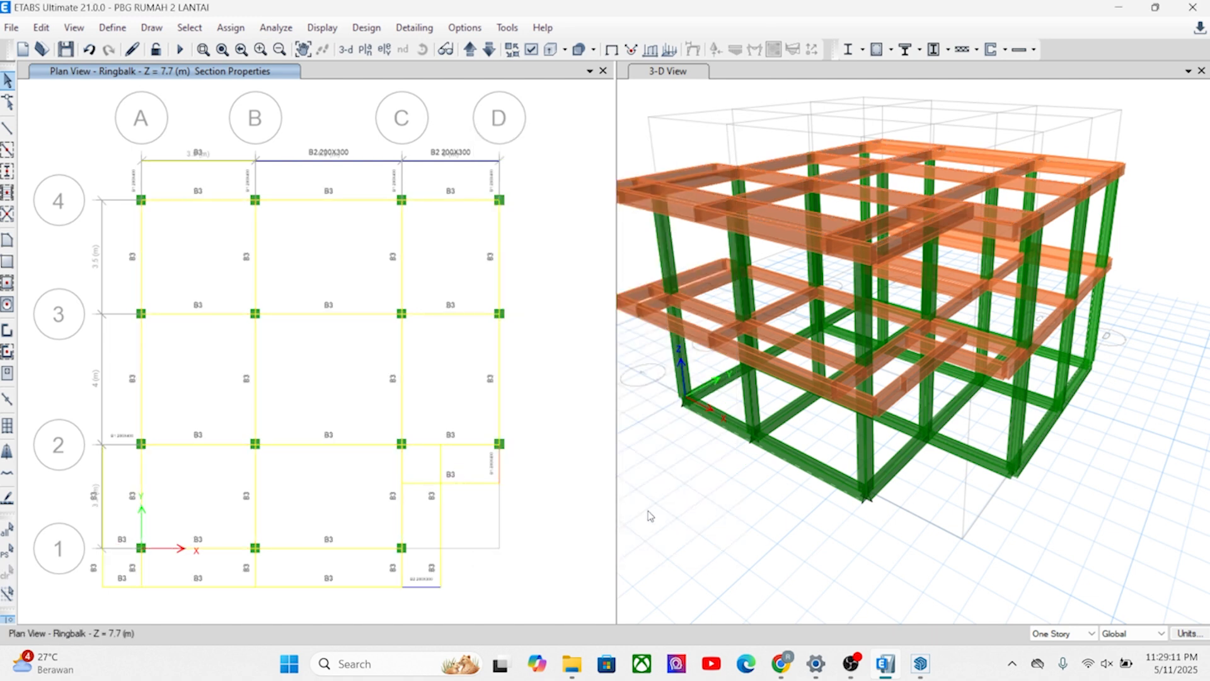
Assign section B3 to the B–D edge beams beyond grid 4, the short corner beam outside C-1, and the overhang stubs at A-2 and D-2.
click(684, 510)
click(345, 50)
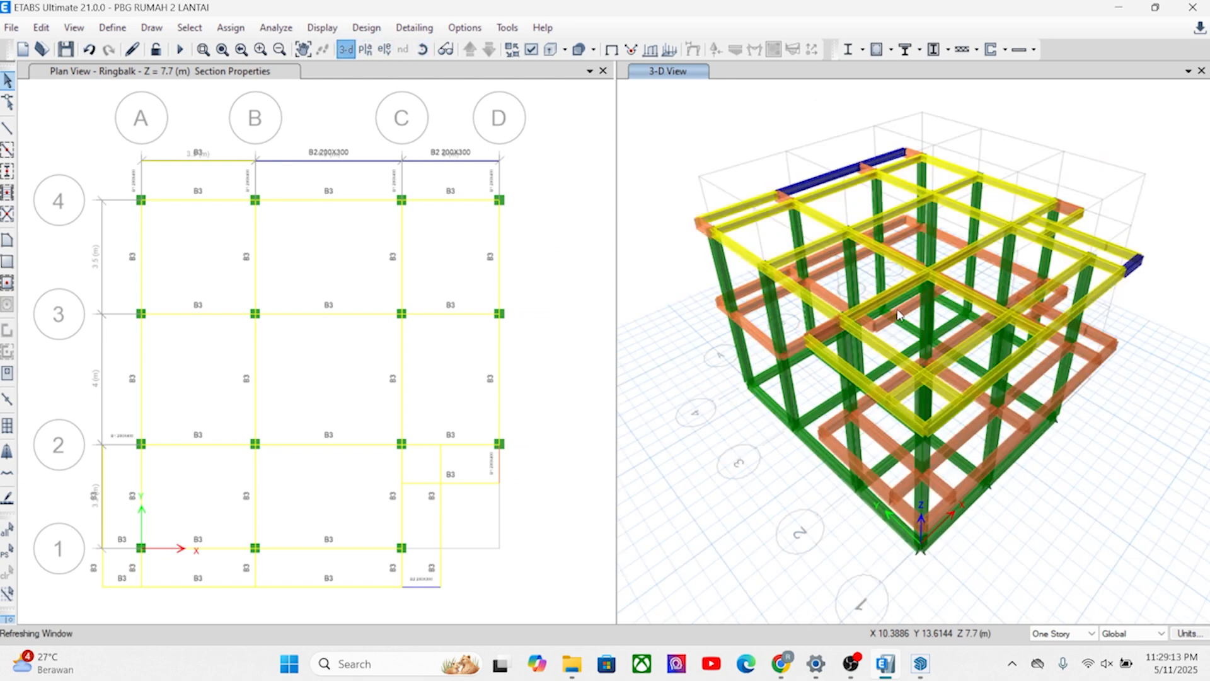
shift+middle_drag(872, 424, 833, 411)
shift+middle_drag(800, 262, 844, 412)
scroll(835, 362, up, 3)
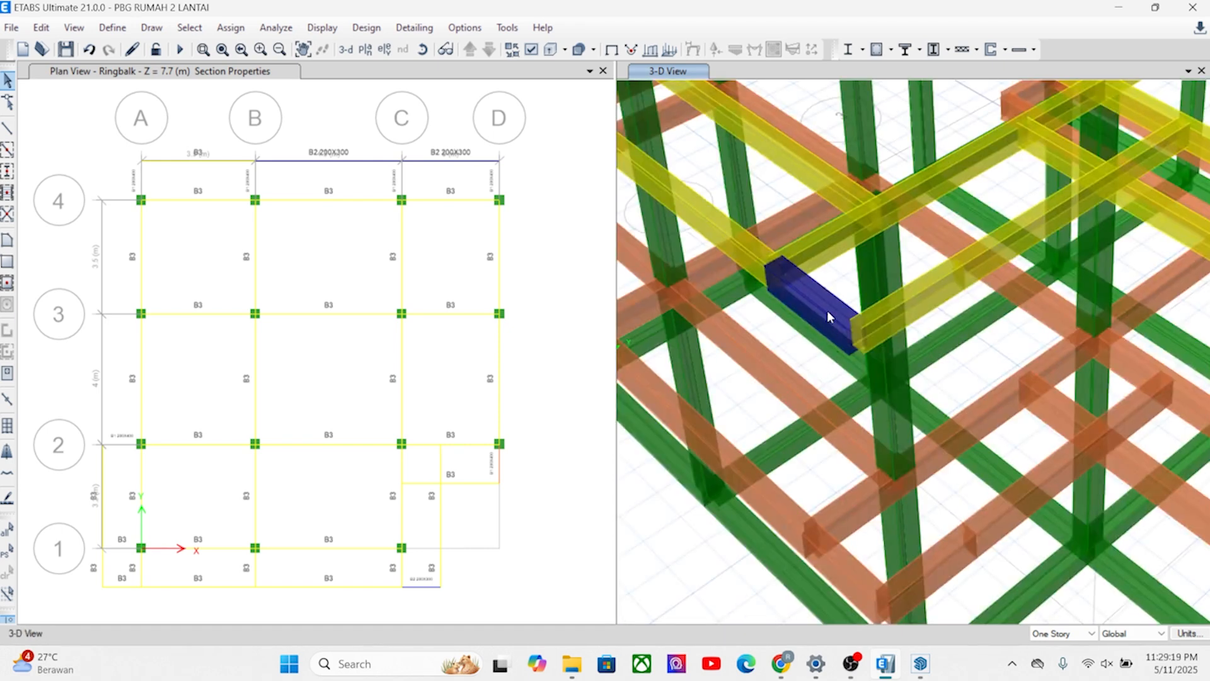
shift+middle_drag(851, 312, 1018, 315)
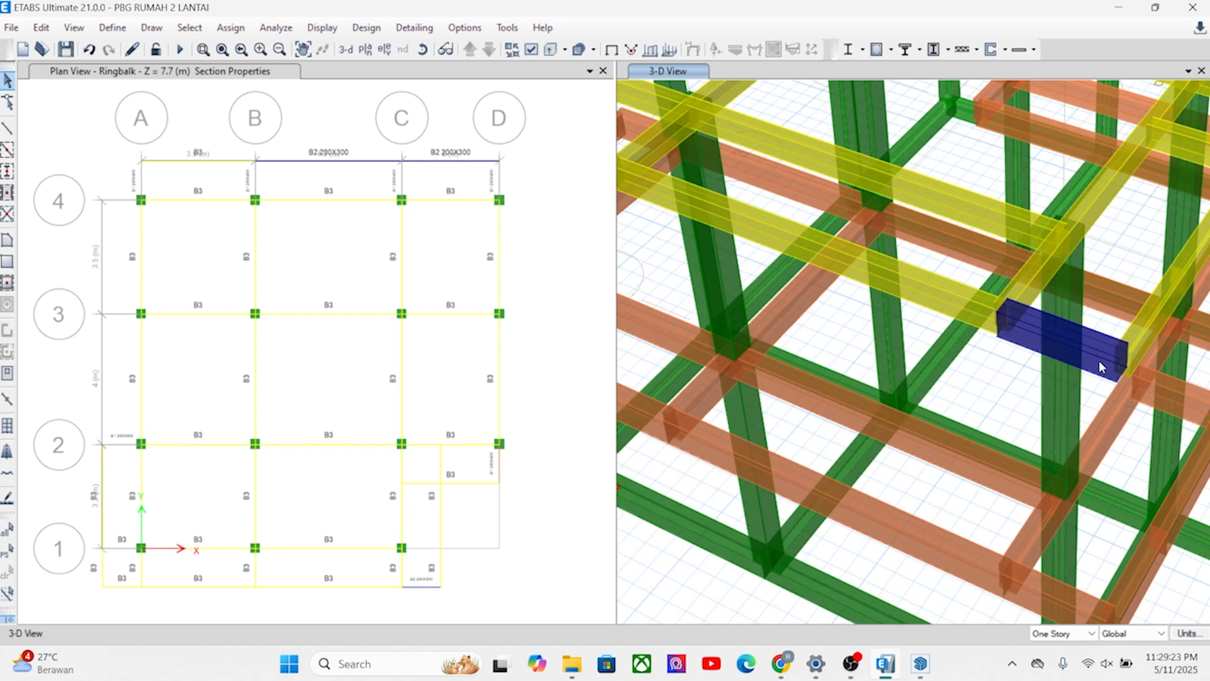
scroll(451, 374, down, 2)
scroll(473, 441, up, 6)
scroll(346, 529, down, 4)
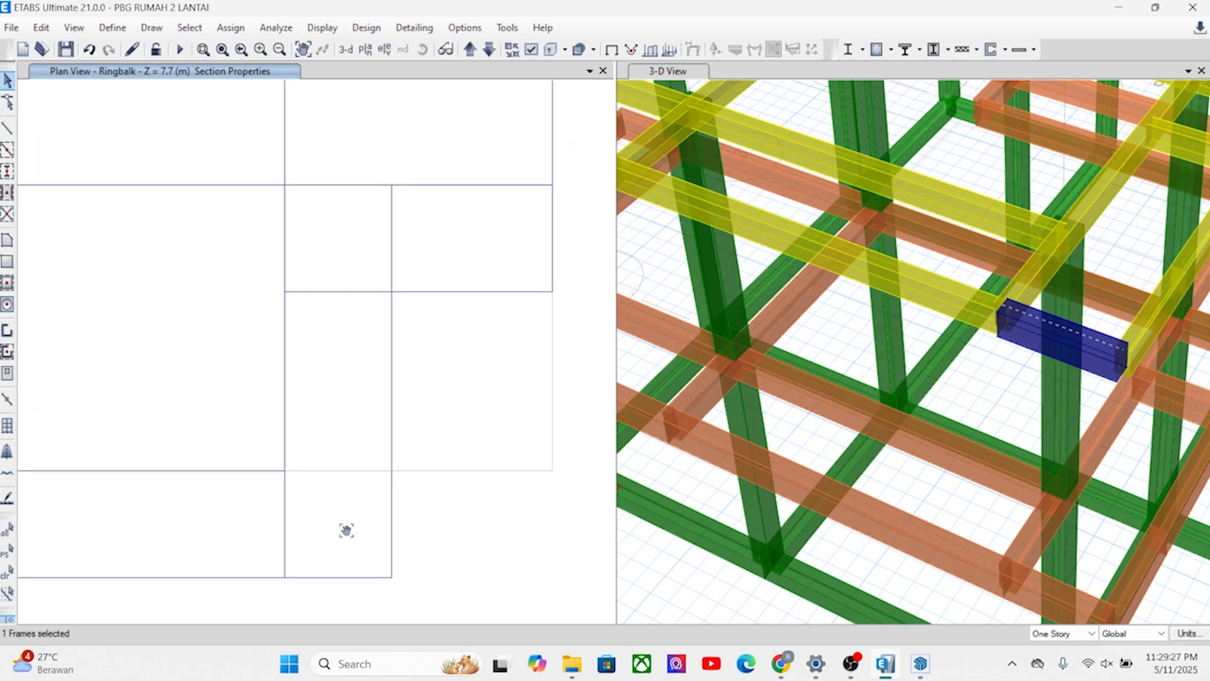
scroll(407, 234, down, 2)
middle_drag(413, 235, 450, 254)
middle_drag(351, 184, 401, 243)
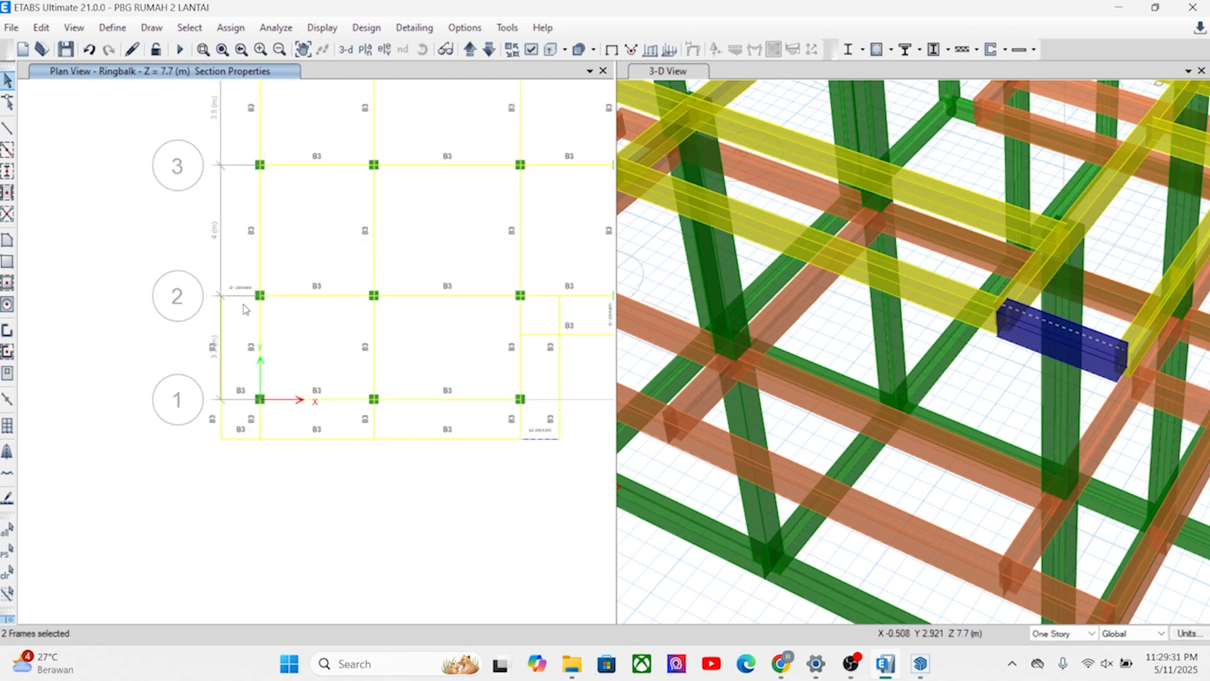
middle_drag(315, 226, 308, 456)
click(441, 255)
middle_drag(441, 255, 227, 278)
click(351, 287)
click(351, 288)
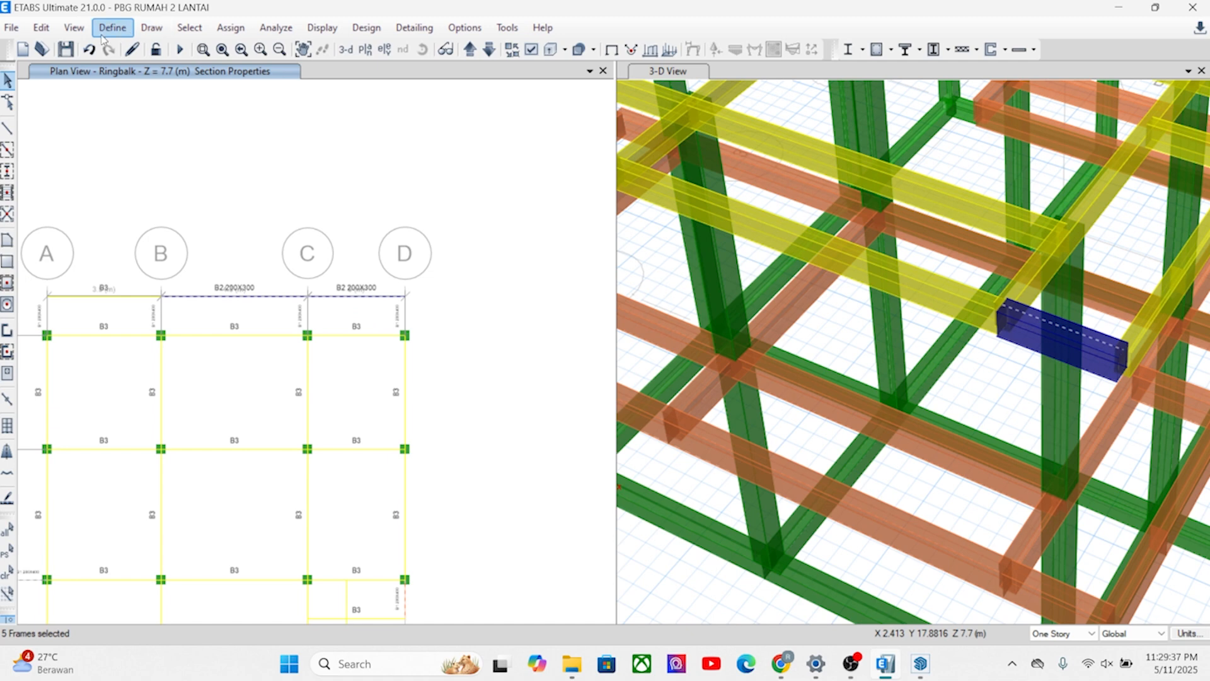
click(245, 30)
mouse_move(271, 65)
click(504, 77)
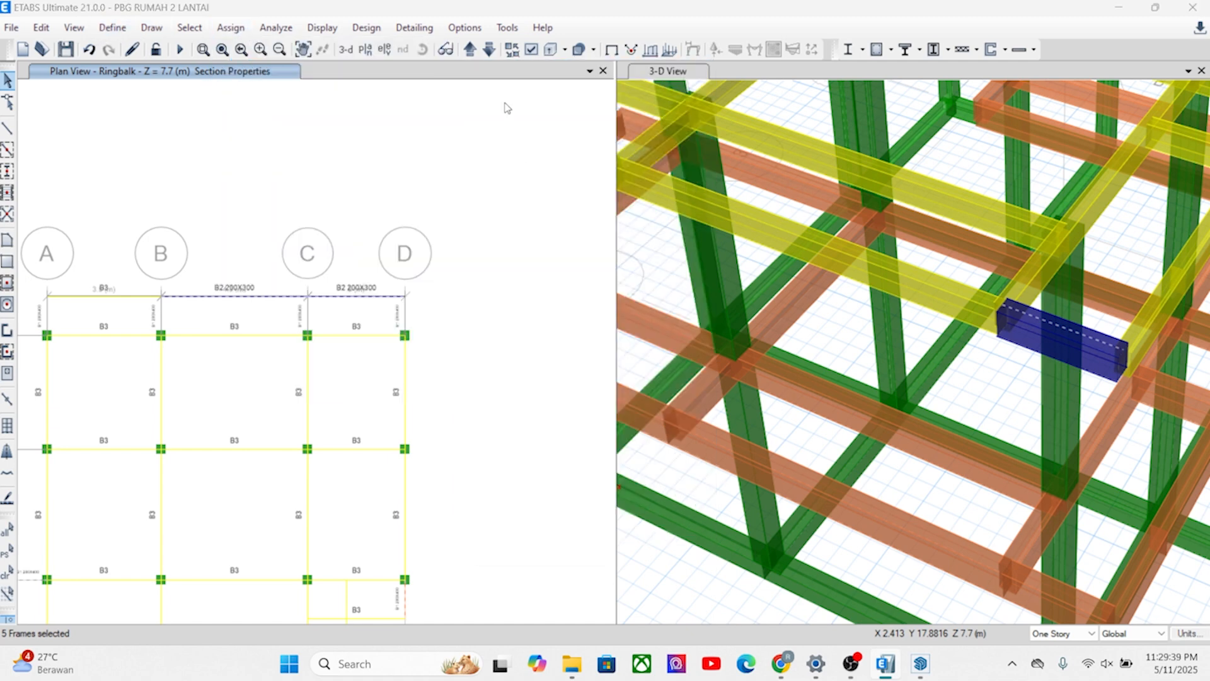
click(670, 521)
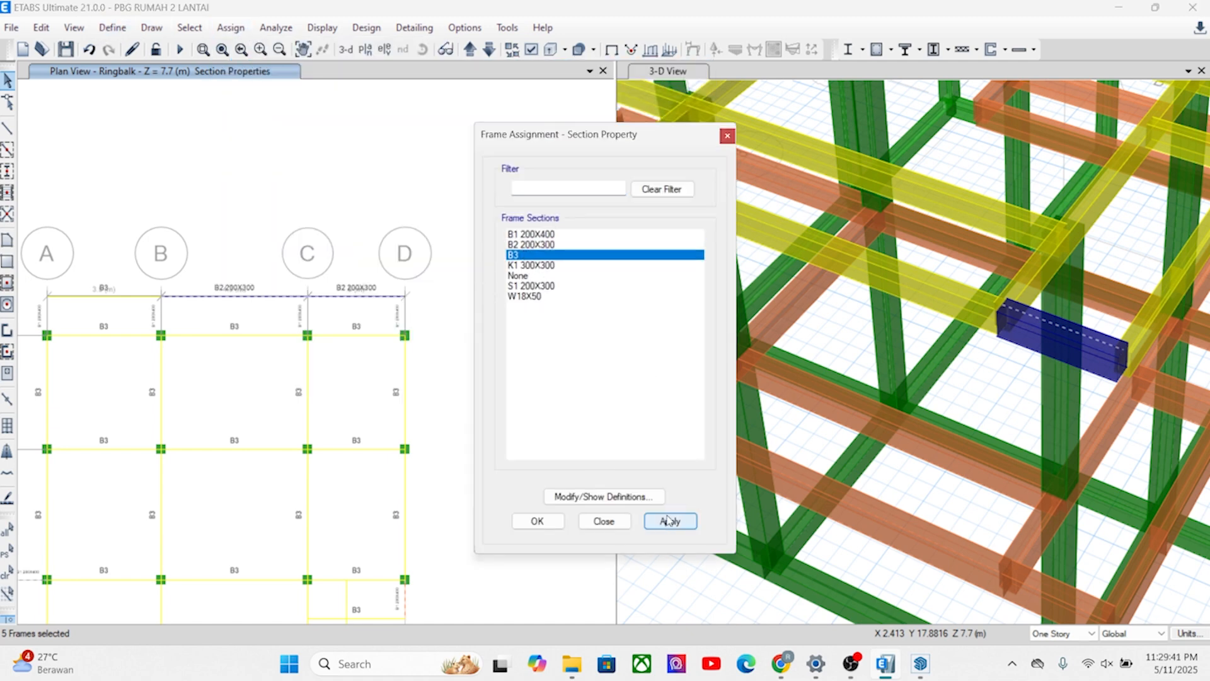
click(563, 523)
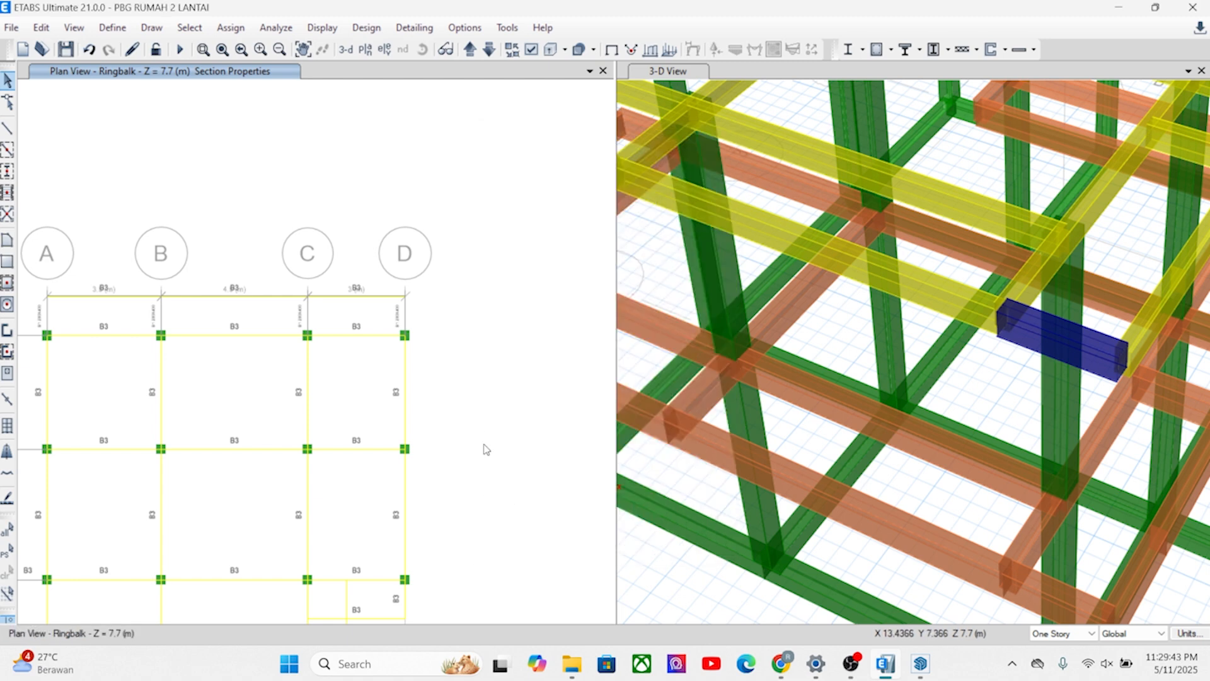
Assign section B3 to the four short Ringbalk overhang beams beyond grid 4 on grids A, B, C and D.
scroll(795, 371, down, 8)
click(770, 401)
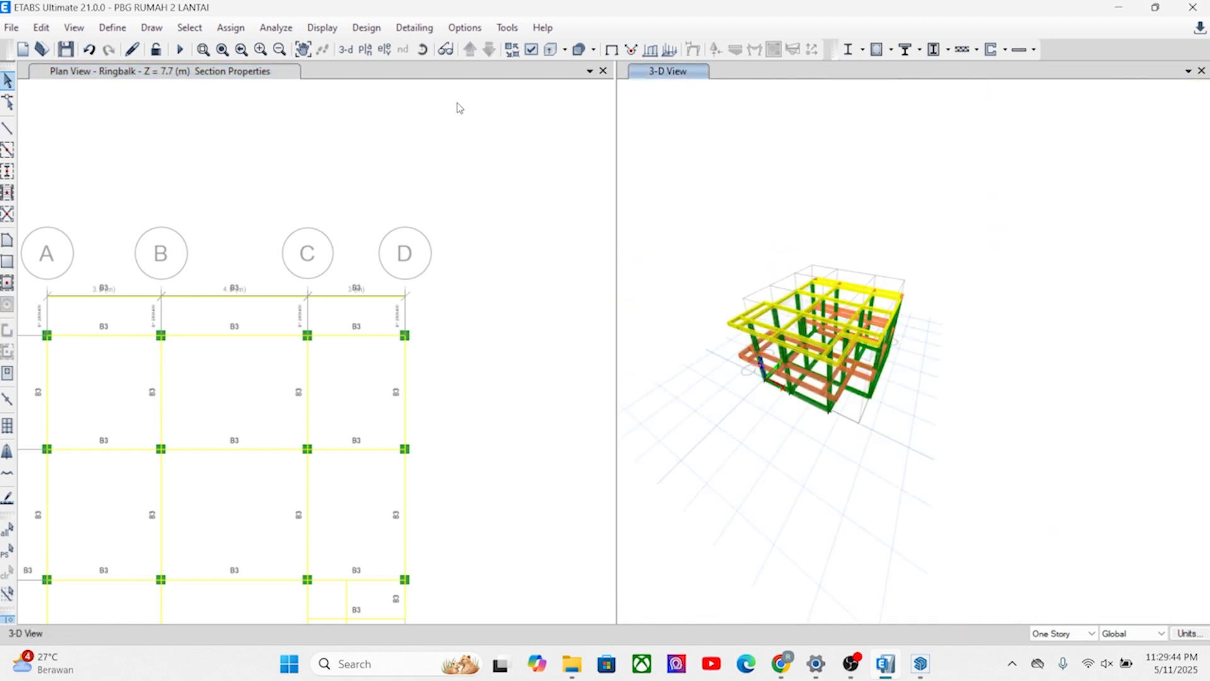
click(349, 51)
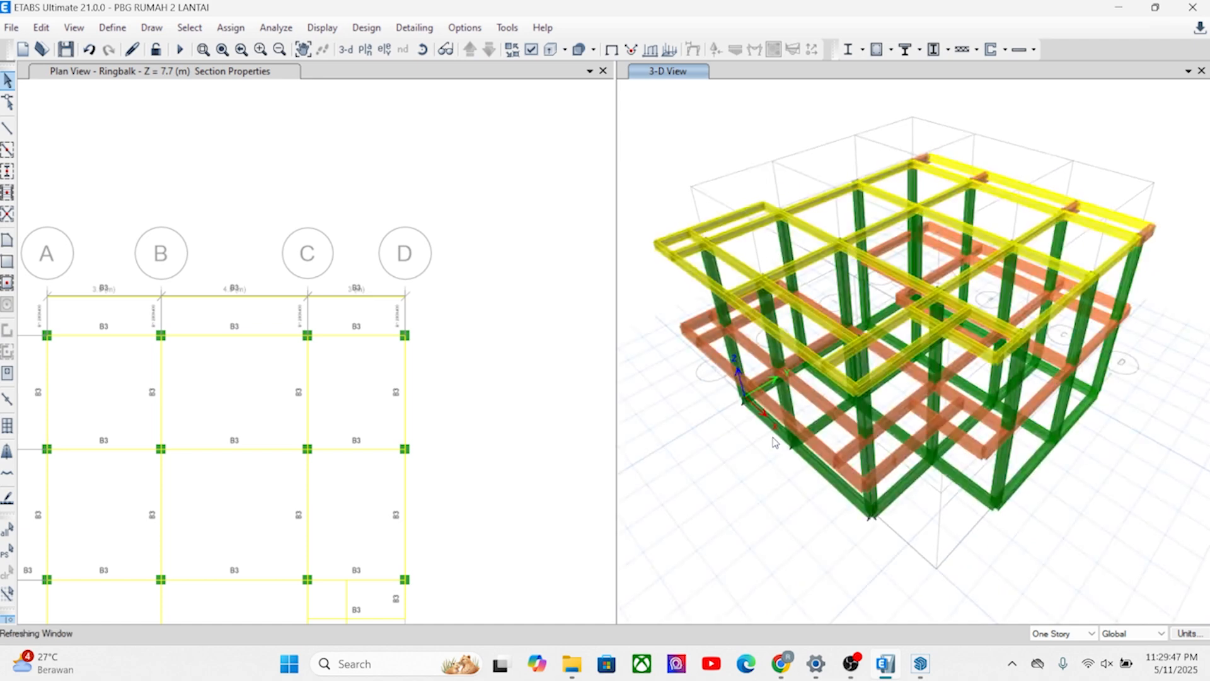
shift+middle_drag(966, 528, 1031, 529)
scroll(1030, 383, up, 5)
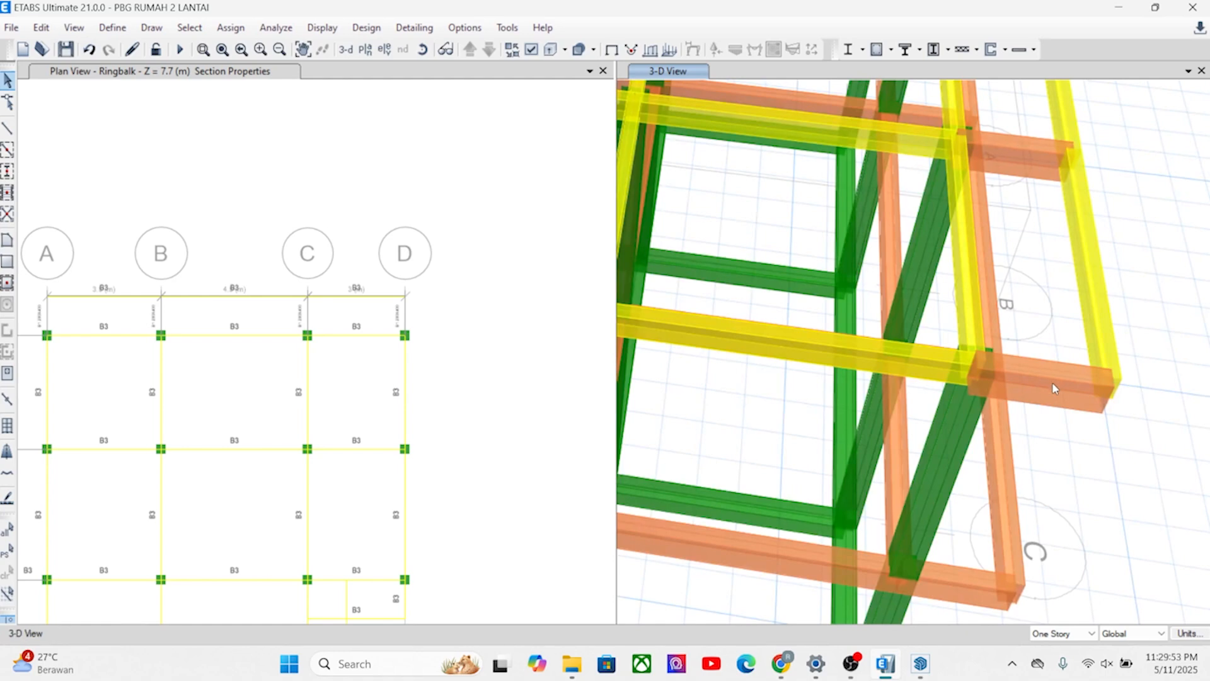
scroll(1052, 382, down, 5)
shift+middle_drag(1024, 402, 1000, 400)
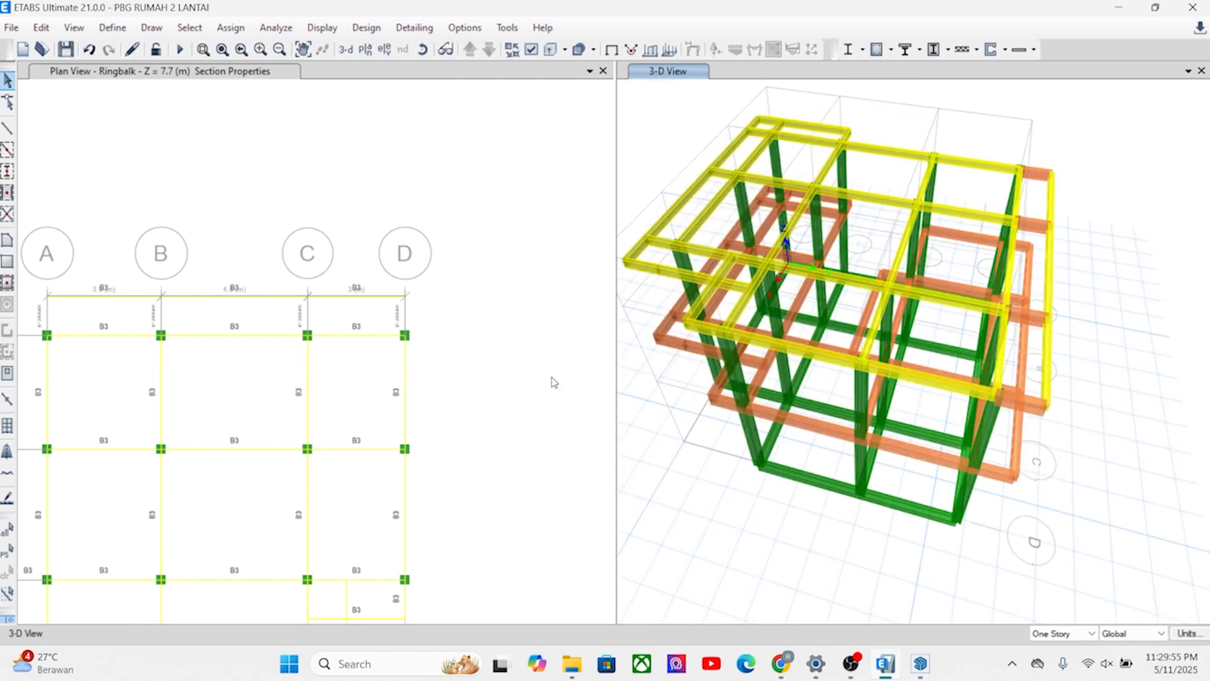
drag(436, 309, 28, 325)
click(230, 27)
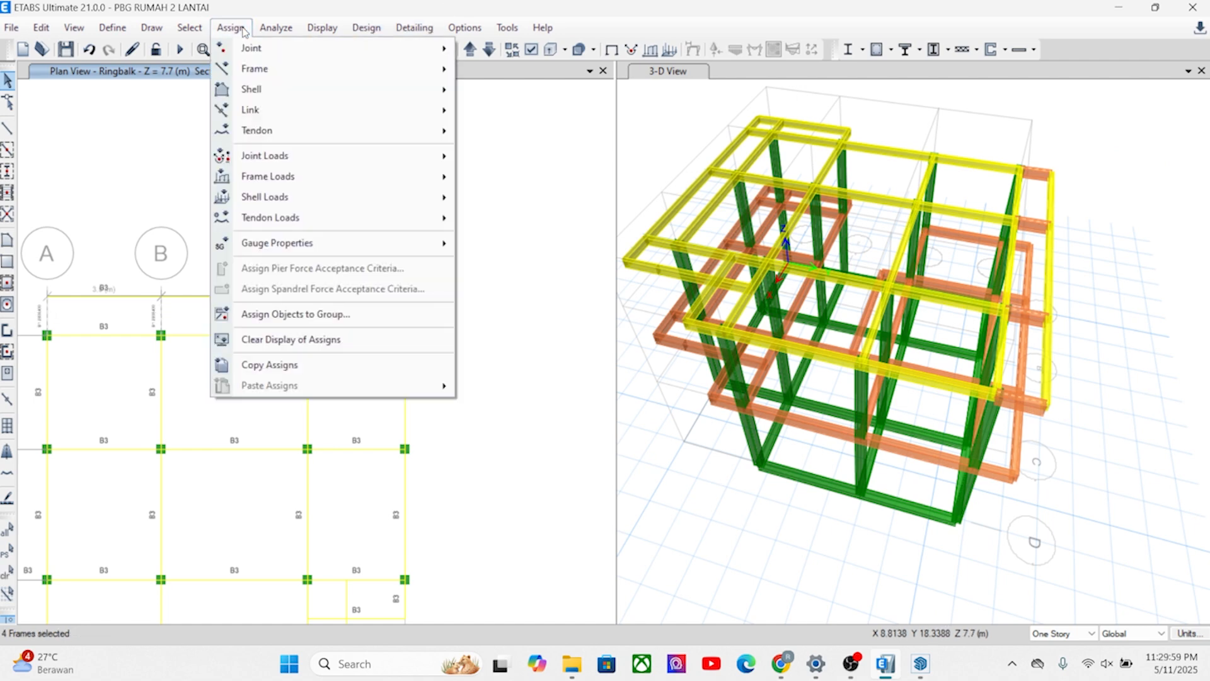
mouse_move(264, 72)
click(551, 72)
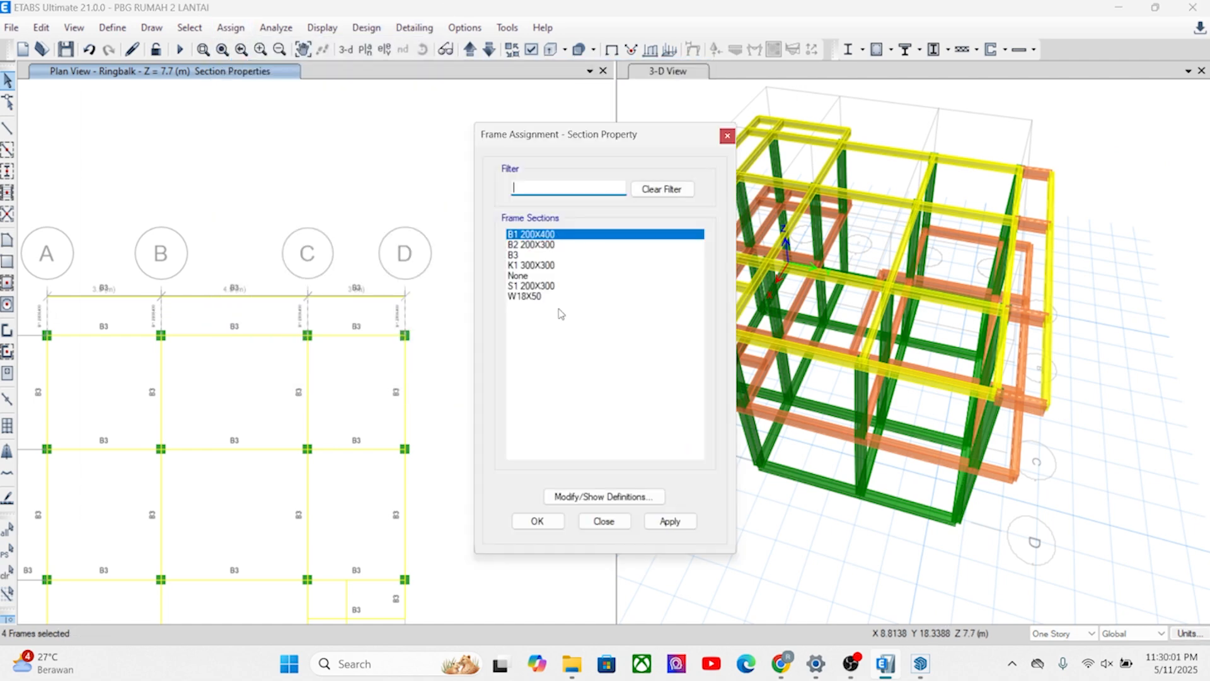
click(522, 255)
click(669, 521)
click(535, 521)
Inspect the Ringbalk beam sections in the plan and examine the whole frame from several angles in the 3-D view.
click(869, 548)
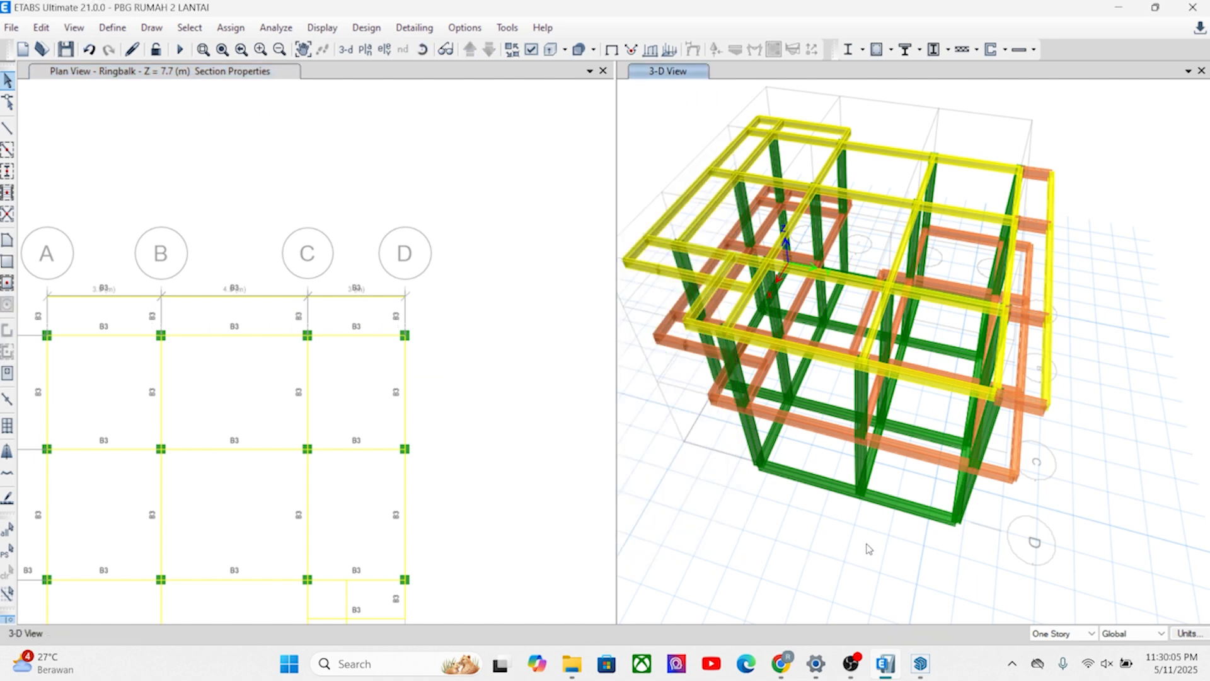
click(343, 54)
shift+middle_drag(910, 414, 792, 421)
shift+middle_drag(972, 474, 858, 497)
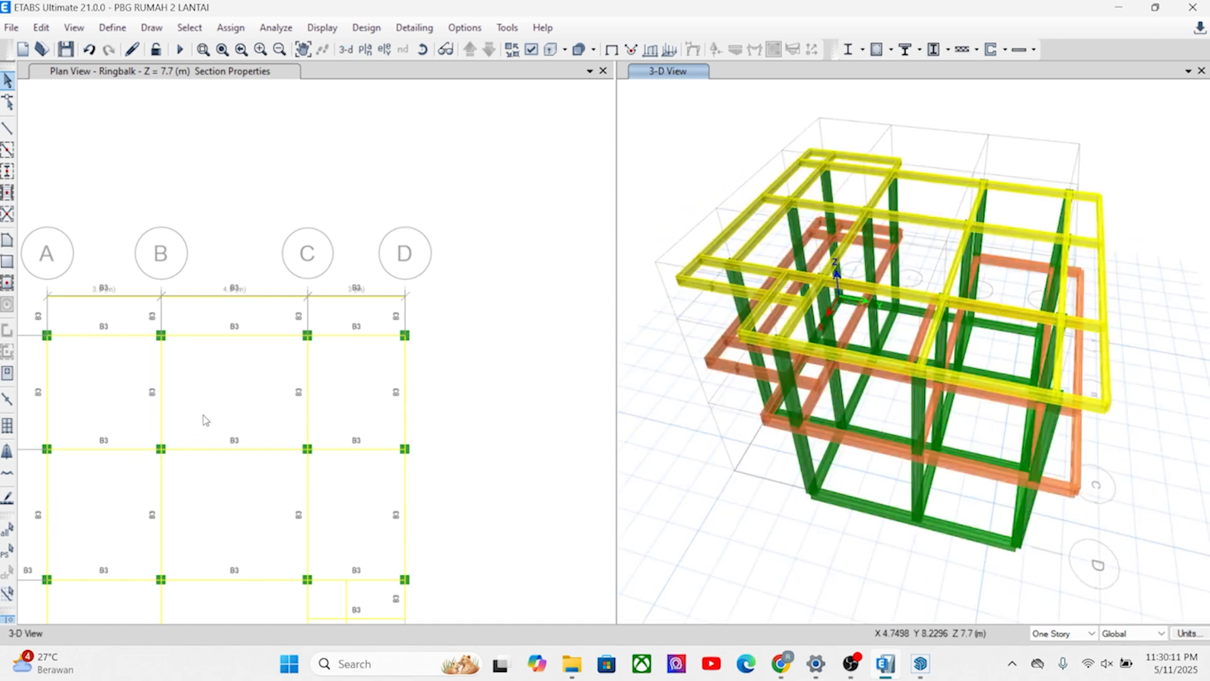
middle_drag(205, 419, 354, 267)
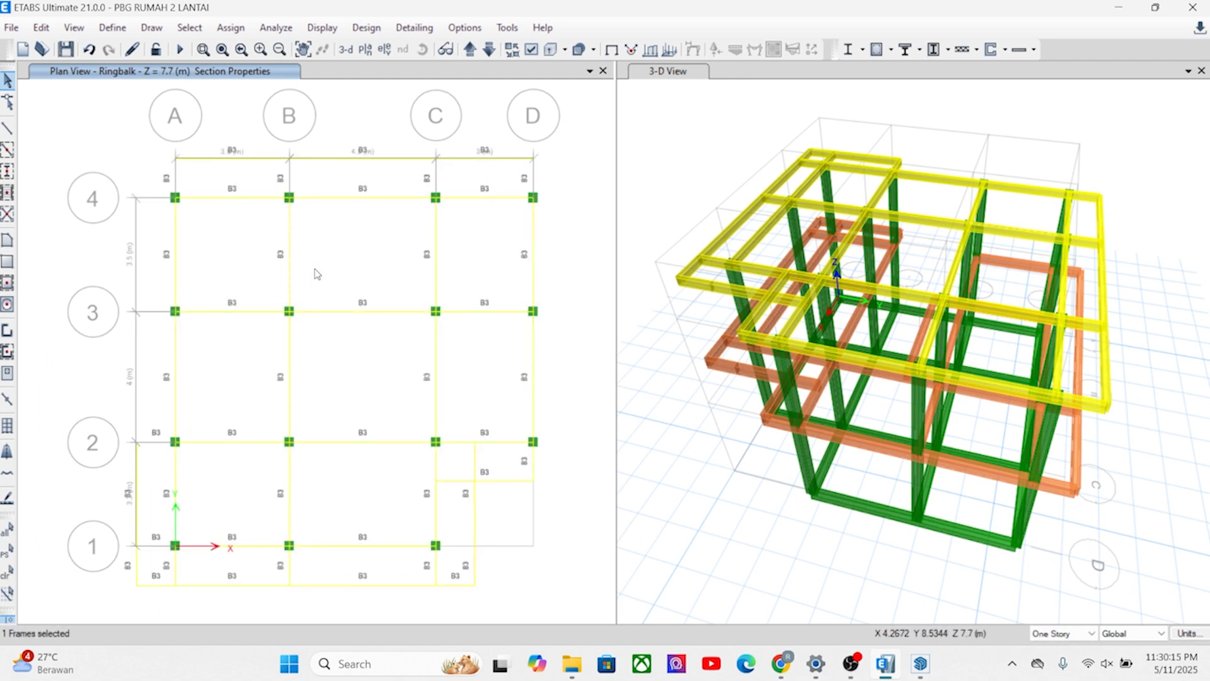
drag(380, 329, 351, 278)
middle_drag(419, 386, 396, 361)
click(695, 511)
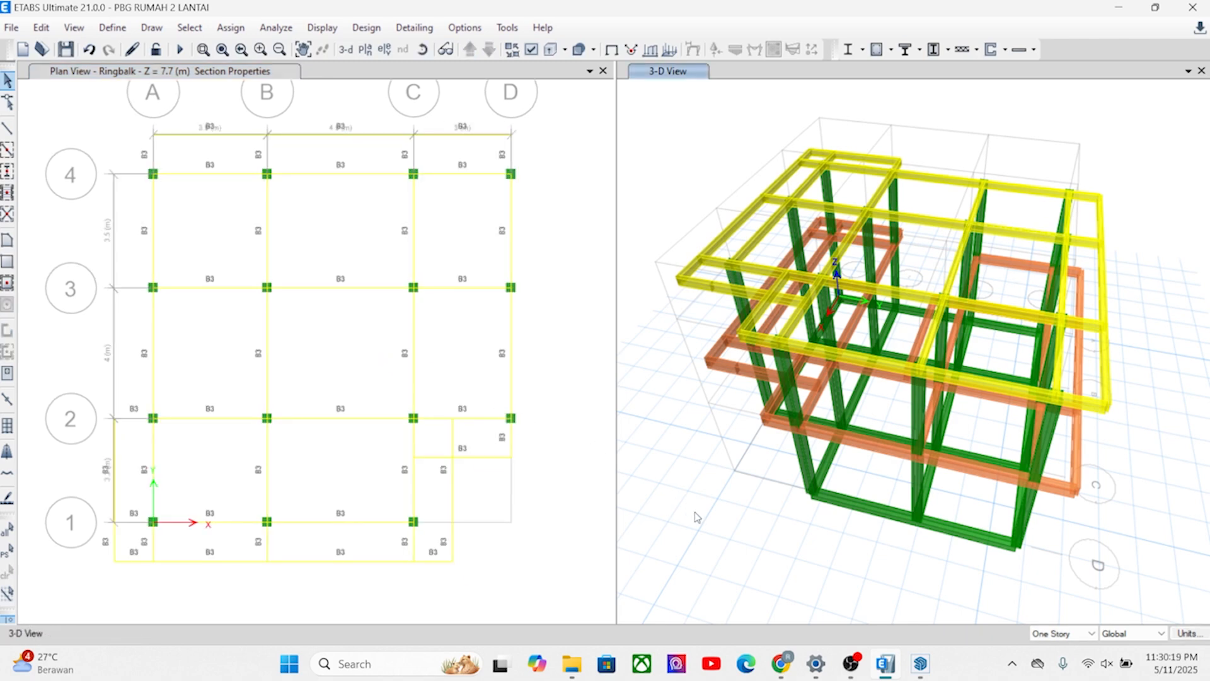
shift+middle_drag(755, 512, 731, 372)
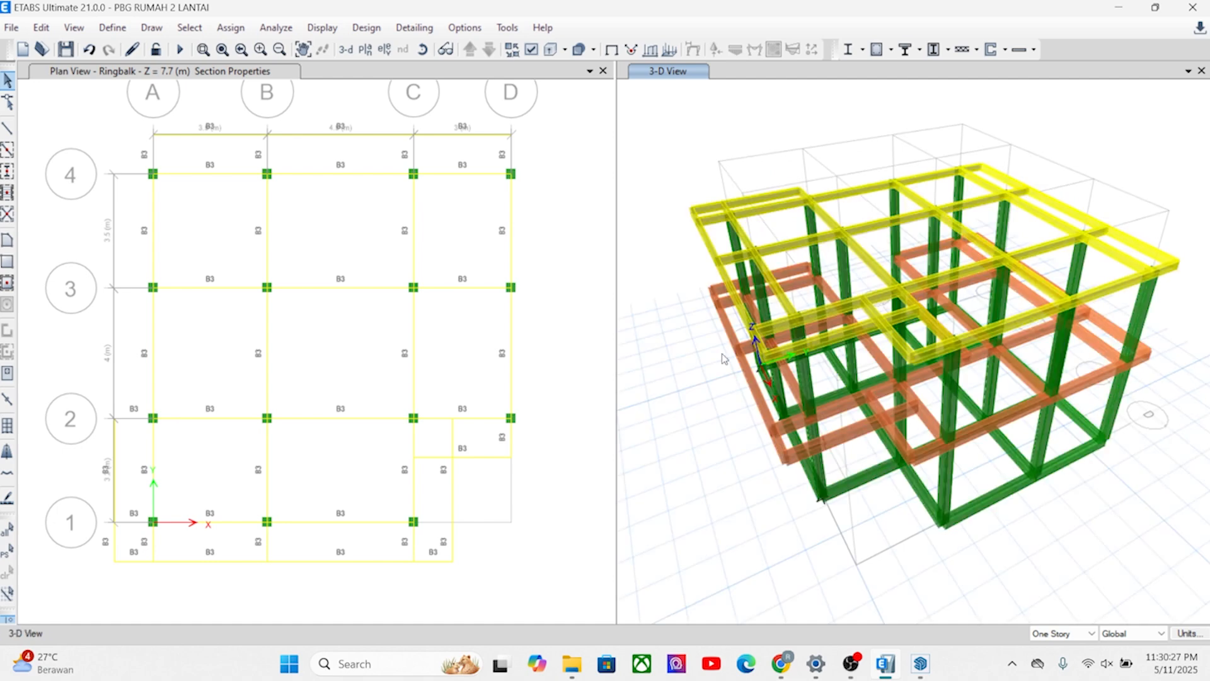
scroll(729, 262, up, 3)
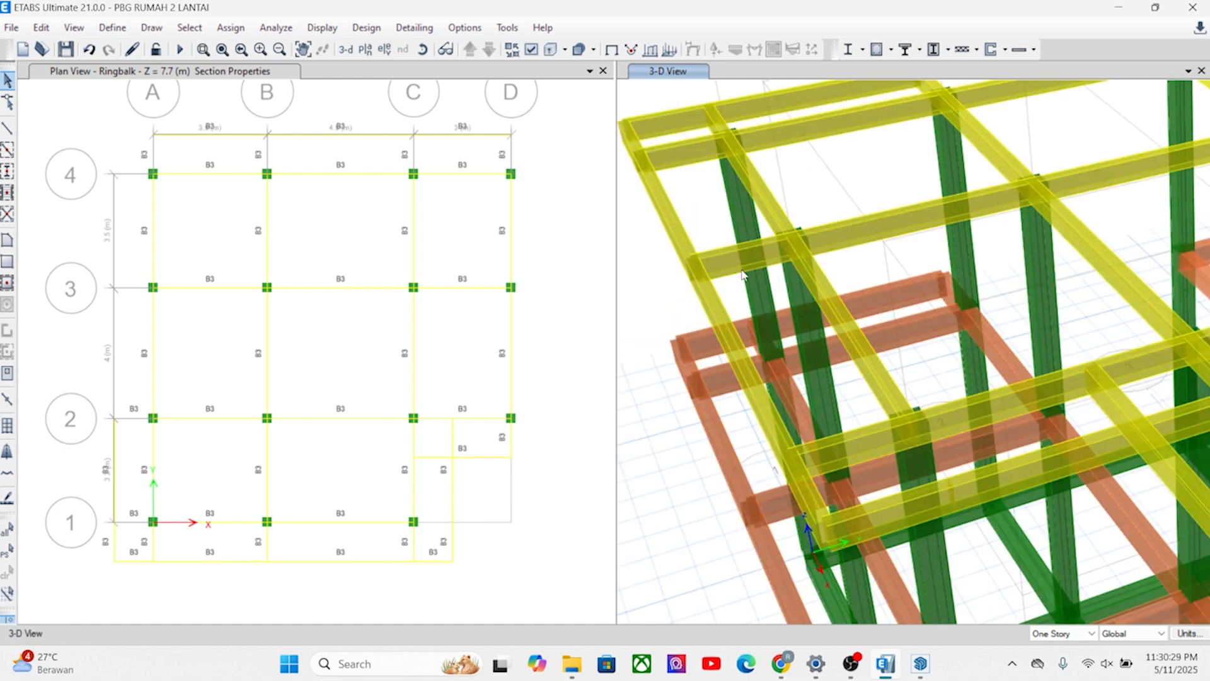
scroll(756, 282, down, 3)
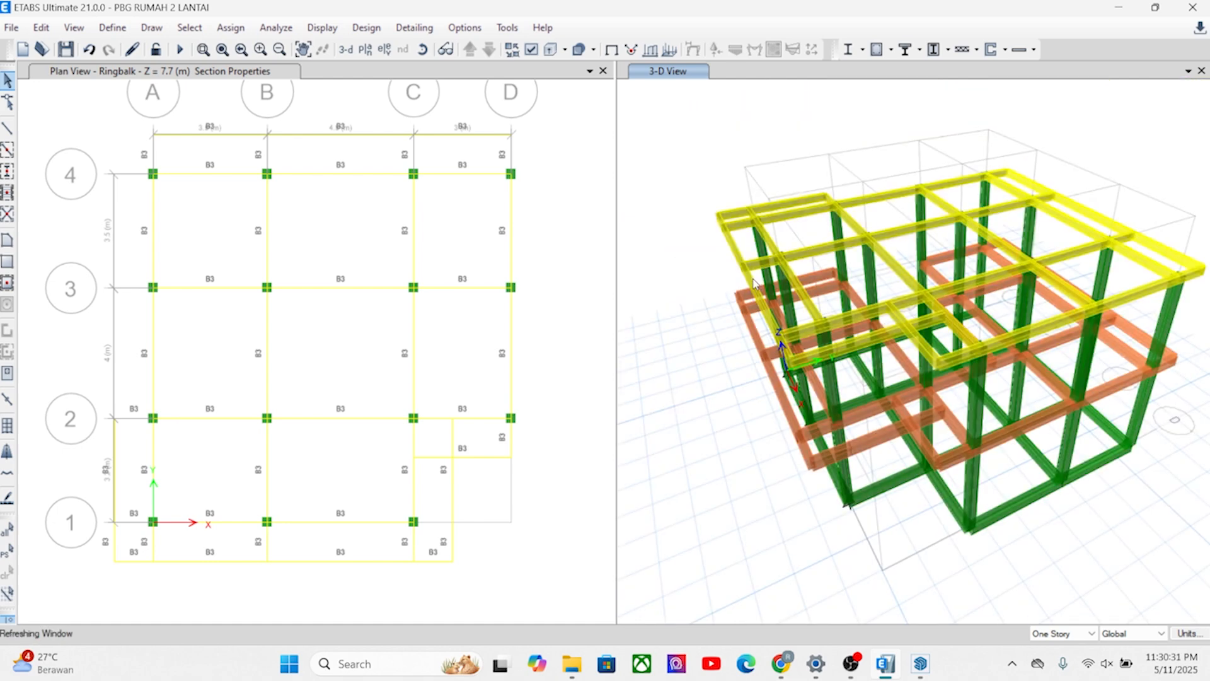
shift+middle_drag(873, 375, 801, 357)
shift+middle_drag(938, 384, 832, 454)
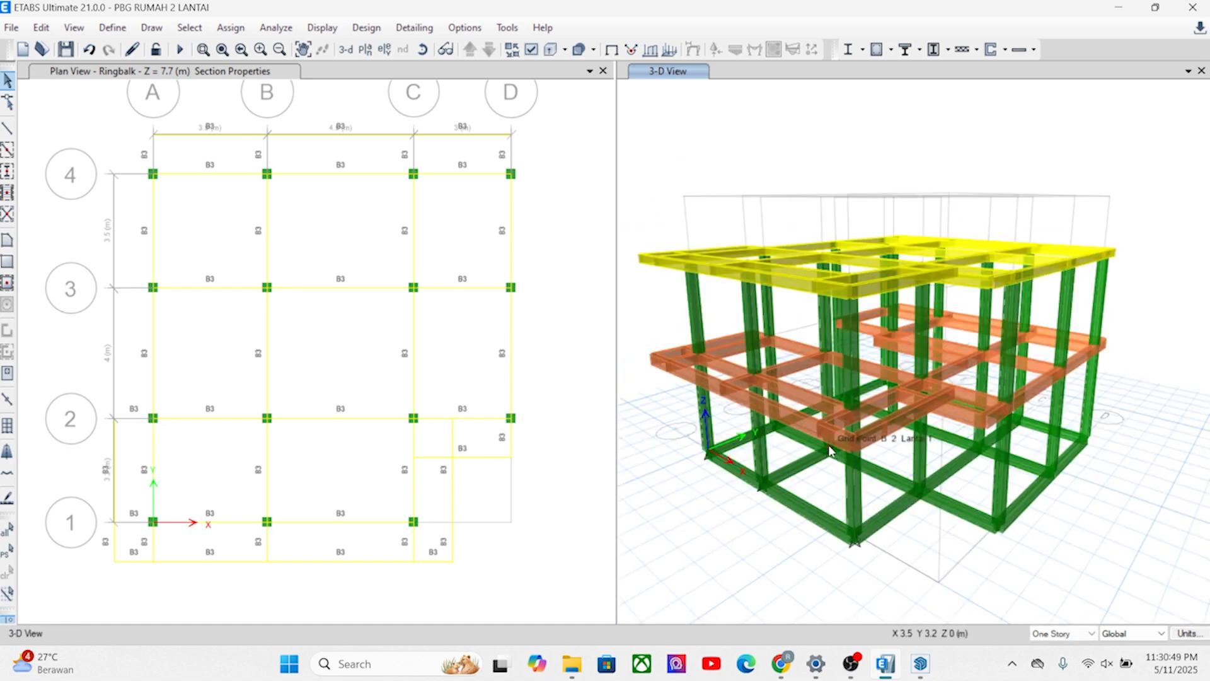
shift+middle_drag(868, 356, 866, 384)
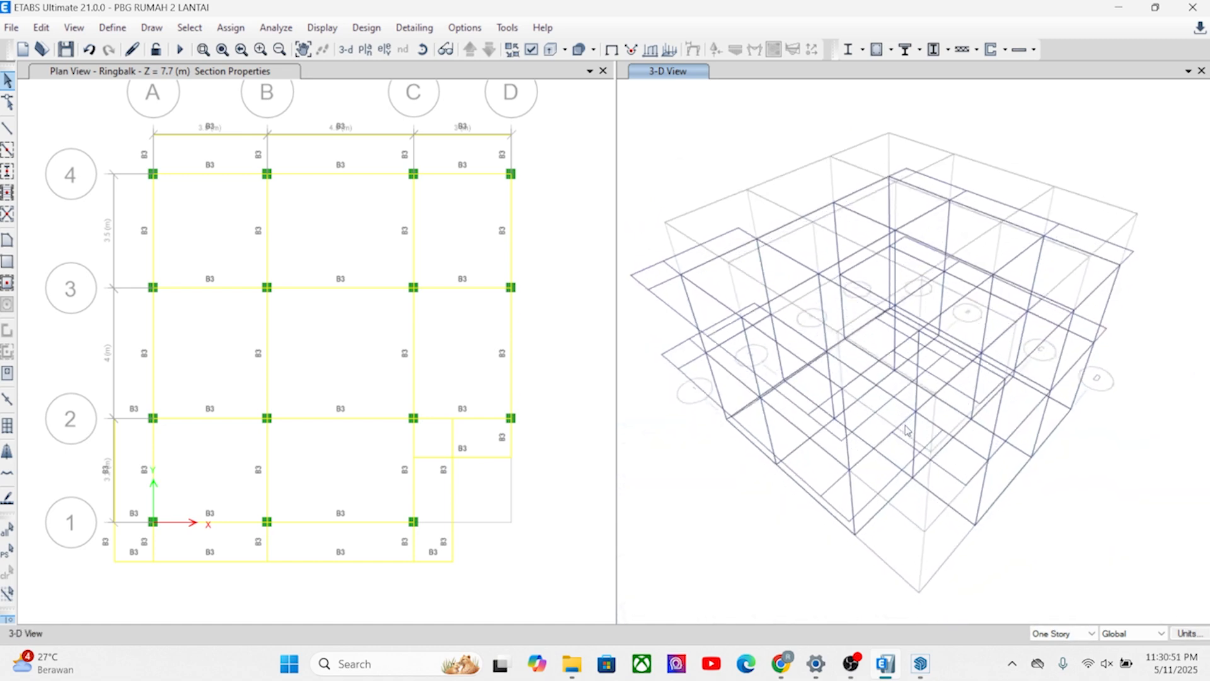
shift+middle_drag(882, 312, 851, 404)
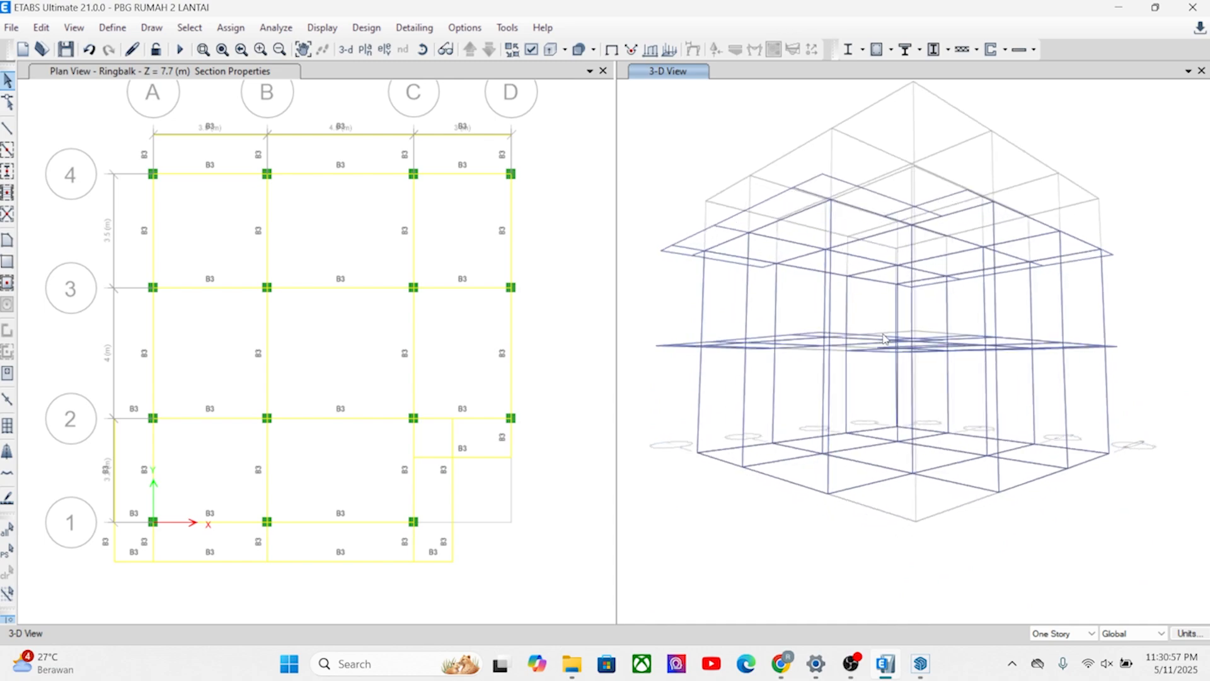
shift+middle_drag(891, 330, 897, 380)
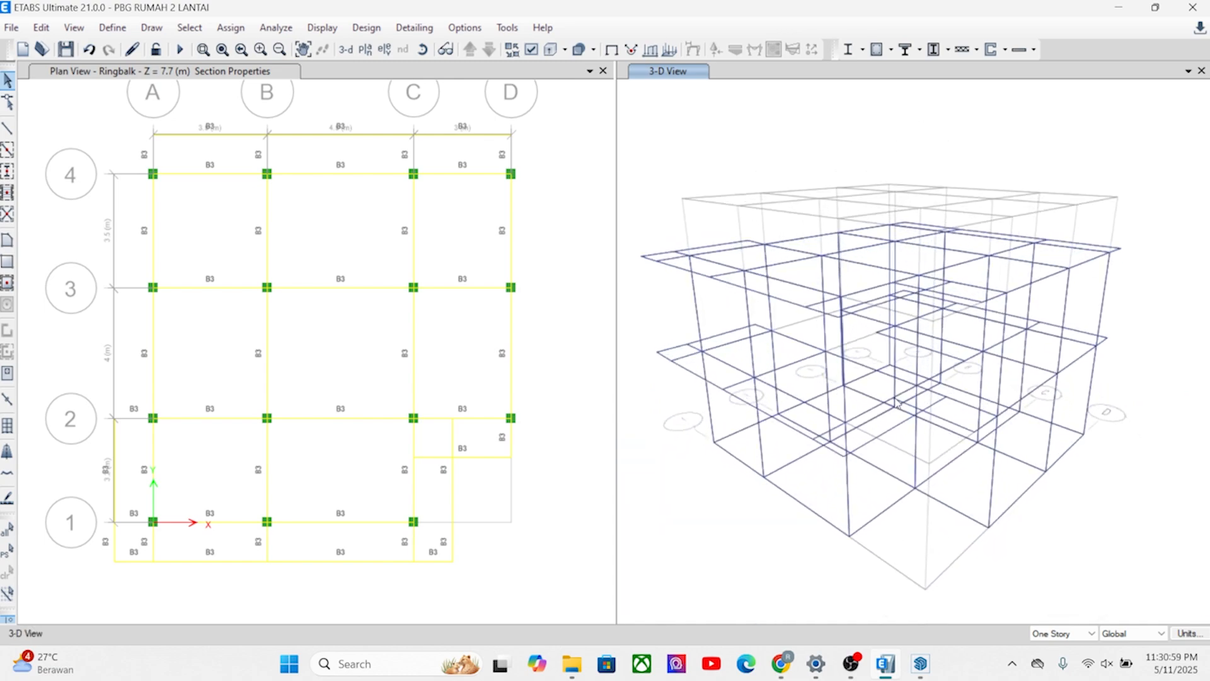